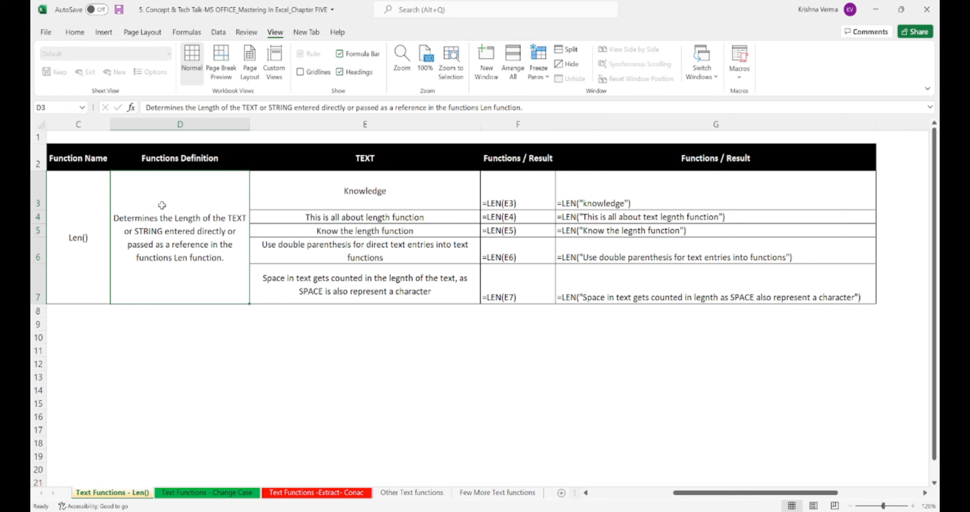
Review the Len() function's name and definition, and the sample text entries in the TEXT column.
{"action": "left_click", "coordinate": [157, 158]}
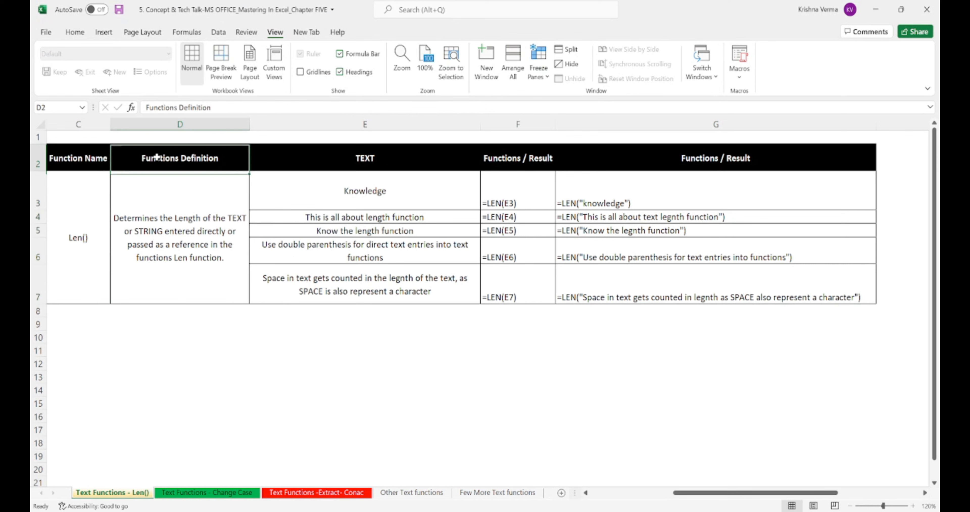
{"action": "left_click", "coordinate": [232, 256]}
{"action": "key", "text": "Left"}
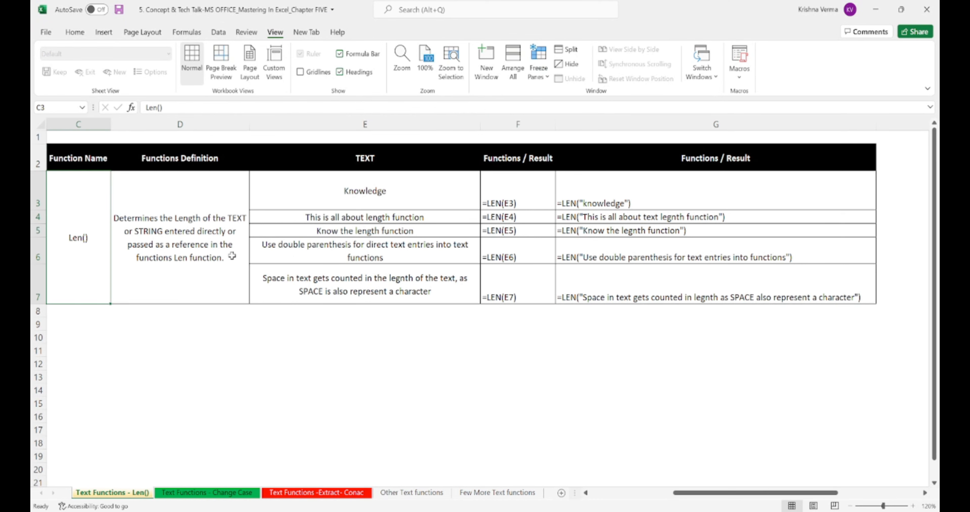
{"action": "key", "text": "Right"}
{"action": "key", "text": "Right"}
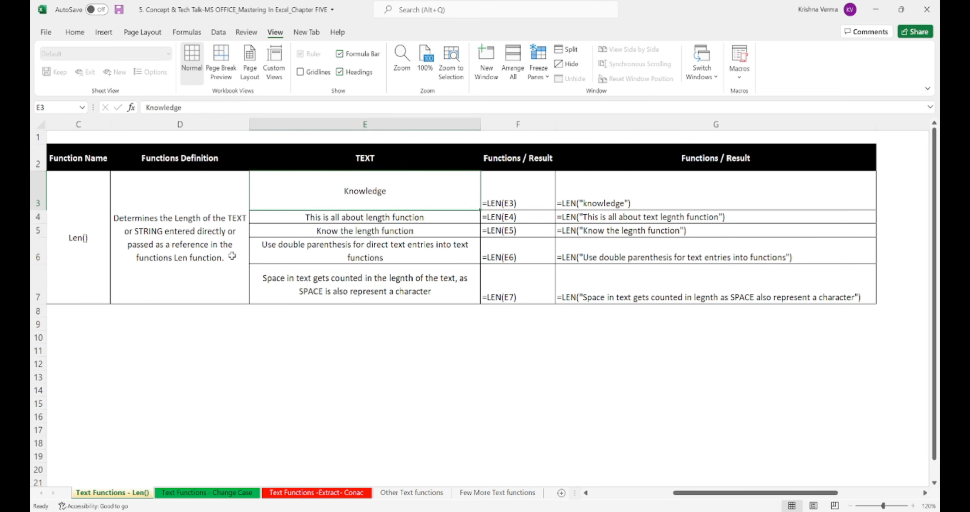
{"action": "key", "text": "shift+Down"}
{"action": "key", "text": "shift+Down"}
{"action": "key", "text": "shift+Down"}
{"action": "key", "text": "shift+Down"}
{"action": "key", "text": "Up"}
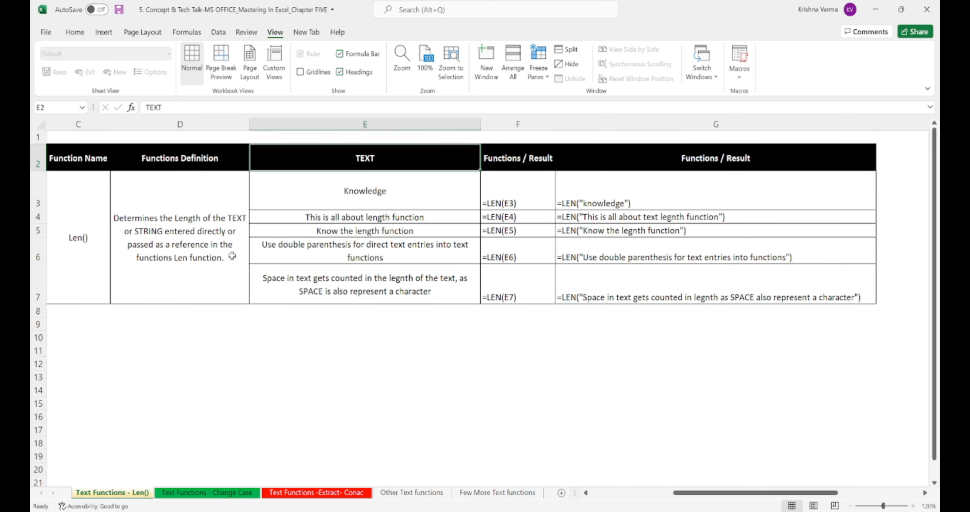
{"action": "left_click", "coordinate": [304, 124]}
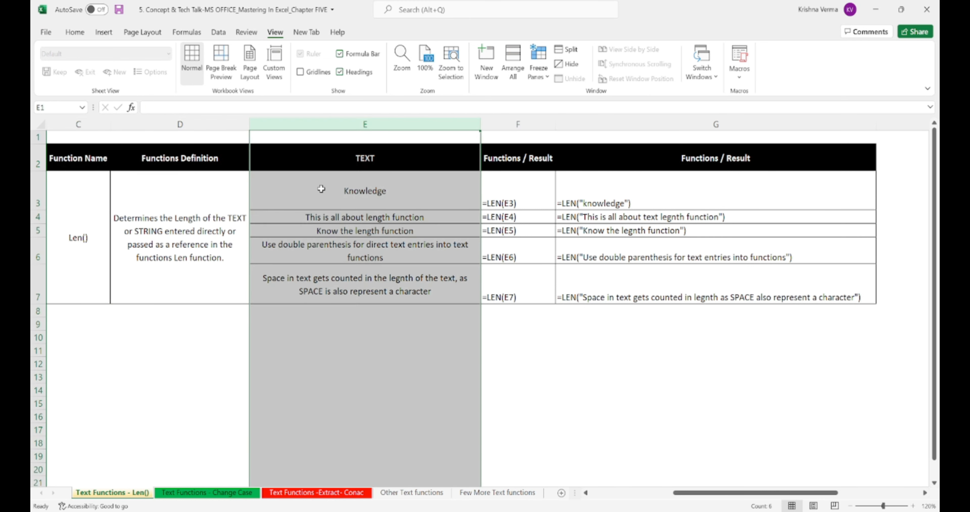
{"action": "left_click", "coordinate": [321, 189]}
{"action": "key", "text": "Down"}
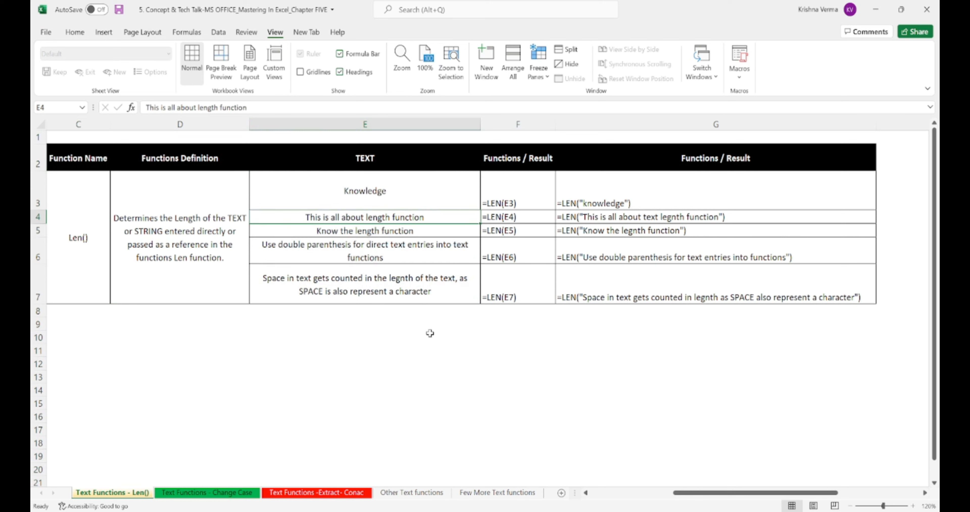
{"action": "key", "text": "Down"}
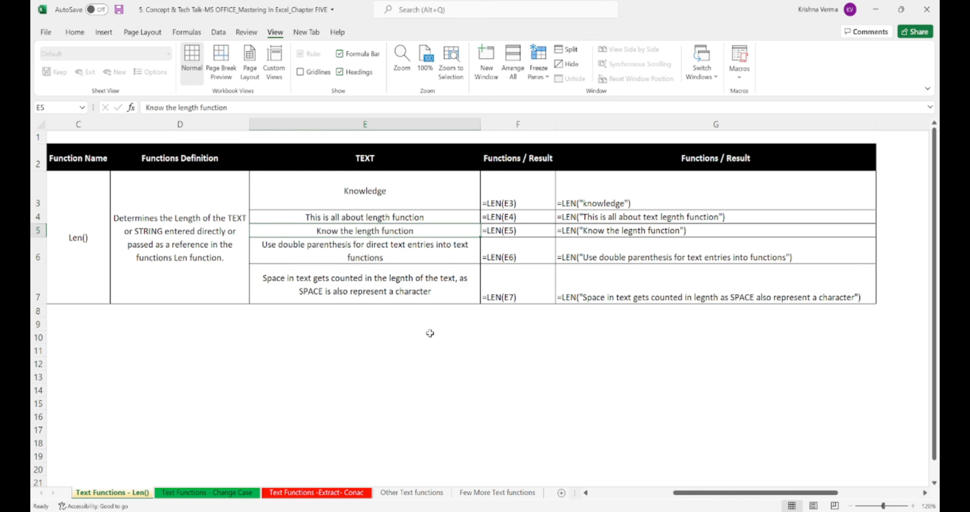
Try replacing "parenthesis" with "quotes" in the sample text of cell E6, and undo the edit.
{"action": "key", "text": "Down"}
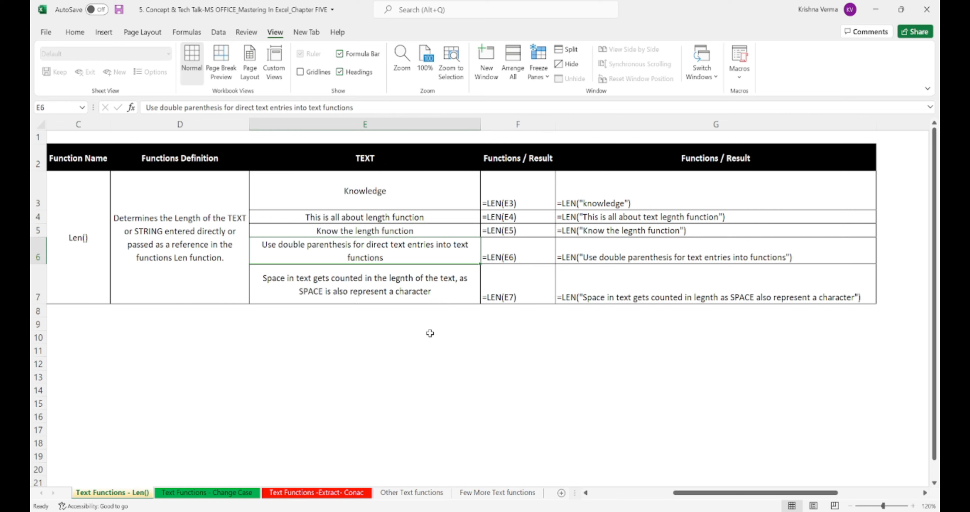
{"action": "key", "text": "F2"}
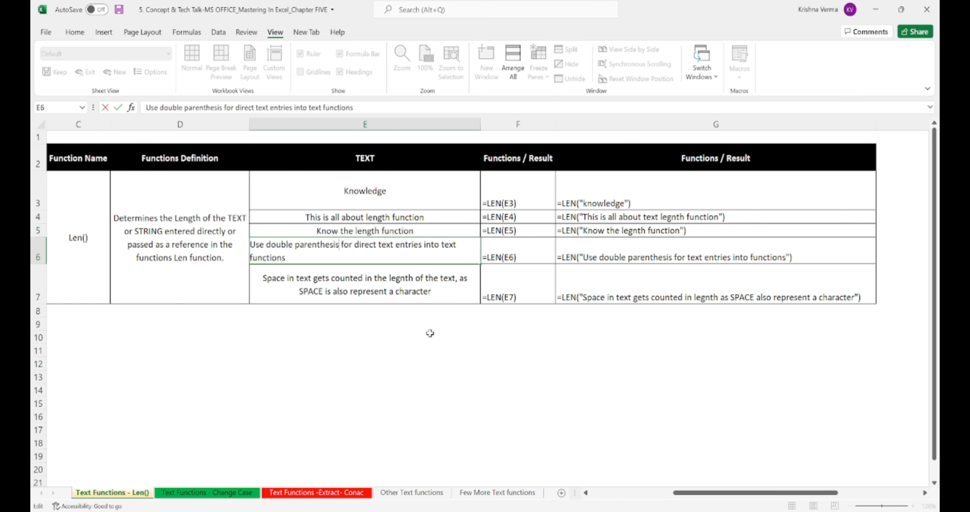
{"action": "key", "text": "BackSpace"}
{"action": "key", "text": "BackSpace"}
{"action": "key", "text": "BackSpace"}
{"action": "key", "text": "BackSpace"}
{"action": "key", "text": "BackSpace"}
{"action": "key", "text": "BackSpace"}
{"action": "key", "text": "BackSpace"}
{"action": "key", "text": "BackSpace"}
{"action": "key", "text": "BackSpace"}
{"action": "key", "text": "BackSpace"}
{"action": "key", "text": "BackSpace"}
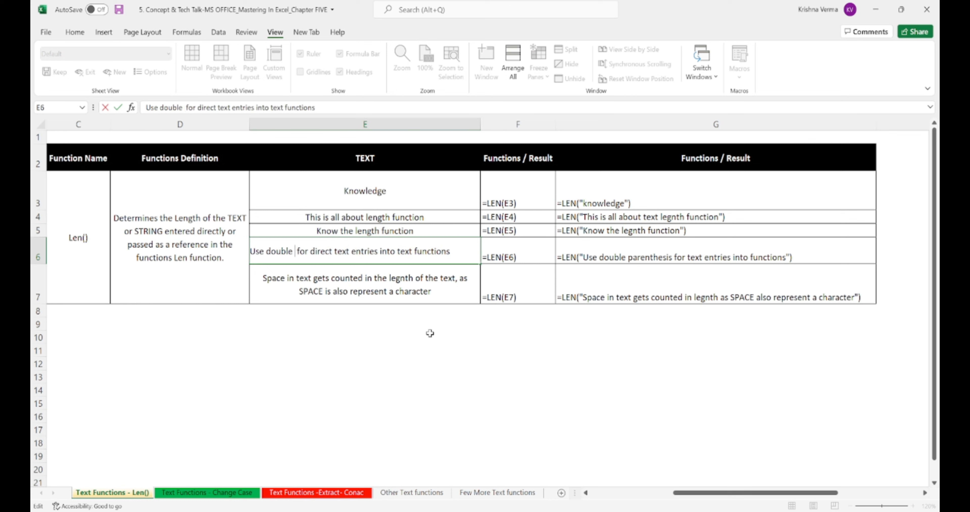
{"action": "type", "text": "qu"}
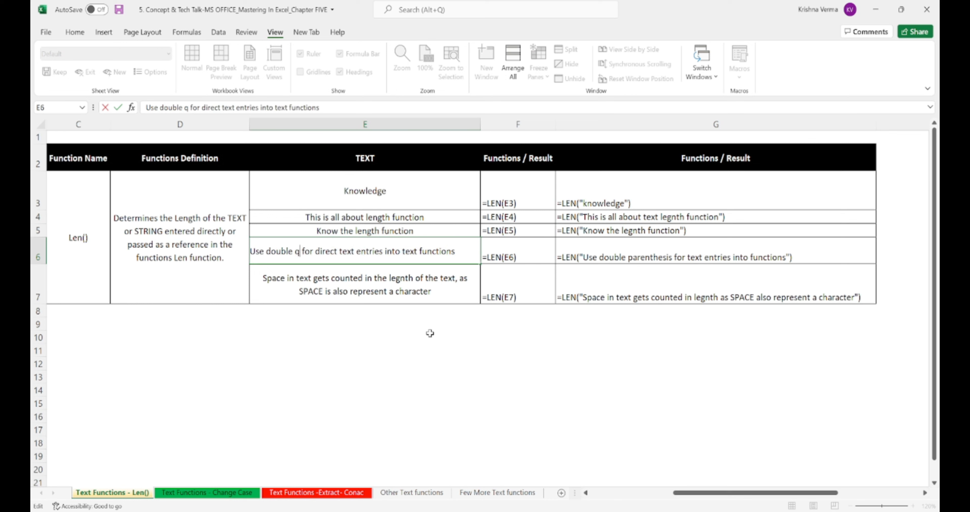
{"action": "type", "text": "otes"}
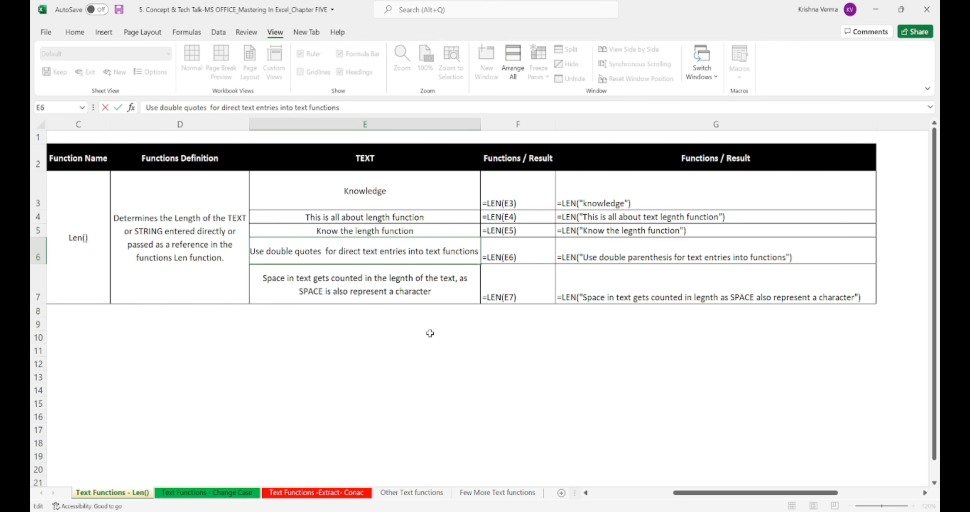
{"action": "key", "text": "BackSpace"}
{"action": "key", "text": "Return"}
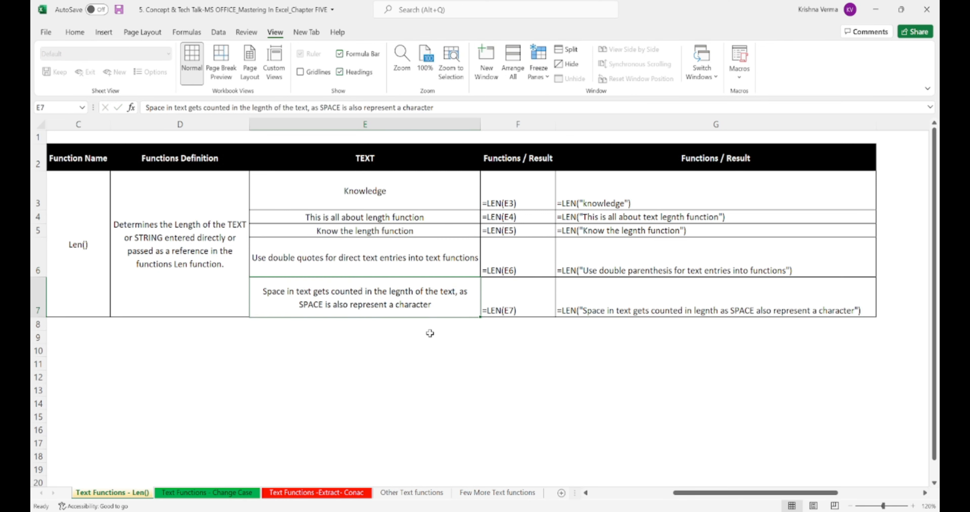
{"action": "key", "text": "ctrl+z"}
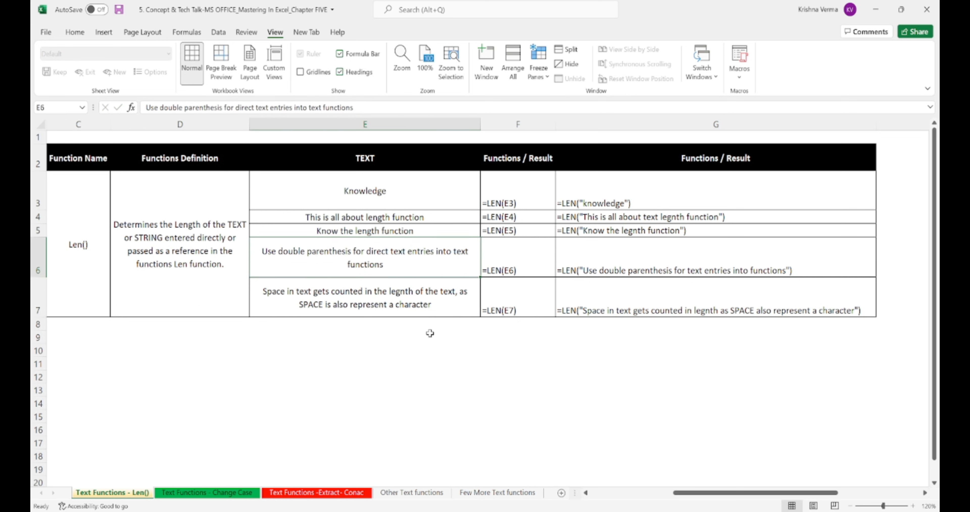
Look through the LEN formulas in column F and check which TEXT cell each one references.
{"action": "key", "text": "Down"}
{"action": "key", "text": "Up"}
{"action": "key", "text": "Up"}
{"action": "key", "text": "Up"}
{"action": "key", "text": "Up"}
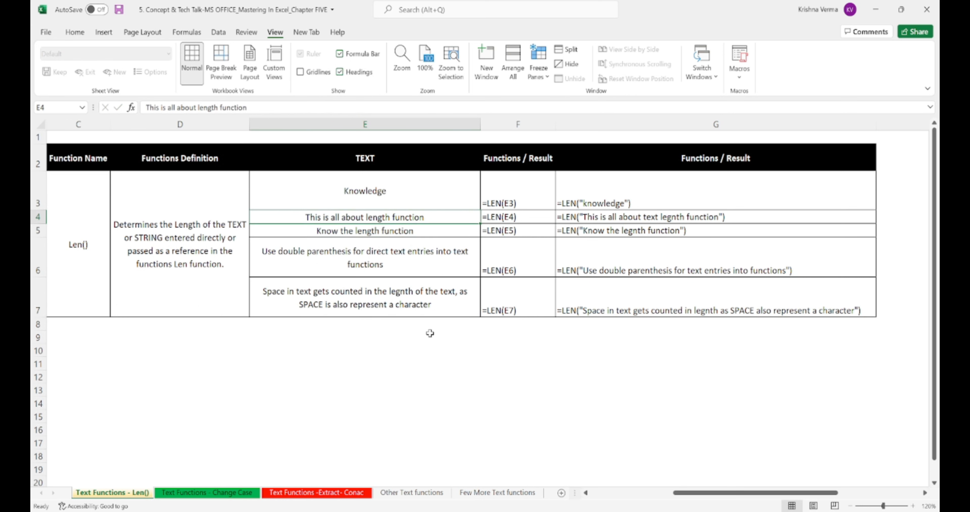
{"action": "key", "text": "Right"}
{"action": "key", "text": "Down"}
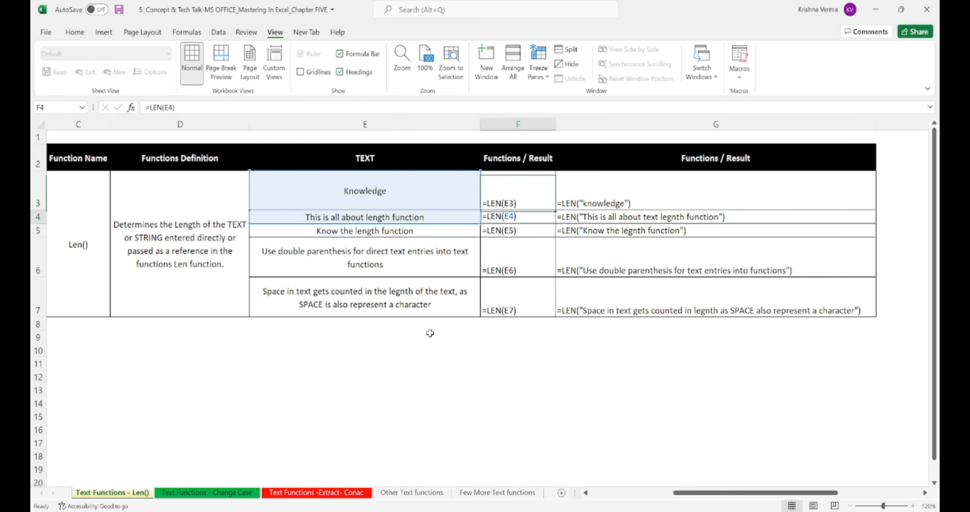
{"action": "key", "text": "Down"}
{"action": "key", "text": "Down"}
{"action": "key", "text": "Down"}
{"action": "key", "text": "Up"}
{"action": "key", "text": "Up"}
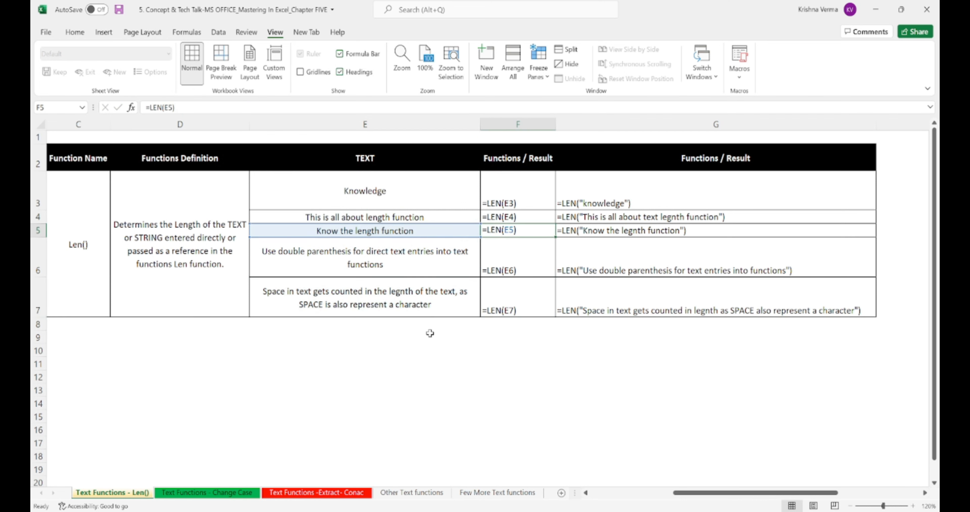
{"action": "key", "text": "Up"}
{"action": "key", "text": "Down"}
{"action": "key", "text": "Down"}
{"action": "key", "text": "Down"}
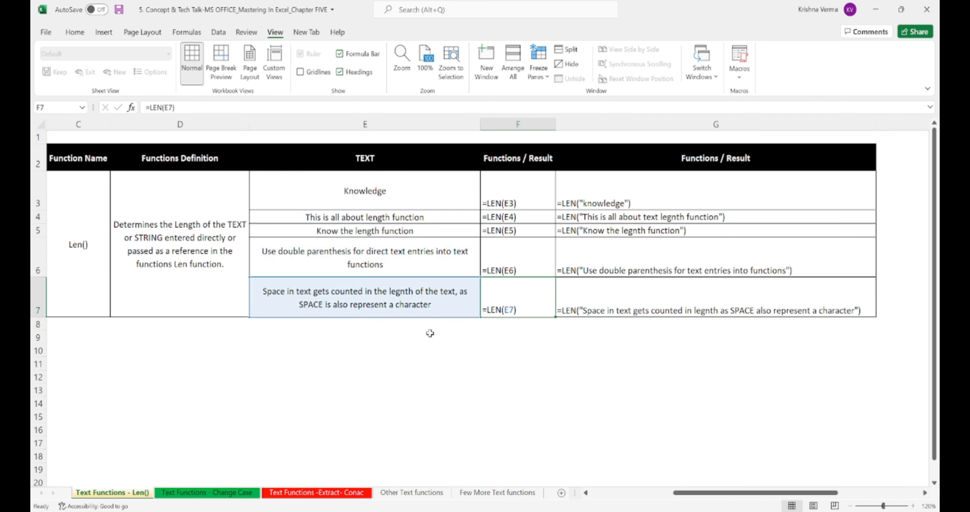
{"action": "key", "text": "Up"}
{"action": "key", "text": "Up"}
{"action": "key", "text": "Up"}
{"action": "key", "text": "Right"}
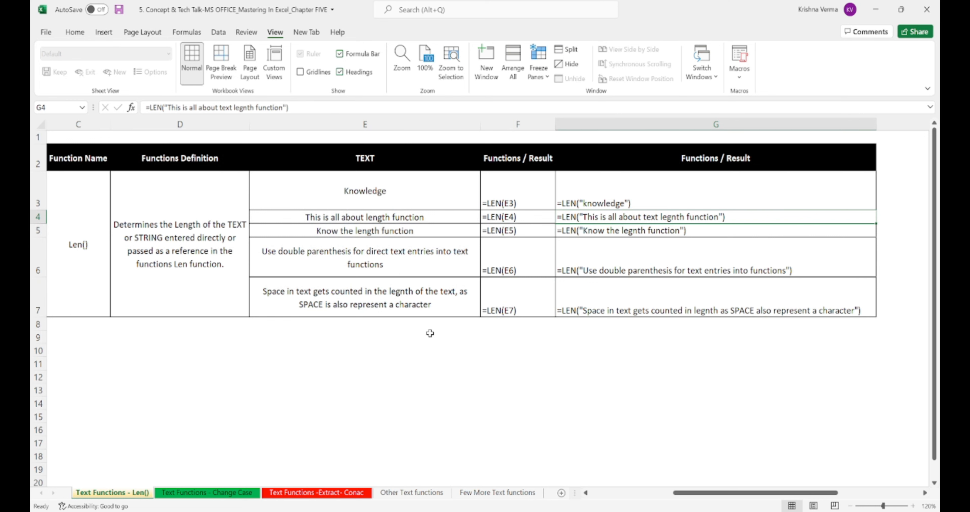
Compare the LEN formulas with their calculated results by toggling the sheet's formula display, leaving the formulas shown.
{"action": "key", "text": "ctrl+grave"}
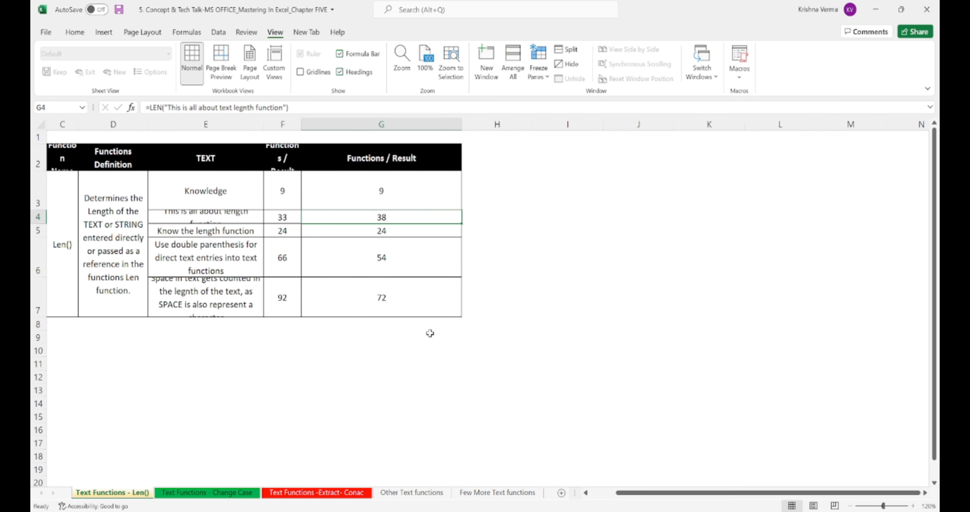
{"action": "key", "text": "ctrl+grave"}
{"action": "key", "text": "ctrl+grave"}
{"action": "key", "text": "ctrl+grave"}
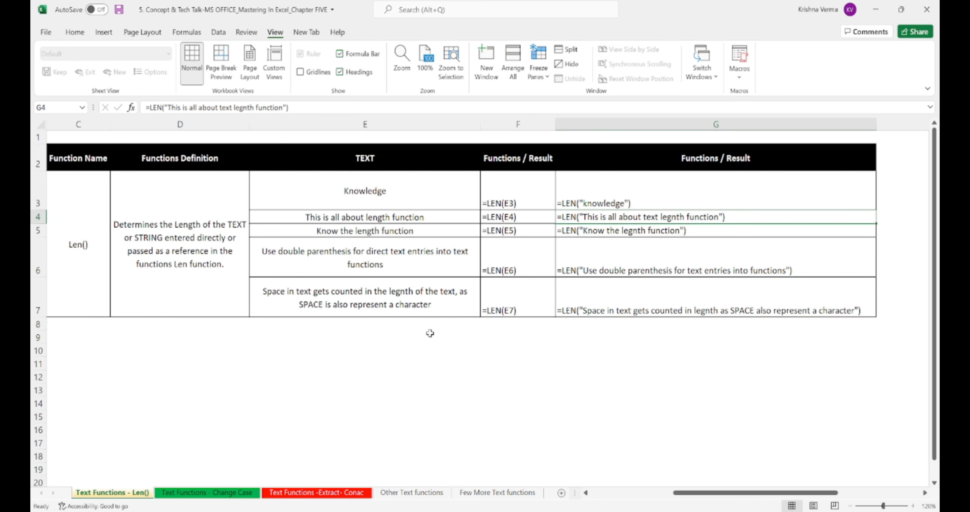
{"action": "key", "text": "ctrl+grave"}
{"action": "key", "text": "ctrl+grave"}
Examine the cell reference inside the LEN formula in F3 without changing the formula.
{"action": "left_click", "coordinate": [507, 196]}
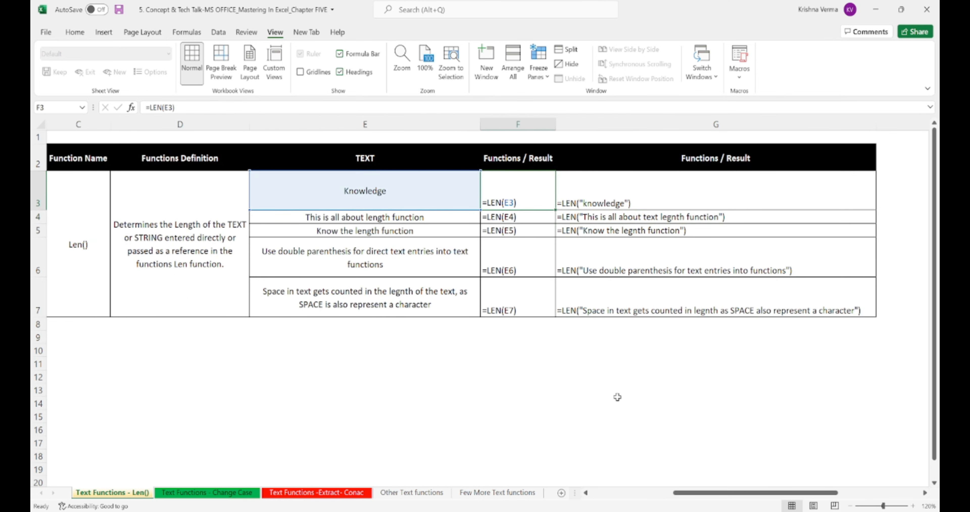
{"action": "key", "text": "Left"}
{"action": "key", "text": "Right"}
{"action": "key", "text": "F2"}
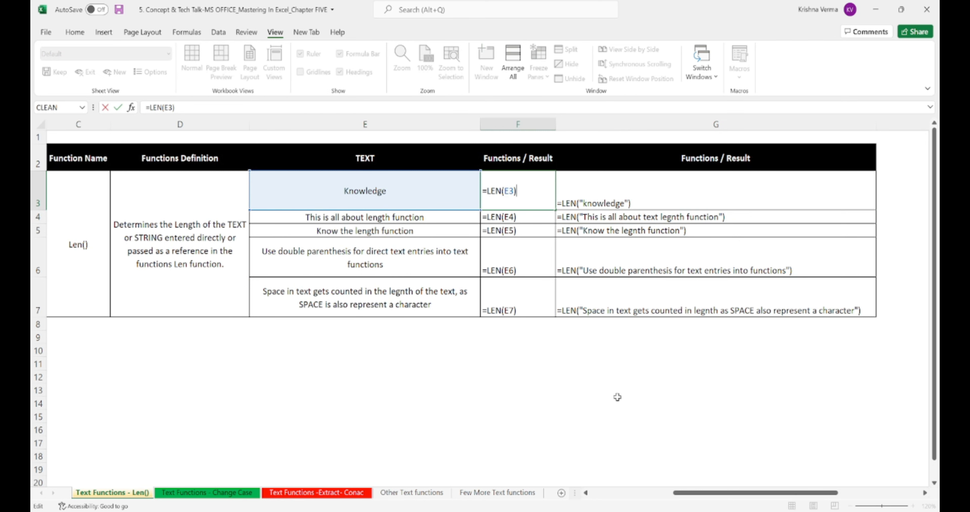
{"action": "key", "text": "Left"}
{"action": "key", "text": "Left"}
{"action": "key", "text": "Left"}
{"action": "key", "text": "Left"}
{"action": "key", "text": "Left"}
{"action": "key", "text": "Right"}
{"action": "key", "text": "Escape"}
Trace each LEN formula in F3:F7 to the TEXT cell beside it.
{"action": "key", "text": "Left"}
{"action": "key", "text": "Right"}
{"action": "key", "text": "F2"}
{"action": "key", "text": "Return"}
{"action": "key", "text": "F2"}
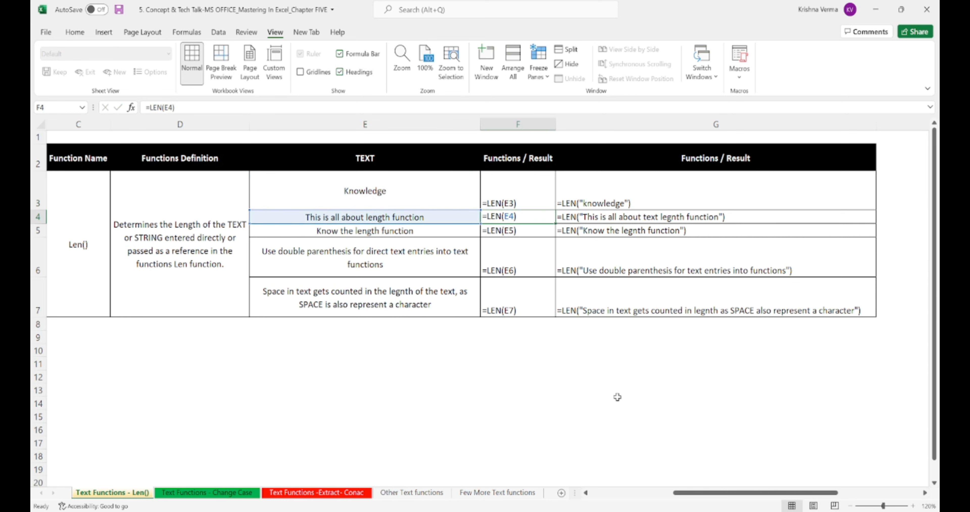
{"action": "key", "text": "Return"}
{"action": "key", "text": "F2"}
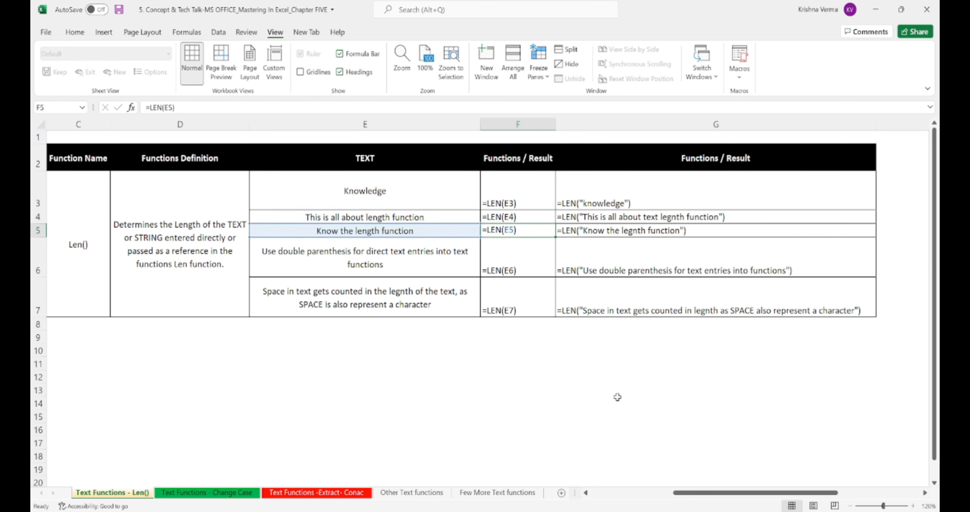
{"action": "key", "text": "Left"}
{"action": "key", "text": "Right"}
{"action": "key", "text": "Down"}
{"action": "key", "text": "Left"}
{"action": "key", "text": "Right"}
{"action": "key", "text": "Down"}
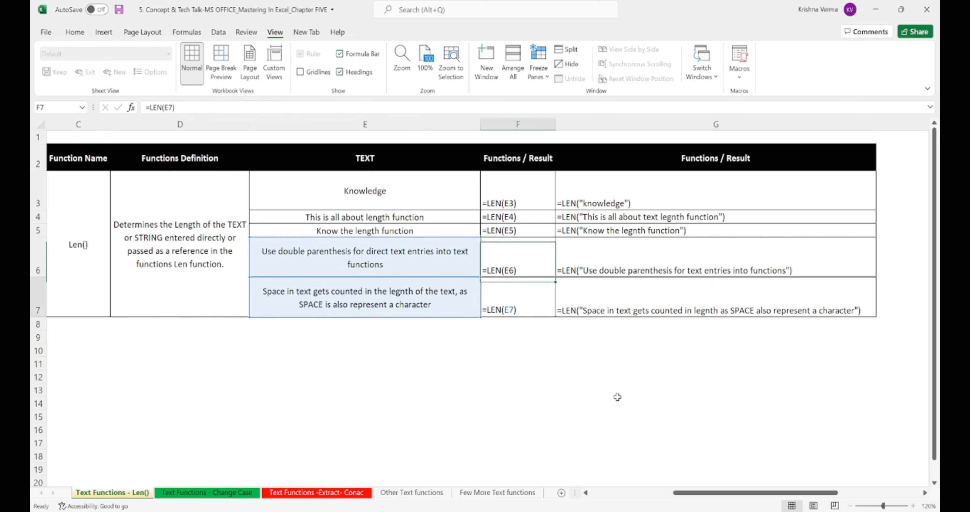
{"action": "key", "text": "Left"}
{"action": "key", "text": "Right"}
{"action": "key", "text": "Up"}
{"action": "key", "text": "Up"}
{"action": "key", "text": "Up"}
{"action": "key", "text": "Up"}
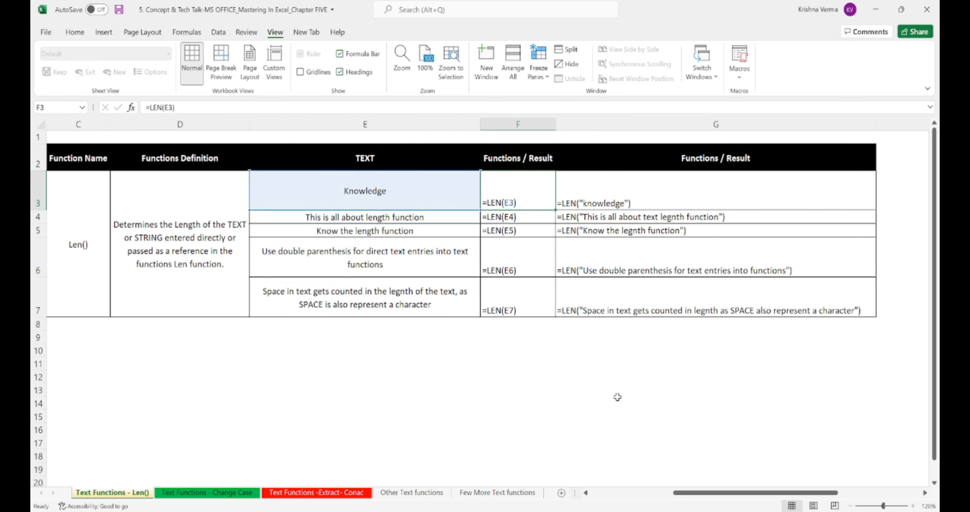
Highlight the column F formulas from F3 downward and go through the matching text entries in column E.
{"action": "key", "text": "shift+Down"}
{"action": "key", "text": "shift+Down"}
{"action": "key", "text": "shift+Down"}
{"action": "key", "text": "shift+Down"}
{"action": "key", "text": "shift+Down"}
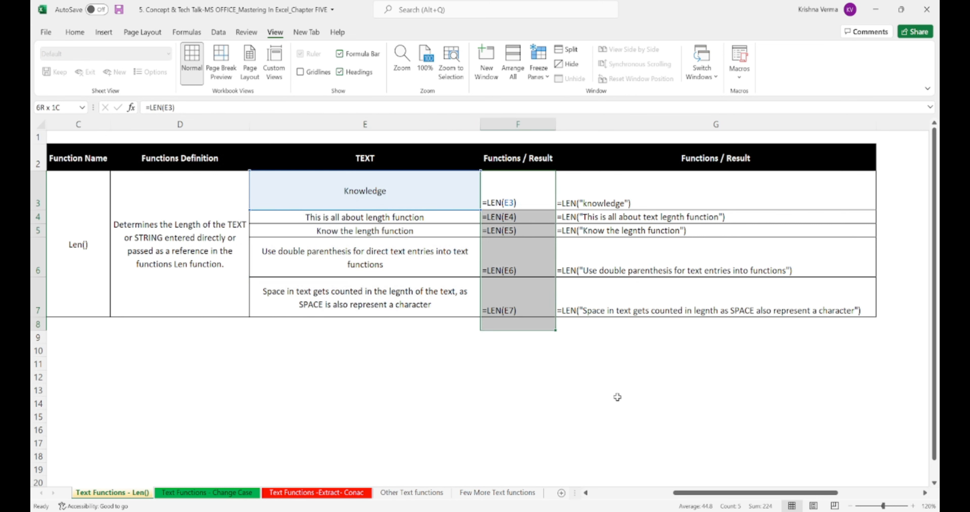
{"action": "key", "text": "Left"}
{"action": "key", "text": "Down"}
{"action": "key", "text": "Down"}
{"action": "key", "text": "Down"}
{"action": "key", "text": "Down"}
{"action": "key", "text": "Up"}
{"action": "key", "text": "Up"}
{"action": "key", "text": "Up"}
{"action": "key", "text": "Up"}
{"action": "key", "text": "Right"}
{"action": "key", "text": "Right"}
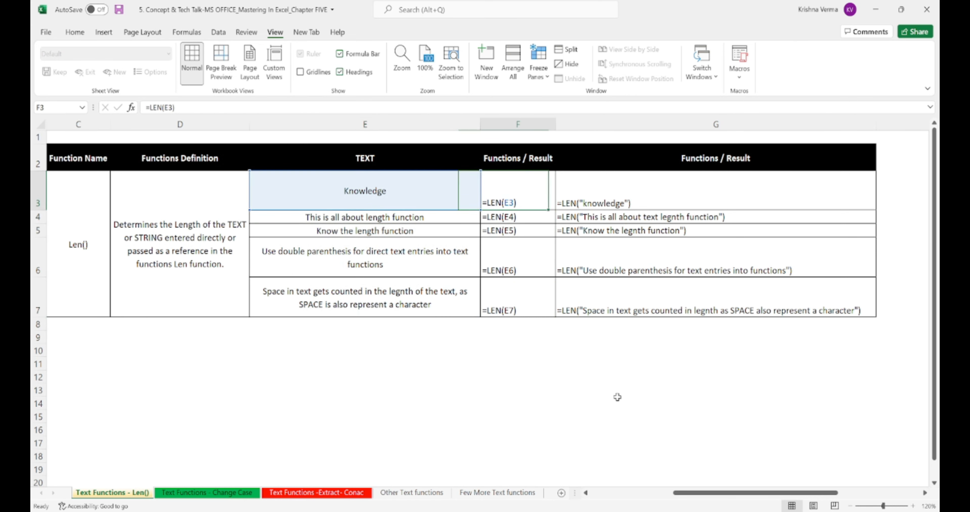
Compare F3's cell-reference LEN formula with G3's, examining the directly entered text "knowledge" and its double quotes.
{"action": "key", "text": "Left"}
{"action": "key", "text": "F2"}
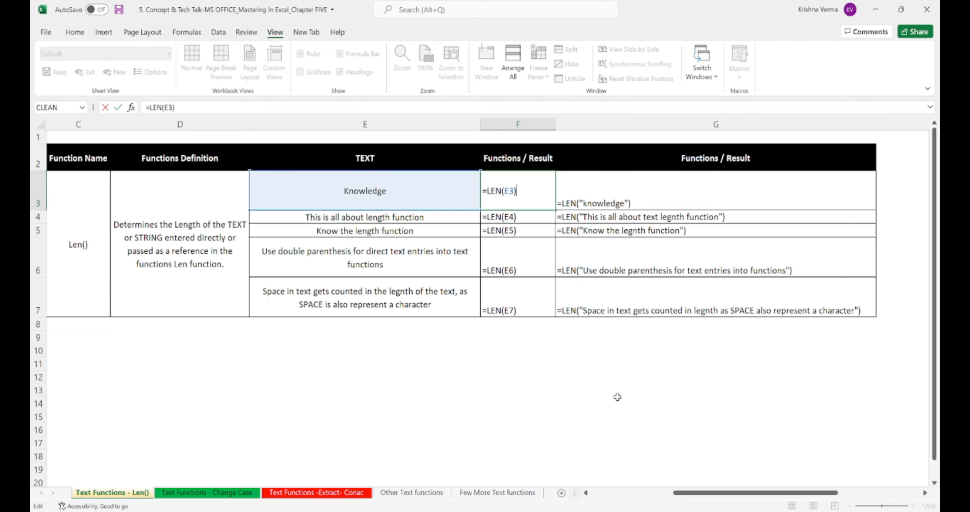
{"action": "key", "text": "Return"}
{"action": "key", "text": "Up"}
{"action": "key", "text": "Right"}
{"action": "key", "text": "F2"}
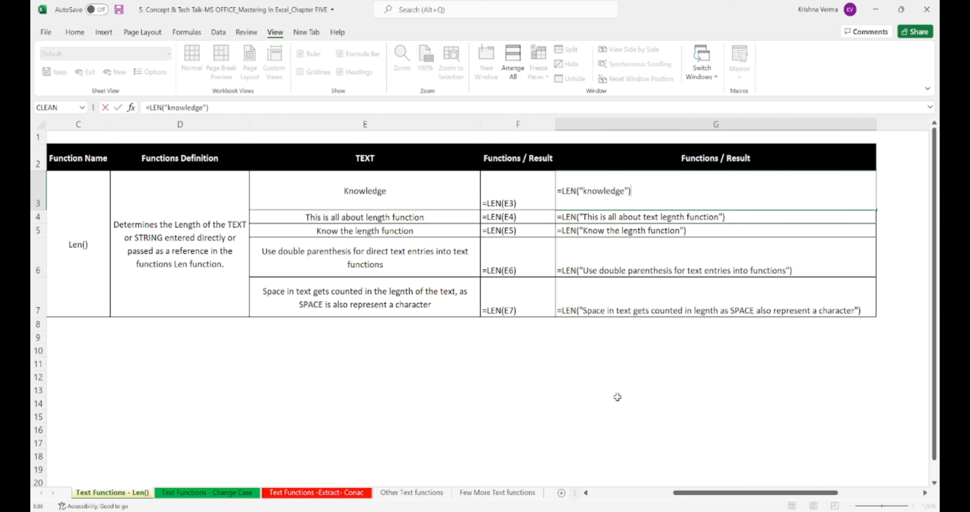
{"action": "key", "text": "Left"}
{"action": "key", "text": "Left"}
{"action": "key", "text": "Left"}
{"action": "key", "text": "Left"}
{"action": "key", "text": "Left"}
{"action": "key", "text": "Left"}
{"action": "key", "text": "Left"}
{"action": "key", "text": "Left"}
{"action": "key", "text": "Left"}
{"action": "key", "text": "Left"}
{"action": "key", "text": "shift+Left"}
{"action": "key", "text": "Right"}
{"action": "key", "text": "Right"}
{"action": "key", "text": "Right"}
{"action": "key", "text": "Right"}
{"action": "key", "text": "Right"}
{"action": "key", "text": "Right"}
{"action": "key", "text": "Right"}
{"action": "key", "text": "shift+Left"}
{"action": "key", "text": "shift+Left"}
{"action": "key", "text": "shift+Left"}
{"action": "key", "text": "shift+Left"}
{"action": "key", "text": "shift+Left"}
{"action": "key", "text": "shift+Left"}
{"action": "key", "text": "shift+Left"}
{"action": "key", "text": "shift+Left"}
{"action": "key", "text": "shift+Left"}
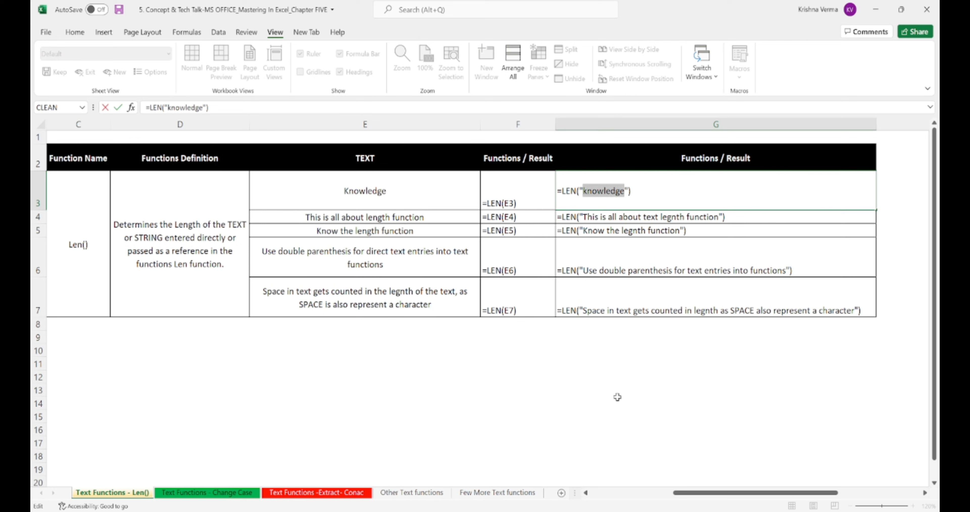
{"action": "key", "text": "Left"}
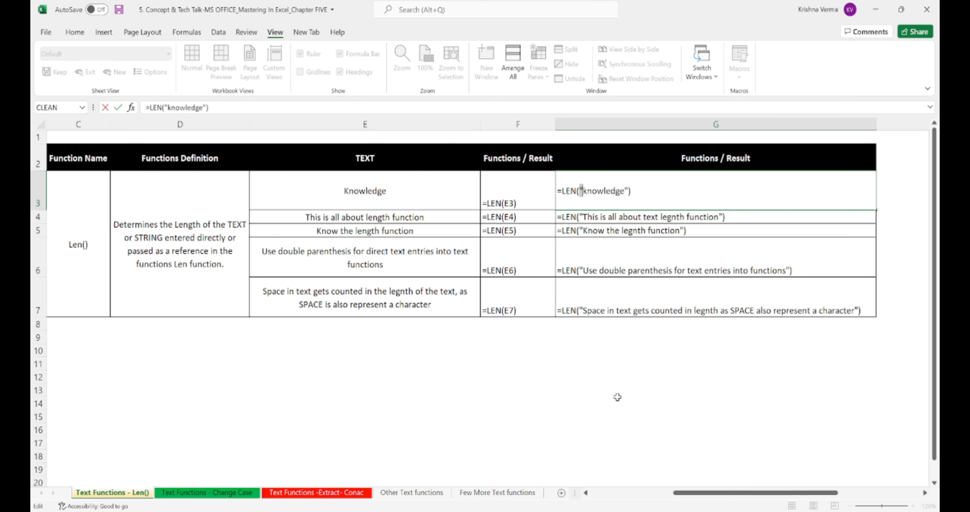
{"action": "key", "text": "Right"}
{"action": "key", "text": "Right"}
{"action": "key", "text": "shift+Right"}
{"action": "key", "text": "Return"}
{"action": "key", "text": "Up"}
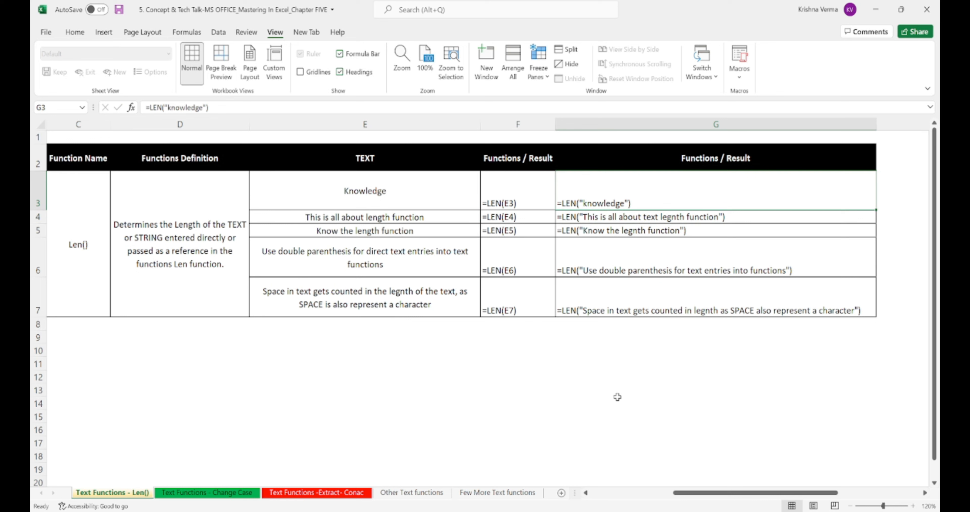
Examine the directly entered quoted text in the LEN formulas of G4:G7 against the cell-reference formulas in column F.
{"action": "key", "text": "Down"}
{"action": "key", "text": "Down"}
{"action": "key", "text": "Down"}
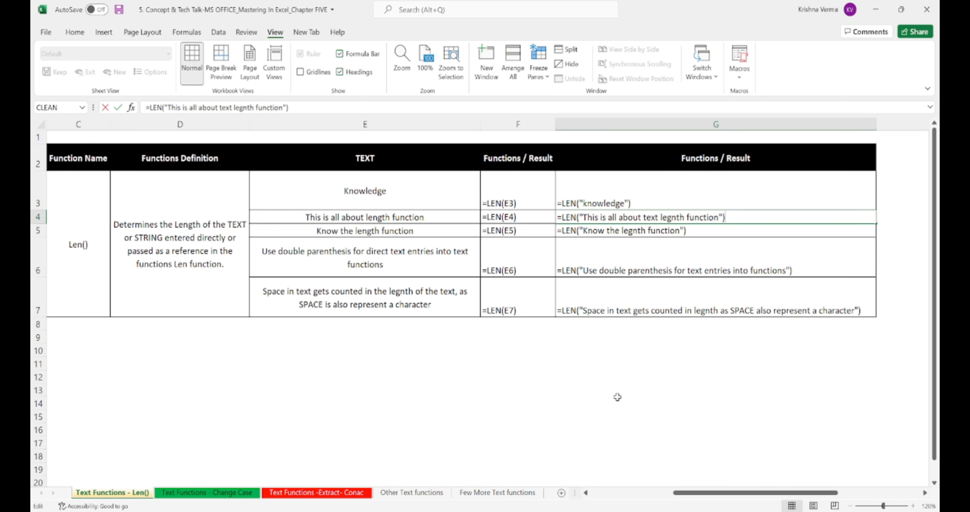
{"action": "key", "text": "Down"}
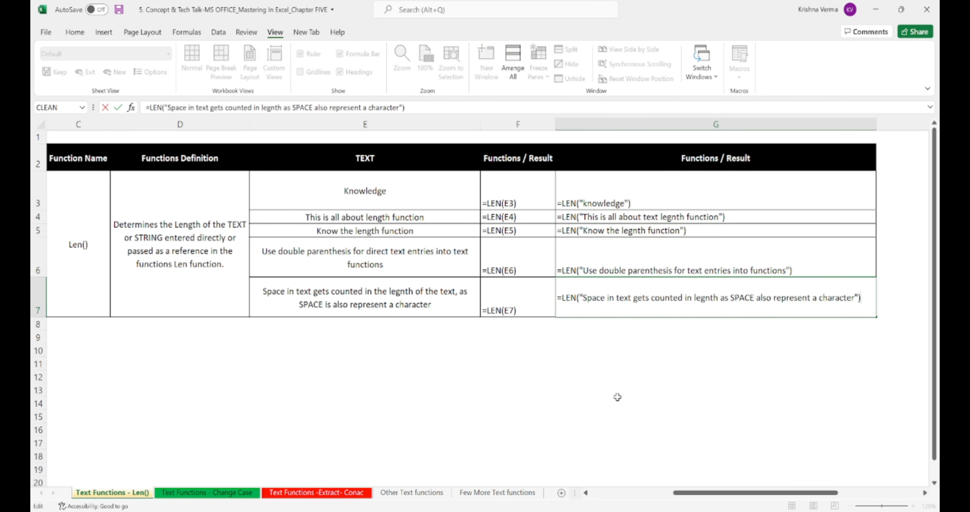
{"action": "key", "text": "Left"}
{"action": "key", "text": "Left"}
{"action": "key", "text": "Right"}
{"action": "key", "text": "Up"}
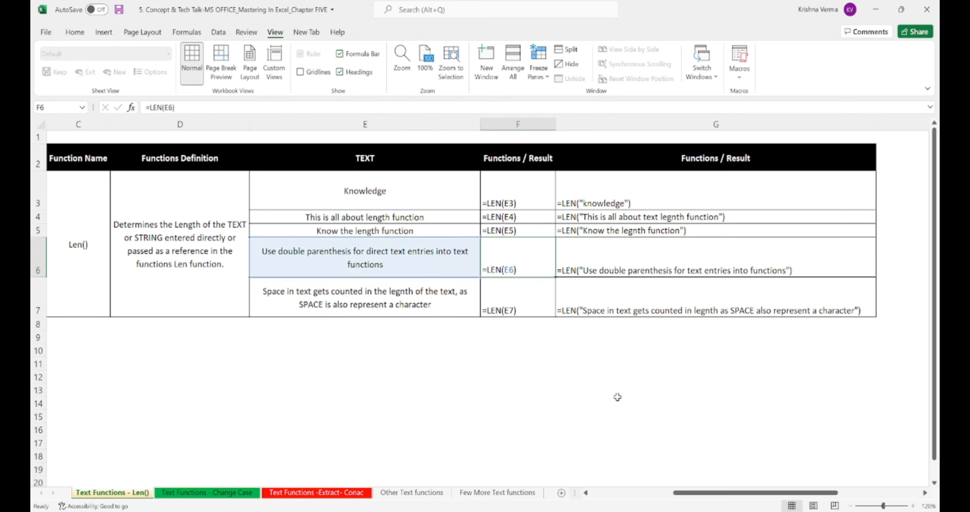
Display the calculated results in the sheet instead of the formulas.
{"action": "key", "text": "Up"}
{"action": "key", "text": "Up"}
{"action": "key", "text": "ctrl+grave"}
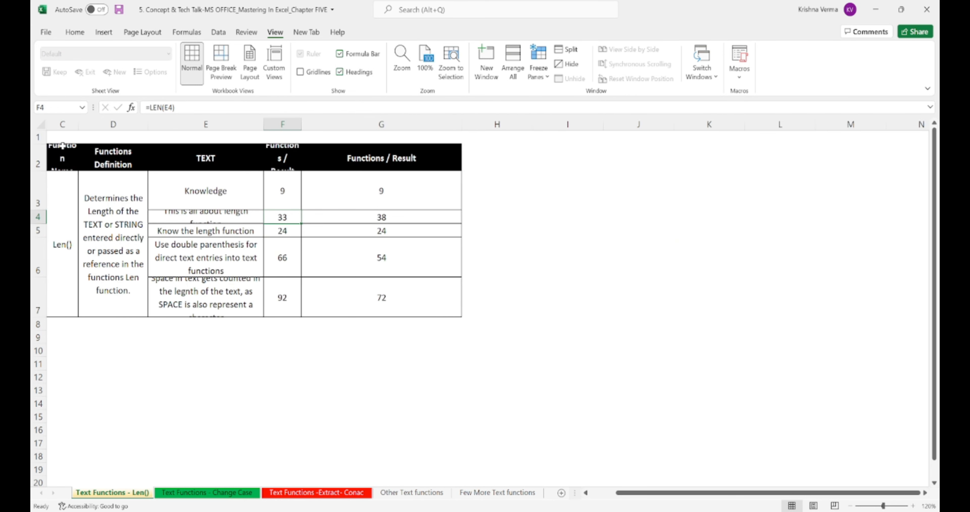
Auto-fit the widths of all columns to their contents.
{"action": "left_click", "coordinate": [42, 124]}
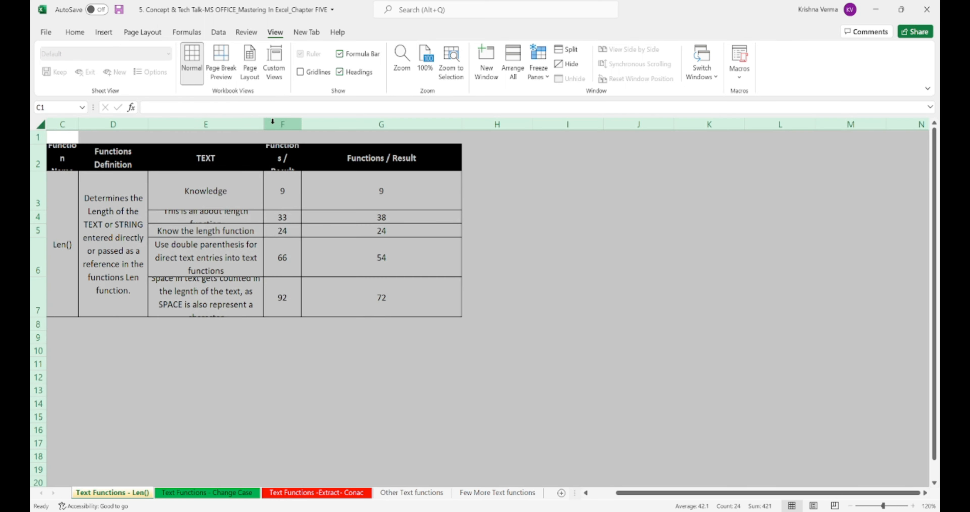
{"action": "double_click", "coordinate": [264, 125]}
{"action": "left_click", "coordinate": [264, 125]}
{"action": "left_click", "coordinate": [417, 207]}
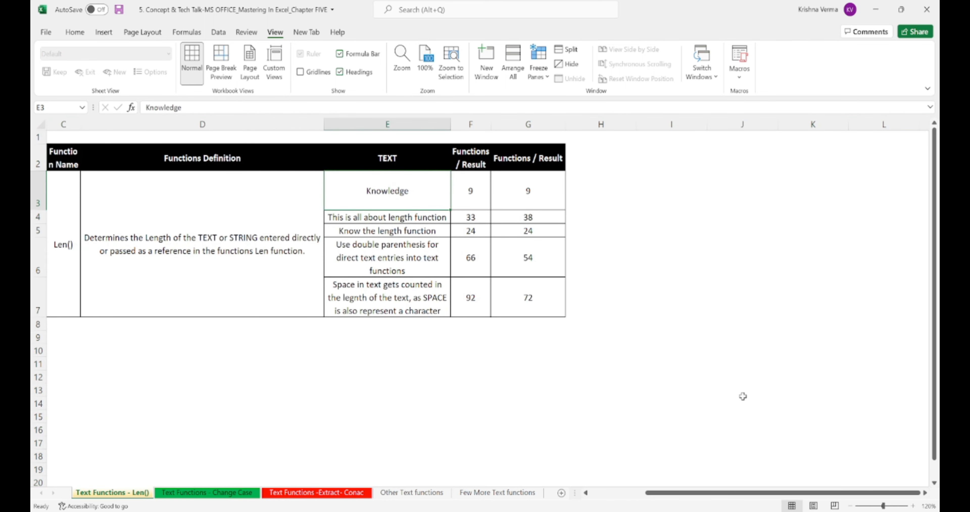
Check F3's cell-reference formula and compare the LEN results in columns F and G from row 3 to row 6.
{"action": "key", "text": "Right"}
{"action": "key", "text": "F2"}
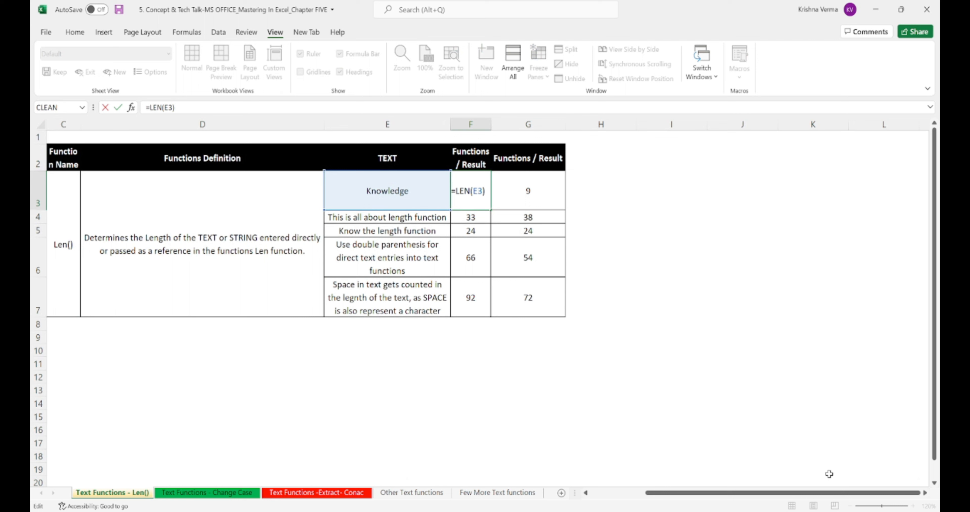
{"action": "key", "text": "Escape"}
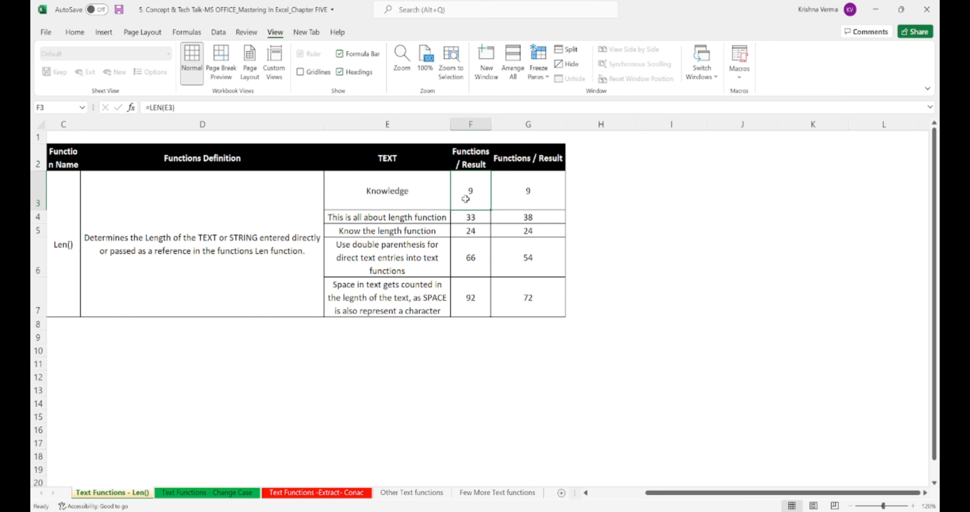
{"action": "key", "text": "Right"}
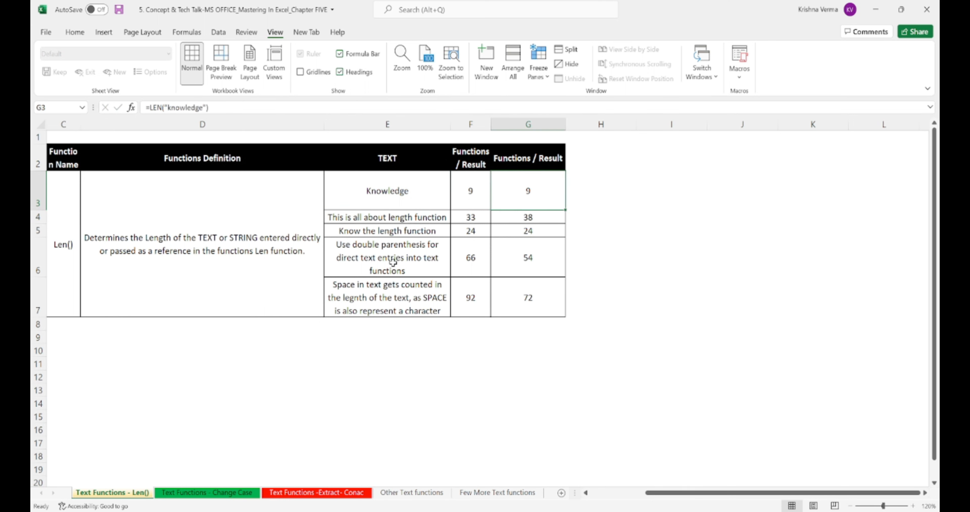
{"action": "key", "text": "Down"}
{"action": "key", "text": "Left"}
{"action": "key", "text": "Left"}
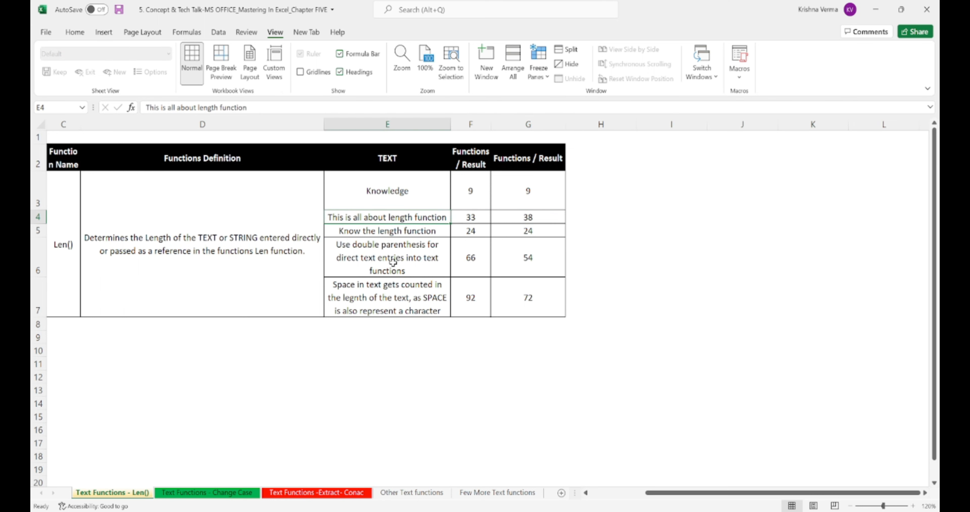
{"action": "key", "text": "Right"}
{"action": "key", "text": "Right"}
{"action": "key", "text": "Left"}
{"action": "key", "text": "Down"}
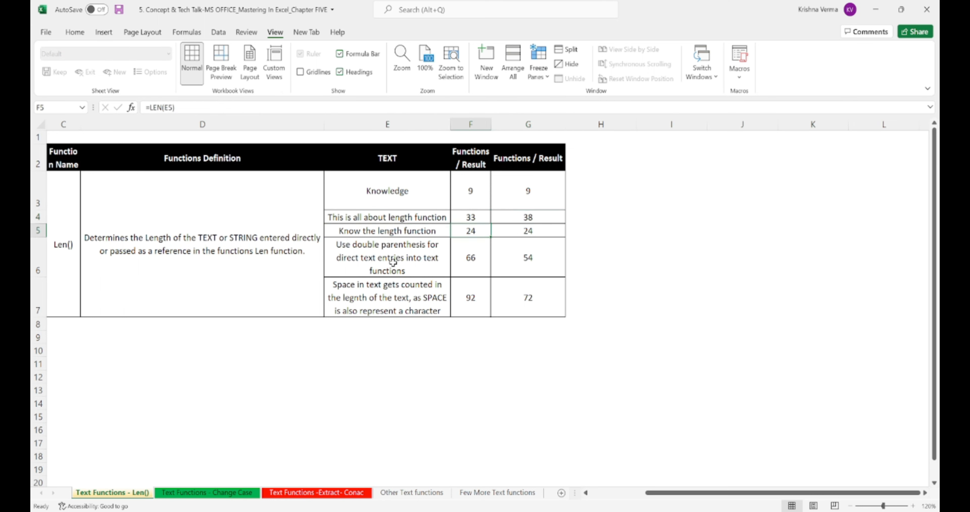
{"action": "key", "text": "Right"}
{"action": "key", "text": "Left"}
{"action": "key", "text": "Down"}
{"action": "key", "text": "Left"}
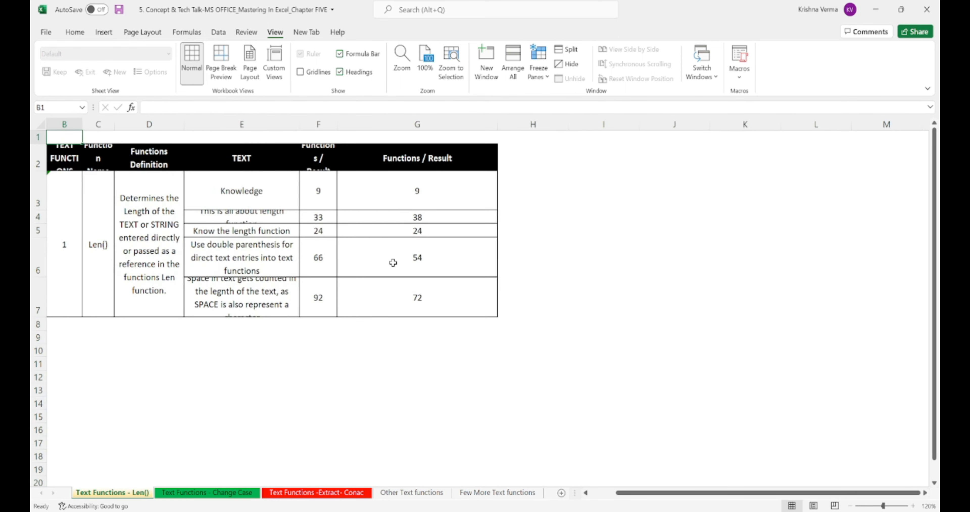
Return to the table and compare the row 6 results in F6 and G6 with the text in E6.
{"action": "key", "text": "Left"}
{"action": "key", "text": "Down"}
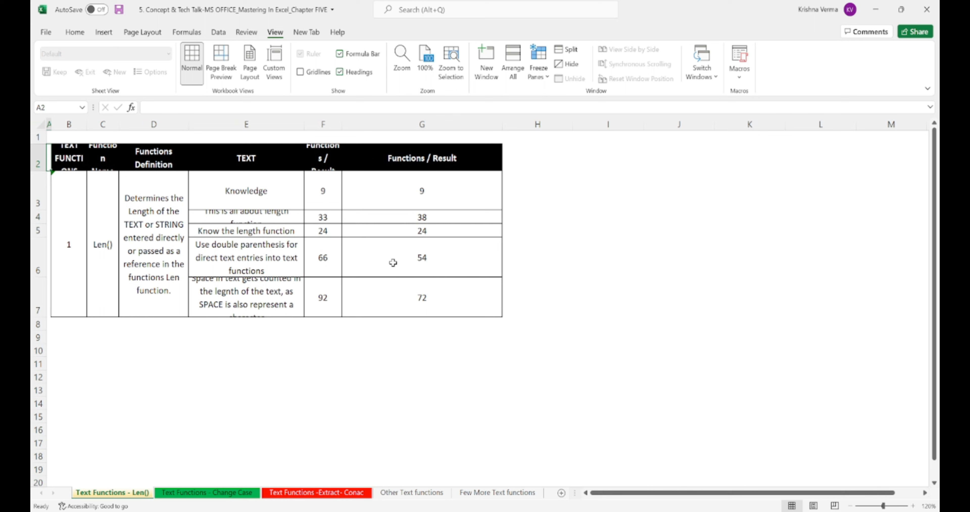
{"action": "key", "text": "Down"}
{"action": "key", "text": "Down"}
{"action": "key", "text": "Right"}
{"action": "key", "text": "Right"}
{"action": "key", "text": "Right"}
{"action": "key", "text": "Right"}
{"action": "key", "text": "Down"}
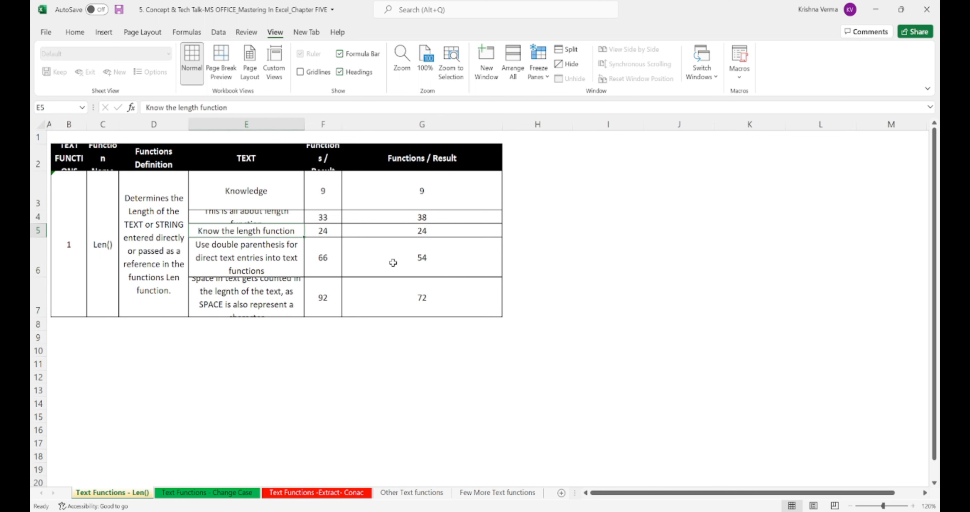
{"action": "key", "text": "Right"}
{"action": "key", "text": "Down"}
{"action": "key", "text": "Right"}
{"action": "key", "text": "Left"}
{"action": "key", "text": "Left"}
Copy the complete text from inside cell E6, leaving the cell's content as it is.
{"action": "key", "text": "F2"}
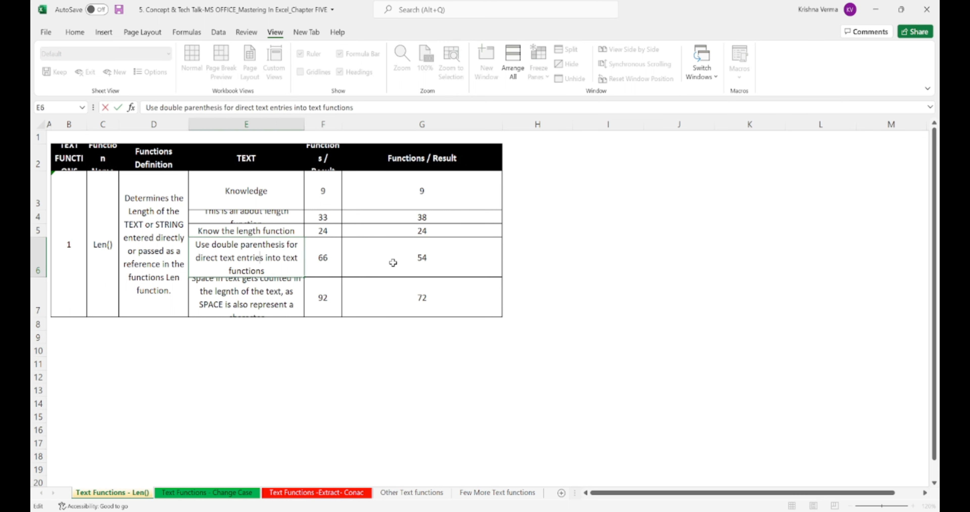
{"action": "key", "text": "Up"}
{"action": "key", "text": "Home"}
{"action": "key", "text": "ctrl+shift+End"}
{"action": "key", "text": "ctrl+c"}
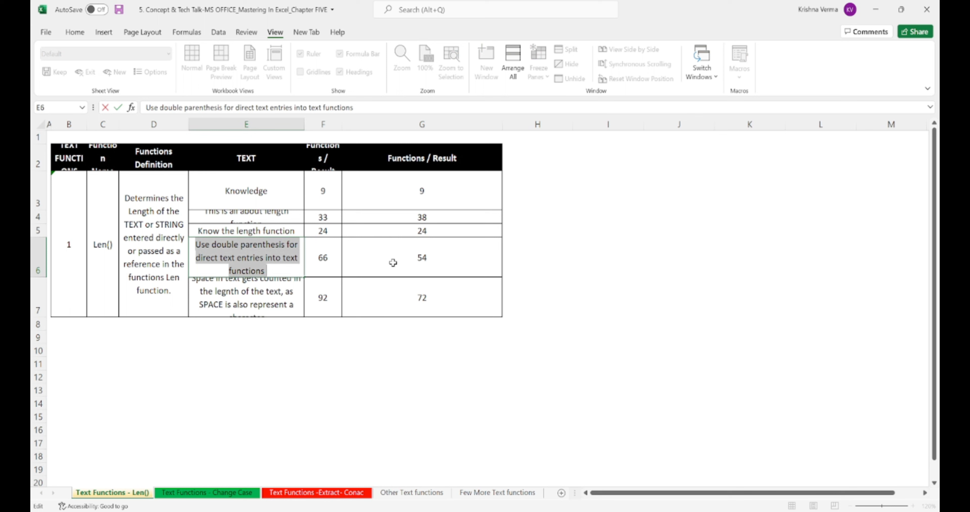
{"action": "key", "text": "Return"}
Replace the quoted text in G6's LEN formula with "Use double parenthesis for direct text entries into text functions".
{"action": "key", "text": "Up"}
{"action": "key", "text": "Right"}
{"action": "key", "text": "Right"}
{"action": "key", "text": "F2"}
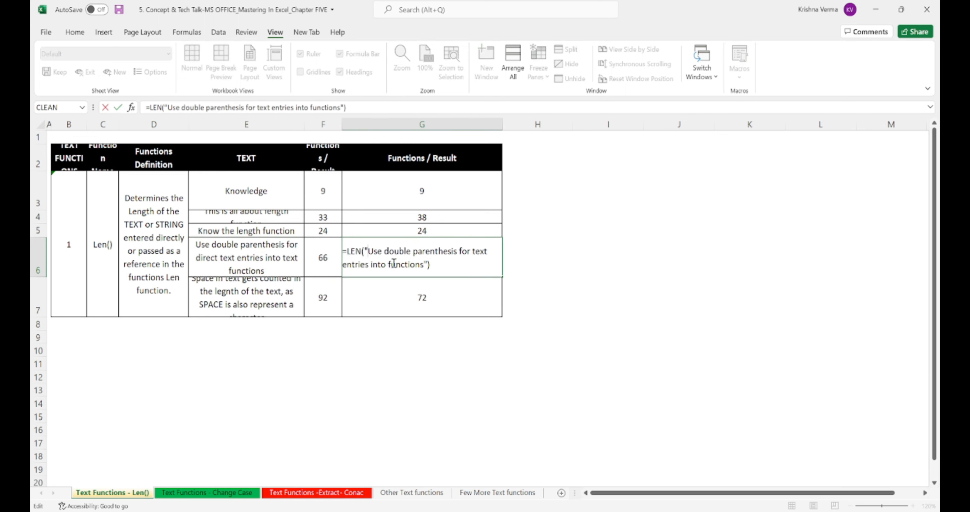
{"action": "key", "text": "shift+Down"}
{"action": "key", "text": "shift+Right"}
{"action": "key", "text": "shift+Right"}
{"action": "key", "text": "shift+Right"}
{"action": "key", "text": "shift+Right"}
{"action": "key", "text": "shift+Right"}
{"action": "key", "text": "shift+Right"}
{"action": "key", "text": "shift+Right"}
{"action": "key", "text": "shift+Right"}
{"action": "key", "text": "shift+Right"}
{"action": "key", "text": "shift+Right"}
{"action": "key", "text": "shift+Right"}
{"action": "key", "text": "shift+Right"}
{"action": "key", "text": "shift+Right"}
{"action": "key", "text": "shift+Right"}
{"action": "key", "text": "shift+Right"}
{"action": "key", "text": "ctrl+v"}
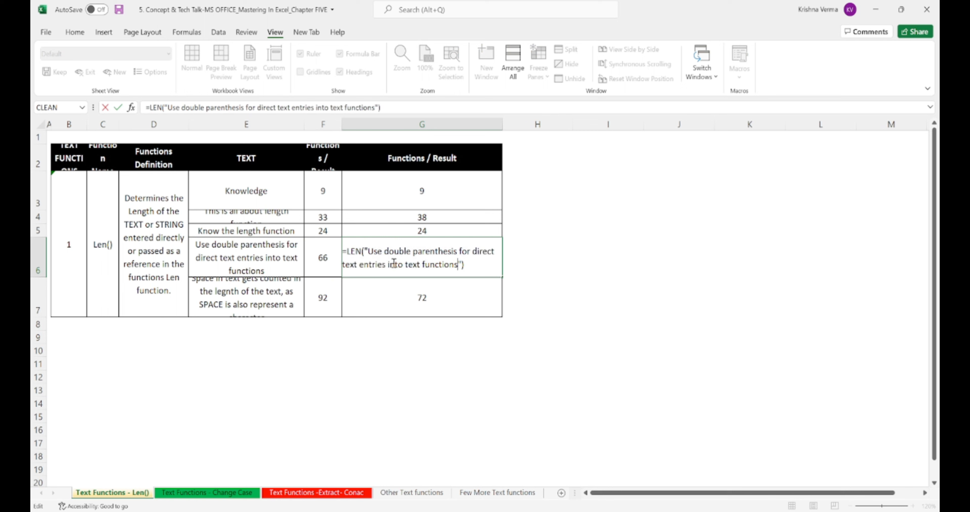
{"action": "key", "text": "Return"}
Highlight F6:G6 to compare the two LEN results.
{"action": "key", "text": "Up"}
{"action": "key", "text": "Left"}
{"action": "left_click", "coordinate": [393, 262], "text": "shift"}
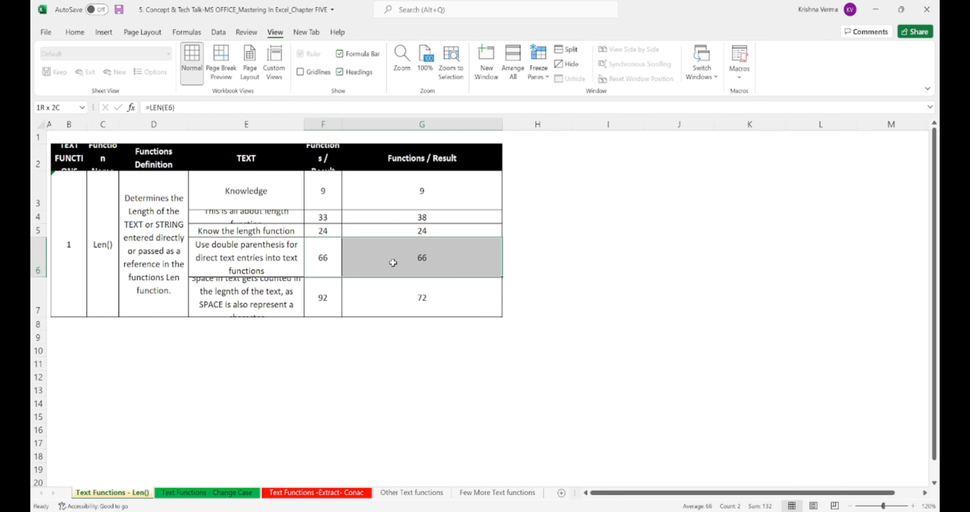
Copy the complete text from inside cell E4, leaving the cell's content as it is.
{"action": "key", "text": "Up"}
{"action": "key", "text": "Up"}
{"action": "key", "text": "Left"}
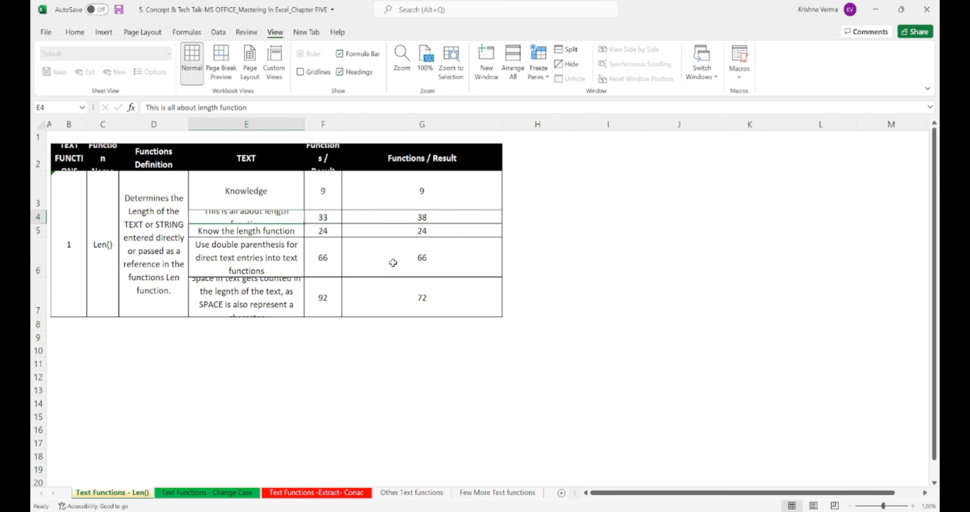
{"action": "key", "text": "F2"}
{"action": "key", "text": "F12"}
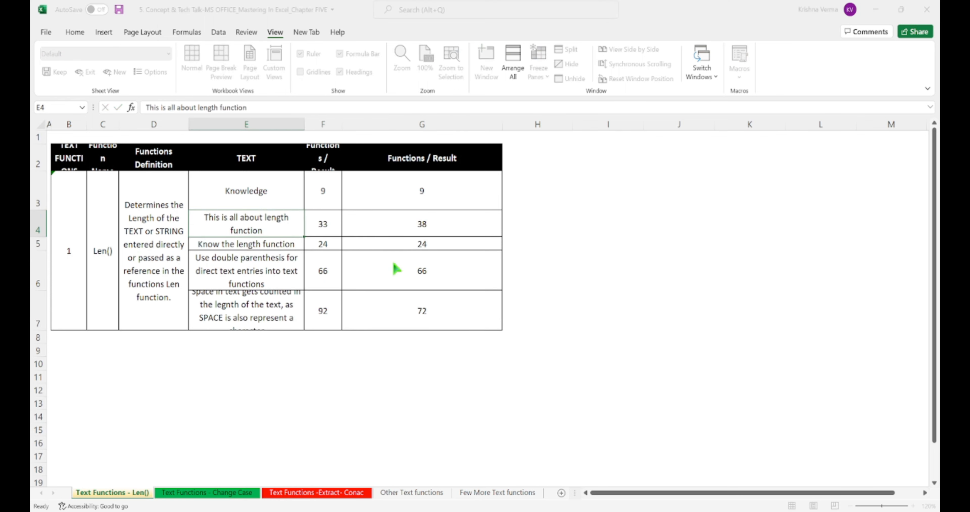
{"action": "key", "text": "Escape"}
{"action": "key", "text": "Up"}
{"action": "key", "text": "Down"}
{"action": "key", "text": "F2"}
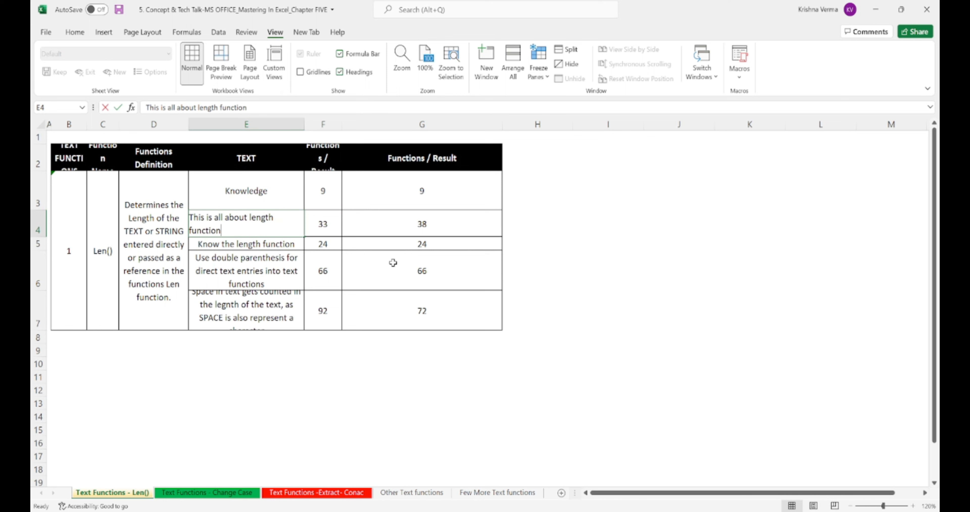
{"action": "key", "text": "Left"}
{"action": "key", "text": "Left"}
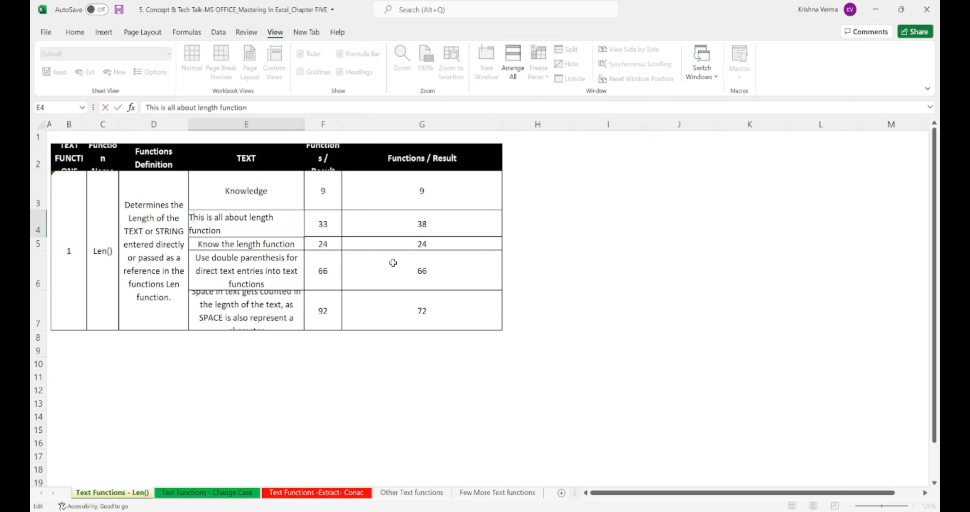
{"action": "key", "text": "ctrl+a"}
{"action": "key", "text": "ctrl+c"}
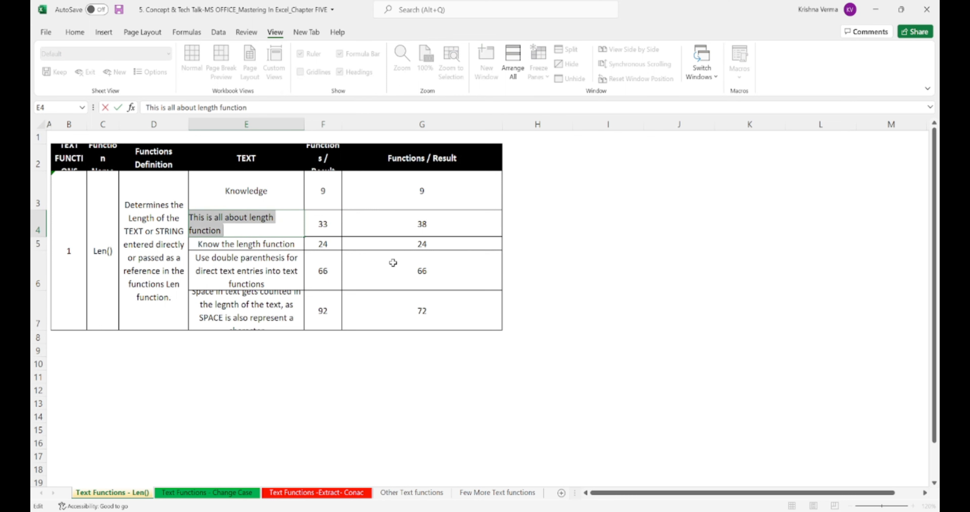
{"action": "key", "text": "Return"}
Replace the quoted text in G4's LEN formula with "This is all about length function".
{"action": "key", "text": "Up"}
{"action": "key", "text": "Right"}
{"action": "key", "text": "Right"}
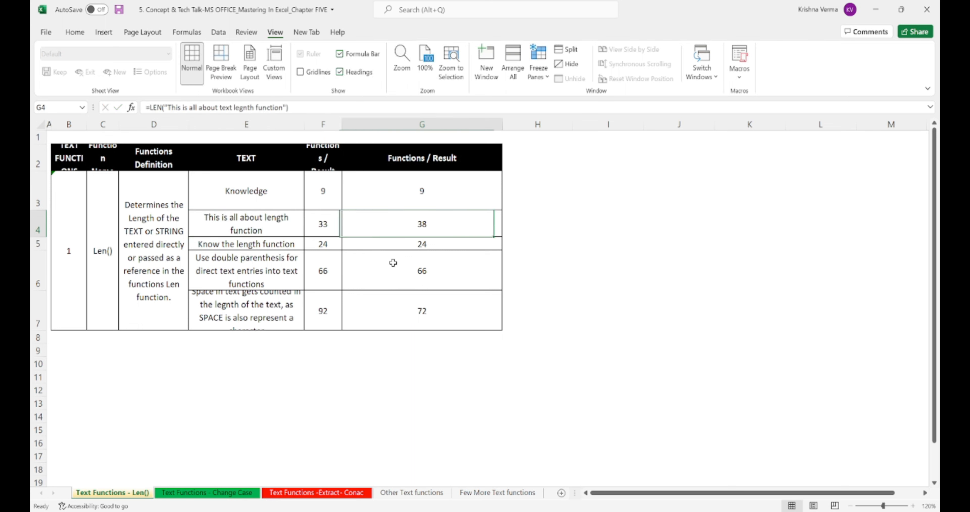
{"action": "key", "text": "F2"}
{"action": "key", "text": "Up"}
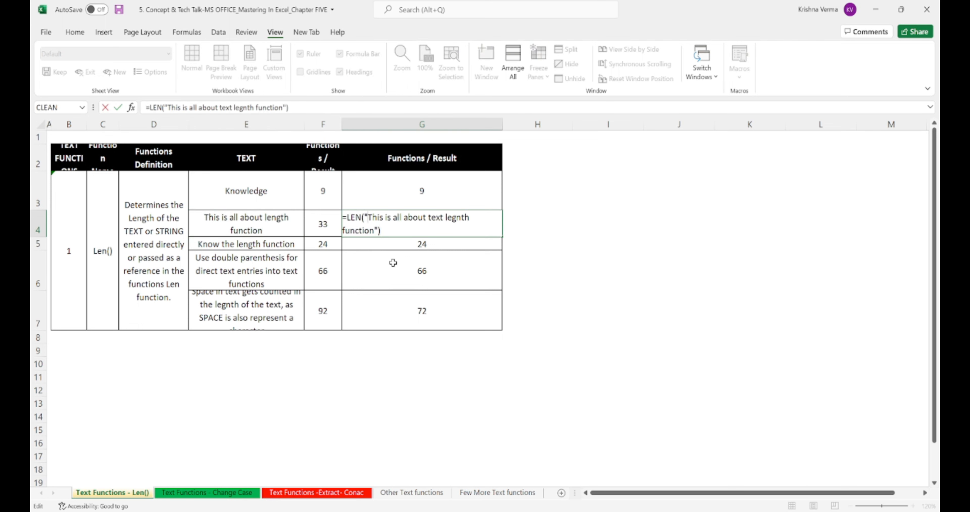
{"action": "key", "text": "shift+Down"}
{"action": "key", "text": "shift+Right"}
{"action": "key", "text": "ctrl+v"}
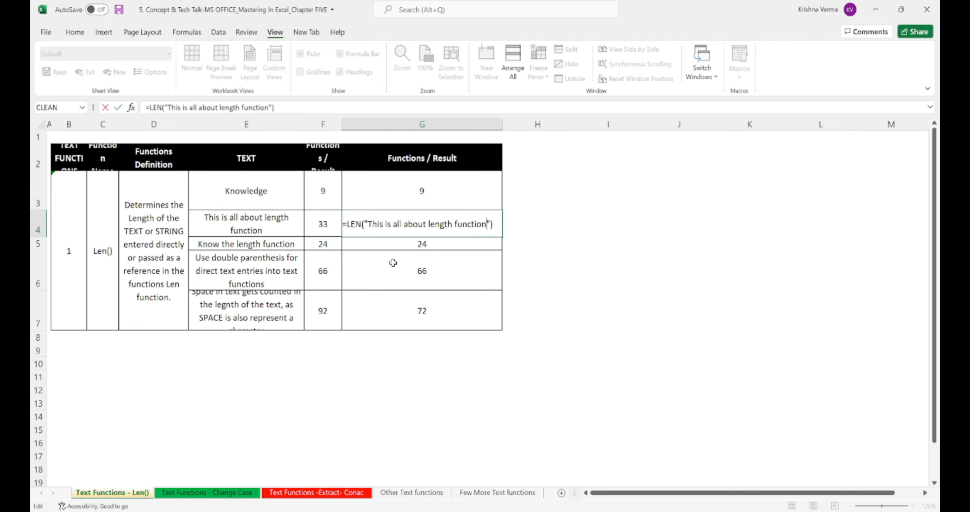
{"action": "key", "text": "Return"}
Widen column F until its "Functions / Result" header fits on one line.
{"action": "key", "text": "Up"}
{"action": "key", "text": "Left"}
{"action": "key", "text": "Up"}
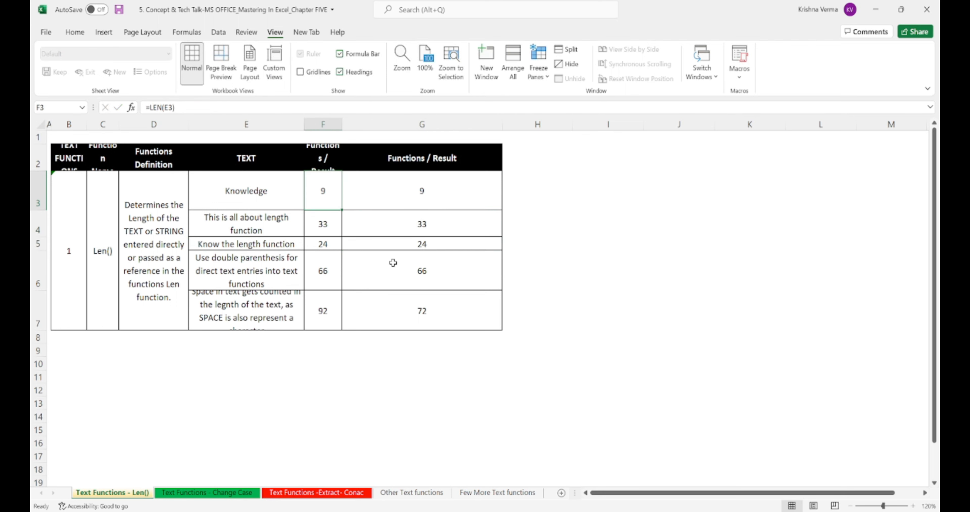
{"action": "key", "text": "shift+Right"}
{"action": "key", "text": "shift+Left"}
{"action": "left_click_drag", "start_coordinate": [343, 125], "coordinate": [385, 125]}
Check the quoted-text LEN formula in G3 and both LEN formulas in F4 and G4 without changing them.
{"action": "left_click", "coordinate": [425, 174]}
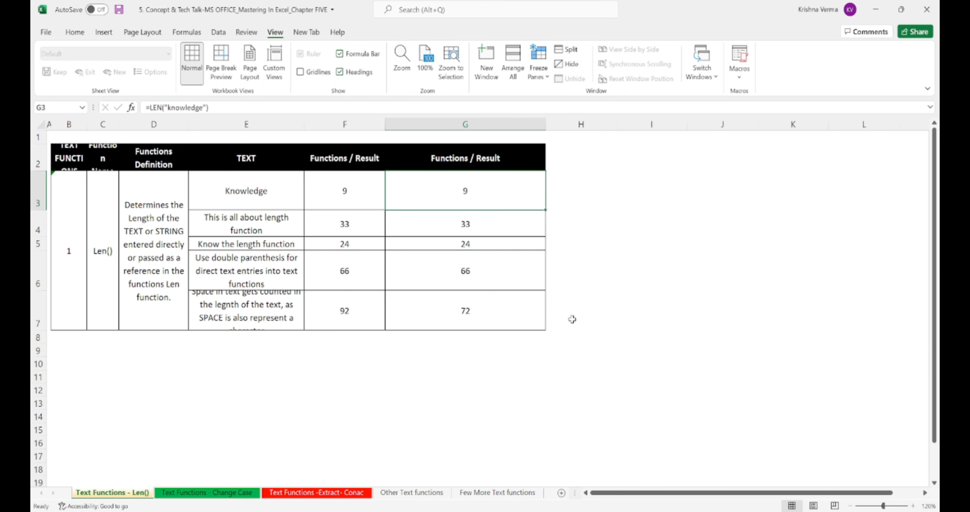
{"action": "key", "text": "F2"}
{"action": "key", "text": "Return"}
{"action": "key", "text": "Left"}
{"action": "key", "text": "F2"}
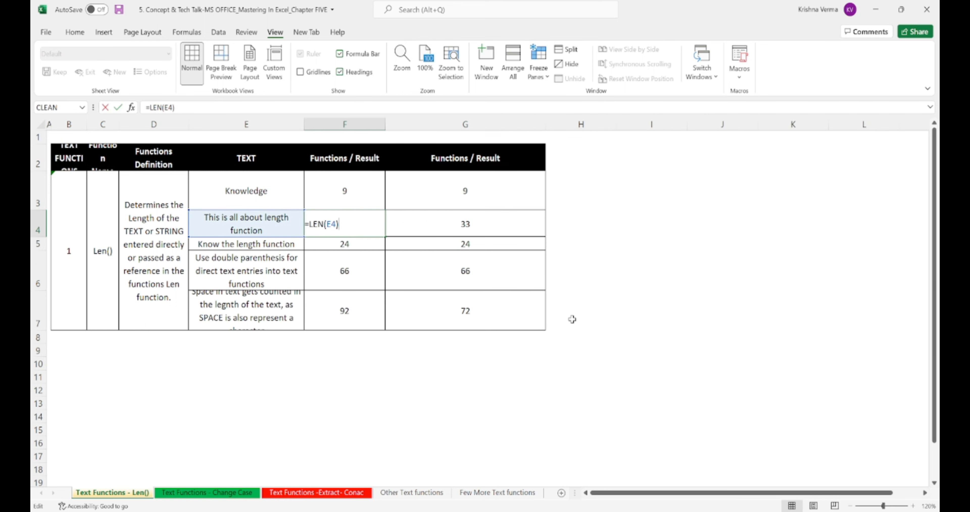
{"action": "key", "text": "Return"}
{"action": "key", "text": "Up"}
{"action": "key", "text": "Right"}
{"action": "key", "text": "F2"}
{"action": "key", "text": "Return"}
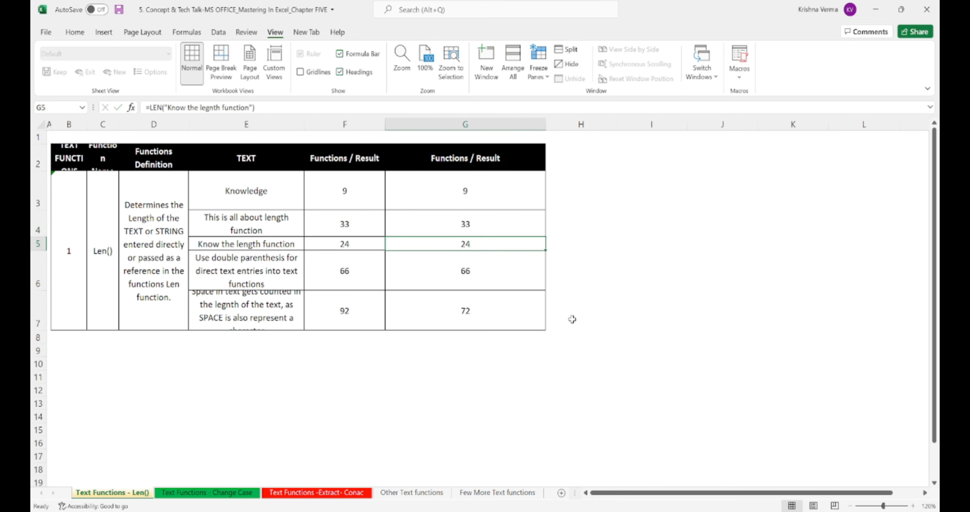
Compare the cell-reference LEN formula in F5 with the quoted-text formula in G5.
{"action": "key", "text": "Left"}
{"action": "key", "text": "F2"}
{"action": "key", "text": "Return"}
{"action": "key", "text": "Up"}
{"action": "key", "text": "Right"}
{"action": "key", "text": "F2"}
{"action": "key", "text": "Return"}
Check the cell-reference LEN formulas in F6:F7 and the quoted-text ones in G6:G7 without changing them.
{"action": "key", "text": "Left"}
{"action": "key", "text": "F2"}
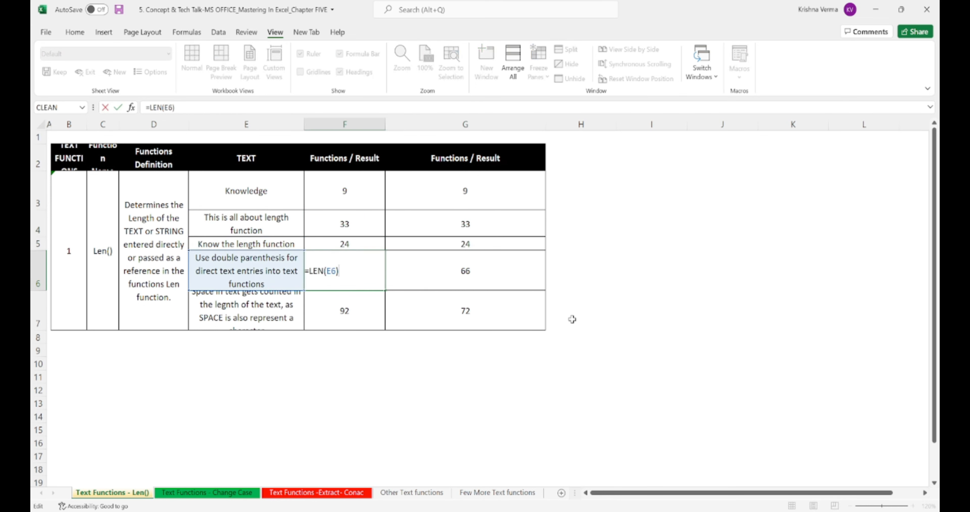
{"action": "key", "text": "Return"}
{"action": "key", "text": "F2"}
{"action": "key", "text": "Return"}
{"action": "key", "text": "Up"}
{"action": "key", "text": "Up"}
{"action": "key", "text": "Right"}
{"action": "key", "text": "F2"}
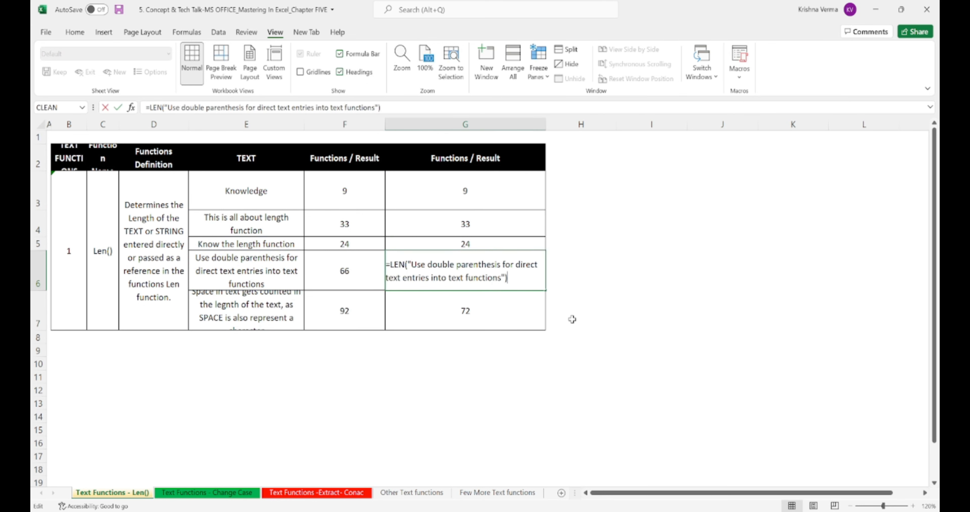
{"action": "key", "text": "Return"}
{"action": "key", "text": "F2"}
{"action": "key", "text": "Return"}
{"action": "key", "text": "Left"}
{"action": "key", "text": "Left"}
{"action": "key", "text": "Left"}
{"action": "key", "text": "Left"}
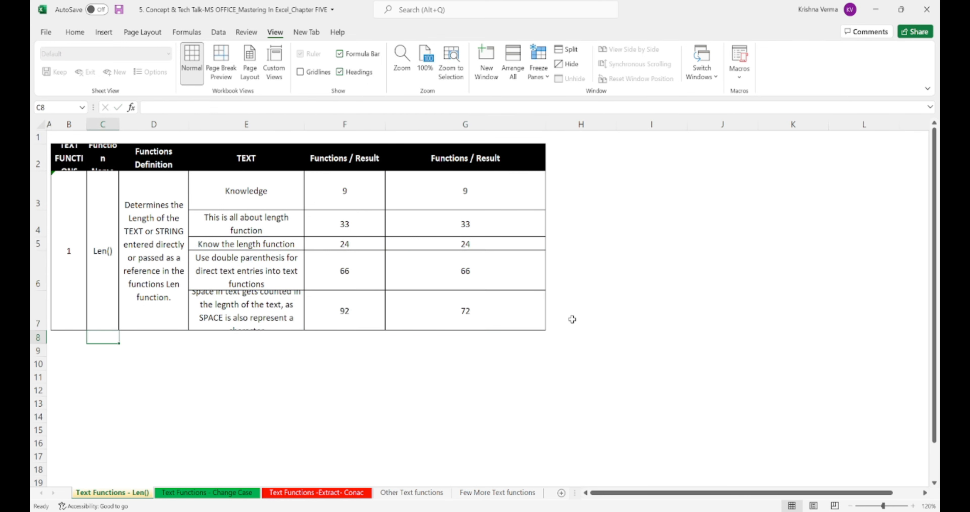
{"action": "key", "text": "Up"}
{"action": "key", "text": "Up"}
{"action": "key", "text": "Down"}
{"action": "key", "text": "Right"}
{"action": "key", "text": "Right"}
{"action": "key", "text": "Right"}
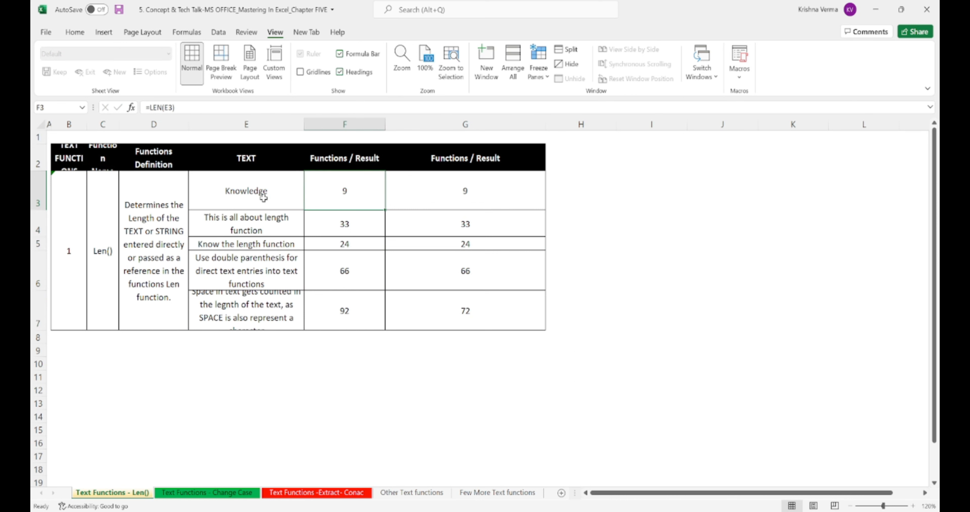
Compare the text in E3 with the cell-reference and quoted-text LEN results in F3:G3.
{"action": "left_click", "coordinate": [238, 193]}
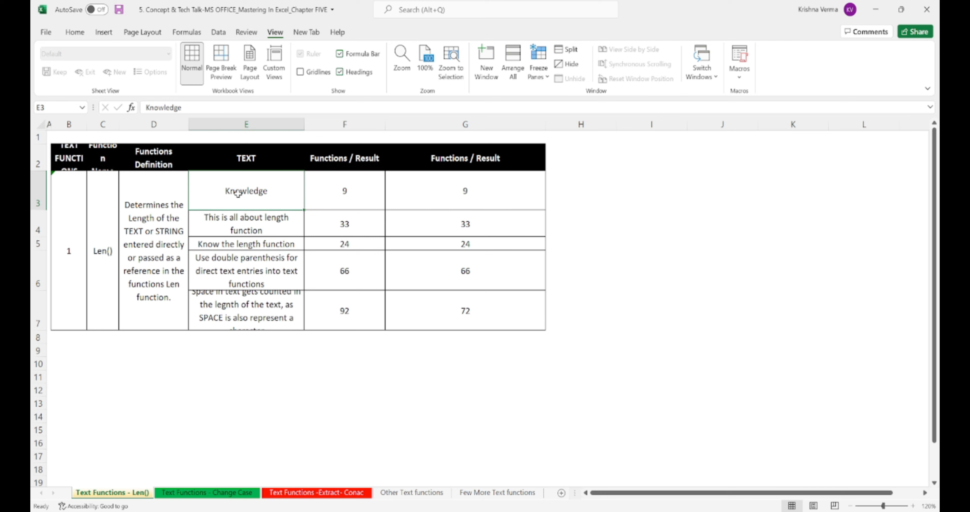
{"action": "left_click", "coordinate": [327, 201]}
{"action": "left_click", "coordinate": [270, 200]}
{"action": "left_click", "coordinate": [322, 194]}
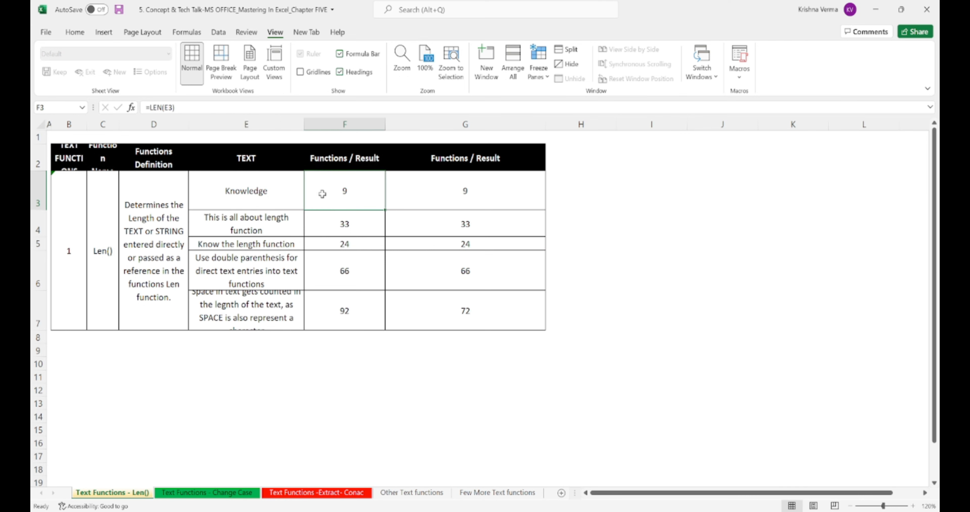
{"action": "key", "text": "shift+Right"}
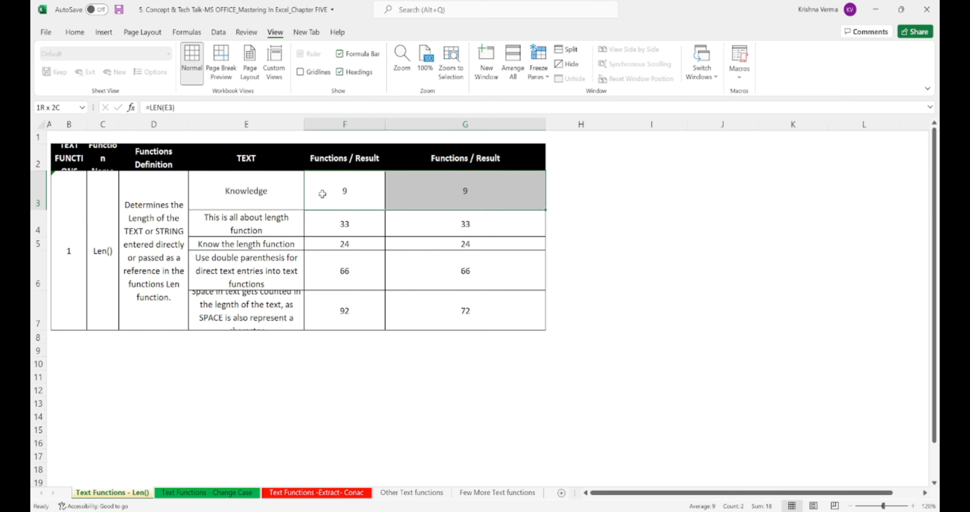
Read the full sentence in E4, spaces included, and compare the two LEN results in F4:G4.
{"action": "left_click", "coordinate": [260, 227]}
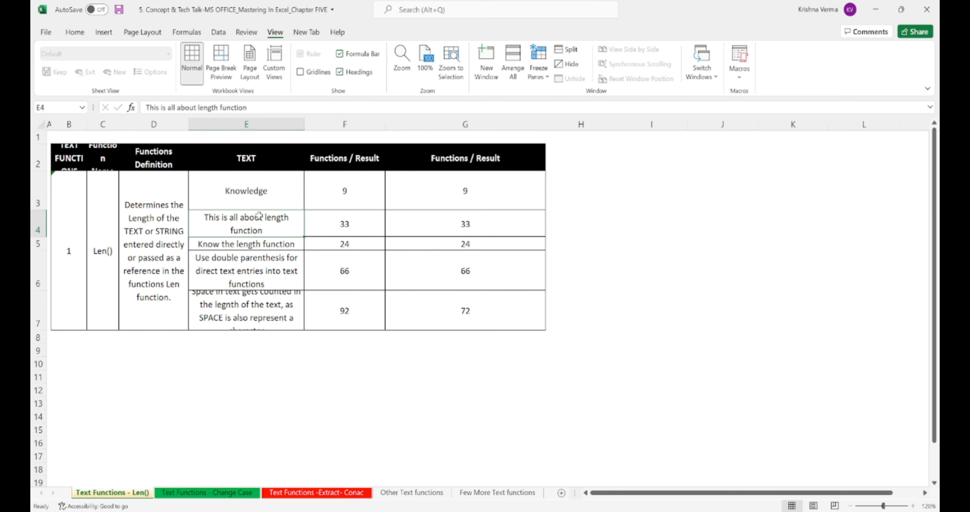
{"action": "key", "text": "Right"}
{"action": "key", "text": "shift+Right"}
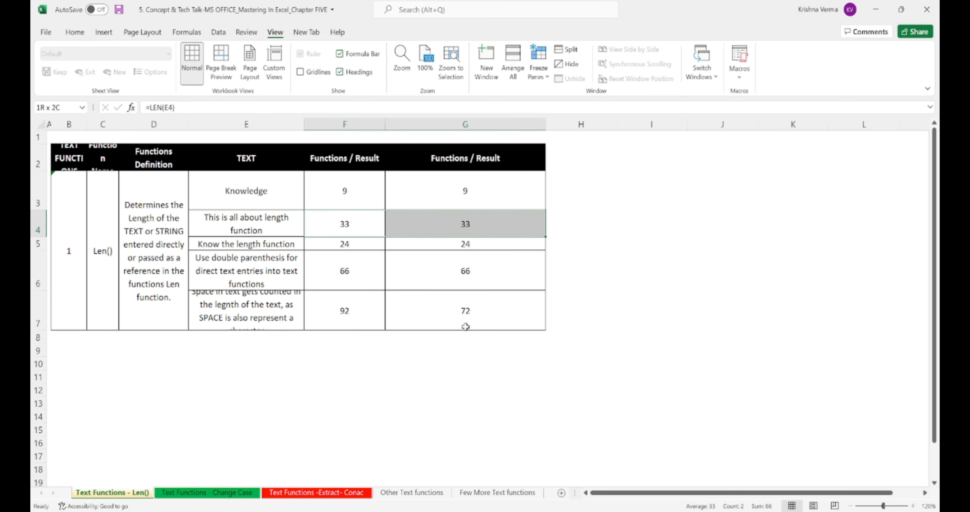
{"action": "key", "text": "shift+Left"}
{"action": "key", "text": "Left"}
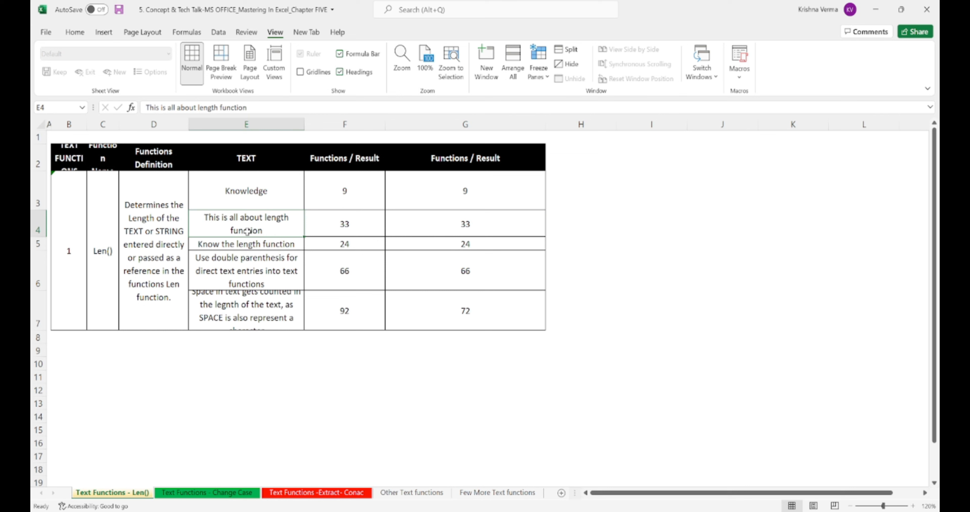
{"action": "left_click", "coordinate": [160, 107]}
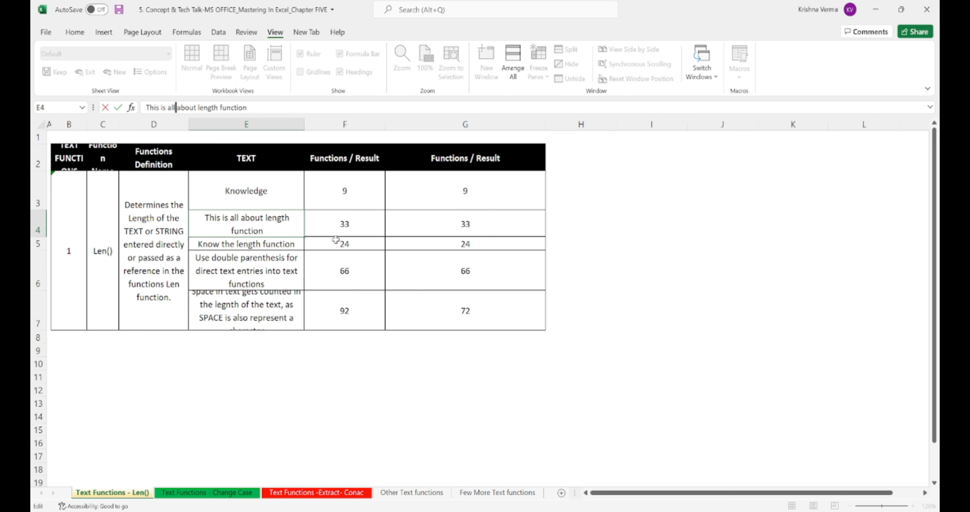
{"action": "key", "text": "Escape"}
{"action": "key", "text": "Right"}
{"action": "key", "text": "shift+Right"}
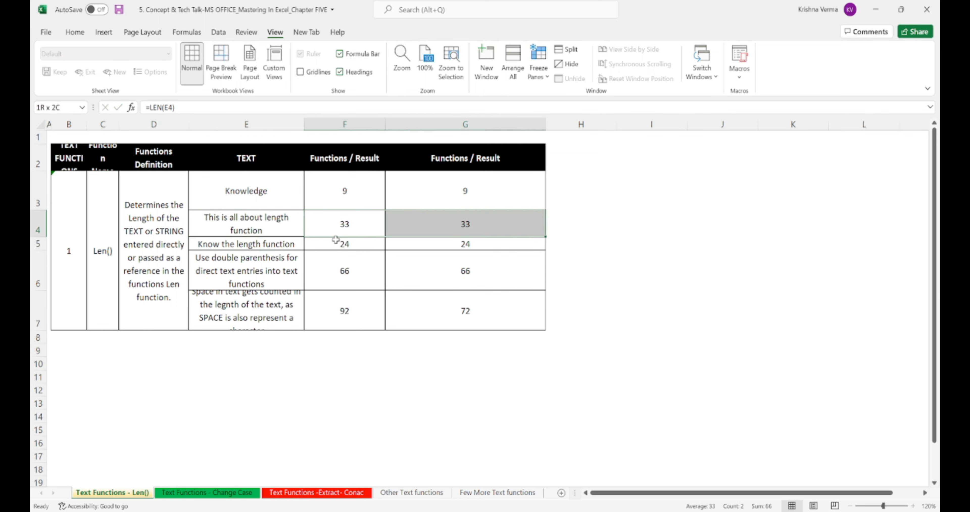
Compare the cell-reference and quoted-text LEN results row by row in F5:G7.
{"action": "left_click", "coordinate": [236, 221]}
{"action": "key", "text": "Down"}
{"action": "key", "text": "Right"}
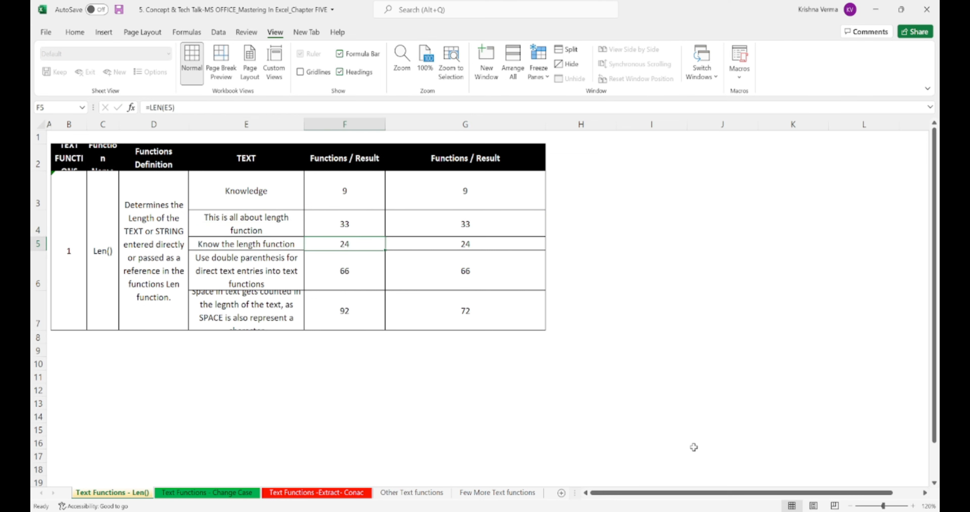
{"action": "key", "text": "shift+Right"}
{"action": "key", "text": "Down"}
{"action": "key", "text": "shift+Right"}
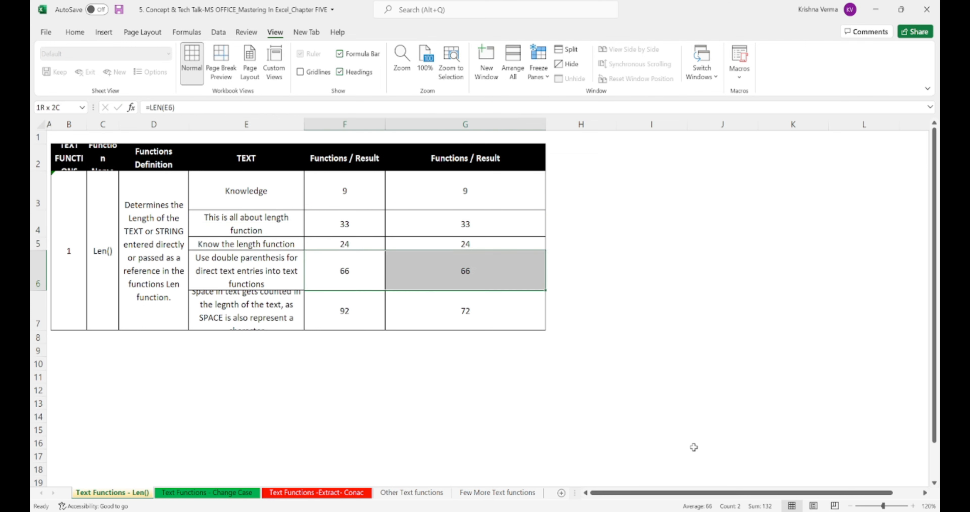
{"action": "key", "text": "Down"}
{"action": "key", "text": "shift+Right"}
Copy the complete sentence in E7 from within the cell, leaving the cell itself unedited.
{"action": "key", "text": "Left"}
{"action": "key", "text": "F2"}
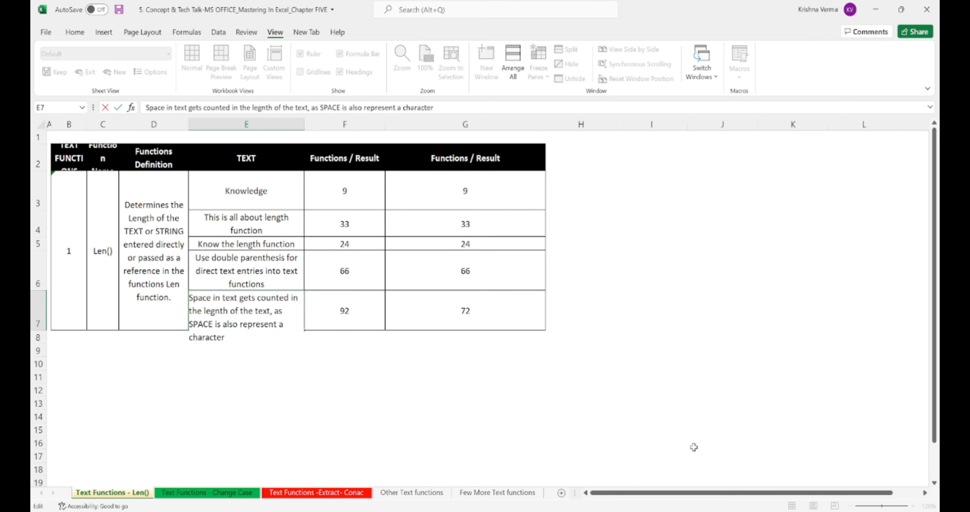
{"action": "key", "text": "Home"}
{"action": "key", "text": "shift+Down"}
{"action": "key", "text": "shift+Down"}
{"action": "key", "text": "shift+Down"}
{"action": "key", "text": "shift+Down"}
{"action": "key", "text": "ctrl+c"}
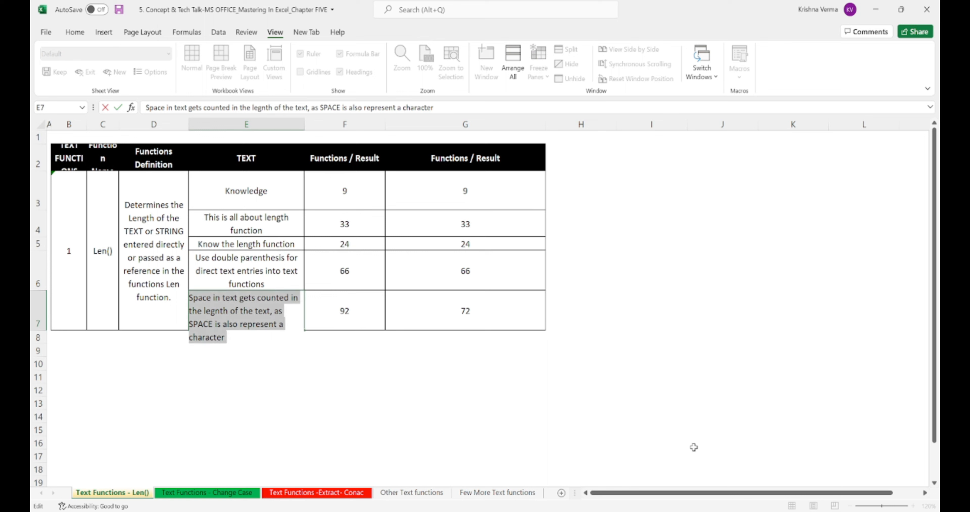
{"action": "key", "text": "Escape"}
Replace the quoted text in G7's LEN formula with the copied "Space in text gets counted in the legnth of the text, as SPACE is also represent a character".
{"action": "key", "text": "Right"}
{"action": "key", "text": "Right"}
{"action": "key", "text": "F2"}
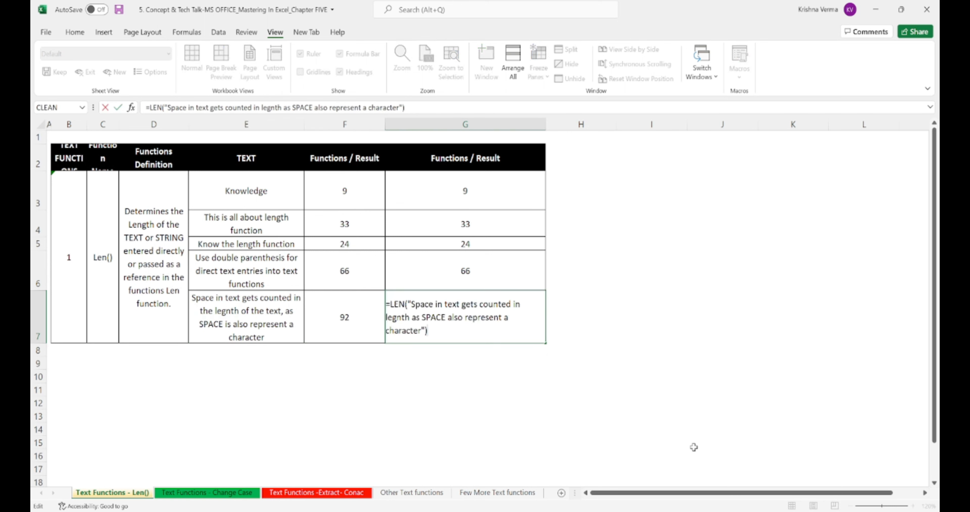
{"action": "key", "text": "shift+Down"}
{"action": "key", "text": "shift+Down"}
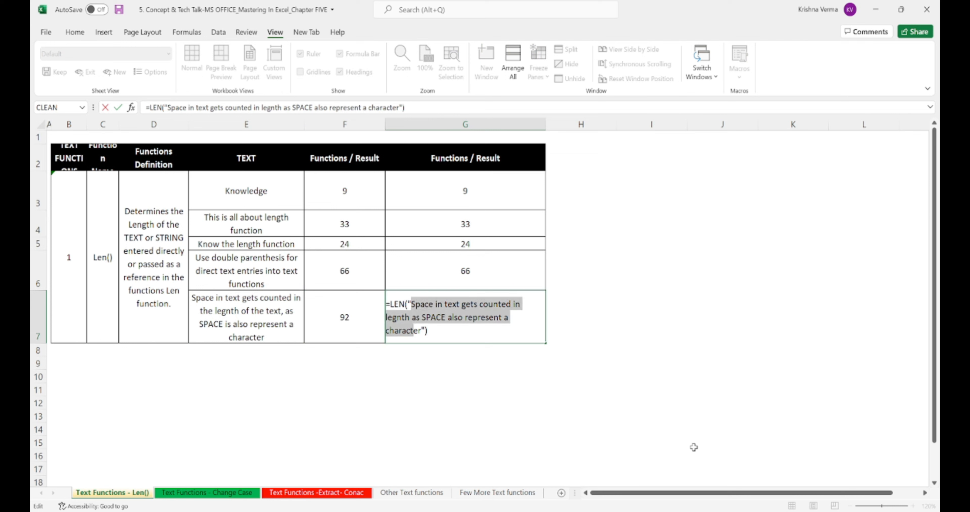
{"action": "key", "text": "ctrl+v"}
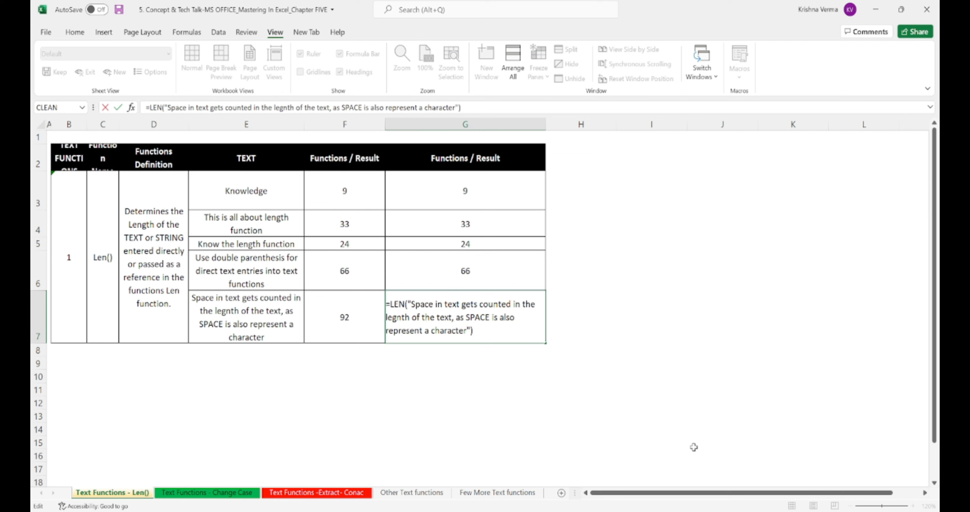
{"action": "key", "text": "Return"}
Check the LEN results in F3:G3 against the source text in E3.
{"action": "key", "text": "Up"}
{"action": "key", "text": "Left"}
{"action": "key", "text": "Up"}
{"action": "key", "text": "Up"}
{"action": "key", "text": "Up"}
{"action": "key", "text": "Up"}
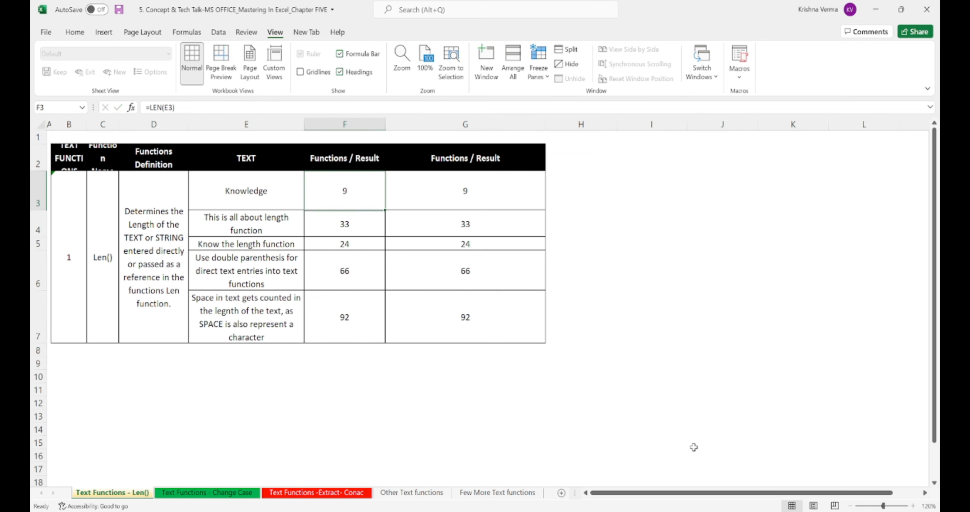
{"action": "key", "text": "shift+Right"}
{"action": "key", "text": "Left"}
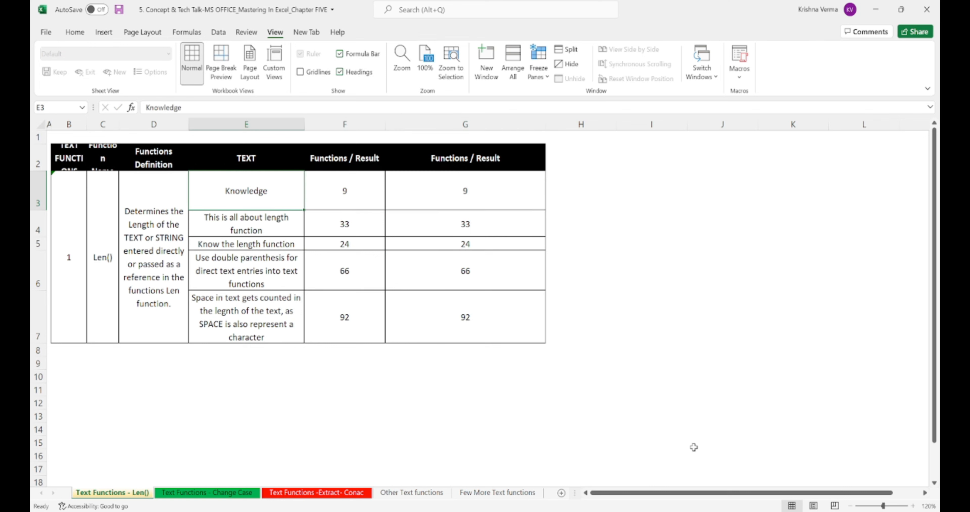
Review the cell-reference LEN results down F3:F7.
{"action": "key", "text": "Right"}
{"action": "key", "text": "shift+Down"}
{"action": "key", "text": "shift+Down"}
{"action": "key", "text": "shift+Down"}
{"action": "key", "text": "shift+Down"}
{"action": "key", "text": "shift+Down"}
Review the quoted-text LEN formulas in G3:G7, examining the quotation marks in G7 without changing the formula.
{"action": "key", "text": "Right"}
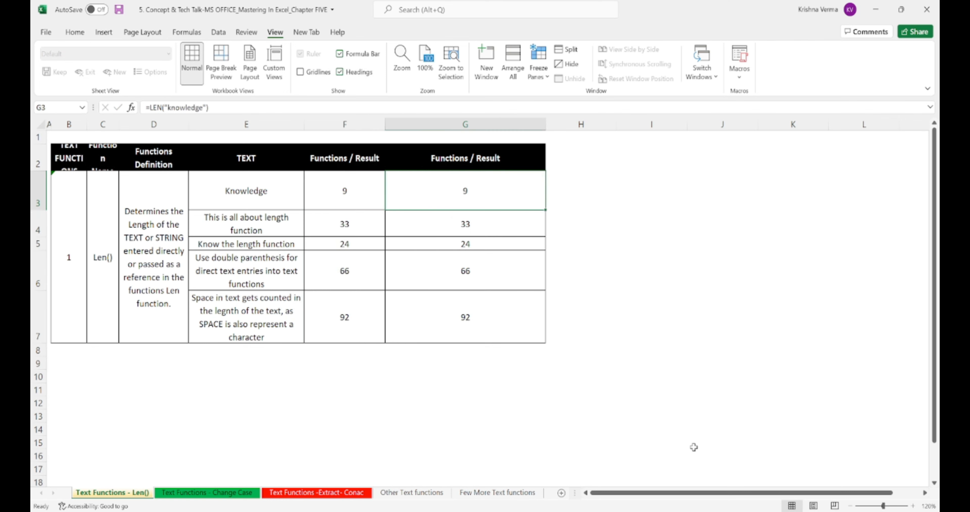
{"action": "key", "text": "Down"}
{"action": "key", "text": "Down"}
{"action": "key", "text": "Down"}
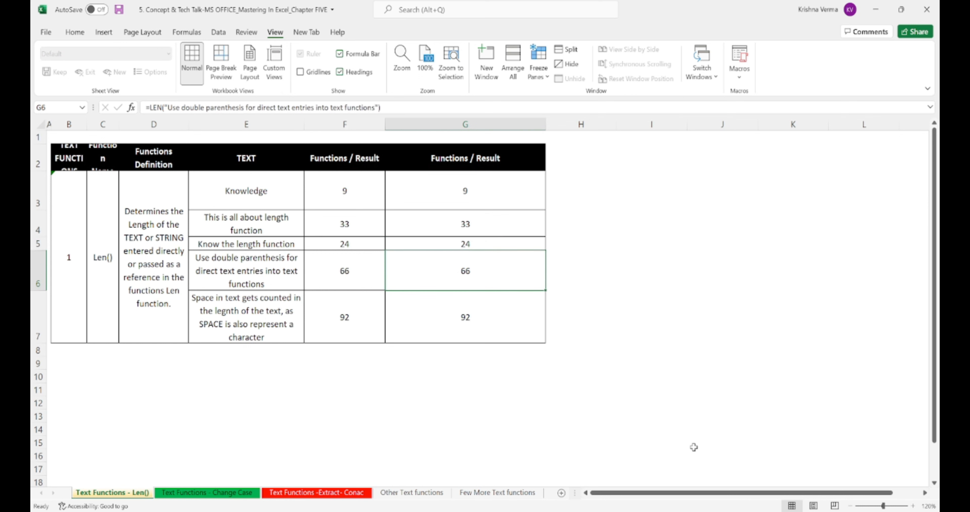
{"action": "left_click", "coordinate": [439, 293]}
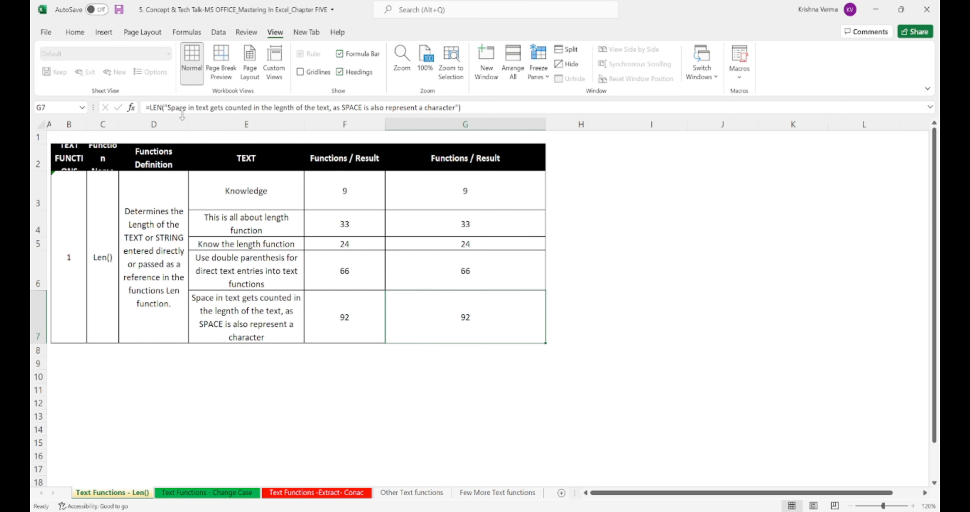
{"action": "left_click", "coordinate": [165, 108]}
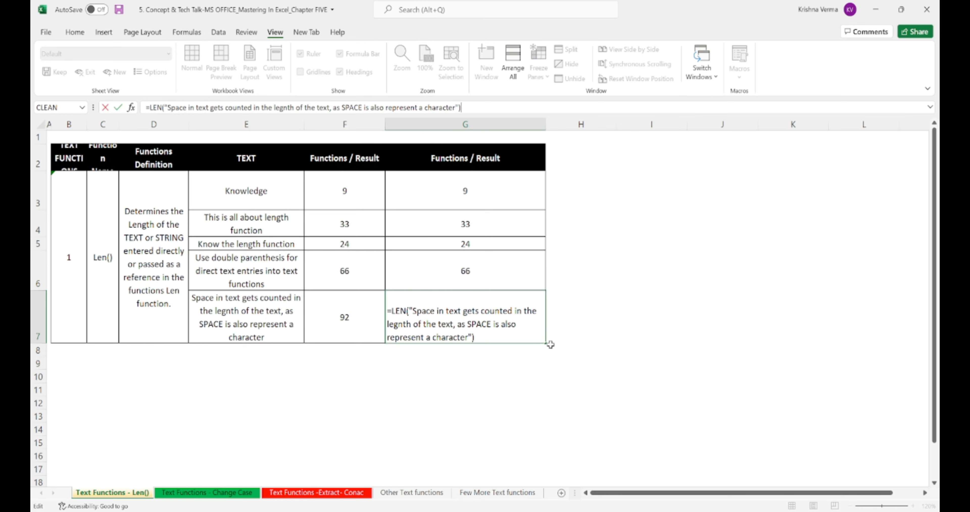
{"action": "key", "text": "Escape"}
Compare the cell-reference and quoted-text results together across the whole range F3:G7.
{"action": "key", "text": "Left"}
{"action": "key", "text": "shift+Right"}
{"action": "key", "text": "shift+Up"}
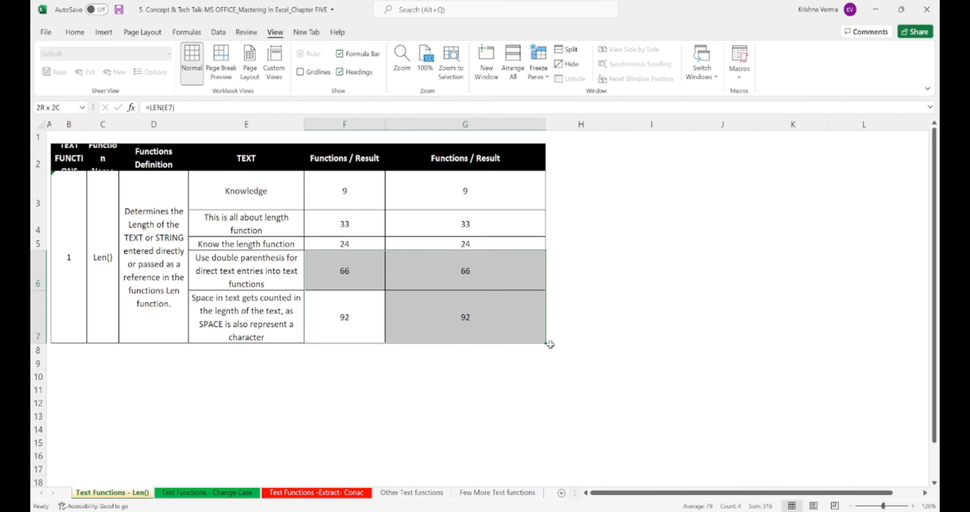
{"action": "key", "text": "shift+Up"}
{"action": "key", "text": "shift+Up"}
{"action": "key", "text": "shift+Up"}
Compare the texts in E3 and E4 with their paired LEN results in columns F and G.
{"action": "key", "text": "Left"}
{"action": "key", "text": "Up"}
{"action": "key", "text": "Up"}
{"action": "key", "text": "Up"}
{"action": "key", "text": "Up"}
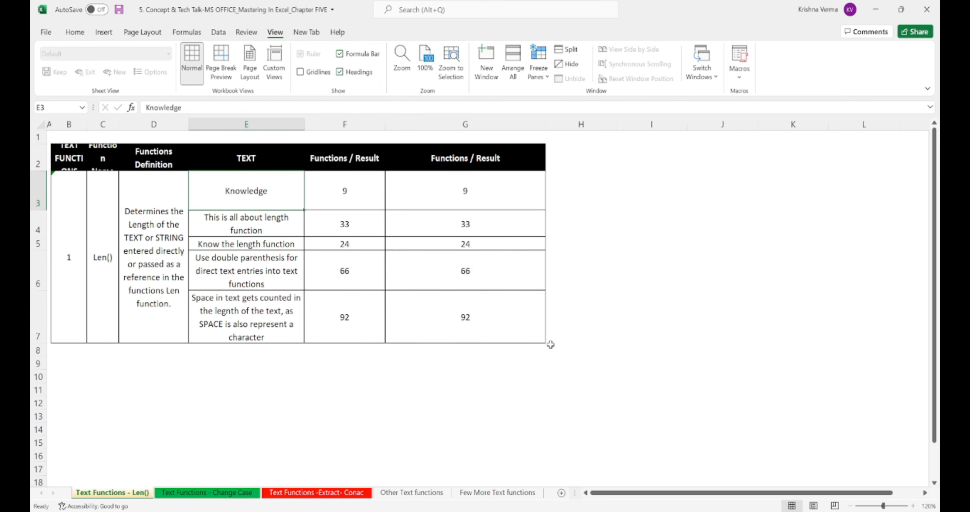
{"action": "key", "text": "Right"}
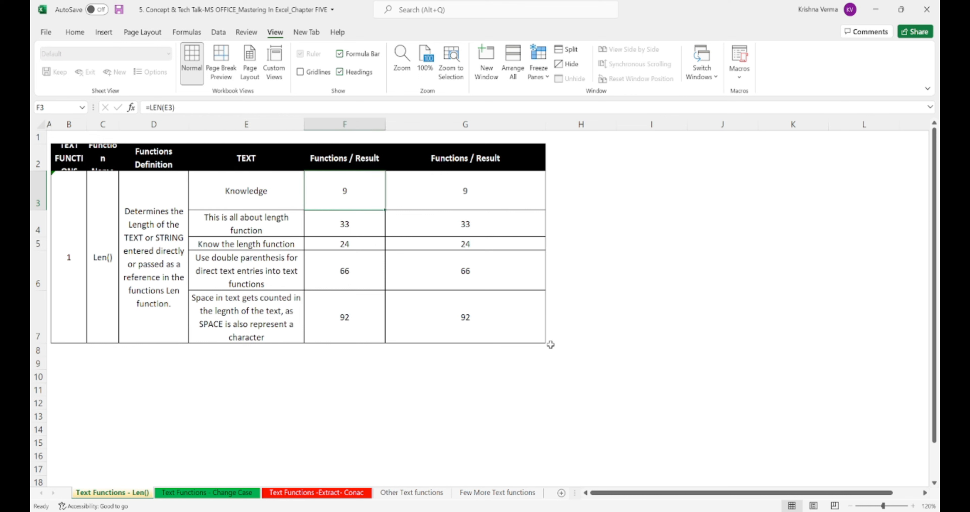
{"action": "key", "text": "shift+Right"}
{"action": "key", "text": "Down"}
{"action": "key", "text": "Left"}
{"action": "key", "text": "Right"}
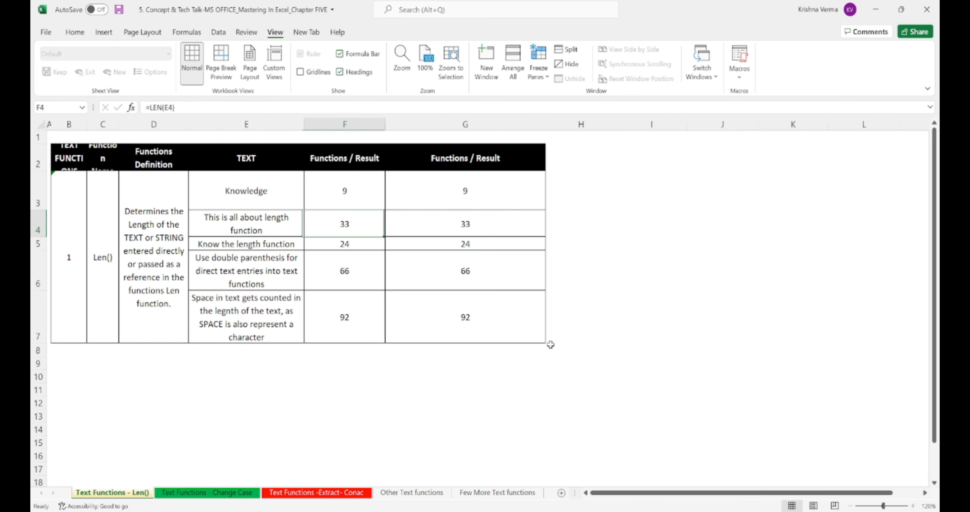
{"action": "key", "text": "shift+Right"}
Compare the paired LEN results for the texts in rows 5 to 7.
{"action": "key", "text": "Down"}
{"action": "key", "text": "Left"}
{"action": "key", "text": "Right"}
{"action": "key", "text": "shift+Right"}
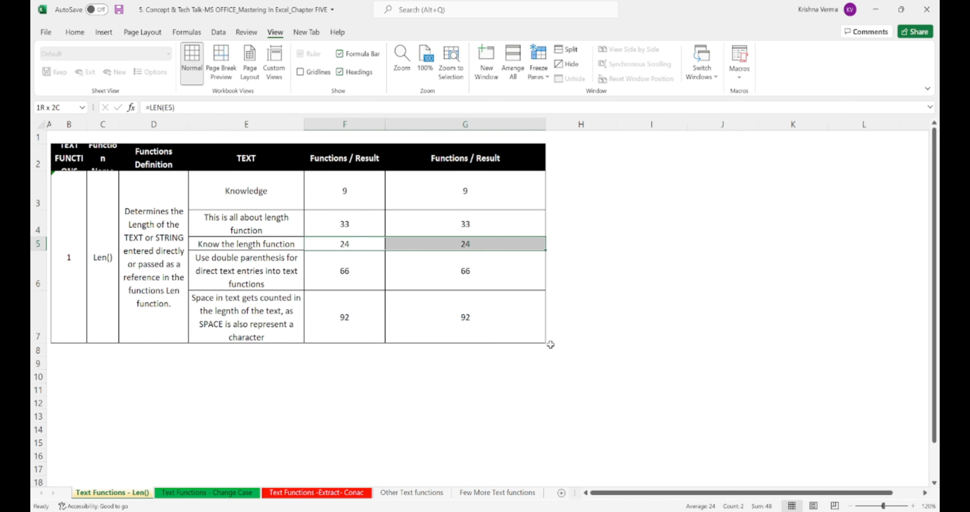
{"action": "key", "text": "Down"}
{"action": "key", "text": "shift+Right"}
{"action": "key", "text": "Down"}
{"action": "key", "text": "shift+Right"}
Widen columns B and C until the headers "TEXT FUNCTIONS" and "Function Name" fit on one line.
{"action": "key", "text": "Left"}
{"action": "key", "text": "Up"}
{"action": "key", "text": "Up"}
{"action": "key", "text": "Up"}
{"action": "key", "text": "Up"}
{"action": "key", "text": "Up"}
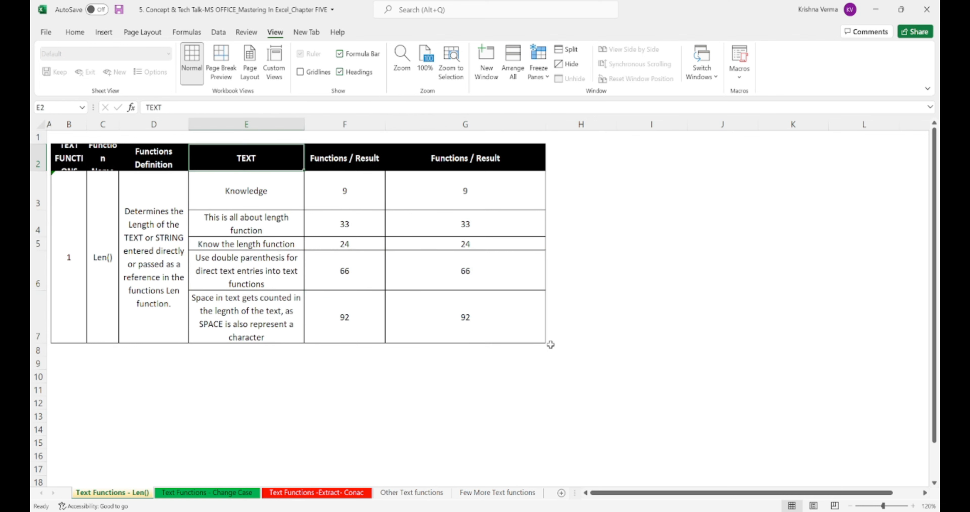
{"action": "key", "text": "Left"}
{"action": "key", "text": "Left"}
{"action": "key", "text": "Left"}
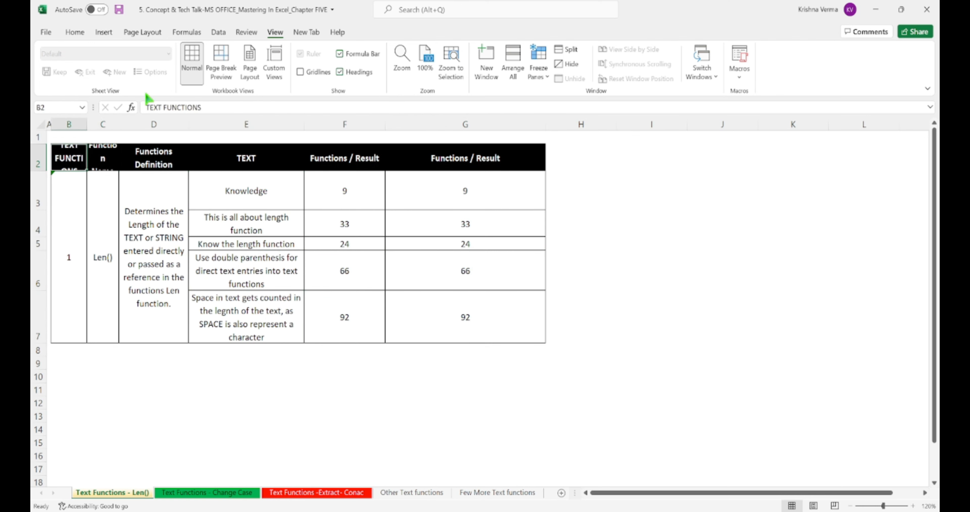
{"action": "left_click_drag", "start_coordinate": [88, 128], "coordinate": [223, 132]}
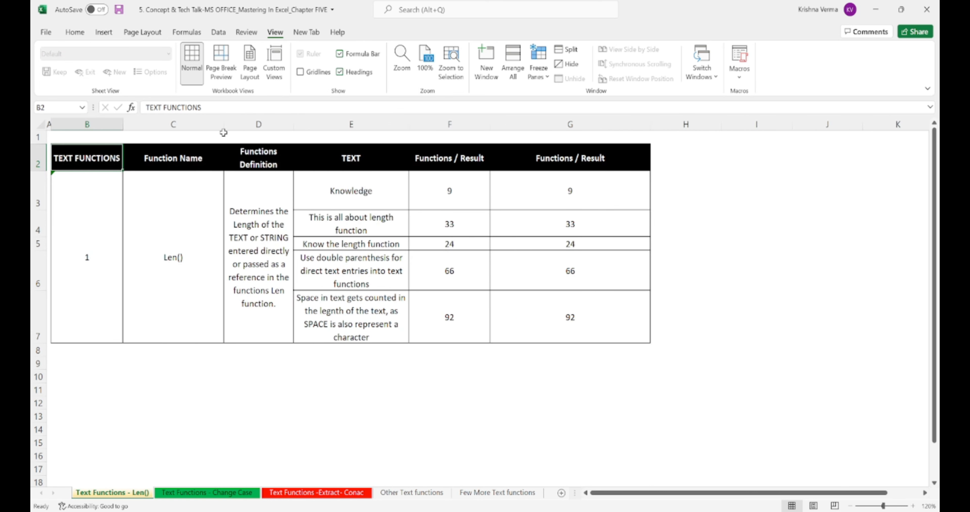
{"action": "left_click", "coordinate": [248, 154]}
{"action": "key", "text": "Right"}
{"action": "key", "text": "Right"}
{"action": "key", "text": "Down"}
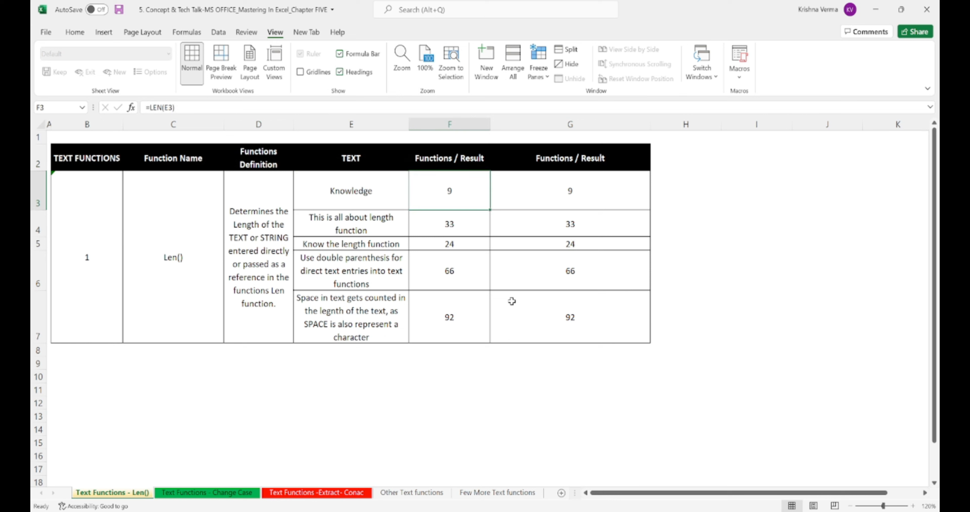
{"action": "key", "text": "Right"}
{"action": "key", "text": "Left"}
{"action": "key", "text": "Left"}
{"action": "key", "text": "Up"}
{"action": "key", "text": "Left"}
{"action": "key", "text": "Left"}
{"action": "key", "text": "Left"}
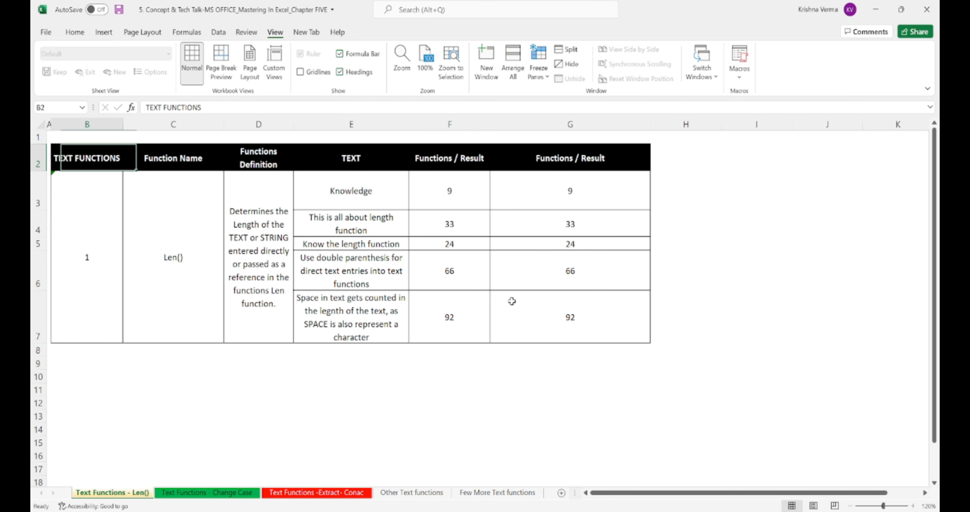
{"action": "key", "text": "Down"}
{"action": "key", "text": "Right"}
{"action": "key", "text": "Right"}
{"action": "key", "text": "Right"}
{"action": "key", "text": "Right"}
{"action": "key", "text": "Right"}
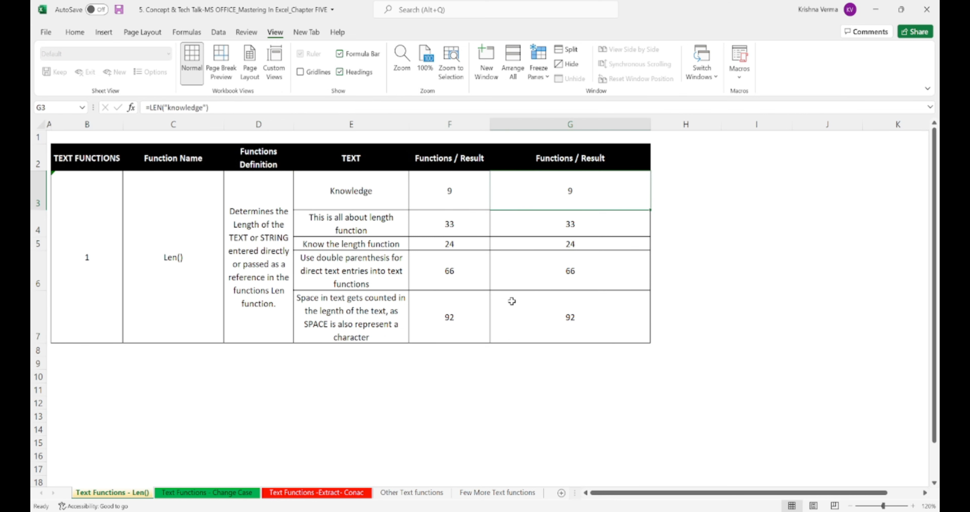
{"action": "key", "text": "Down"}
{"action": "key", "text": "Left"}
{"action": "key", "text": "Left"}
{"action": "key", "text": "Left"}
{"action": "key", "text": "Up"}
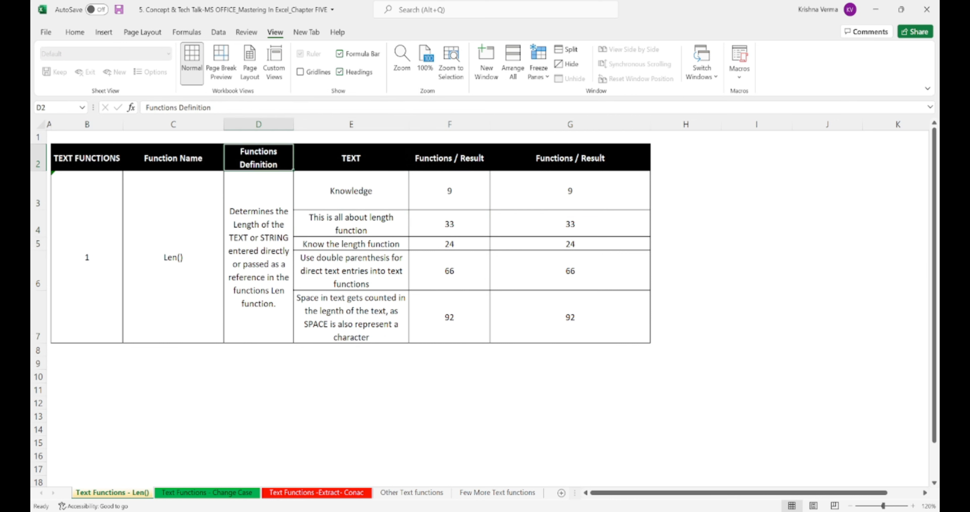
{"action": "key", "text": "Left"}
{"action": "key", "text": "Left"}
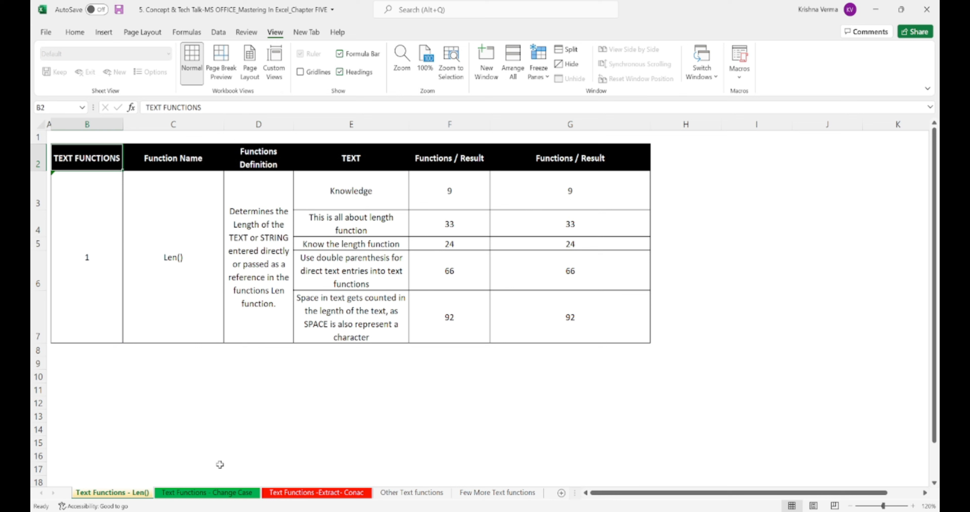
{"action": "left_click", "coordinate": [357, 197]}
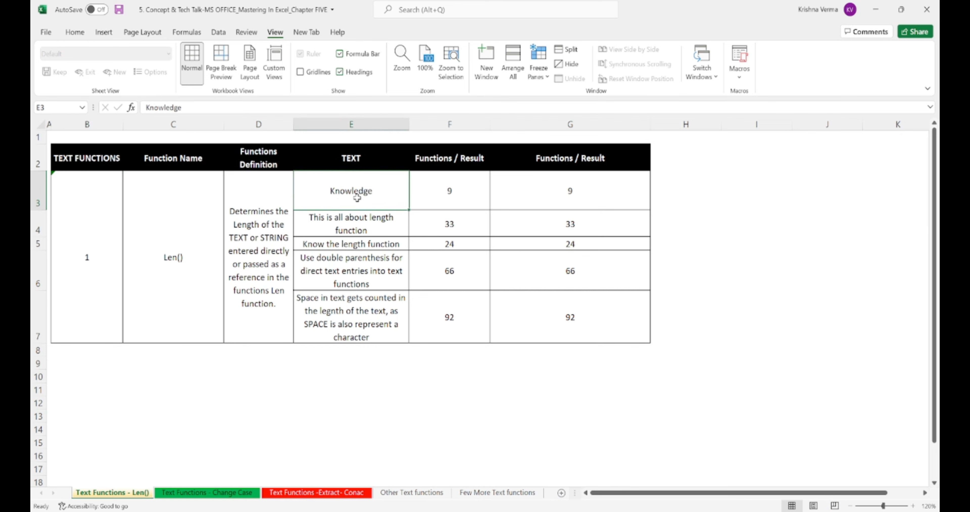
Switch to the Text Functions - Change Case sheet, review its function name entry and save the workbook.
{"action": "left_click", "coordinate": [233, 492]}
{"action": "left_click", "coordinate": [104, 208]}
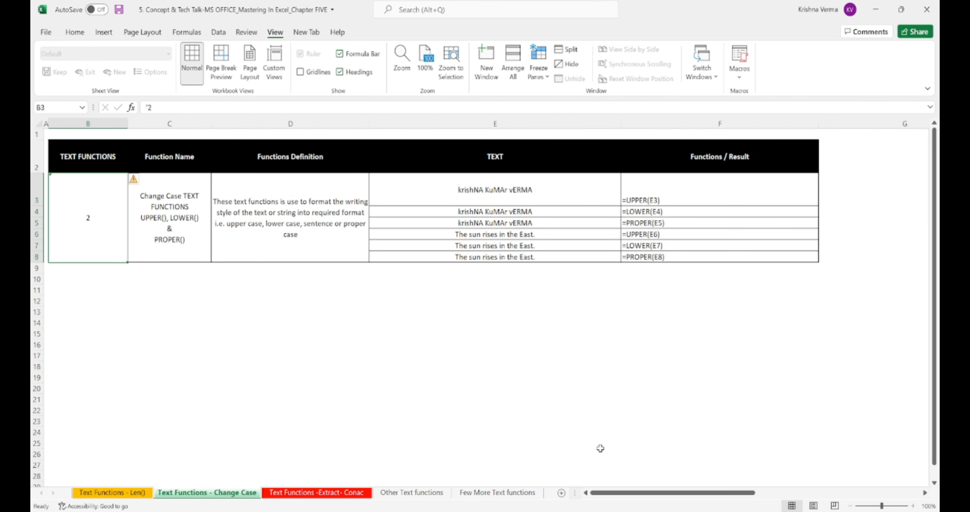
{"action": "key", "text": "Up"}
{"action": "key", "text": "Down"}
{"action": "key", "text": "Right"}
{"action": "key", "text": "Up"}
{"action": "key", "text": "Down"}
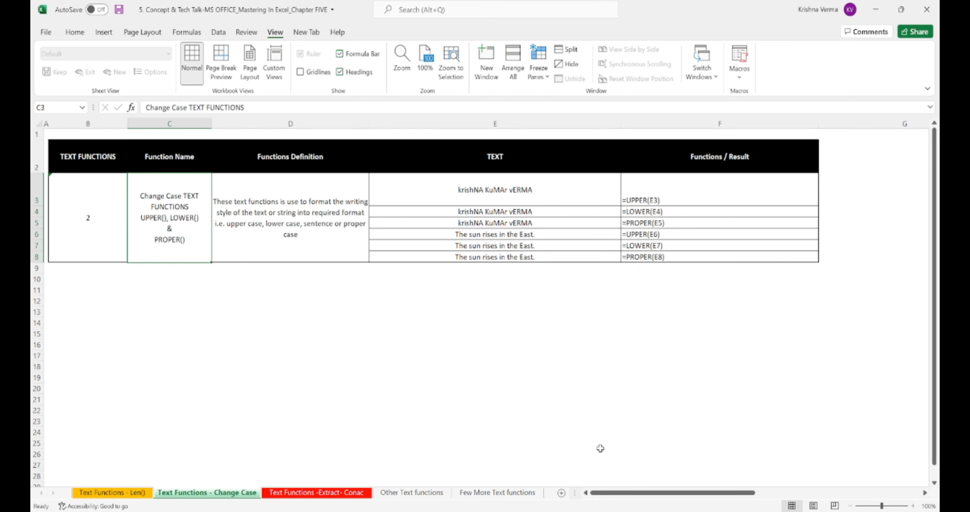
{"action": "key", "text": "ctrl+s"}
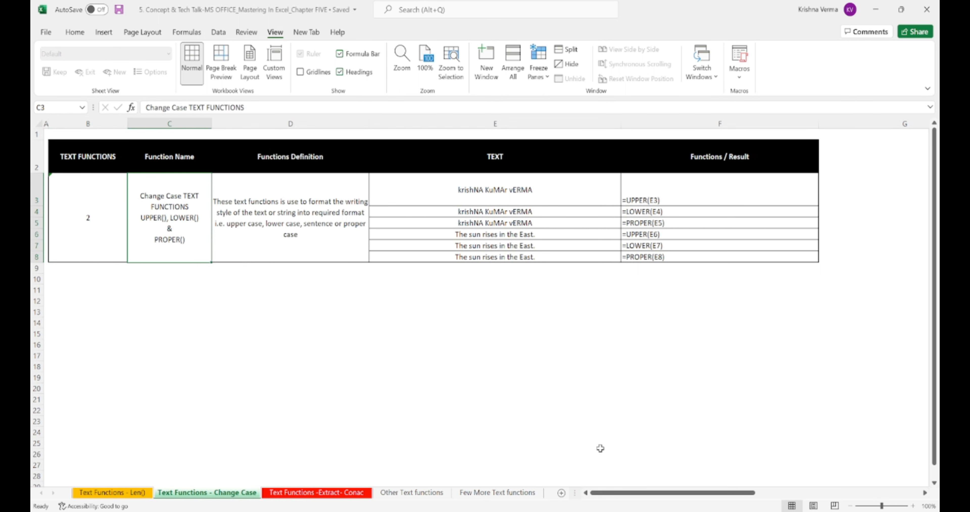
Examine the mixed-case name texts in E3:E5 of the Change Case table.
{"action": "key", "text": "Down"}
{"action": "key", "text": "Up"}
{"action": "key", "text": "Right"}
{"action": "key", "text": "Right"}
{"action": "key", "text": "Up"}
{"action": "key", "text": "Up"}
{"action": "key", "text": "Up"}
{"action": "key", "text": "Up"}
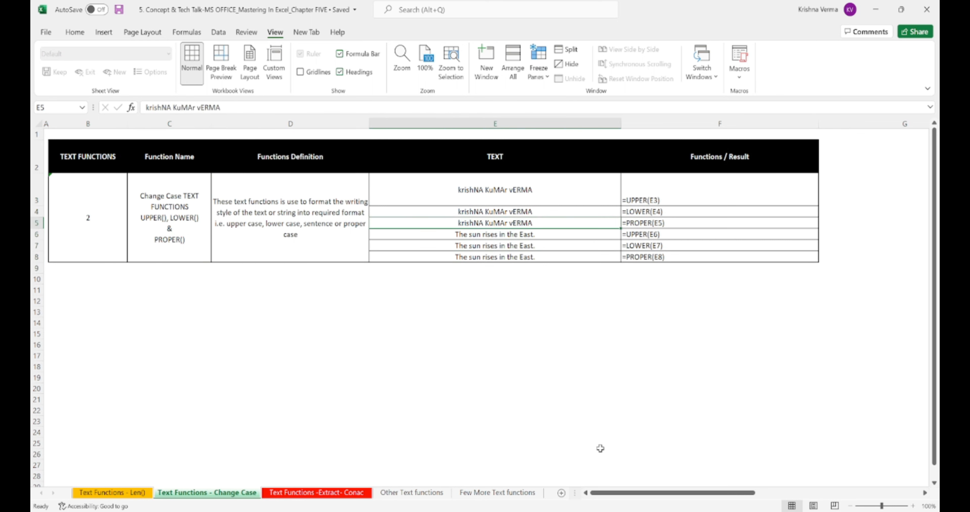
{"action": "key", "text": "F2"}
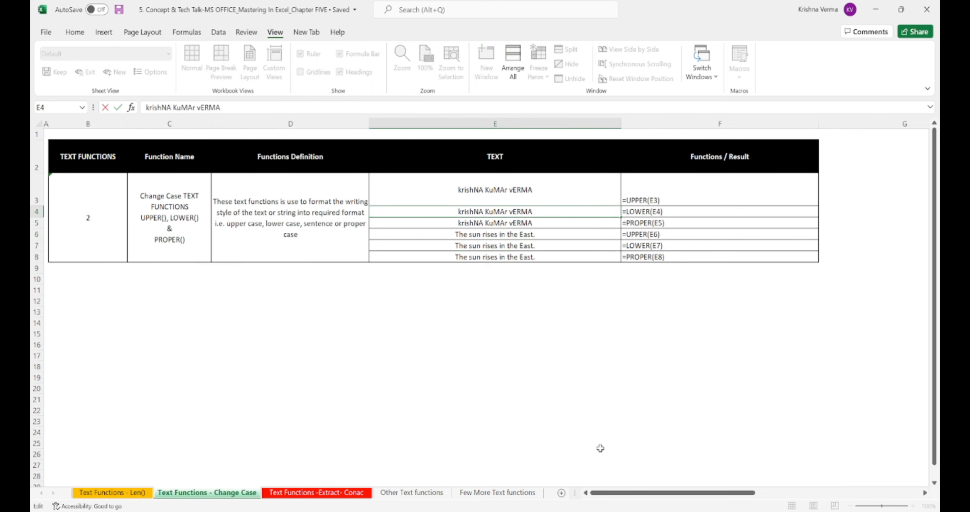
{"action": "key", "text": "Return"}
{"action": "key", "text": "Up"}
{"action": "key", "text": "Up"}
{"action": "key", "text": "F2"}
{"action": "key", "text": "Return"}
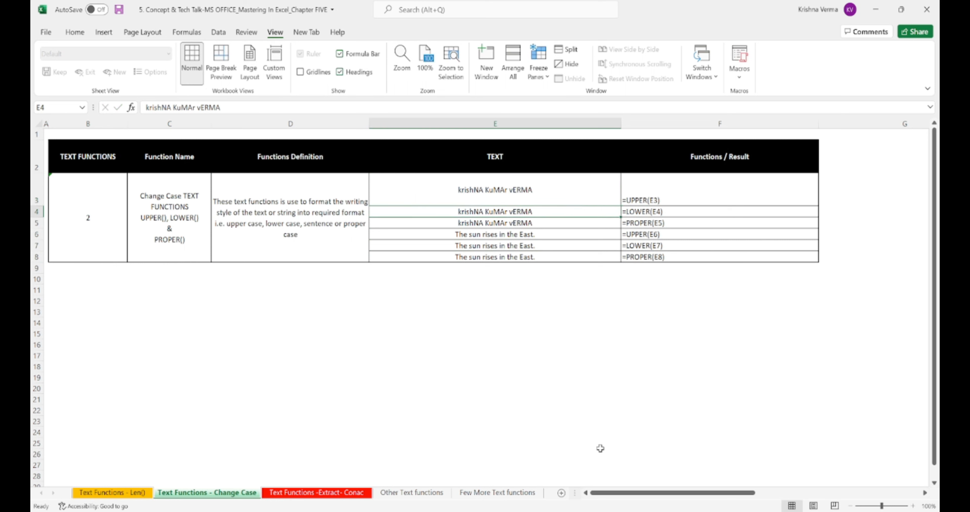
Inspect the mixed upper and lower case letters inside the text of cell E3, leaving it as is.
{"action": "key", "text": "Up"}
{"action": "key", "text": "F2"}
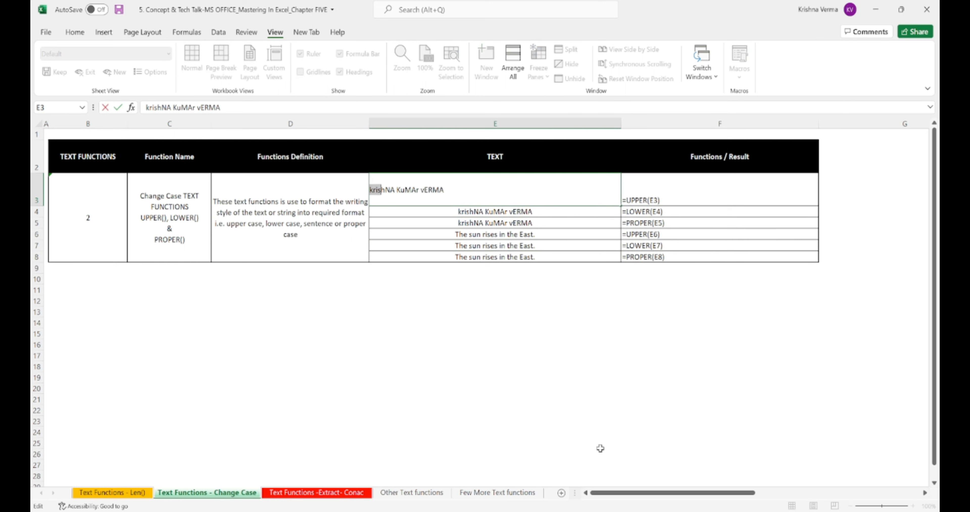
{"action": "key", "text": "shift+Right"}
{"action": "key", "text": "shift+Right"}
{"action": "key", "text": "shift+Right"}
{"action": "key", "text": "shift+Right"}
{"action": "key", "text": "shift+Right"}
{"action": "key", "text": "shift+Right"}
{"action": "key", "text": "Escape"}
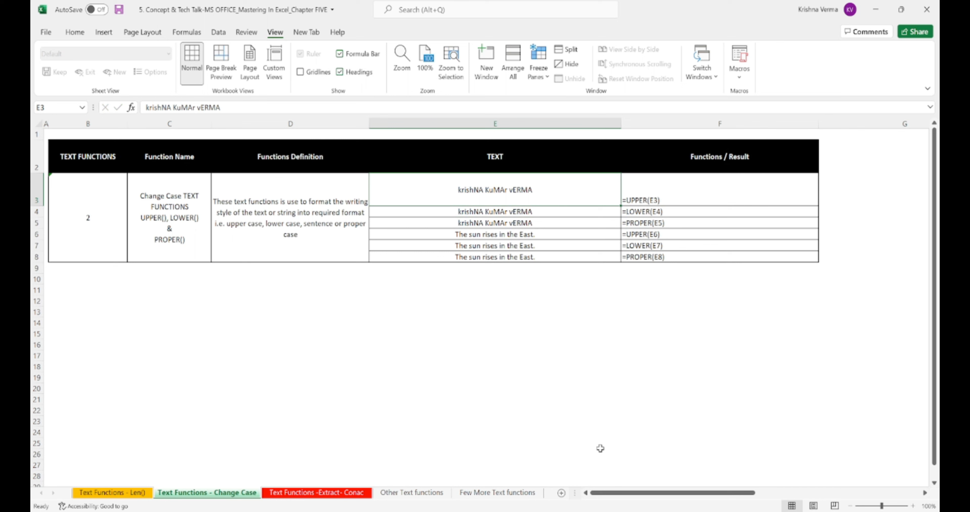
Review the full range of sample texts in E3:E8 as the input for the case functions.
{"action": "key", "text": "shift+Down"}
{"action": "key", "text": "shift+Down"}
{"action": "key", "text": "shift+Down"}
{"action": "key", "text": "shift+Down"}
{"action": "key", "text": "shift+Down"}
{"action": "key", "text": "Up"}
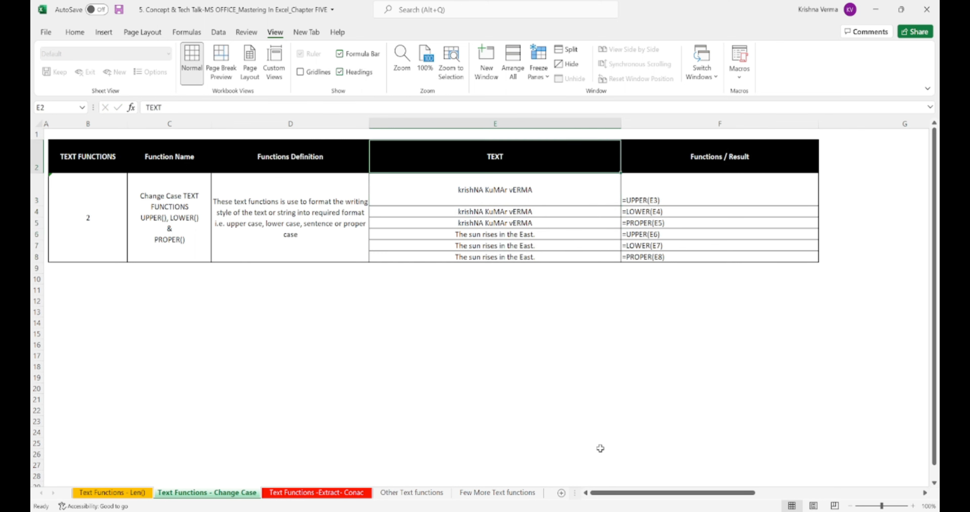
Inspect the UPPER, LOWER and PROPER formulas from F3 downward and the text cells they reference.
{"action": "key", "text": "Down"}
{"action": "key", "text": "Right"}
{"action": "key", "text": "F2"}
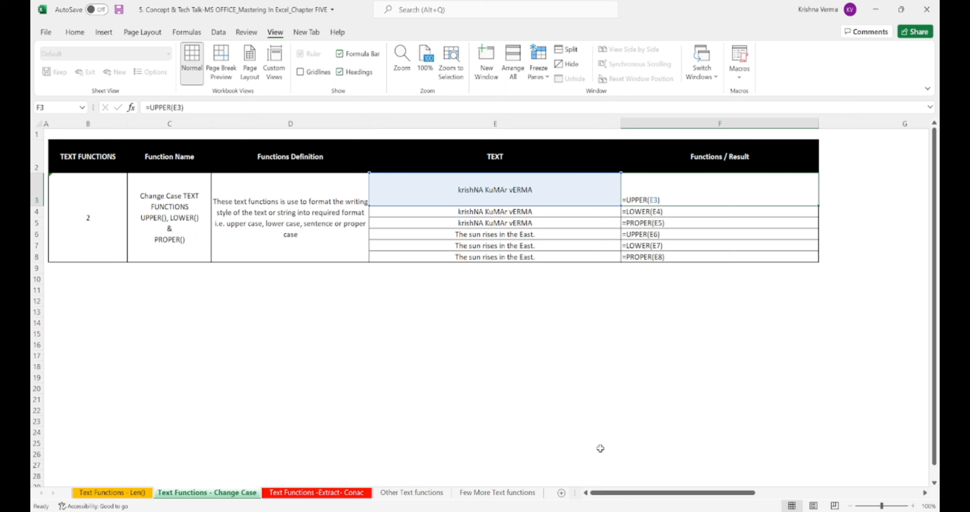
{"action": "key", "text": "Return"}
{"action": "key", "text": "F2"}
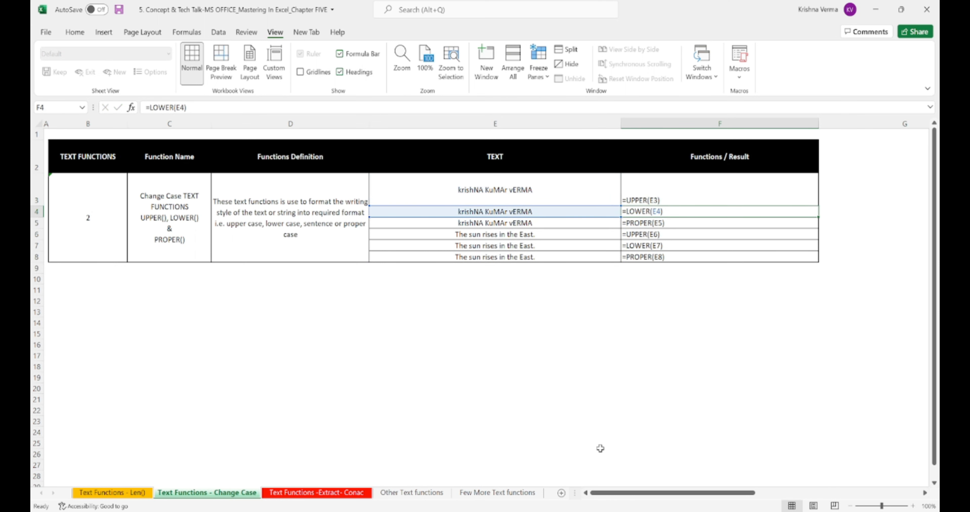
{"action": "key", "text": "Return"}
{"action": "key", "text": "F2"}
{"action": "key", "text": "Return"}
{"action": "key", "text": "F2"}
{"action": "key", "text": "Down"}
{"action": "key", "text": "Down"}
{"action": "key", "text": "Down"}
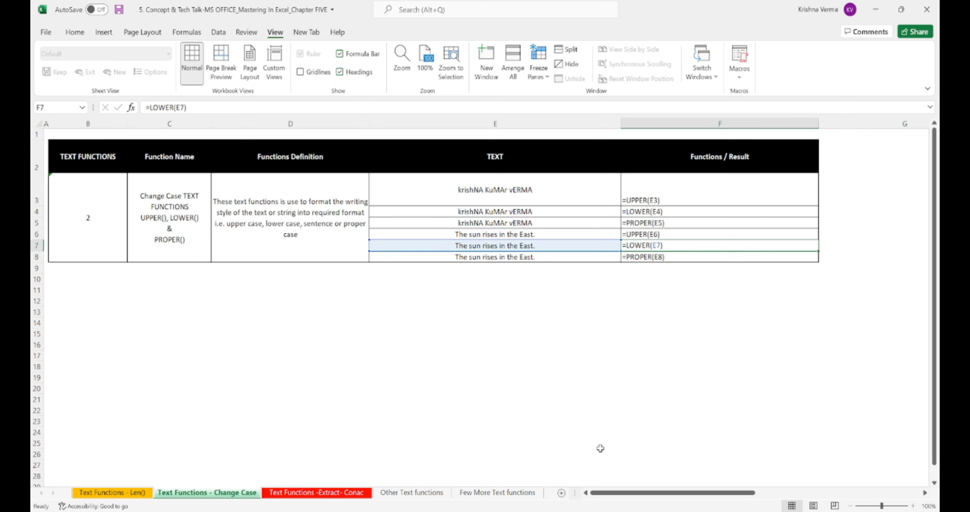
Go through the case formulas in F3:F8 again, matching each one to its text in column E.
{"action": "key", "text": "Up"}
{"action": "key", "text": "Up"}
{"action": "key", "text": "Up"}
{"action": "key", "text": "Up"}
{"action": "key", "text": "Up"}
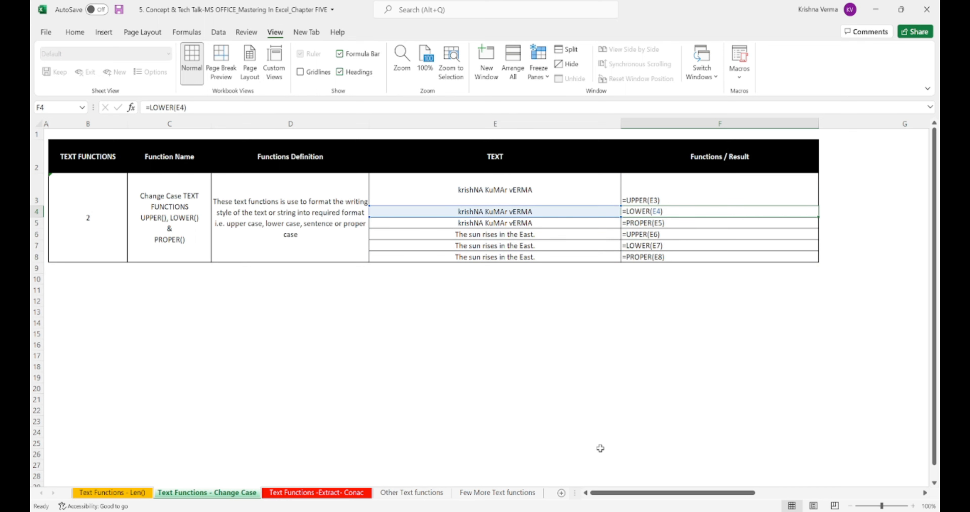
{"action": "key", "text": "Up"}
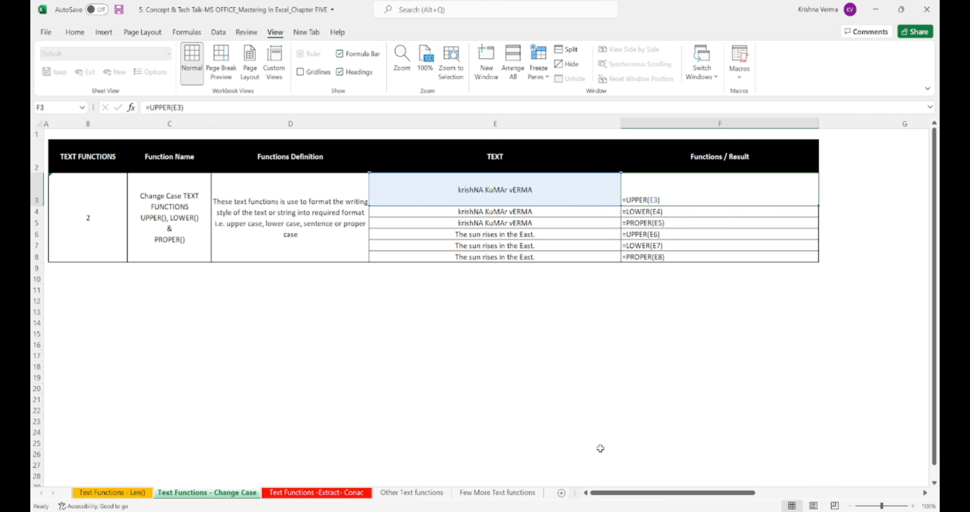
{"action": "key", "text": "Down"}
{"action": "key", "text": "Down"}
{"action": "key", "text": "Down"}
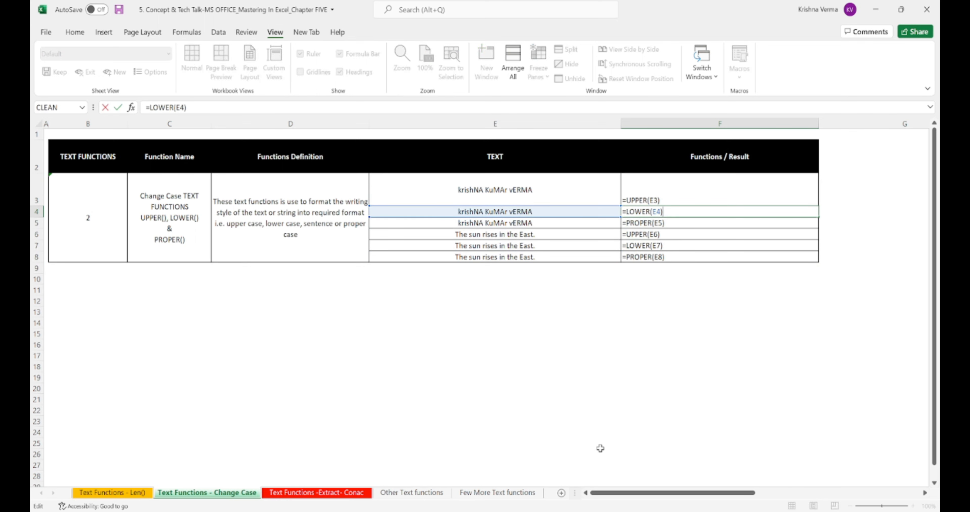
{"action": "key", "text": "Down"}
{"action": "key", "text": "Down"}
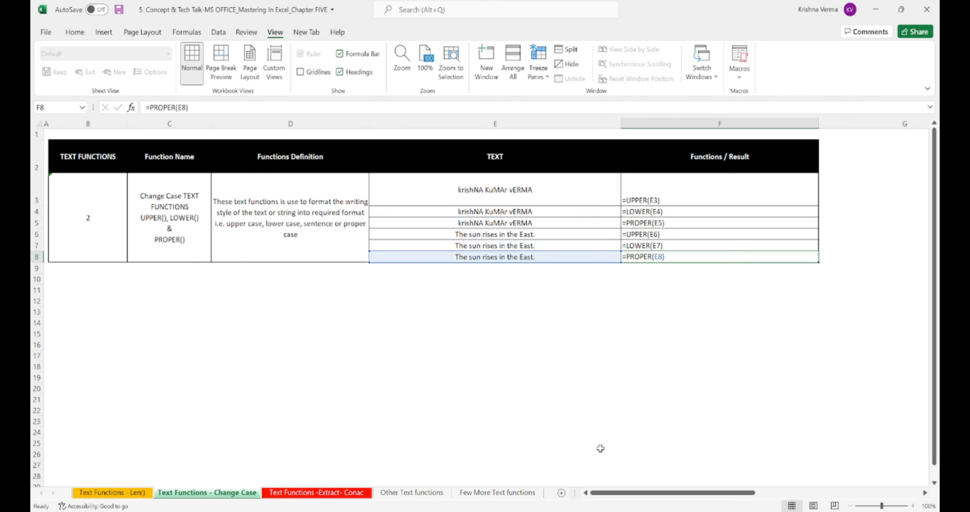
{"action": "key", "text": "Down"}
{"action": "key", "text": "Up"}
{"action": "key", "text": "Up"}
{"action": "key", "text": "Up"}
{"action": "key", "text": "Up"}
{"action": "key", "text": "Up"}
{"action": "key", "text": "Up"}
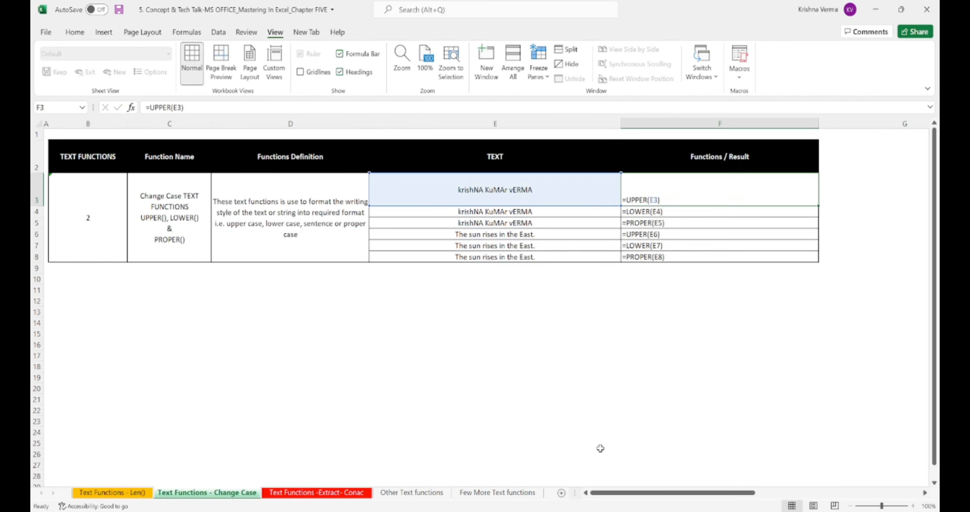
Turn off the formula display on the Change Case sheet to show calculated results.
{"action": "key", "text": "Right"}
{"action": "key", "text": "Right"}
{"action": "key", "text": "Left"}
{"action": "key", "text": "Left"}
{"action": "key", "text": "Left"}
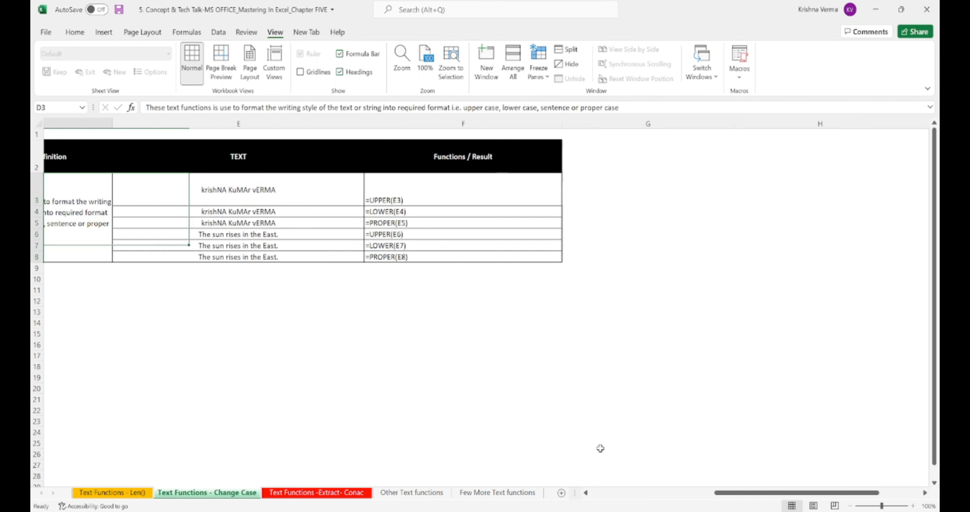
{"action": "key", "text": "Right"}
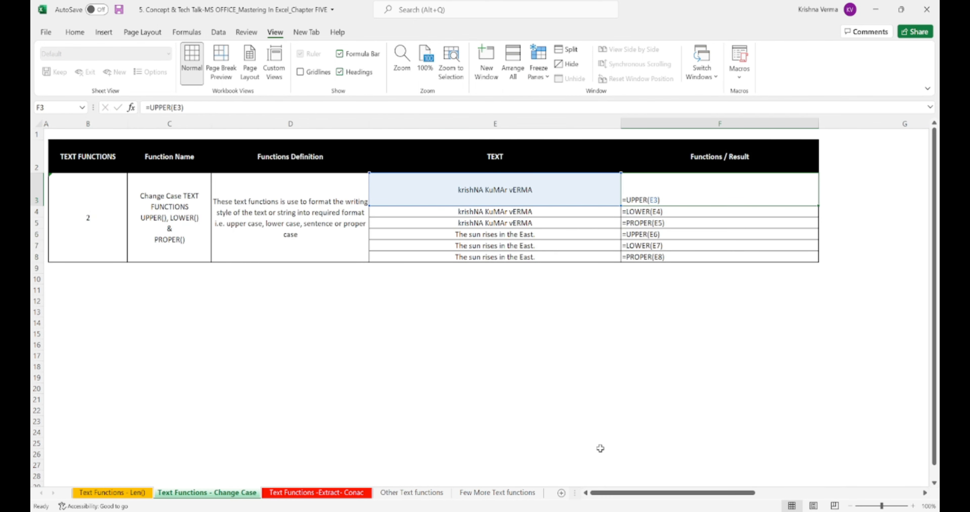
{"action": "key", "text": "ctrl+grave"}
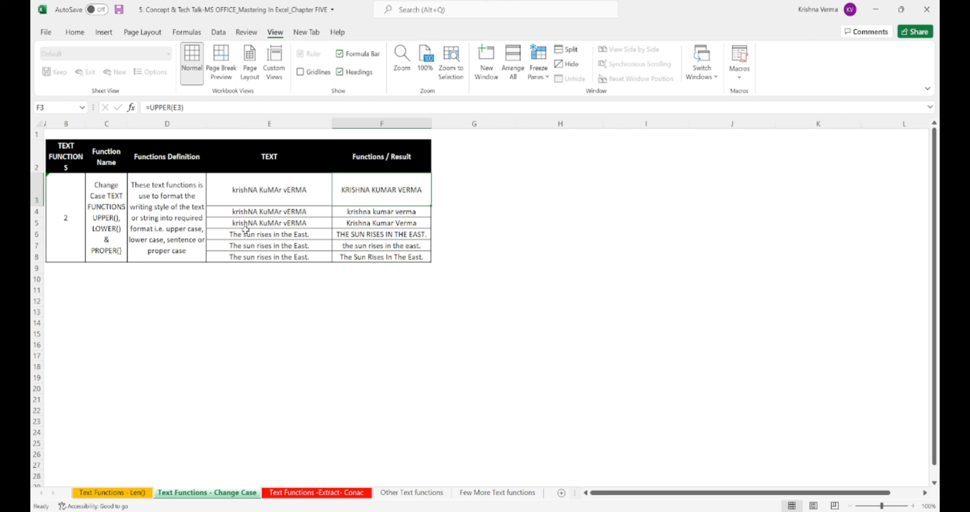
Compare the texts in E3:E5 with the UPPER, LOWER and PROPER results in column F and their formulas.
{"action": "left_click", "coordinate": [262, 204]}
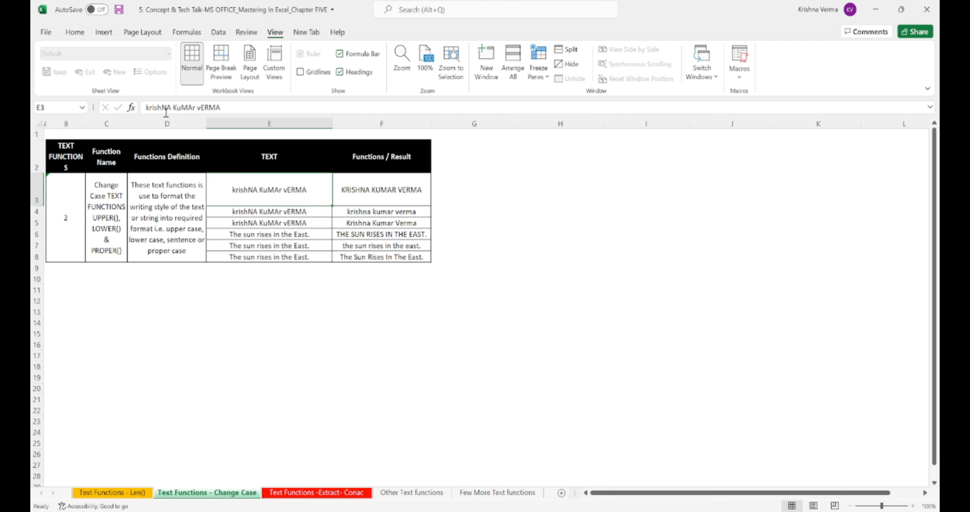
{"action": "left_click", "coordinate": [373, 203]}
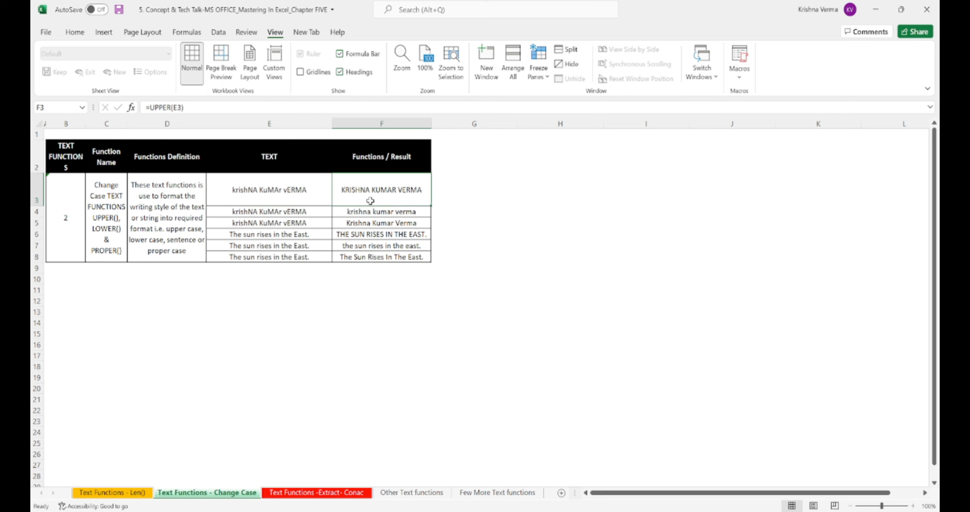
{"action": "left_click", "coordinate": [151, 108]}
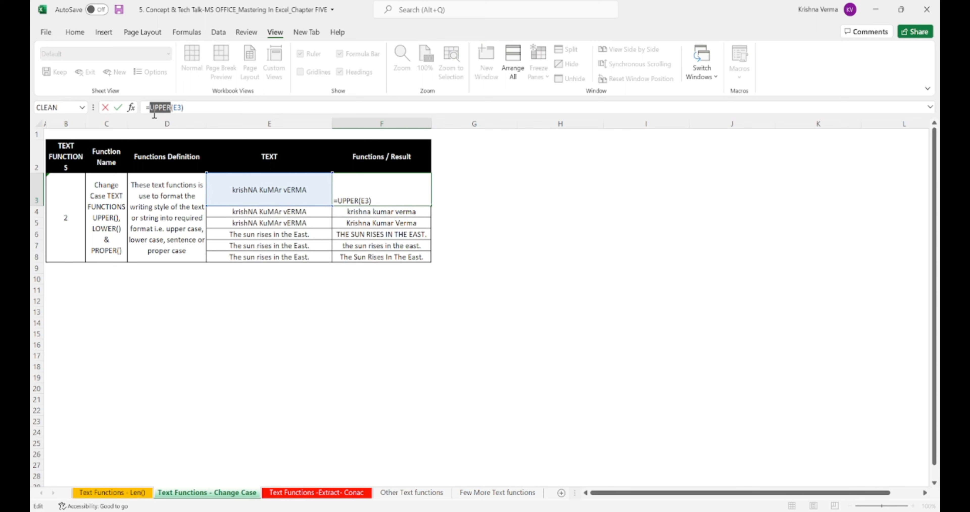
{"action": "key", "text": "Return"}
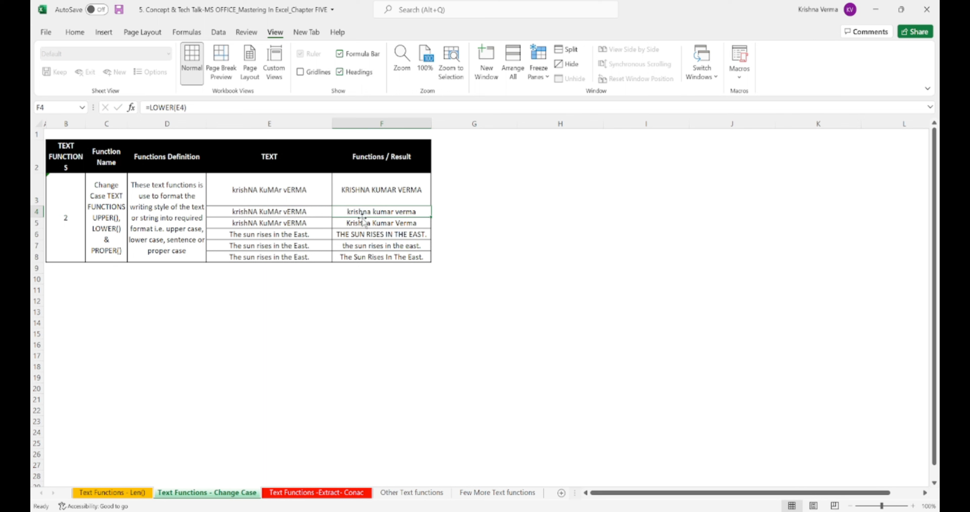
{"action": "left_click", "coordinate": [407, 221]}
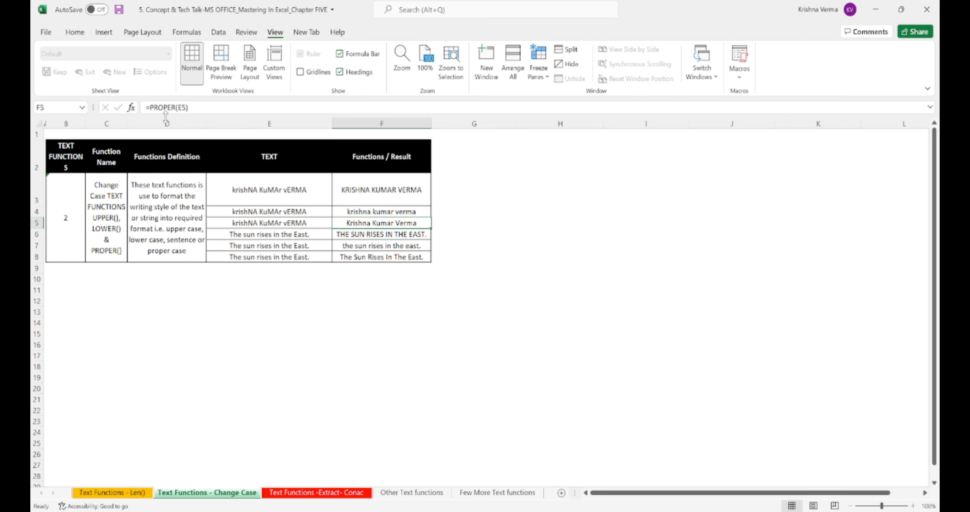
{"action": "key", "text": "Left"}
{"action": "key", "text": "Right"}
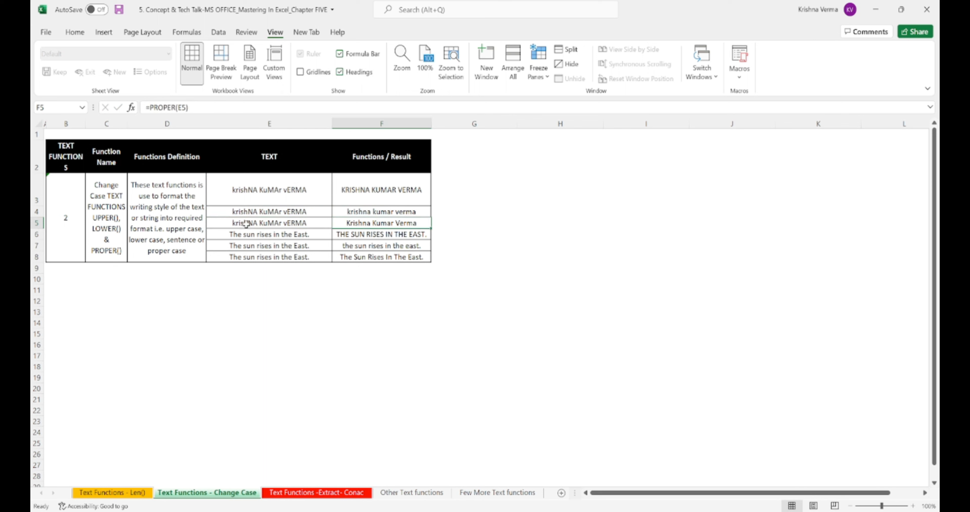
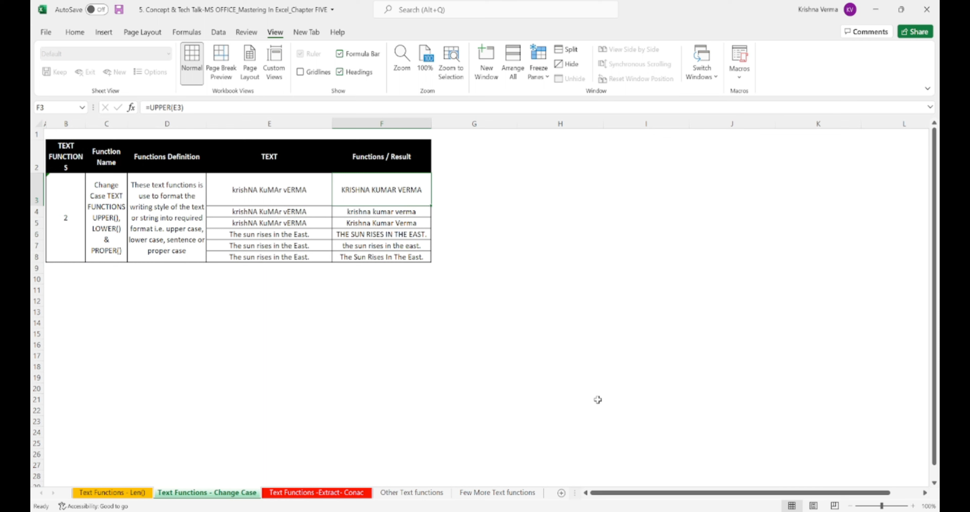
Review the case function results through F3:F8 against the original texts in column E.
{"action": "key", "text": "Down"}
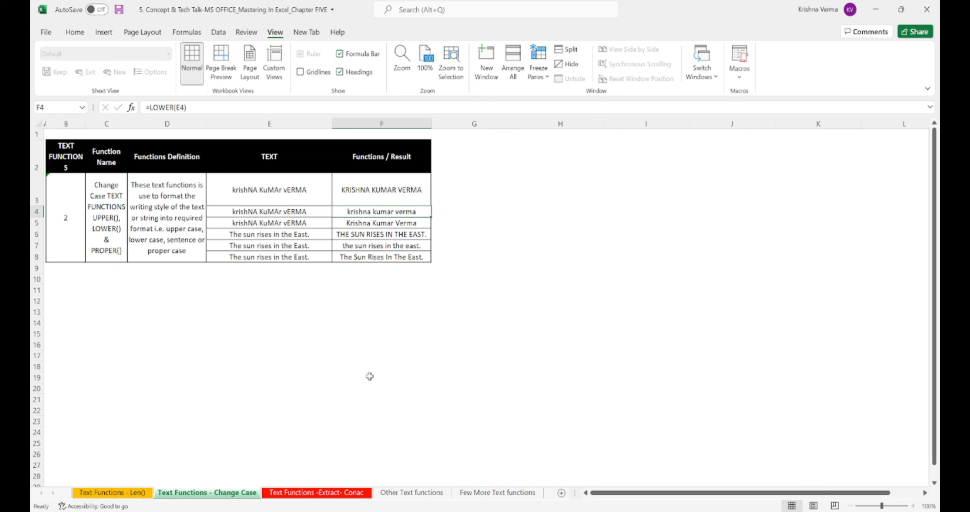
{"action": "key", "text": "Left"}
{"action": "key", "text": "Left"}
{"action": "key", "text": "Up"}
{"action": "key", "text": "Down"}
{"action": "key", "text": "Right"}
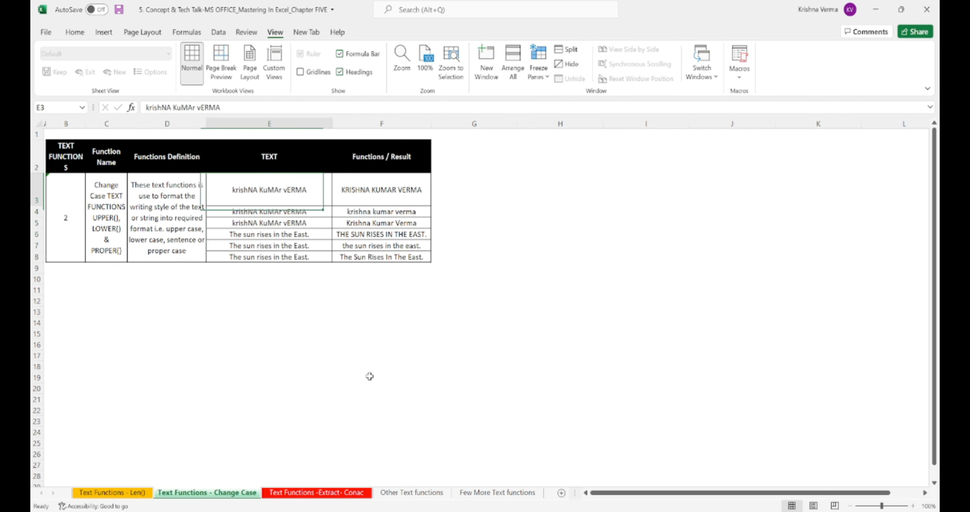
{"action": "key", "text": "Right"}
{"action": "key", "text": "Down"}
{"action": "key", "text": "Down"}
{"action": "key", "text": "Down"}
{"action": "key", "text": "Down"}
{"action": "key", "text": "Down"}
{"action": "key", "text": "Up"}
{"action": "key", "text": "Up"}
{"action": "key", "text": "Up"}
{"action": "key", "text": "Up"}
{"action": "key", "text": "Up"}
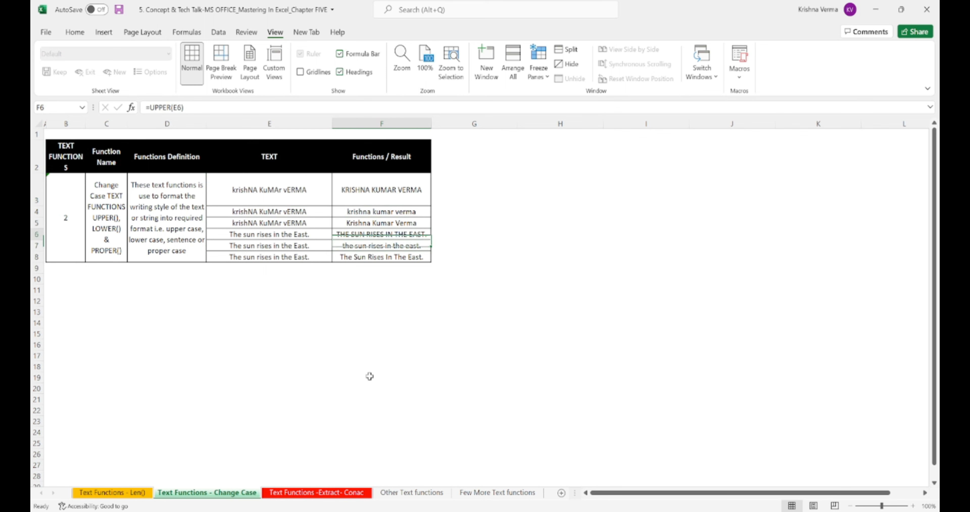
Switch to the Text Functions -Extract- Conac sheet and select the sample texts in E3:E8.
{"action": "left_click", "coordinate": [340, 493]}
{"action": "left_click", "coordinate": [155, 256]}
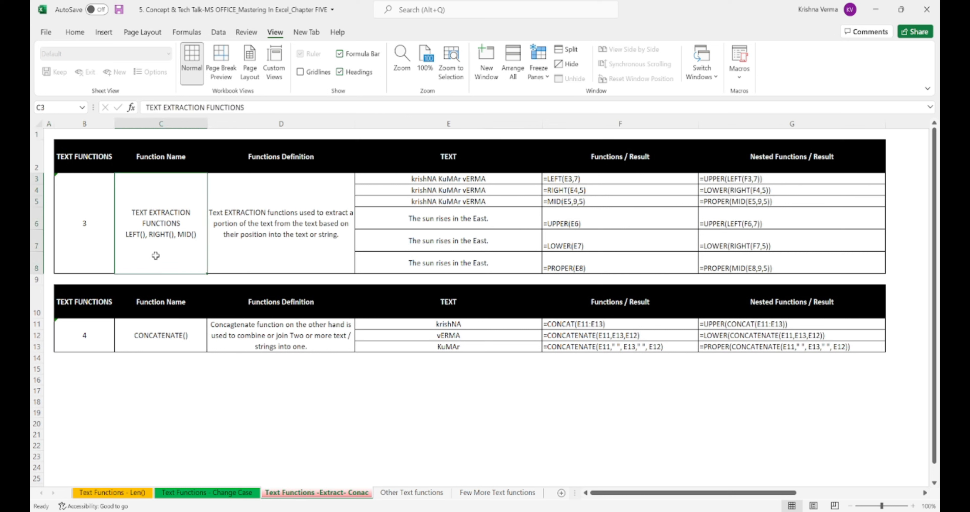
{"action": "key", "text": "Right"}
{"action": "key", "text": "Right"}
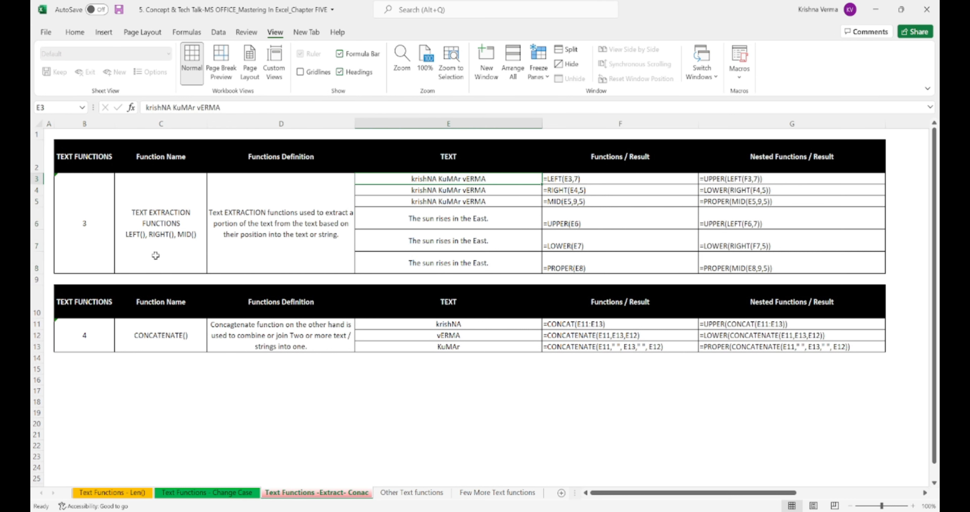
{"action": "key", "text": "shift+Down"}
{"action": "key", "text": "shift+Down"}
{"action": "key", "text": "shift+Down"}
{"action": "key", "text": "shift+Down"}
{"action": "key", "text": "shift+Down"}
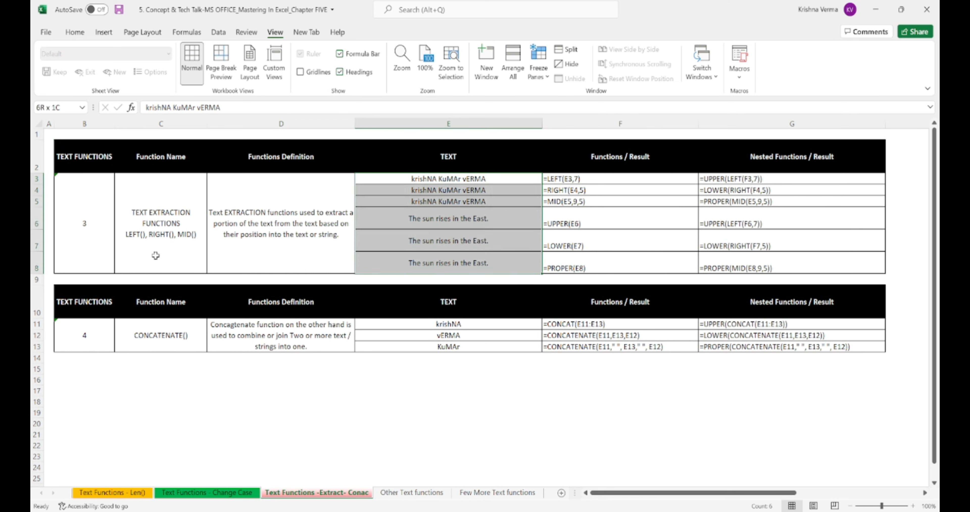
Examine the name and sentence texts in column E, plus the LEFT formula in F3.
{"action": "key", "text": "Up"}
{"action": "key", "text": "Down"}
{"action": "key", "text": "shift+Down"}
{"action": "key", "text": "shift+Down"}
{"action": "key", "text": "Down"}
{"action": "key", "text": "Down"}
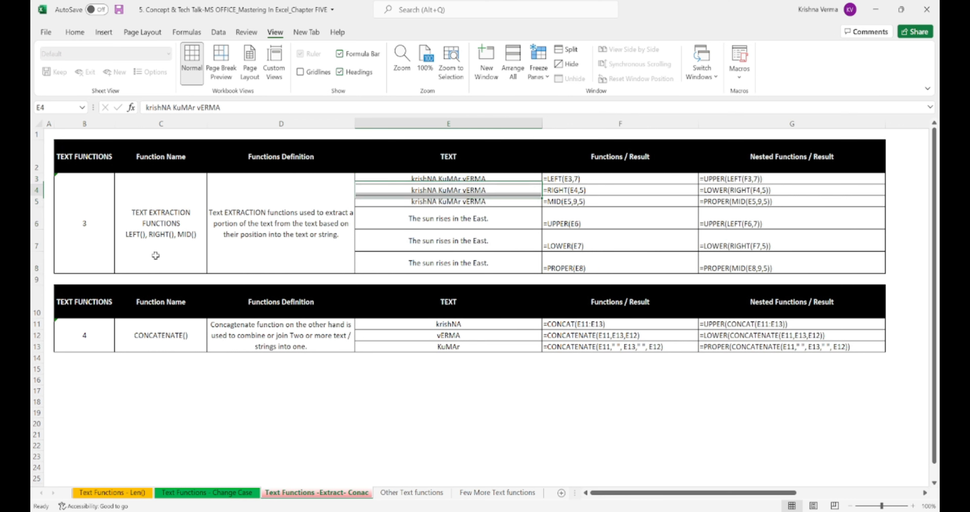
{"action": "key", "text": "Down"}
{"action": "key", "text": "shift+Down"}
{"action": "key", "text": "shift+Down"}
{"action": "key", "text": "Up"}
{"action": "key", "text": "Up"}
{"action": "key", "text": "Right"}
{"action": "key", "text": "Up"}
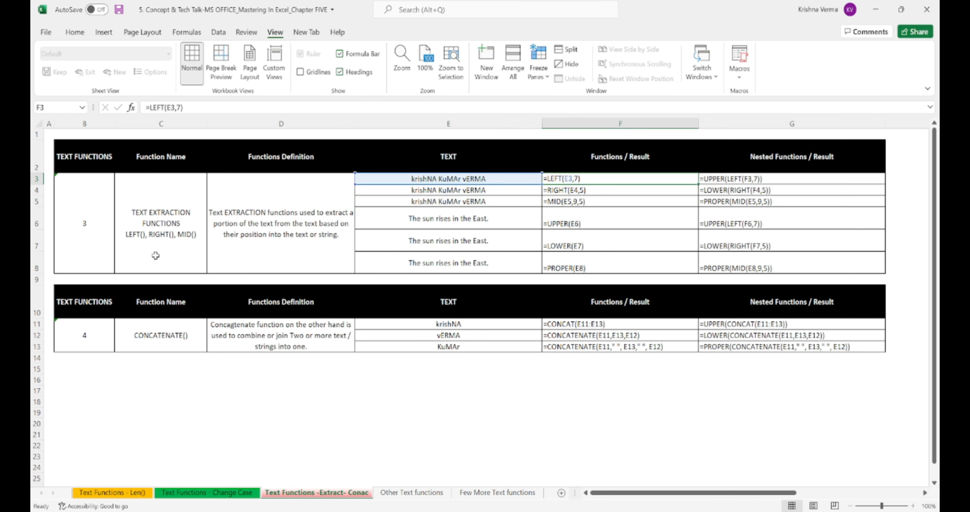
Examine the LEFT formula in F3 with its source text in E3, plus the RIGHT formula in F4.
{"action": "key", "text": "Left"}
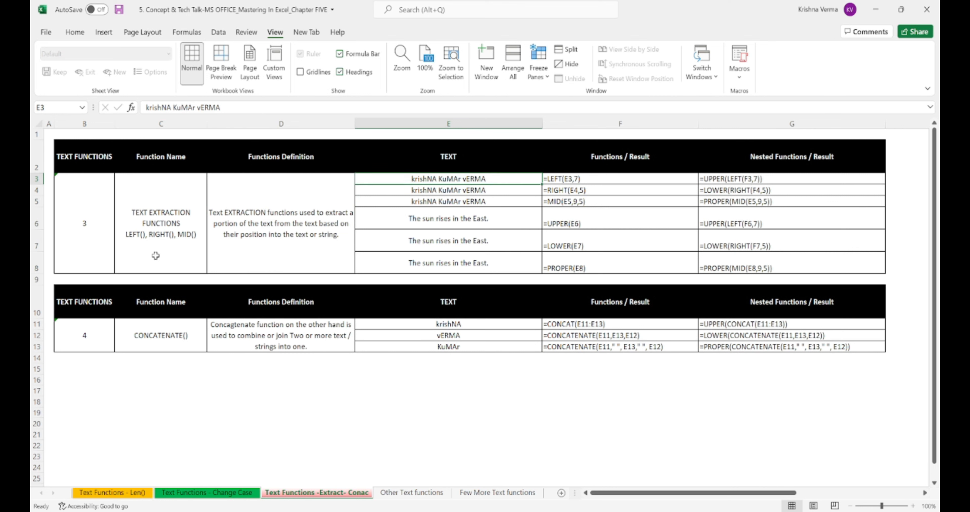
{"action": "key", "text": "Right"}
{"action": "key", "text": "F2"}
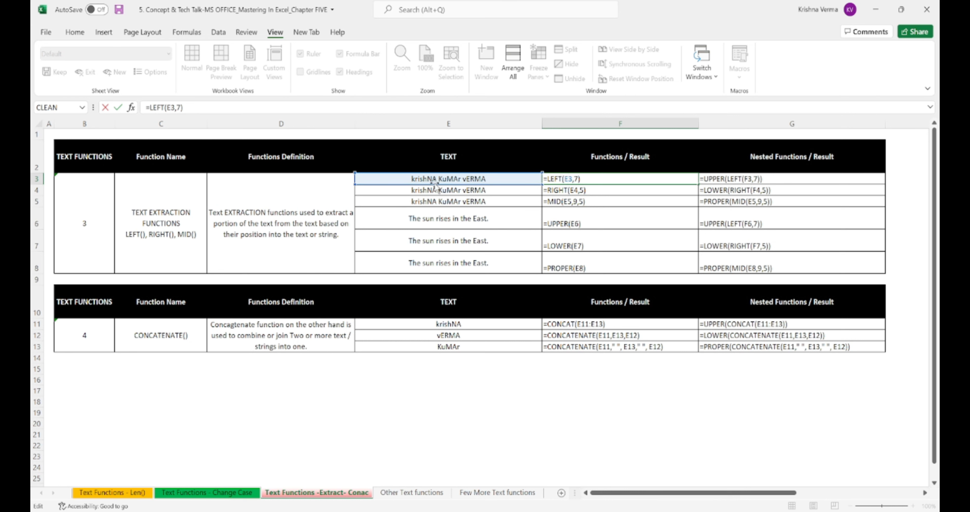
{"action": "key", "text": "Return"}
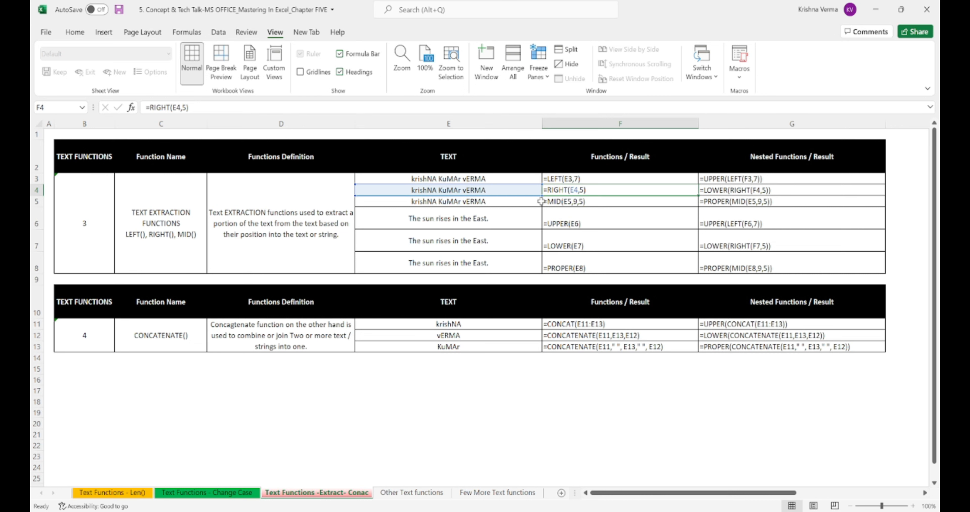
Examine the arguments of the MID formula in F5 against the source text in E5.
{"action": "left_click", "coordinate": [553, 201]}
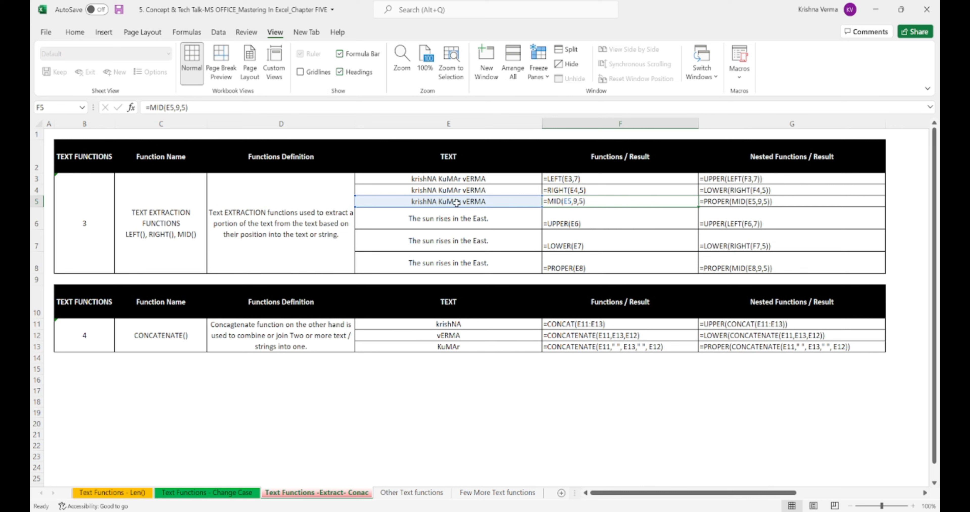
{"action": "double_click", "coordinate": [587, 201]}
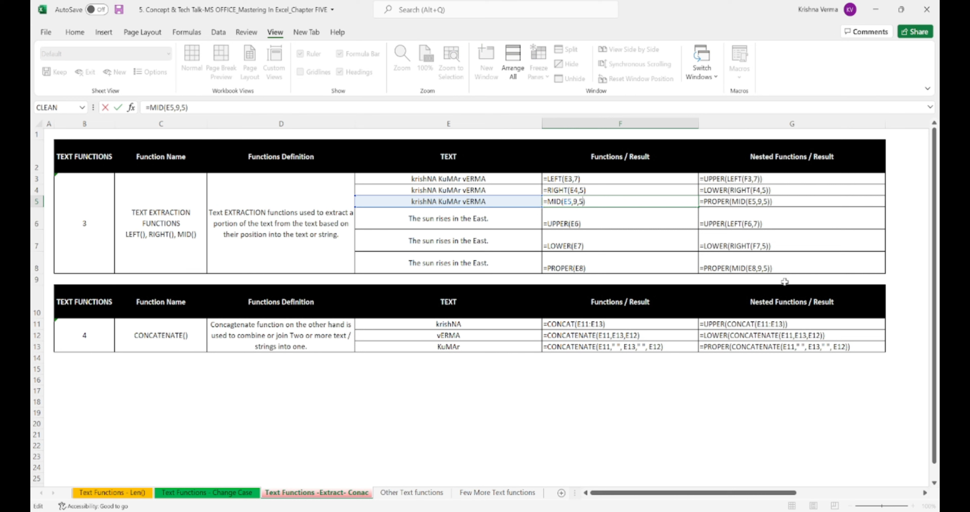
{"action": "key", "text": "shift+Right"}
{"action": "key", "text": "shift+Right"}
{"action": "key", "text": "Right"}
{"action": "key", "text": "Return"}
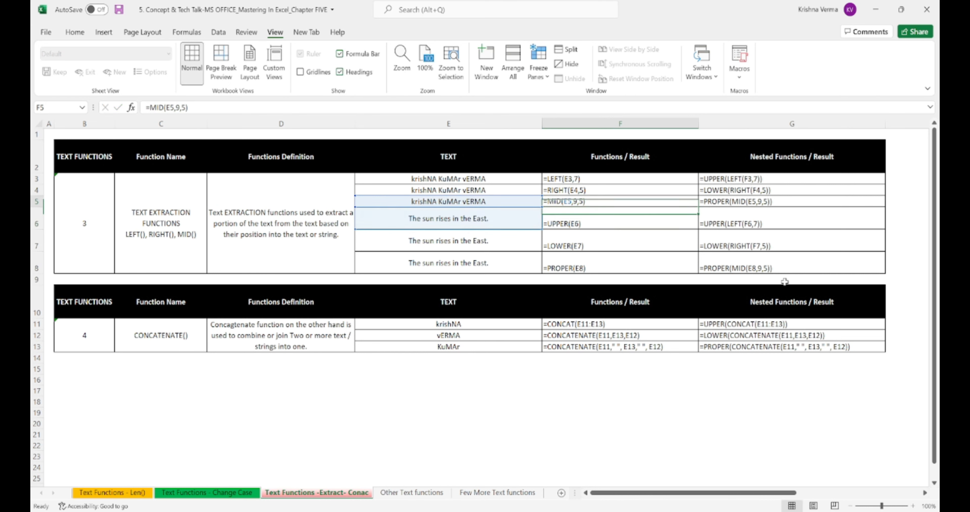
Review the UPPER, LOWER and PROPER formulas in F6:F8 that use the sample sentence.
{"action": "key", "text": "shift+Down"}
{"action": "key", "text": "shift+Down"}
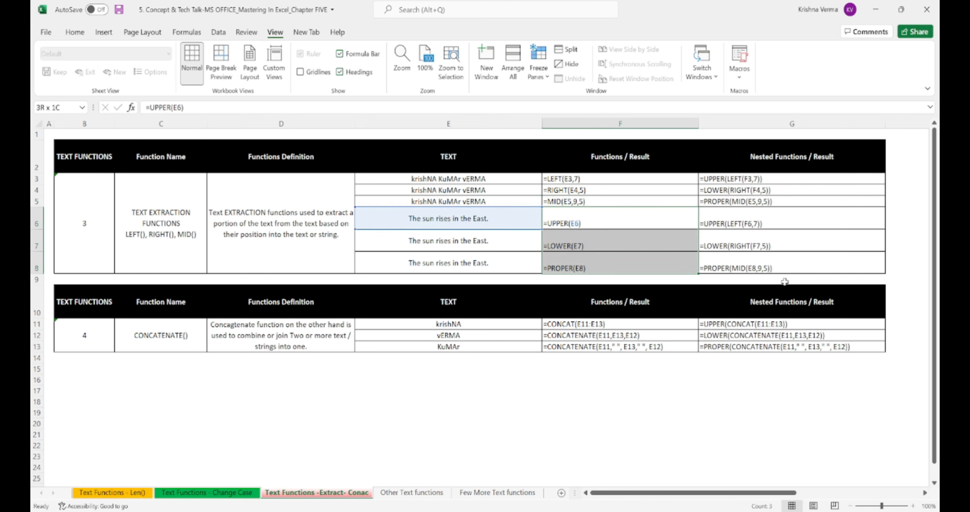
{"action": "key", "text": "Up"}
{"action": "key", "text": "Up"}
Go to the CONCATENATE entry in row 11 and examine the source texts in E11:E13.
{"action": "key", "text": "Down"}
{"action": "key", "text": "Down"}
{"action": "key", "text": "Down"}
{"action": "key", "text": "Down"}
{"action": "key", "text": "Down"}
{"action": "key", "text": "Down"}
{"action": "key", "text": "Down"}
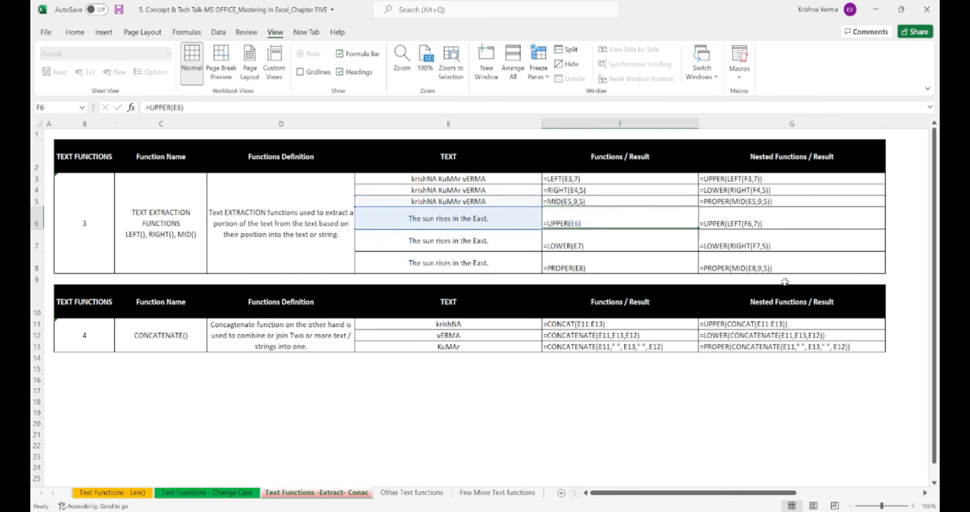
{"action": "key", "text": "Left"}
{"action": "key", "text": "Left"}
{"action": "key", "text": "Left"}
{"action": "key", "text": "Left"}
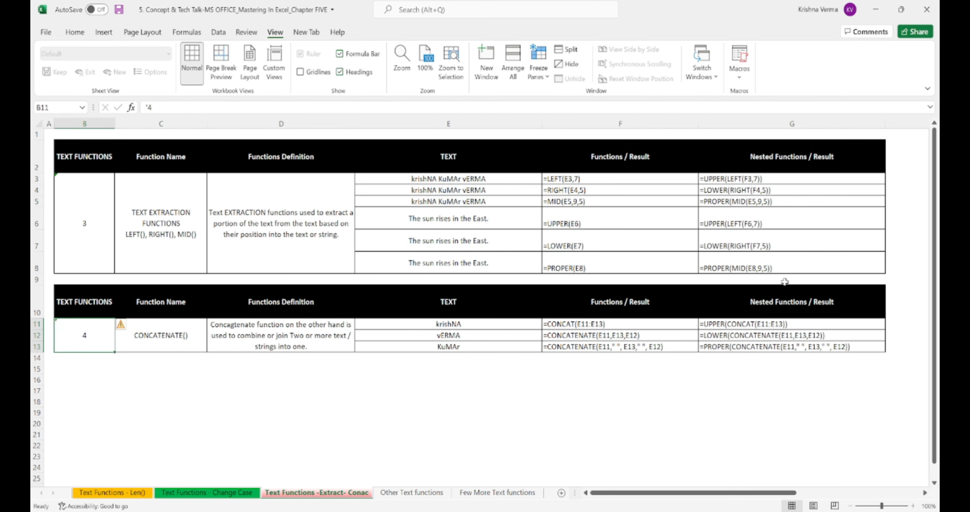
{"action": "key", "text": "Right"}
{"action": "key", "text": "Right"}
{"action": "key", "text": "Right"}
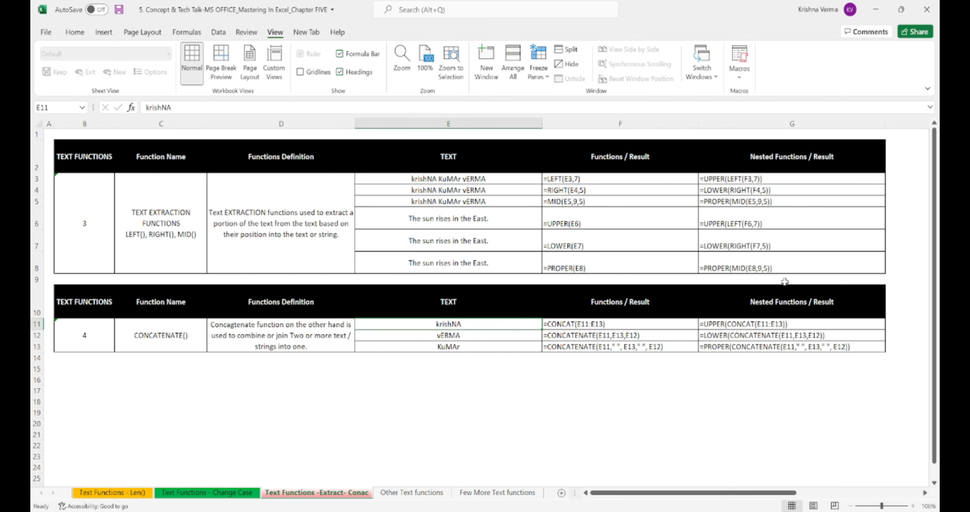
{"action": "key", "text": "shift+Down"}
{"action": "key", "text": "shift+Down"}
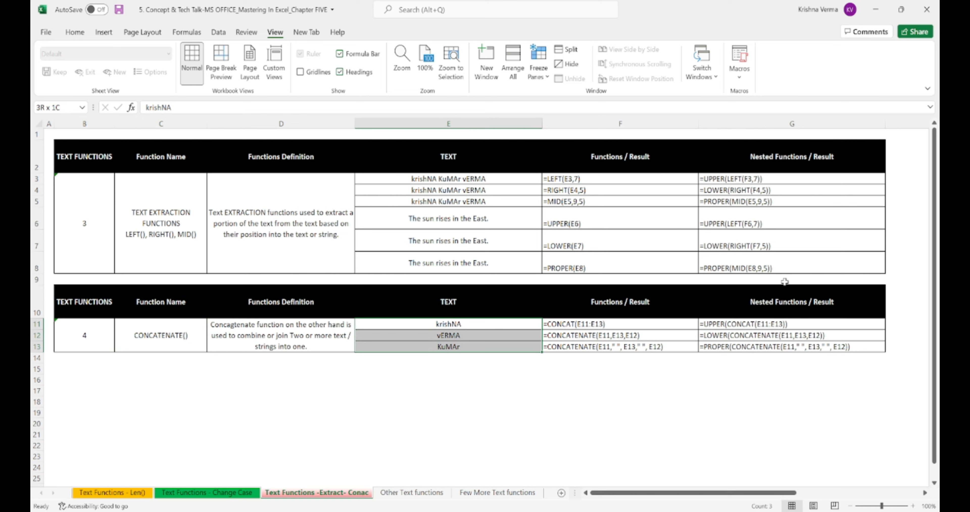
{"action": "key", "text": "shift+Up"}
{"action": "key", "text": "shift+Up"}
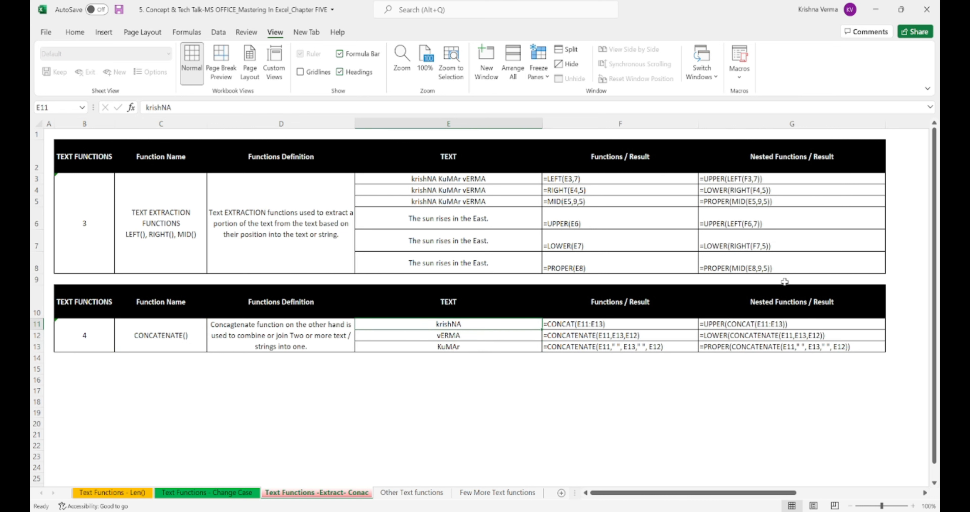
Examine the CONCAT formula in F11 and compare it with the CONCATENATE formula in F12.
{"action": "key", "text": "Right"}
{"action": "key", "text": "F2"}
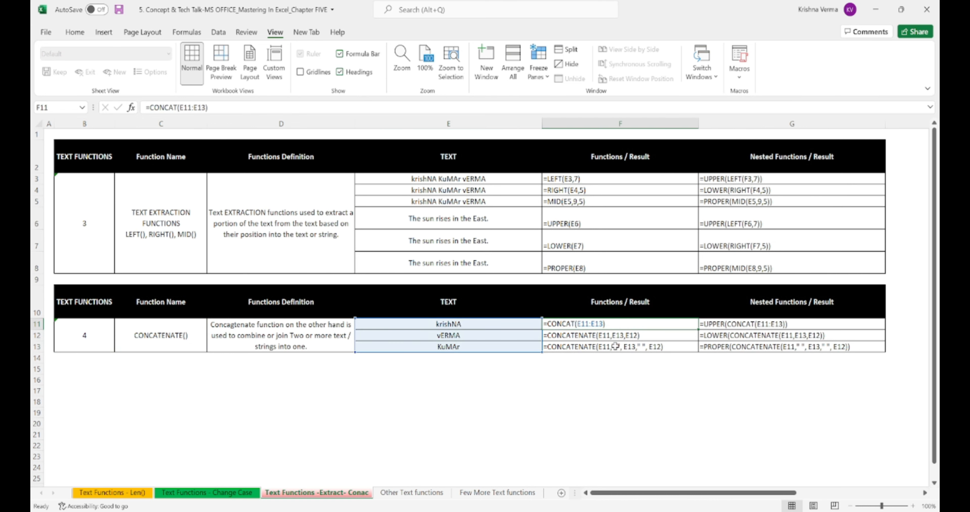
{"action": "double_click", "coordinate": [560, 325]}
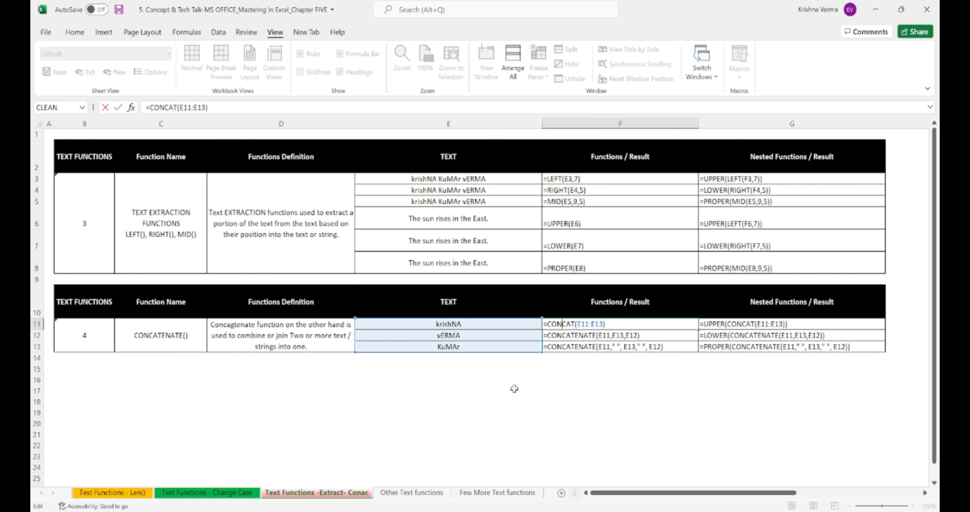
{"action": "key", "text": "Return"}
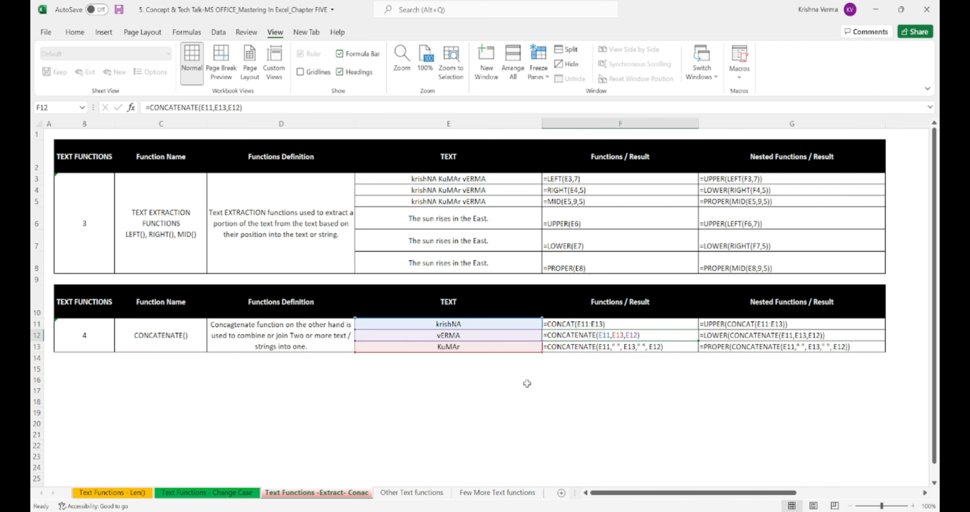
{"action": "key", "text": "F2"}
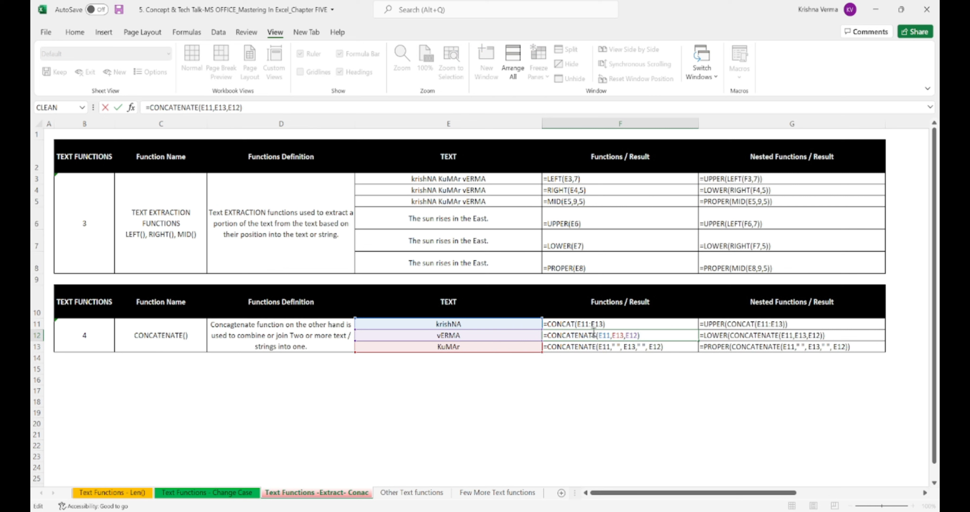
{"action": "left_click", "coordinate": [611, 323]}
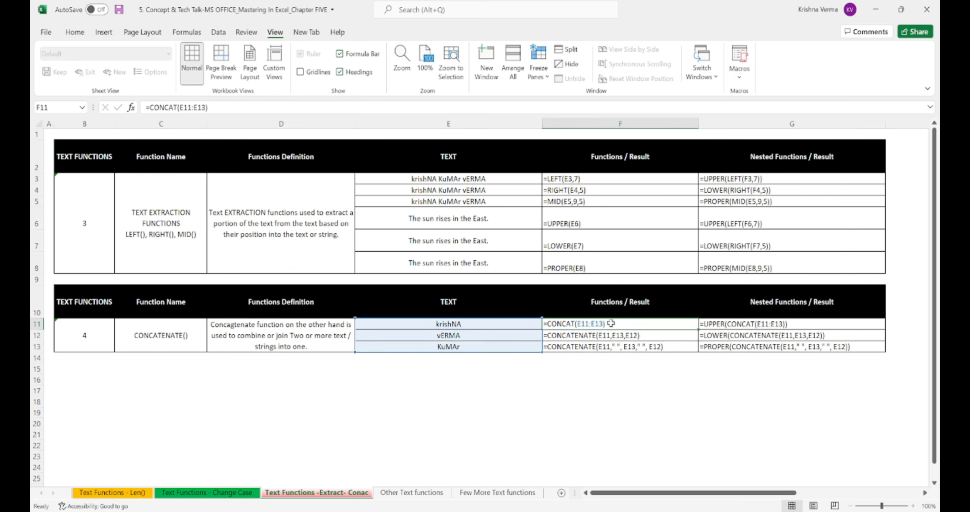
Replace the range in the F11 formula with separate cell references, giving =CONCAT(E11,E13,E12).
{"action": "double_click", "coordinate": [611, 322]}
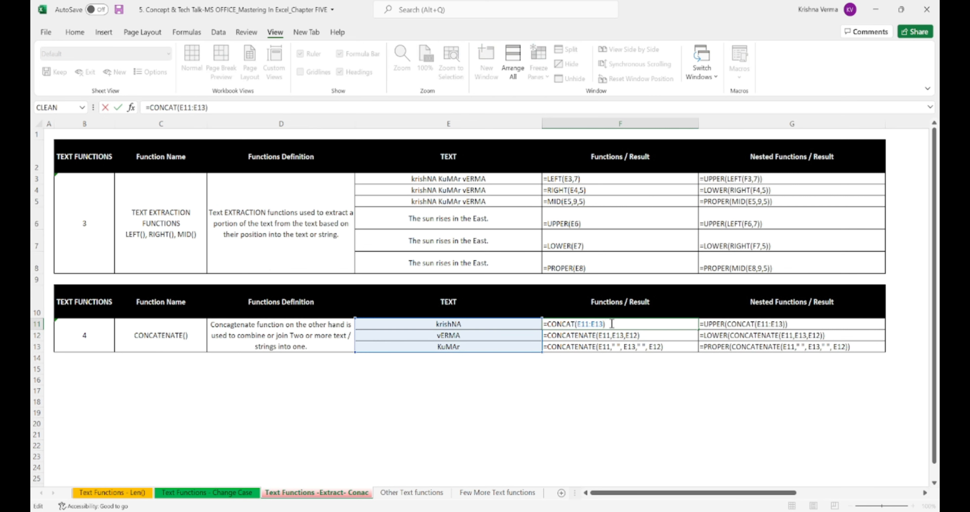
{"action": "key", "text": "BackSpace"}
{"action": "key", "text": "BackSpace"}
{"action": "key", "text": "BackSpace"}
{"action": "key", "text": "BackSpace"}
{"action": "key", "text": "BackSpace"}
{"action": "key", "text": "BackSpace"}
{"action": "key", "text": "BackSpace"}
{"action": "key", "text": "BackSpace"}
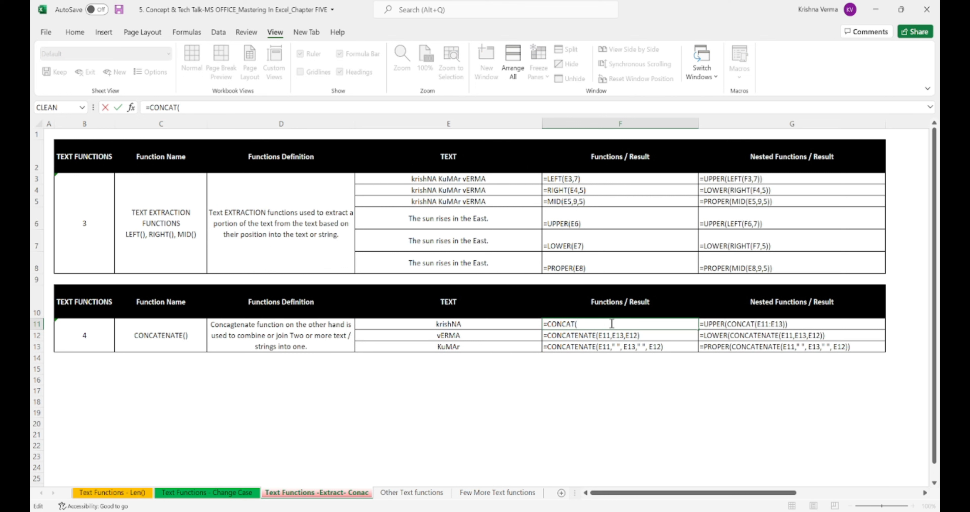
{"action": "left_click", "coordinate": [465, 326]}
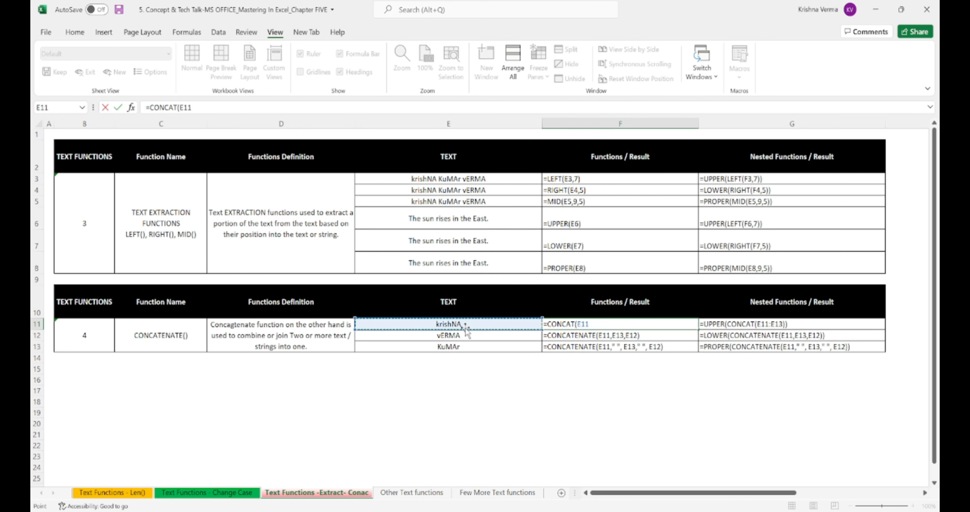
{"action": "type", "text": ","}
{"action": "left_click", "coordinate": [454, 347]}
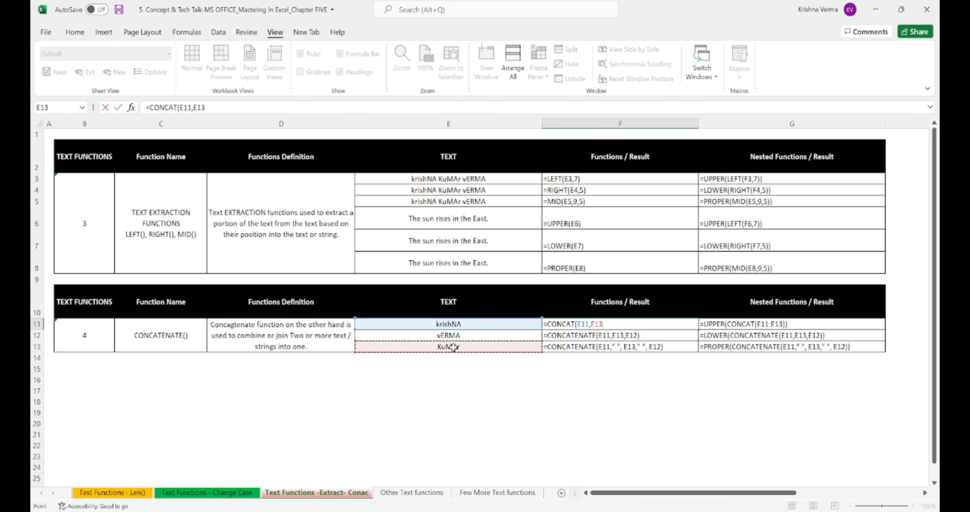
{"action": "type", "text": ","}
{"action": "left_click", "coordinate": [454, 336]}
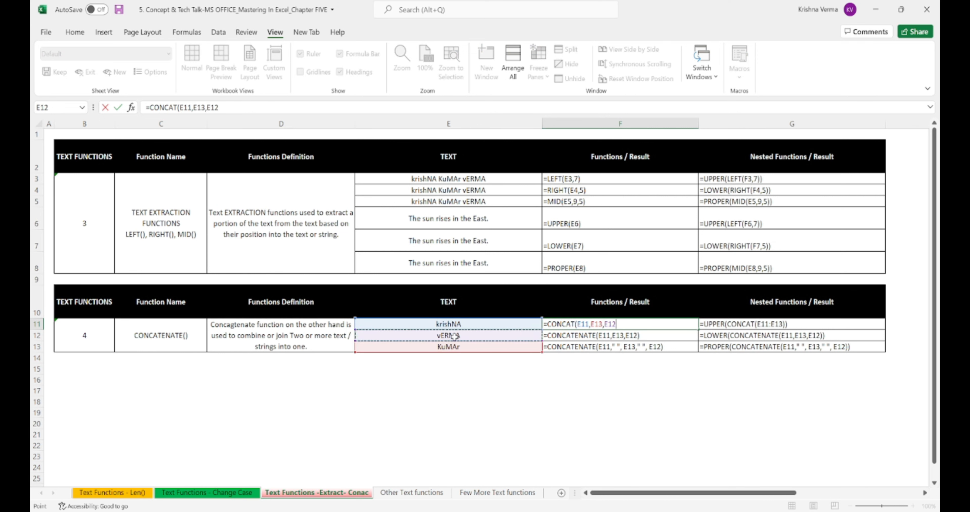
{"action": "key", "text": "Return"}
Show the sheet's results instead of its formulas and check the joined text in F11.
{"action": "key", "text": "Up"}
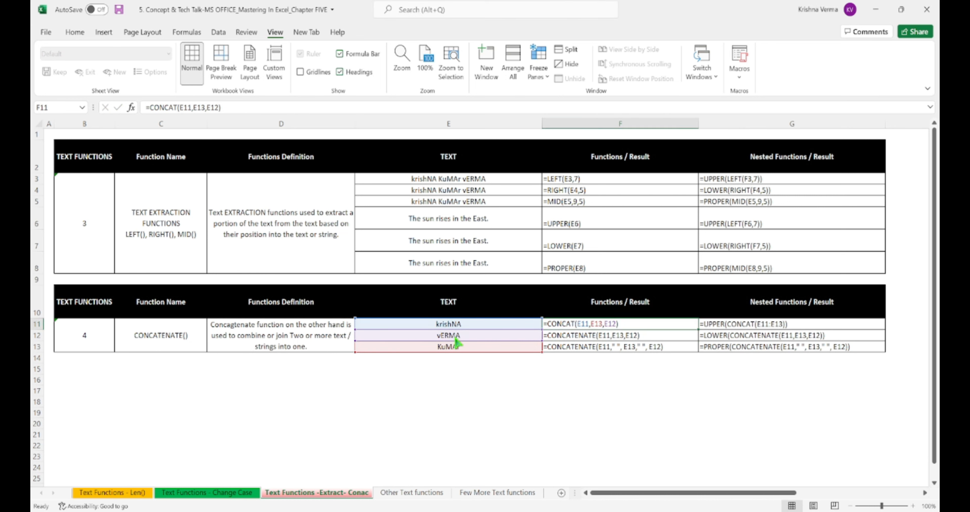
{"action": "key", "text": "ctrl+grave"}
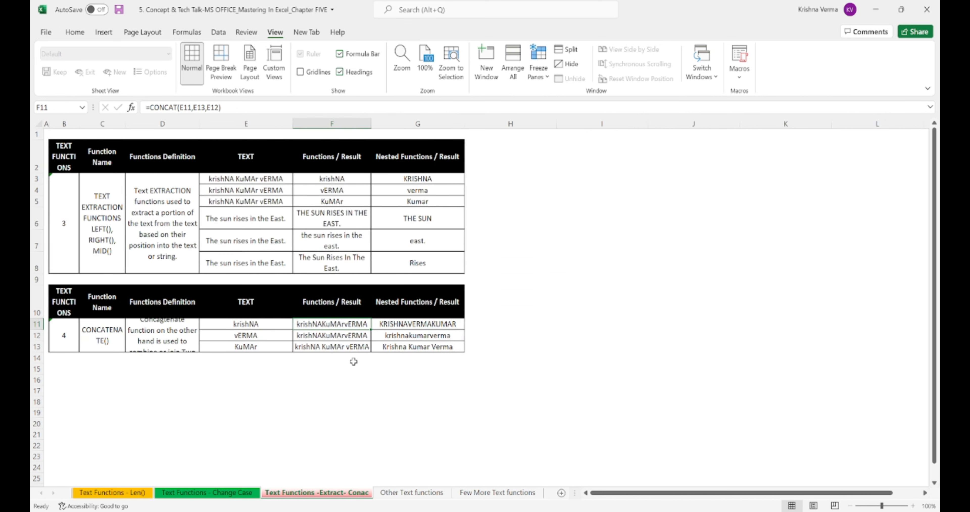
{"action": "key", "text": "Down"}
{"action": "key", "text": "Up"}
{"action": "left_click", "coordinate": [184, 106]}
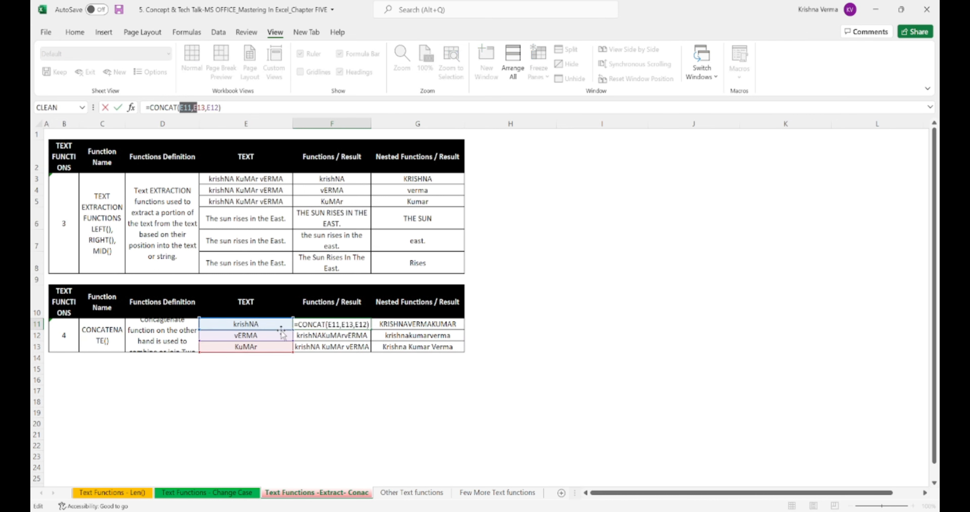
{"action": "key", "text": "Left"}
{"action": "type", "text": "'"}
{"action": "key", "text": "Return"}
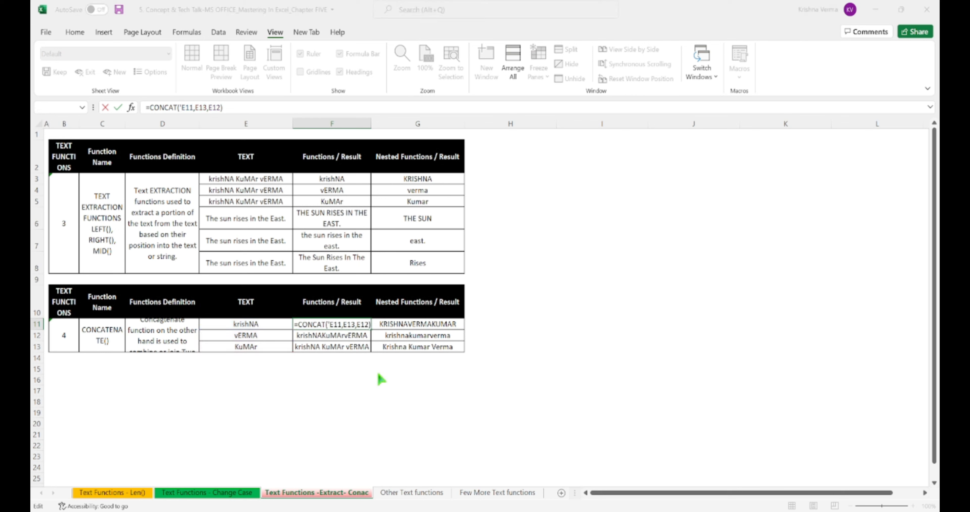
{"action": "key", "text": "Escape"}
{"action": "key", "text": "Escape"}
{"action": "key", "text": "Left"}
{"action": "key", "text": "Right"}
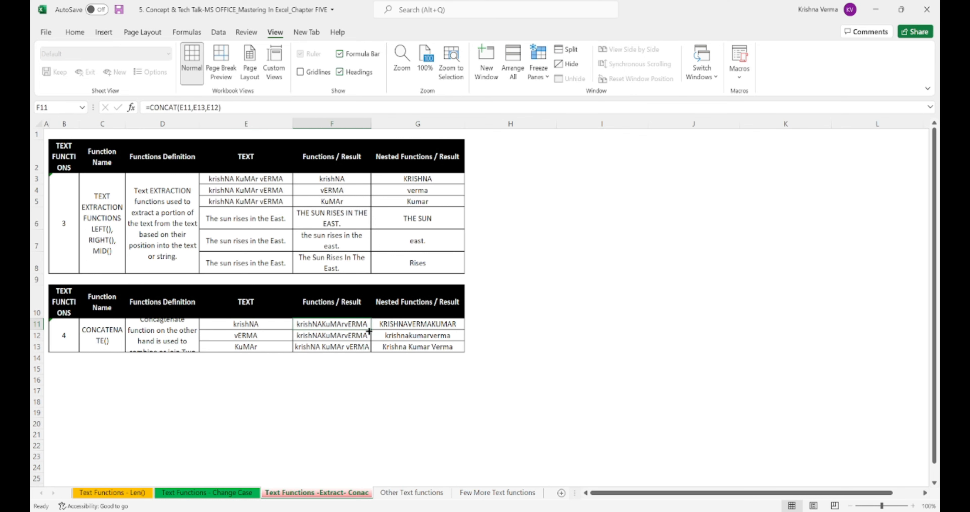
Show the formulas again and add space separators in F11, making it =CONCAT(E11," ",E13," ",E12).
{"action": "key", "text": "ctrl+grave"}
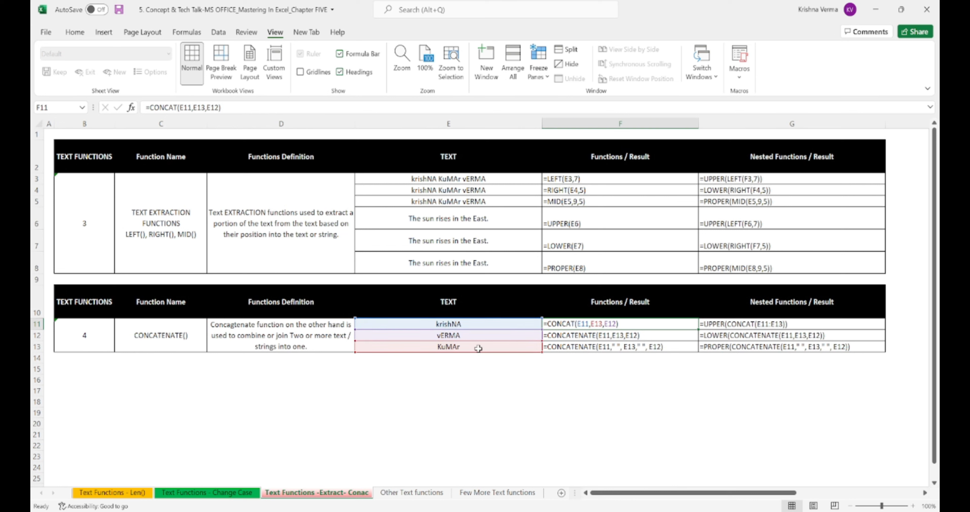
{"action": "double_click", "coordinate": [592, 324]}
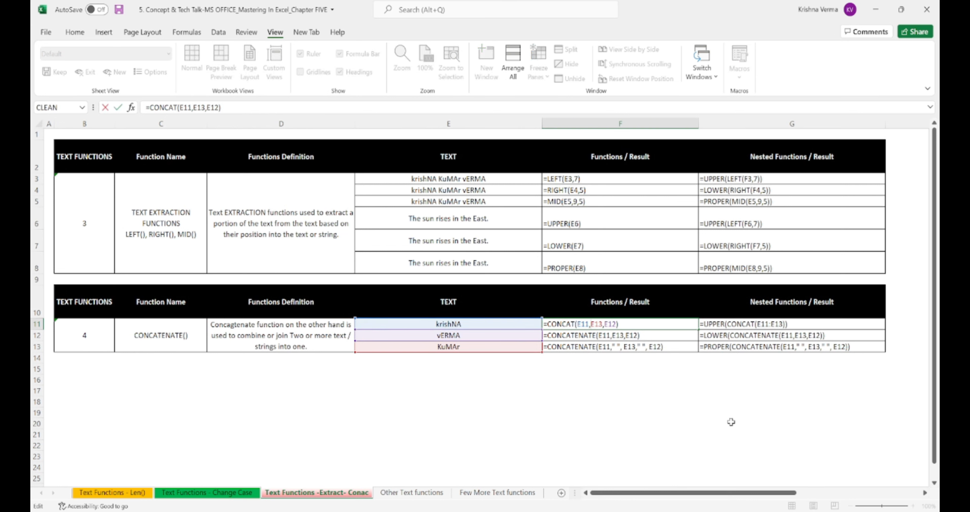
{"action": "type", "text": "\" \""}
{"action": "type", "text": "\""}
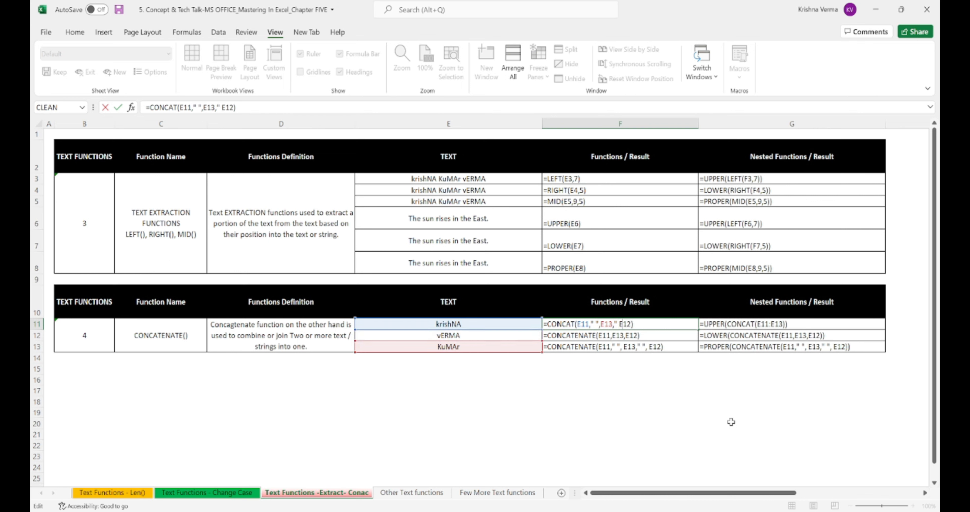
{"action": "type", "text": " \","}
{"action": "key", "text": "ctrl+Return"}
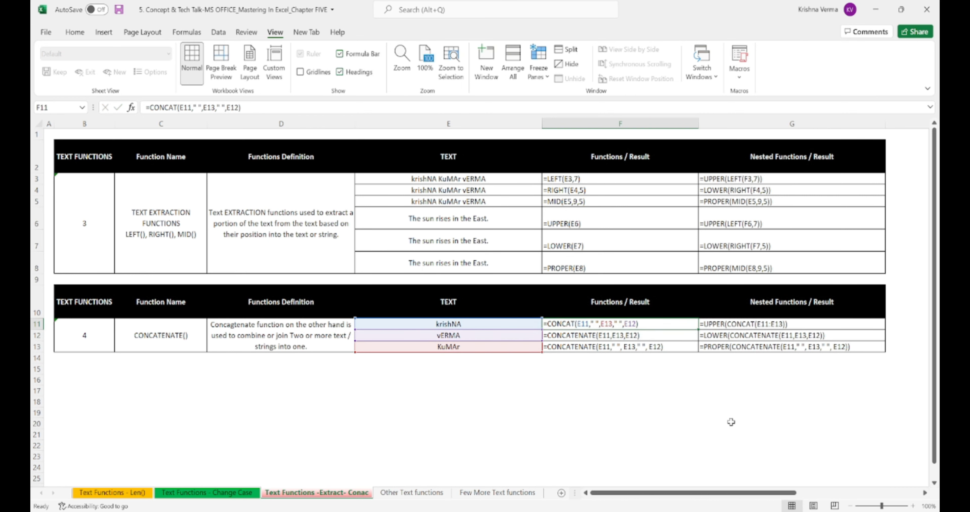
Check the spaced result of F11 in the results display and return to the formula display.
{"action": "key", "text": "alt+Tab"}
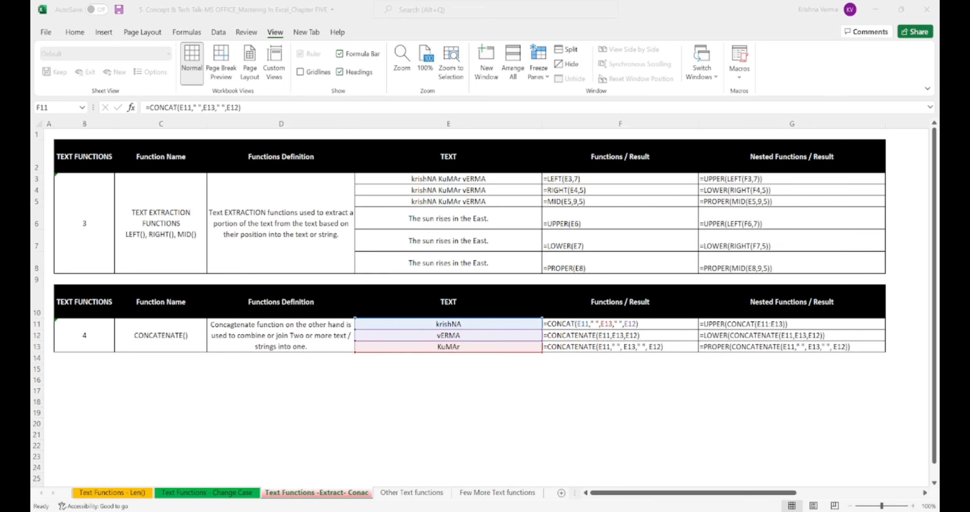
{"action": "key", "text": "alt+Tab"}
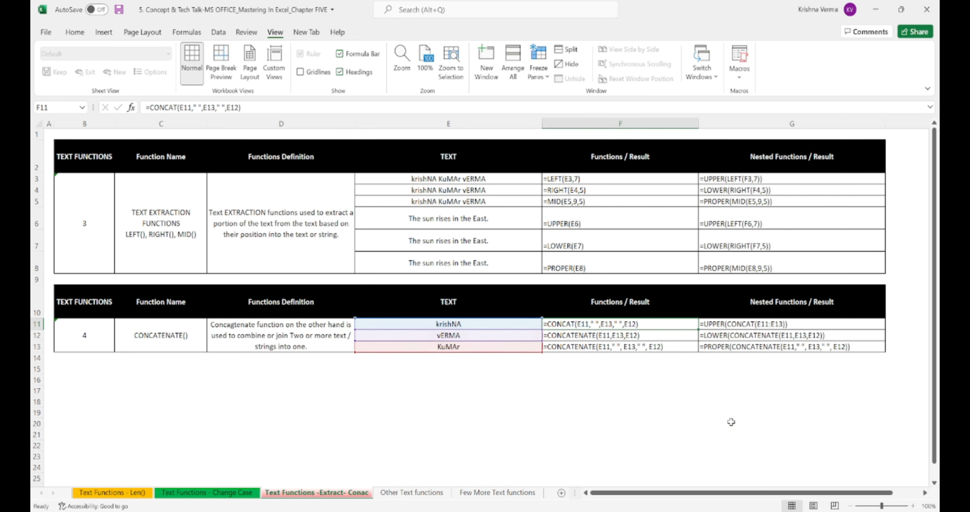
{"action": "key", "text": "ctrl+grave"}
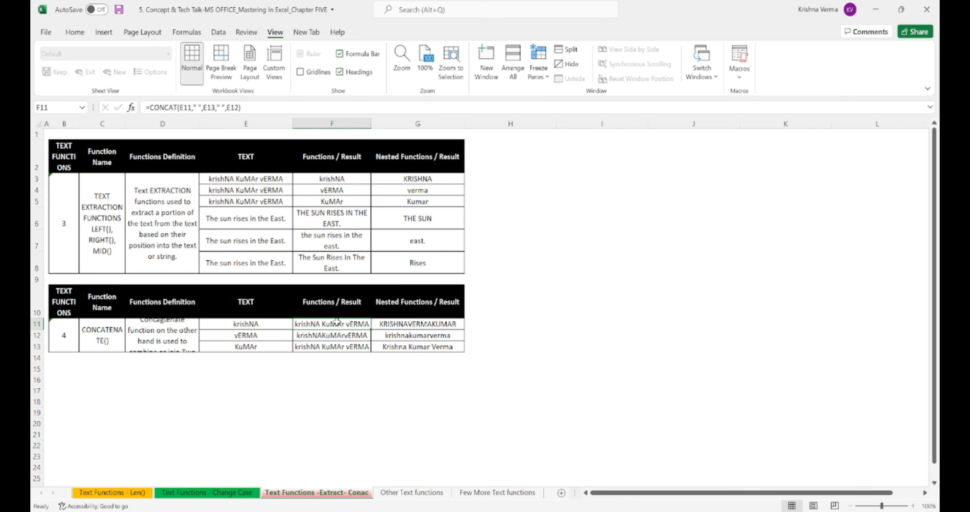
{"action": "key", "text": "ctrl+grave"}
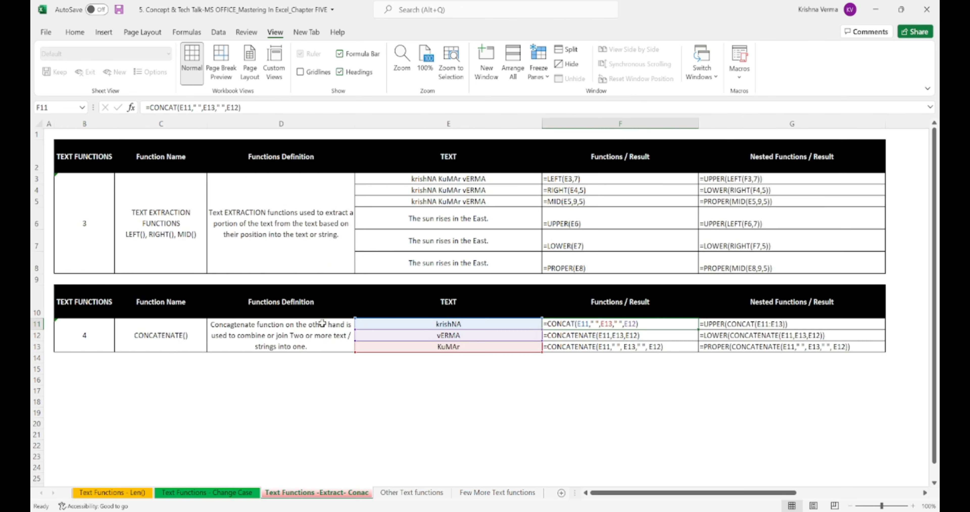
Examine the source texts in E3:E5 and the LEFT, RIGHT and MID formulas that extract from them in column F.
{"action": "left_click", "coordinate": [435, 379]}
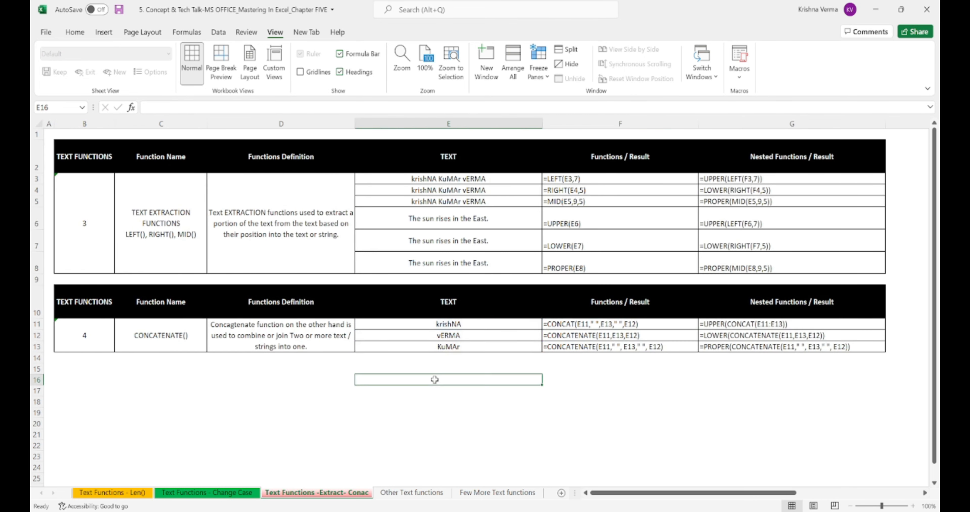
{"action": "left_click", "coordinate": [199, 240]}
{"action": "key", "text": "Right"}
{"action": "key", "text": "Right"}
{"action": "key", "text": "Right"}
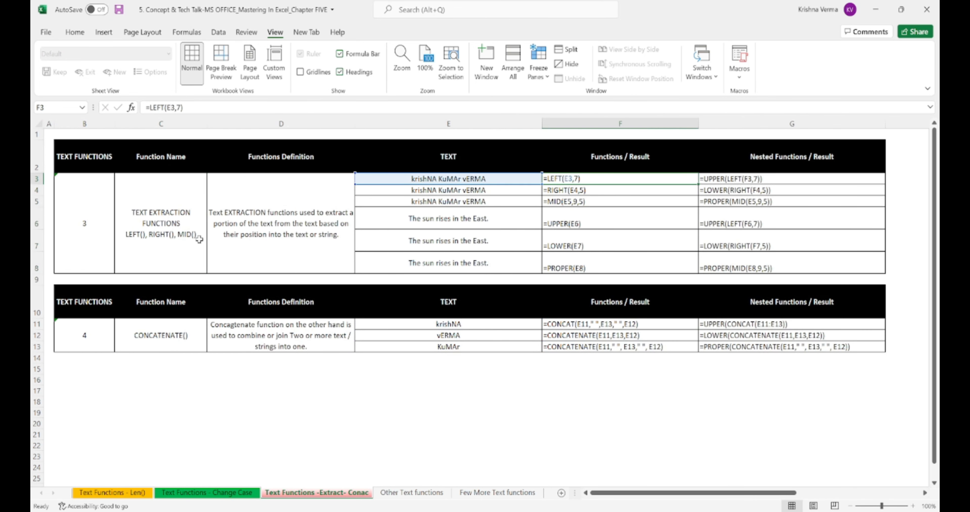
{"action": "key", "text": "Left"}
{"action": "key", "text": "shift+Down"}
{"action": "key", "text": "shift+Down"}
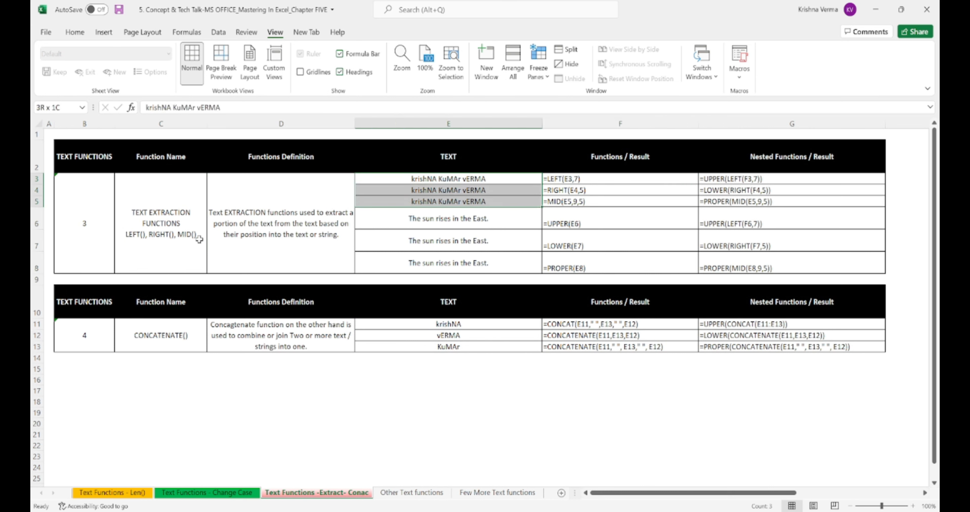
{"action": "key", "text": "Right"}
{"action": "key", "text": "Down"}
{"action": "key", "text": "Down"}
{"action": "key", "text": "Down"}
{"action": "key", "text": "Down"}
{"action": "key", "text": "Down"}
{"action": "key", "text": "Down"}
{"action": "key", "text": "Down"}
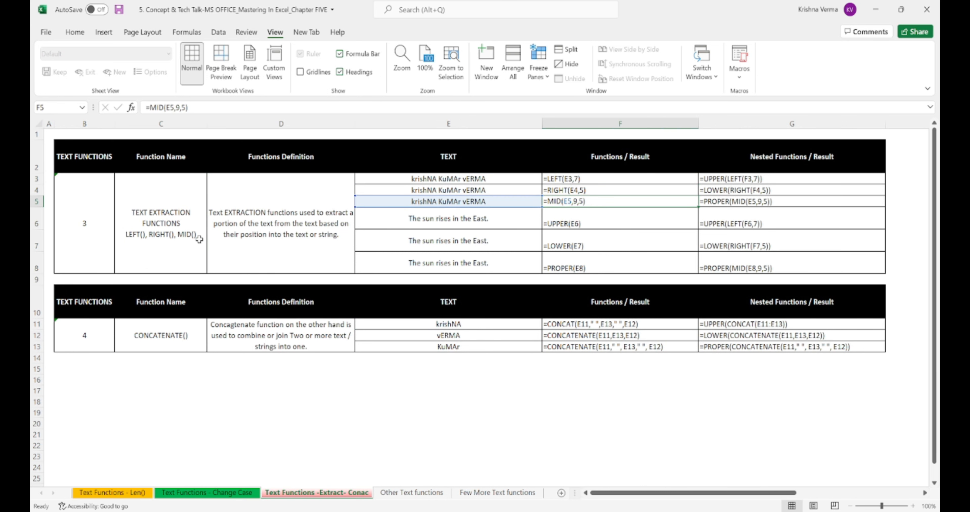
Examine the separate source texts of the CONCATENATE table in column E and the joining formula in F11.
{"action": "key", "text": "Down"}
{"action": "key", "text": "Left"}
{"action": "key", "text": "Left"}
{"action": "key", "text": "Left"}
{"action": "key", "text": "Left"}
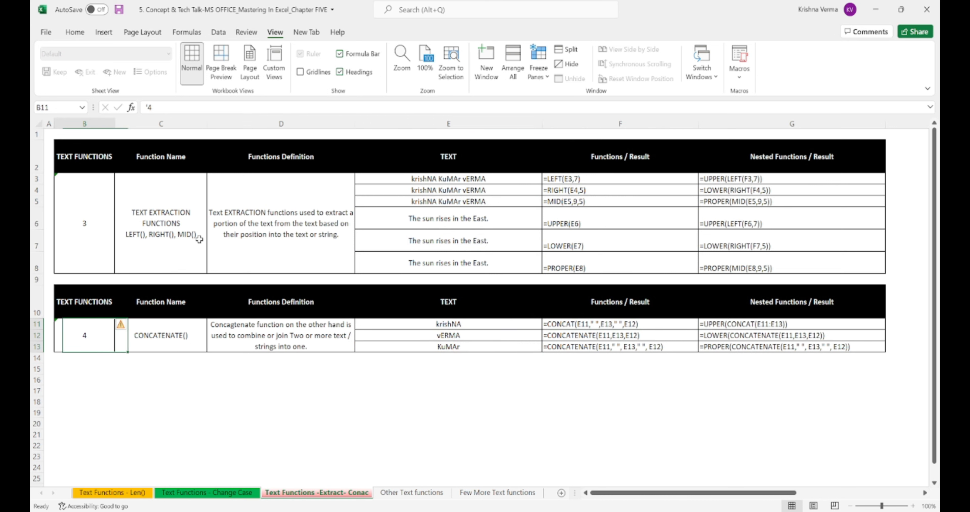
{"action": "key", "text": "Right"}
{"action": "key", "text": "Right"}
{"action": "key", "text": "Right"}
{"action": "key", "text": "shift+Down"}
{"action": "key", "text": "shift+Down"}
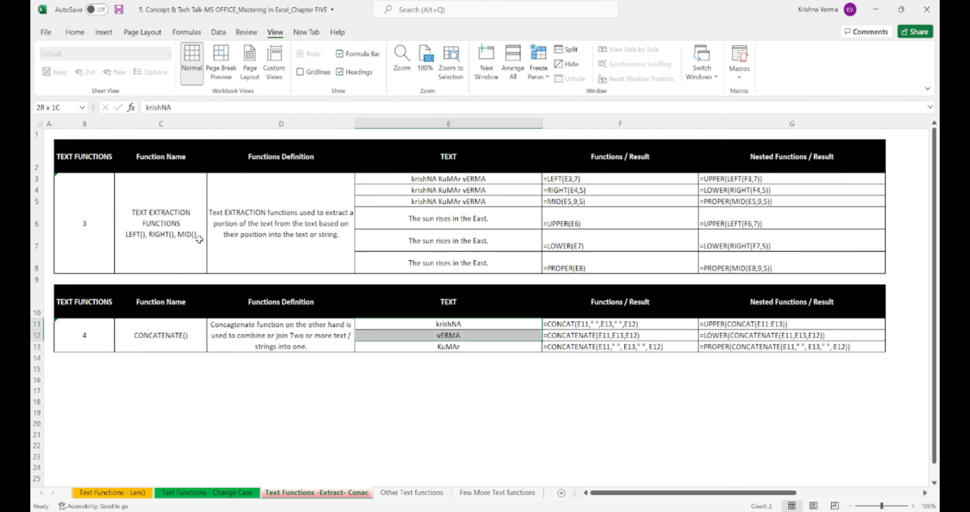
{"action": "key", "text": "Right"}
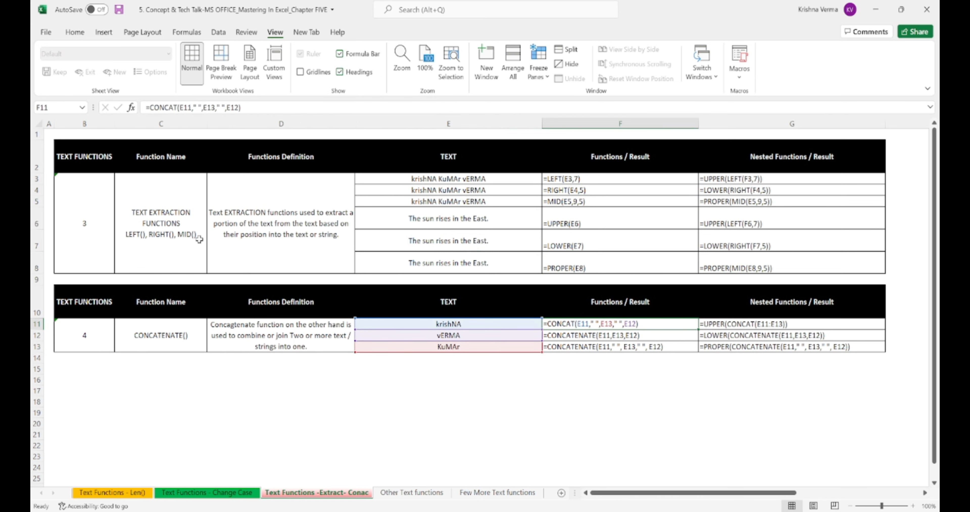
Show the sheet's results instead of its formulas and check the LEFT and RIGHT extractions in rows 3 and 4.
{"action": "key", "text": "alt+Tab"}
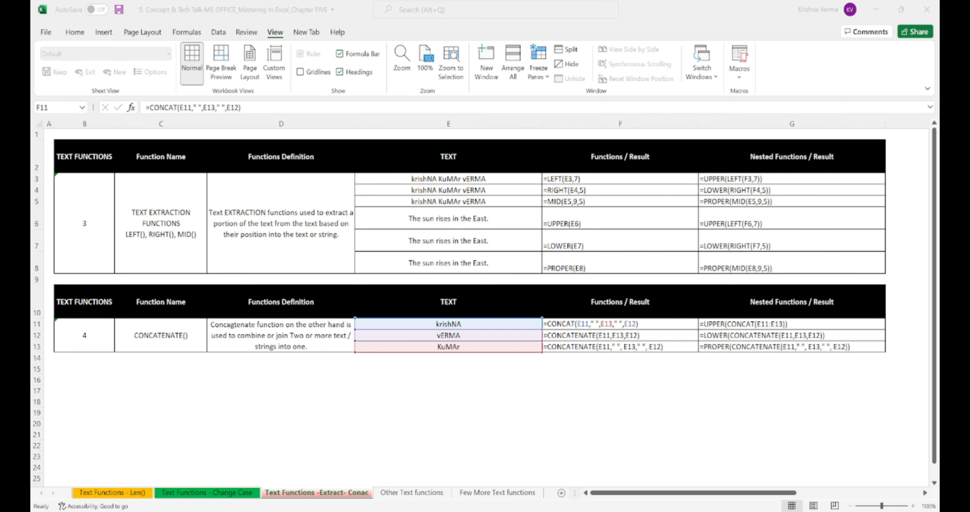
{"action": "key", "text": "alt+Tab"}
{"action": "key", "text": "ctrl+grave"}
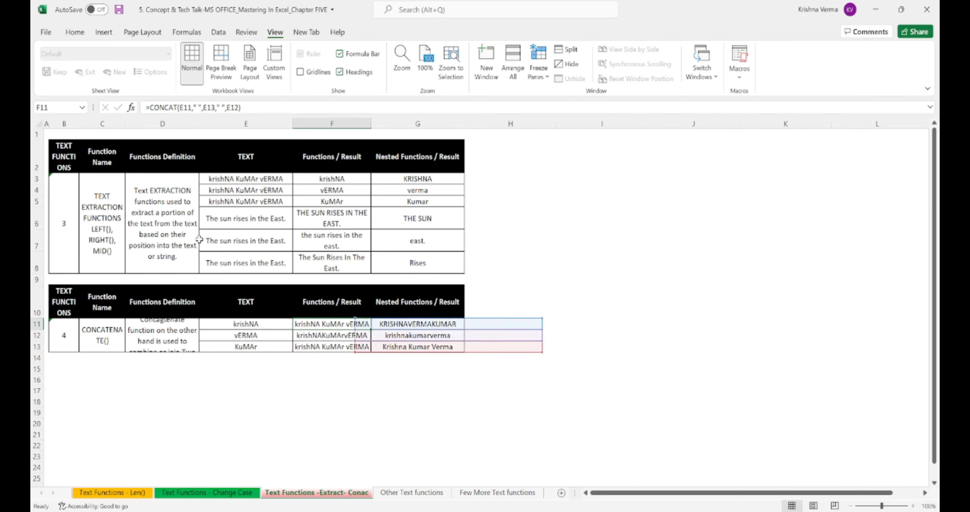
{"action": "left_click", "coordinate": [339, 181]}
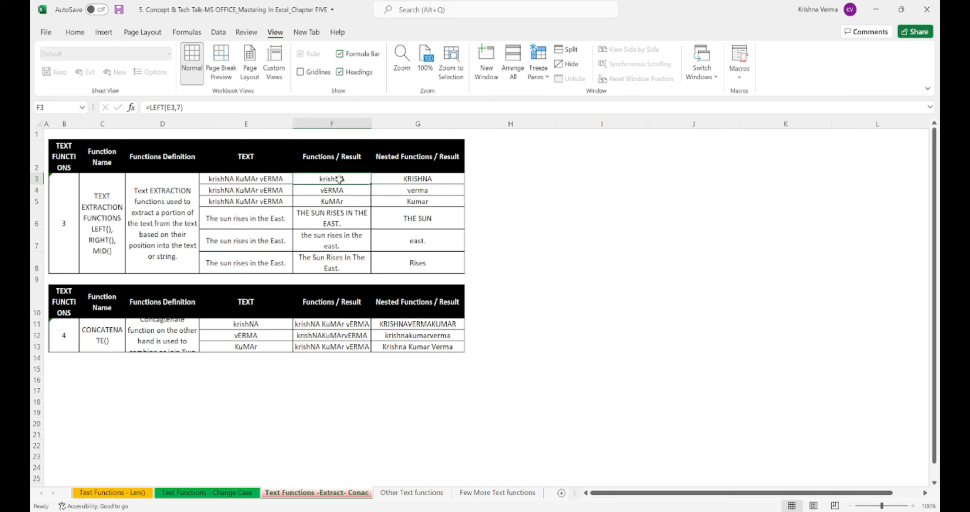
{"action": "key", "text": "Right"}
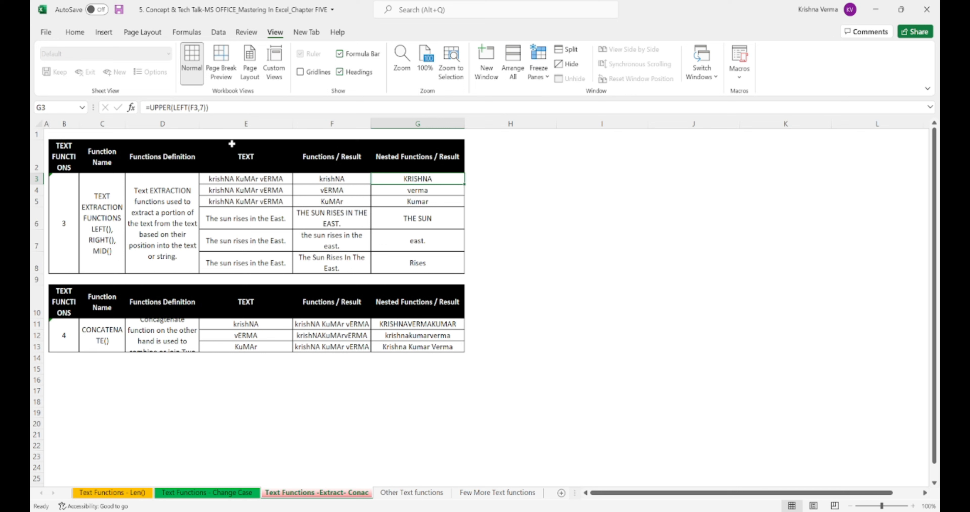
{"action": "left_click", "coordinate": [347, 193]}
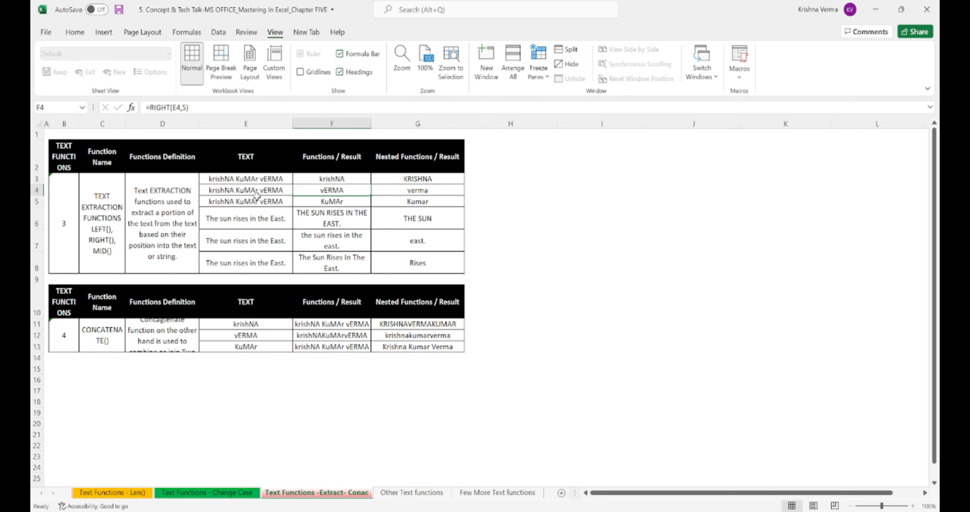
{"action": "key", "text": "Right"}
{"action": "key", "text": "Down"}
{"action": "key", "text": "Left"}
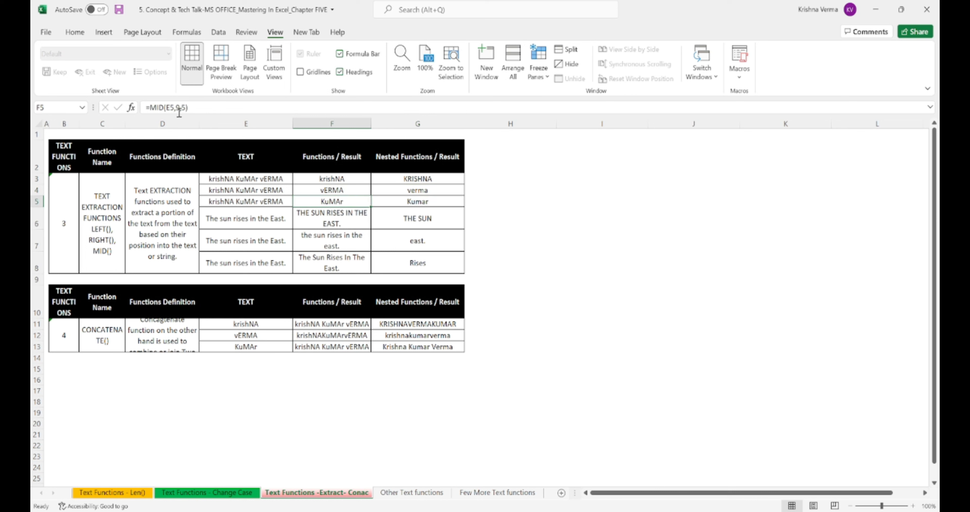
Review the MID result in F5, its PROPER version in G5 and the sentence results in F6:F8.
{"action": "left_click", "coordinate": [322, 222]}
{"action": "key", "text": "Down"}
{"action": "key", "text": "Up"}
{"action": "key", "text": "Up"}
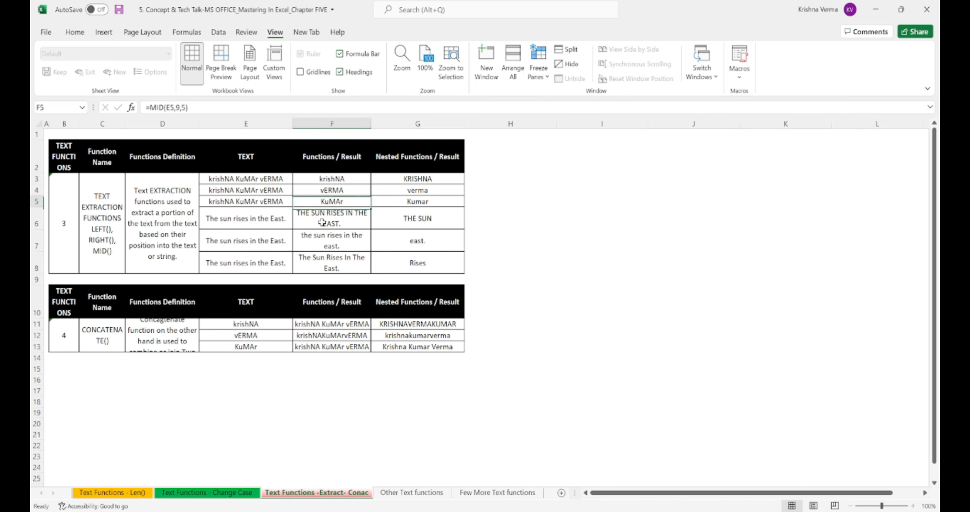
{"action": "key", "text": "Right"}
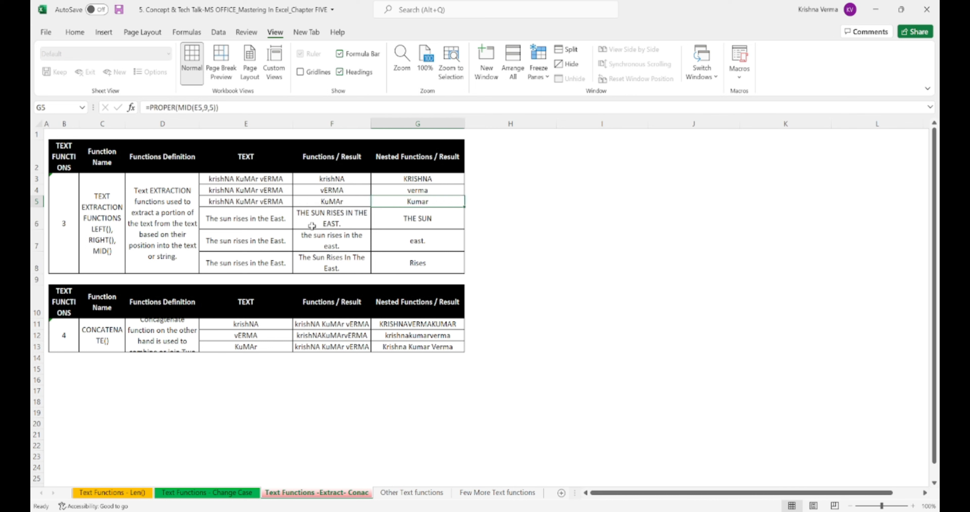
{"action": "key", "text": "Down"}
{"action": "key", "text": "Left"}
{"action": "key", "text": "shift+Down"}
{"action": "key", "text": "Down"}
{"action": "key", "text": "Down"}
{"action": "key", "text": "Down"}
{"action": "key", "text": "Down"}
{"action": "key", "text": "Down"}
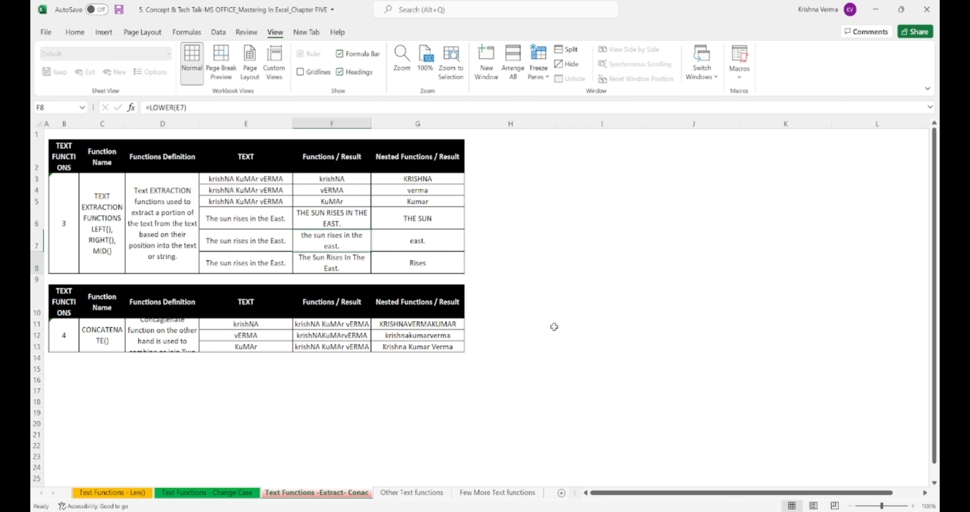
Increase the height of row 13 to reveal more of the CONCATENATE definition text.
{"action": "key", "text": "Left"}
{"action": "key", "text": "Left"}
{"action": "key", "text": "Left"}
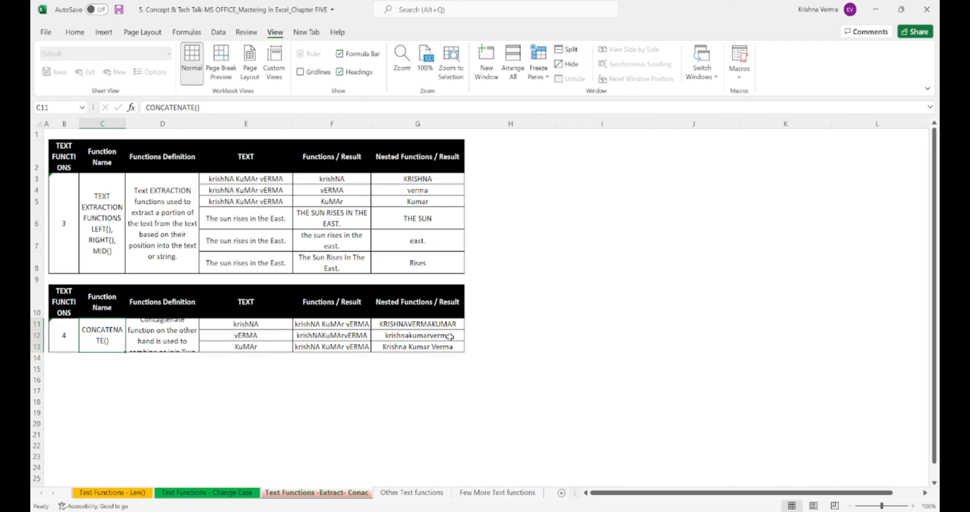
{"action": "left_click_drag", "start_coordinate": [40, 353], "coordinate": [38, 381]}
{"action": "left_click", "coordinate": [227, 347]}
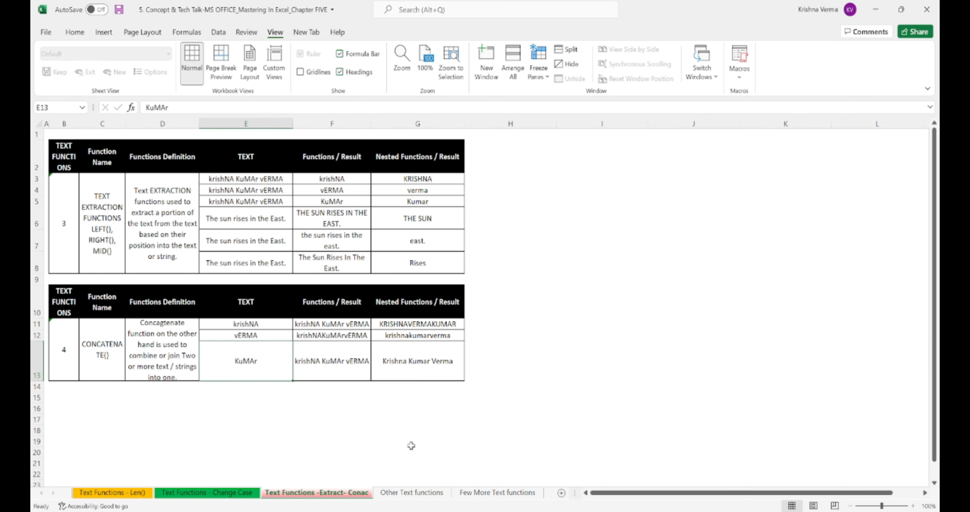
Inspect the full source text in E4 without changing it.
{"action": "key", "text": "Up"}
{"action": "key", "text": "Up"}
{"action": "key", "text": "Up"}
{"action": "key", "text": "Up"}
{"action": "key", "text": "Up"}
{"action": "key", "text": "Up"}
{"action": "key", "text": "Up"}
{"action": "key", "text": "Up"}
{"action": "key", "text": "Up"}
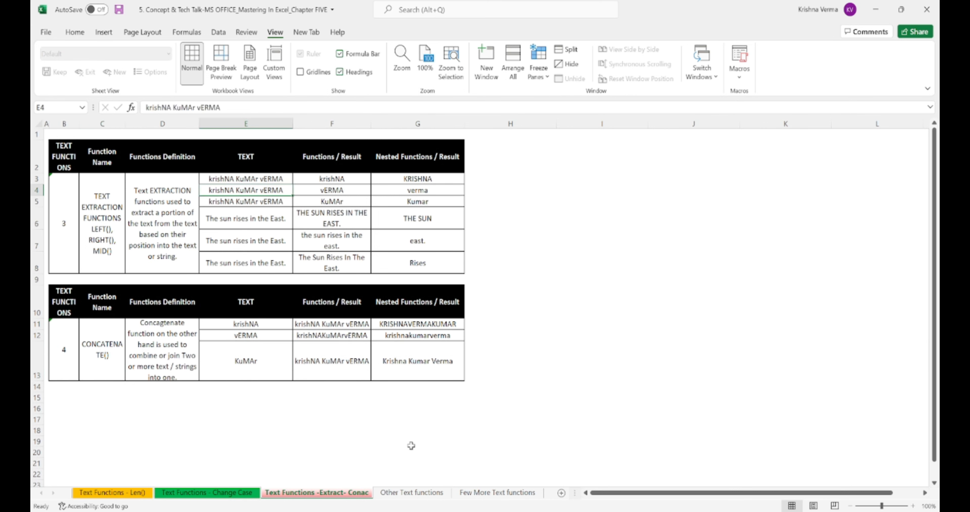
{"action": "left_click", "coordinate": [233, 102]}
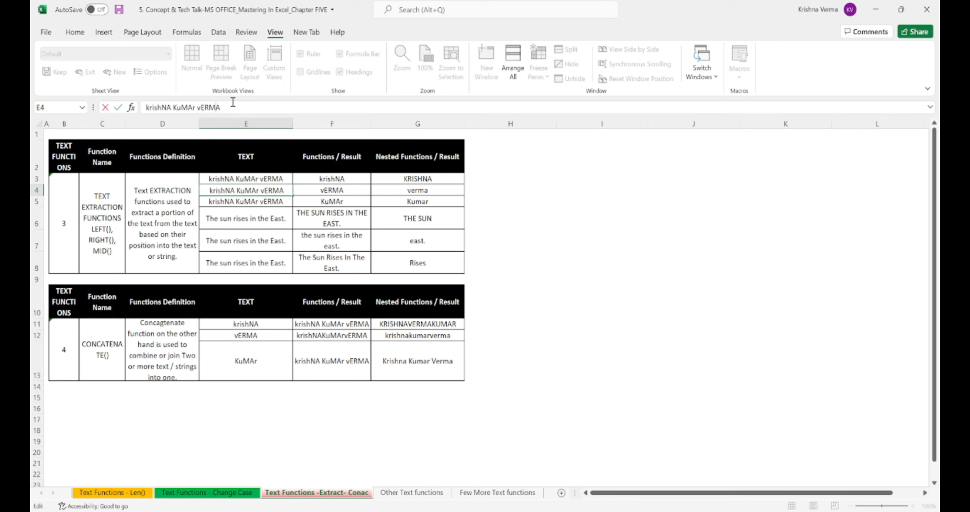
{"action": "key", "text": "Escape"}
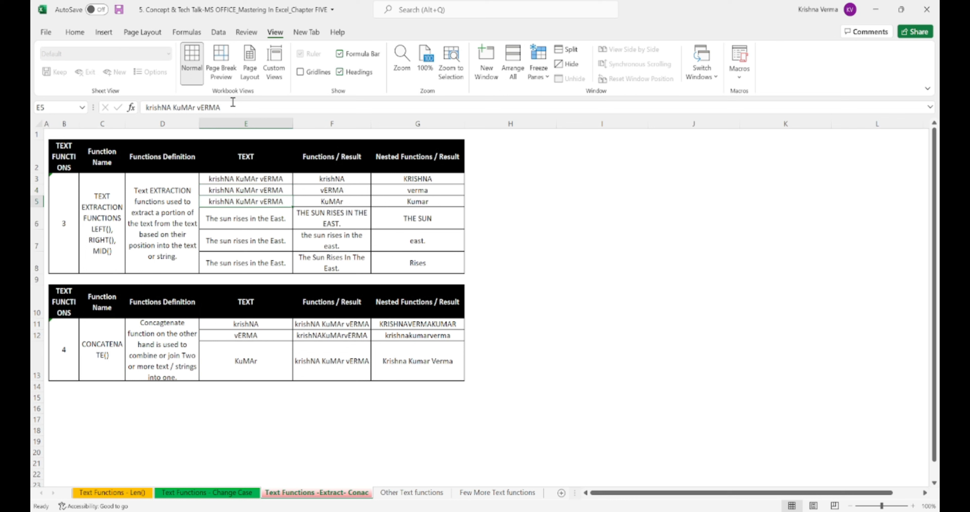
Examine the vertically arranged source texts in E11:E13 of the CONCATENATE table.
{"action": "left_click", "coordinate": [237, 301]}
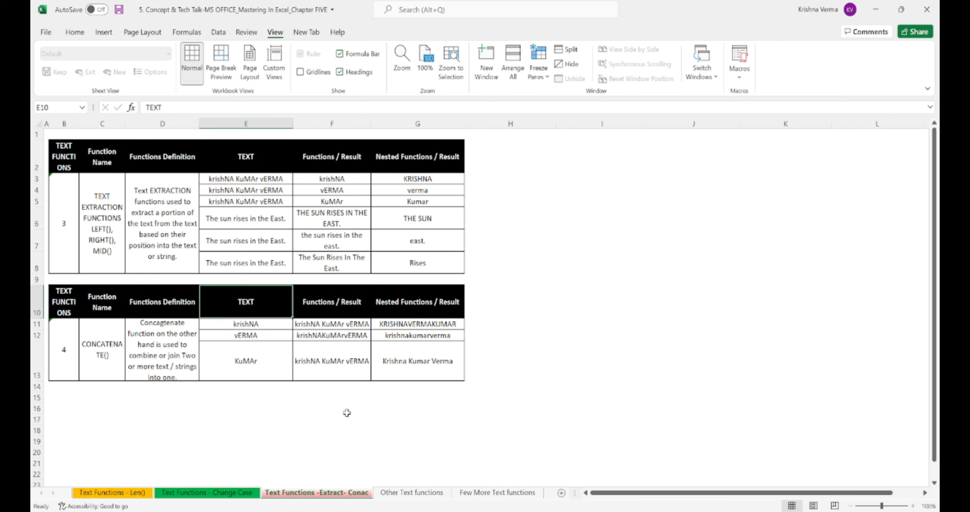
{"action": "key", "text": "Down"}
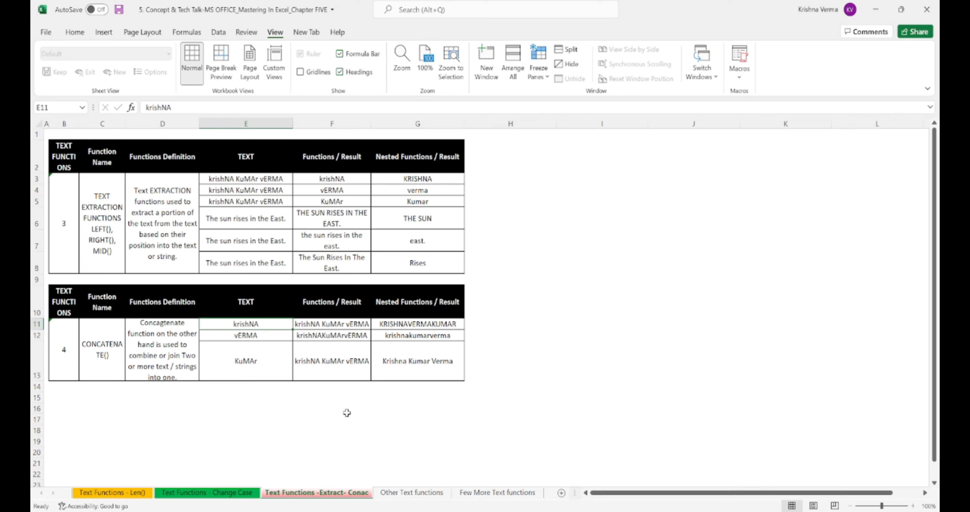
{"action": "key", "text": "shift+Down"}
{"action": "key", "text": "shift+Down"}
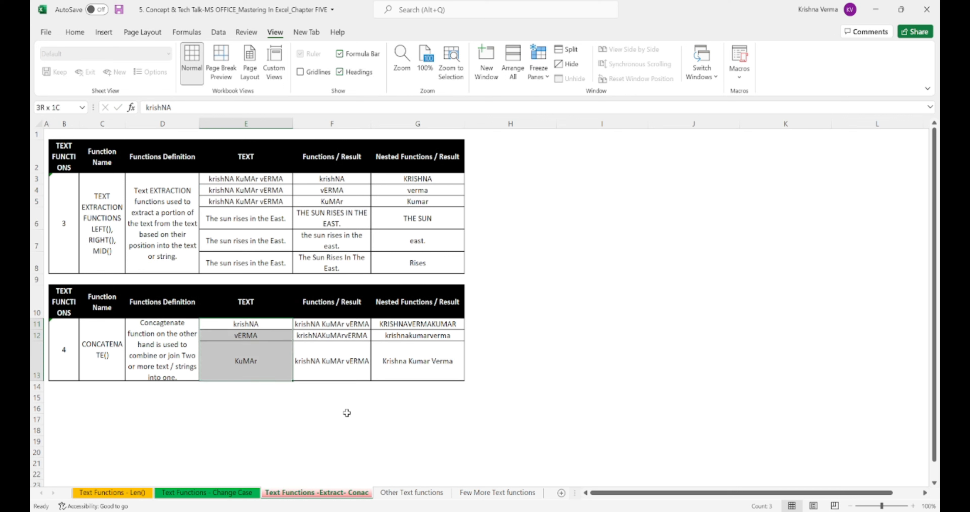
{"action": "key", "text": "shift+Up"}
{"action": "key", "text": "shift+Up"}
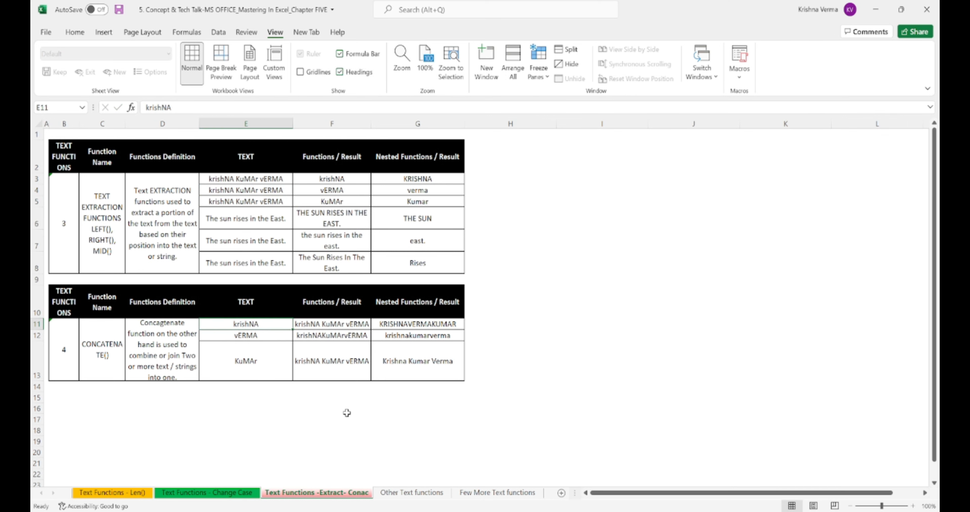
{"action": "key", "text": "shift+Down"}
{"action": "key", "text": "shift+Down"}
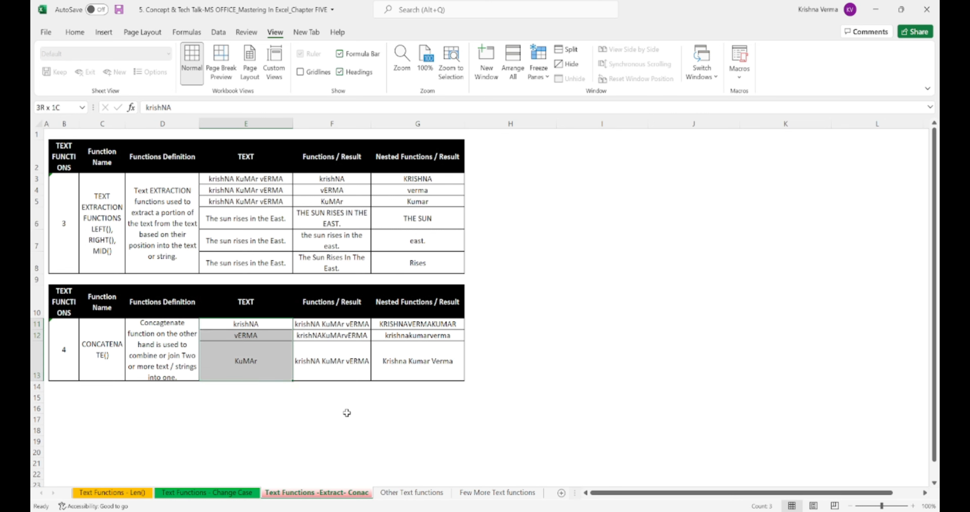
{"action": "key", "text": "Right"}
{"action": "key", "text": "Right"}
{"action": "key", "text": "Right"}
{"action": "key", "text": "Up"}
{"action": "key", "text": "Right"}
{"action": "key", "text": "Left"}
{"action": "key", "text": "Left"}
{"action": "key", "text": "Left"}
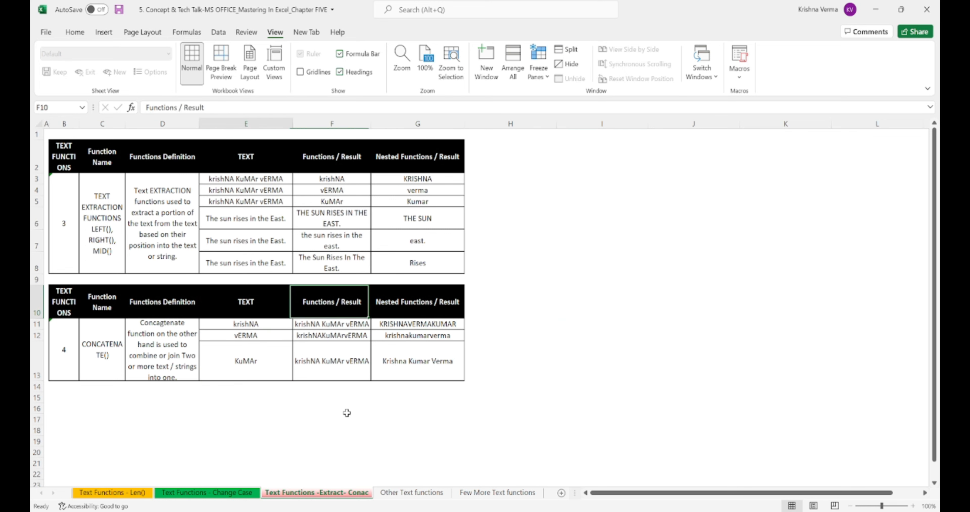
{"action": "key", "text": "Left"}
{"action": "key", "text": "shift+Down"}
{"action": "key", "text": "shift+Down"}
{"action": "key", "text": "shift+Down"}
{"action": "key", "text": "ctrl+c"}
{"action": "key", "text": "Right"}
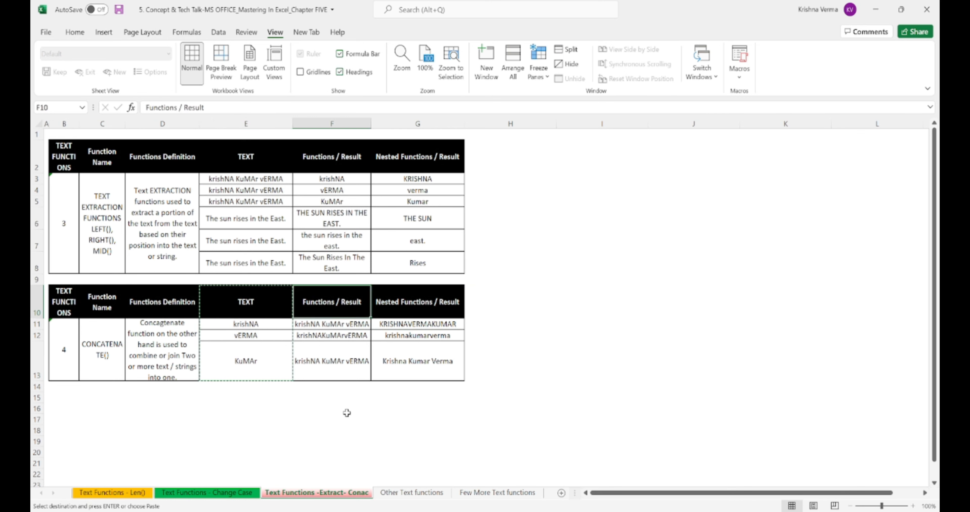
{"action": "key", "text": "Right"}
{"action": "key", "text": "Right"}
{"action": "key", "text": "Right"}
{"action": "key", "text": "alt+r"}
{"action": "key", "text": "s"}
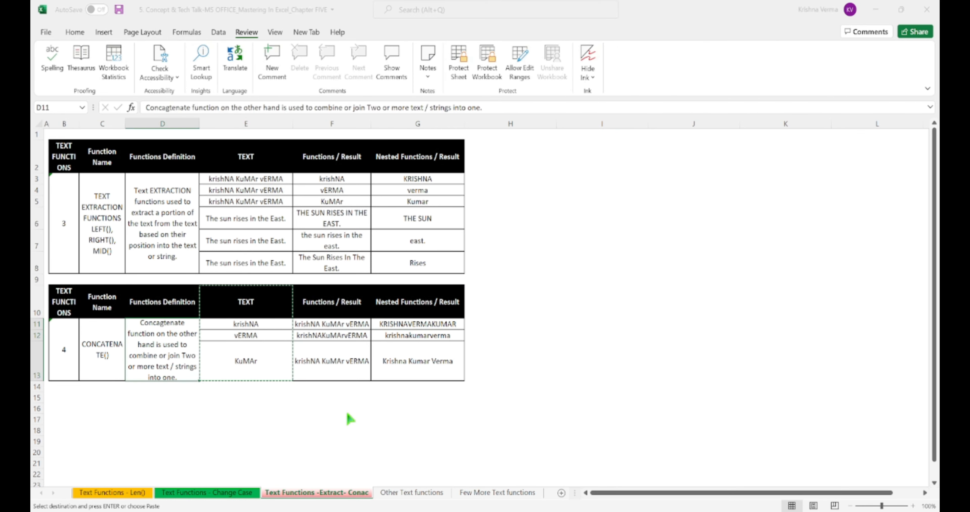
{"action": "key", "text": "Escape"}
{"action": "key", "text": "Left"}
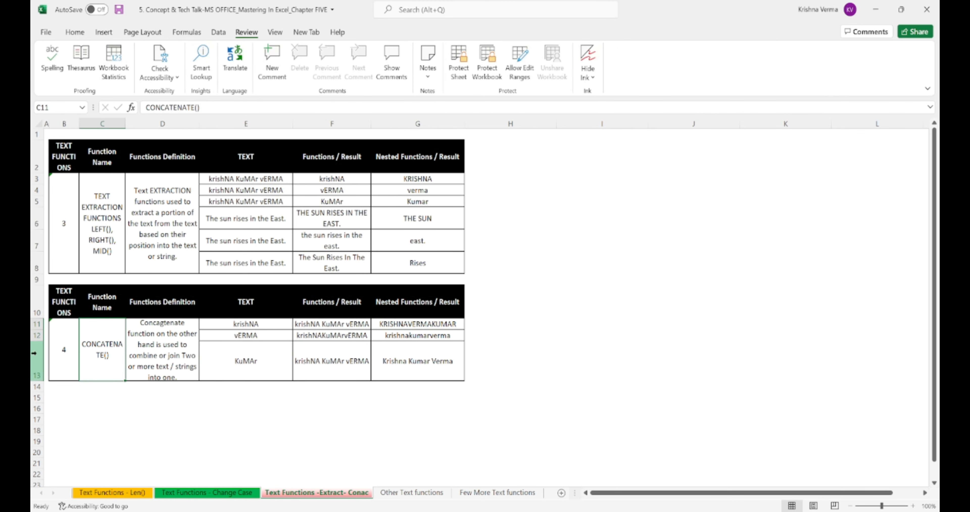
Copy E10:E13 and paste it transposed into row 10 starting at I10, without the source formatting.
{"action": "left_click", "coordinate": [243, 309]}
{"action": "key", "text": "shift+Down"}
{"action": "key", "text": "shift+Down"}
{"action": "key", "text": "shift+Down"}
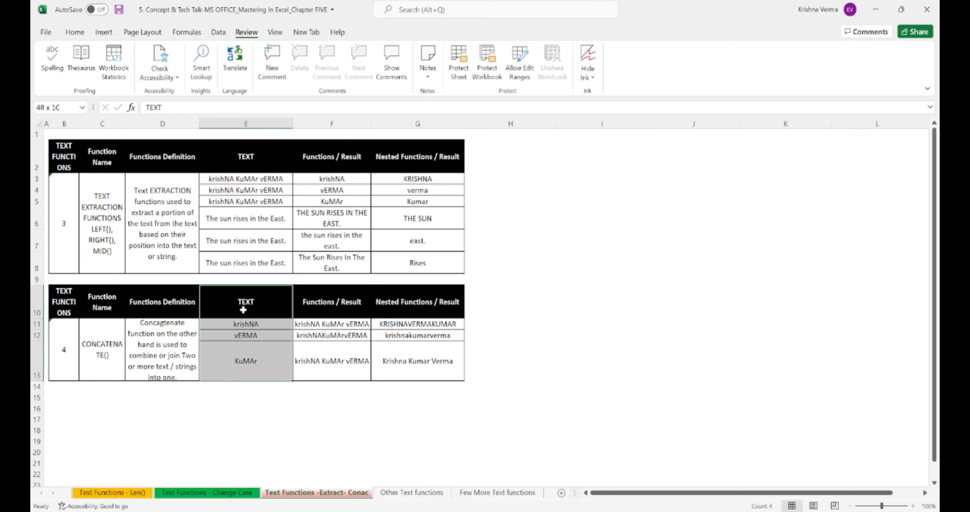
{"action": "key", "text": "ctrl+c"}
{"action": "left_click", "coordinate": [573, 299]}
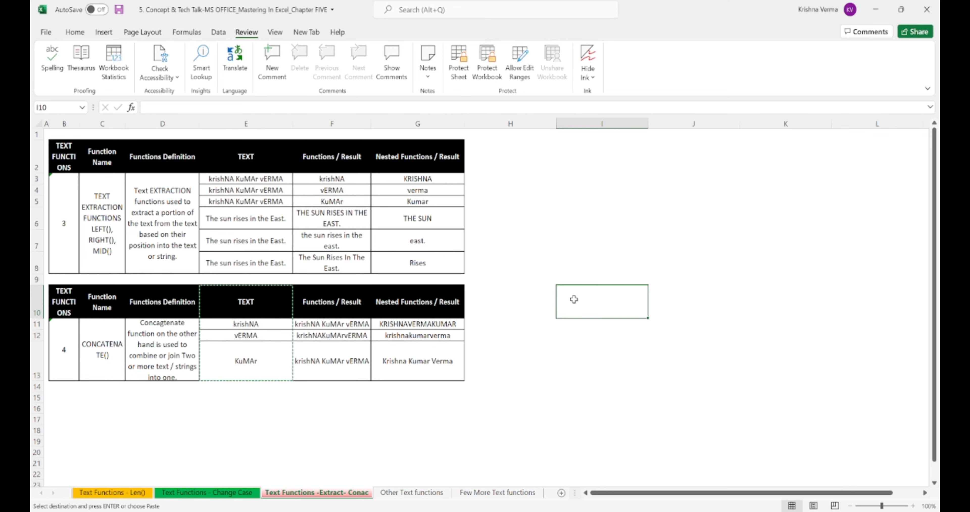
{"action": "left_click", "coordinate": [82, 33]}
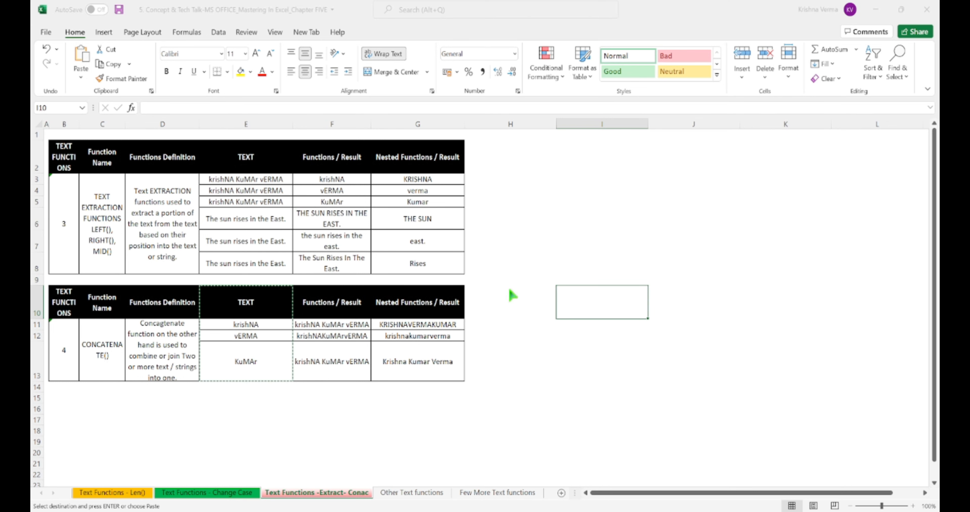
{"action": "left_click", "coordinate": [288, 219]}
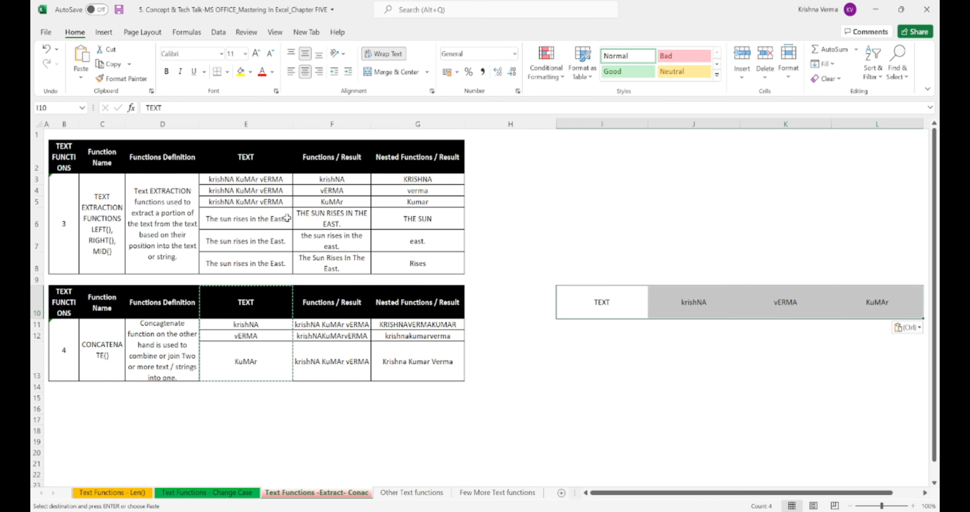
Add the headings First Name in J9 and Last Name in K9 above the transposed texts.
{"action": "left_click", "coordinate": [597, 347]}
{"action": "key", "text": "Right"}
{"action": "key", "text": "Right"}
{"action": "key", "text": "Right"}
{"action": "key", "text": "Right"}
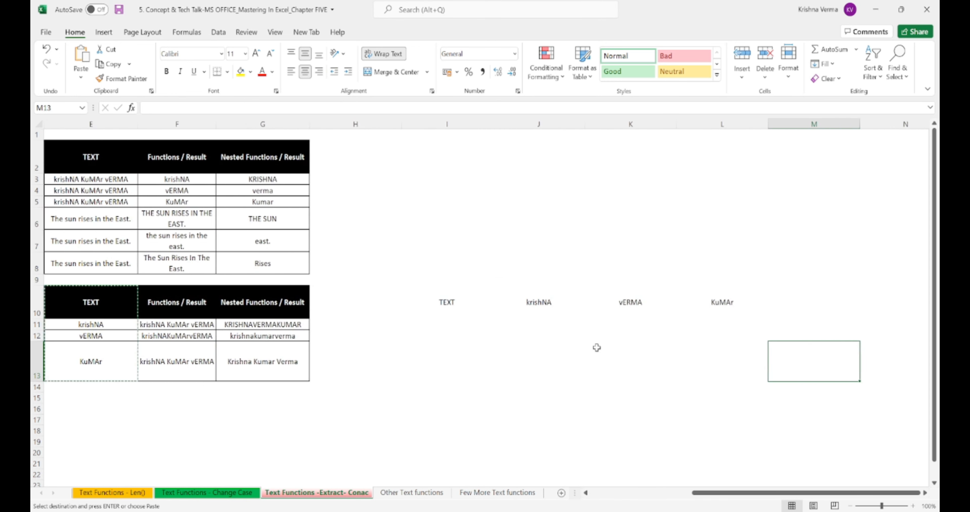
{"action": "left_click", "coordinate": [560, 300]}
{"action": "key", "text": "Up"}
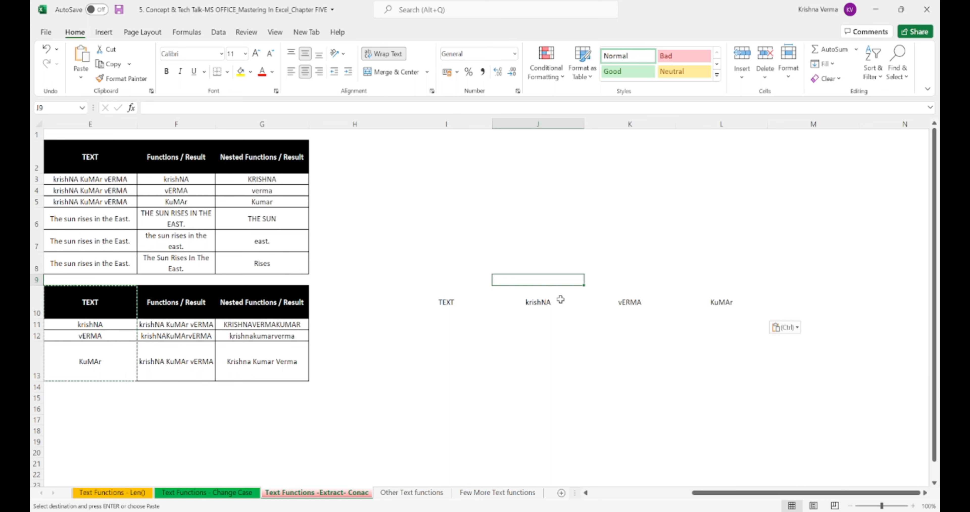
{"action": "type", "text": "First Name"}
{"action": "key", "text": "Tab"}
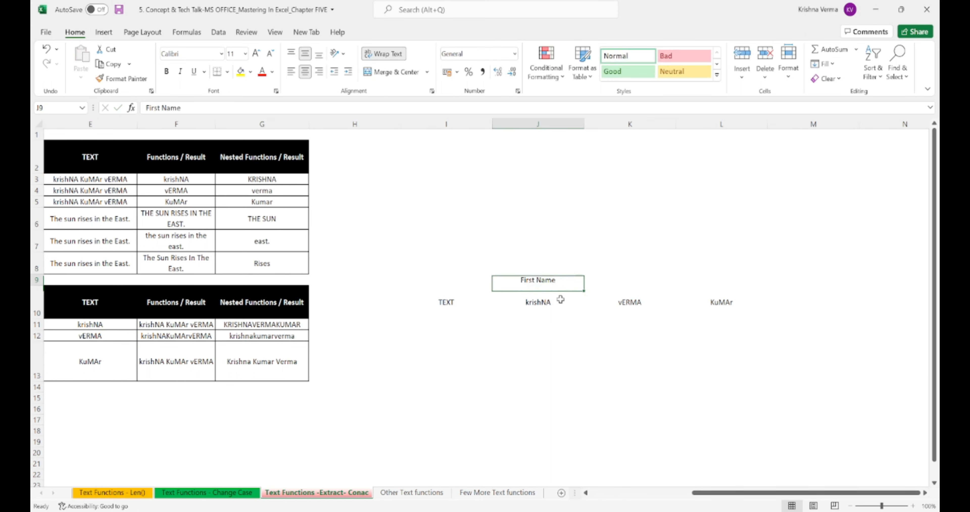
{"action": "type", "text": "La"}
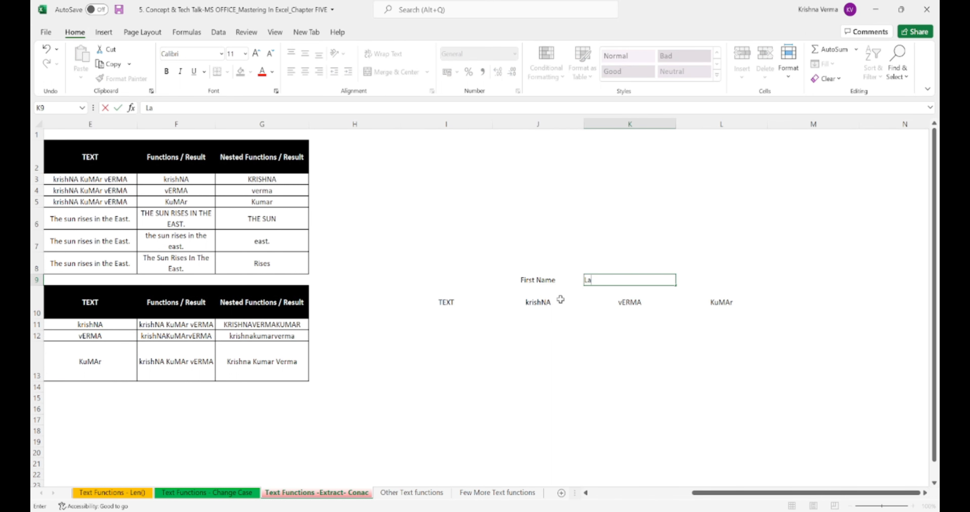
{"action": "type", "text": "st Name"}
{"action": "key", "text": "Return"}
{"action": "key", "text": "Up"}
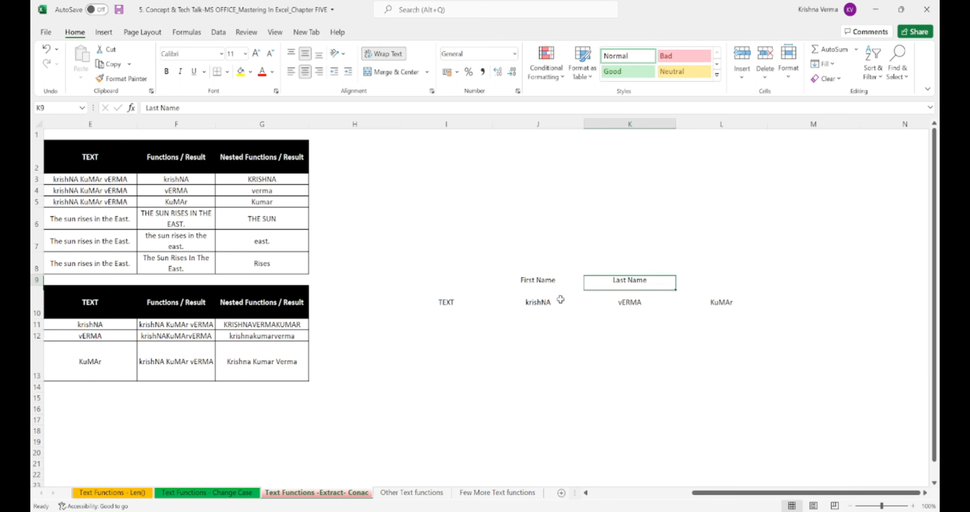
Add the heading Middle Name in L9 above the third transposed text.
{"action": "key", "text": "Right"}
{"action": "type", "text": "fMi"}
{"action": "key", "text": "BackSpace"}
{"action": "key", "text": "BackSpace"}
{"action": "type", "text": "Mmi"}
{"action": "key", "text": "BackSpace"}
{"action": "type", "text": "iddle Name"}
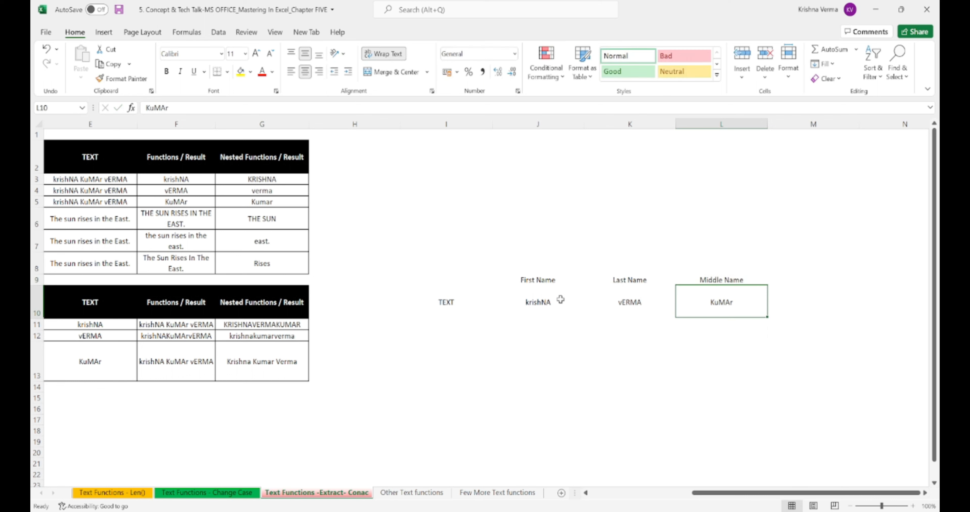
{"action": "key", "text": "Return"}
Enter the formula =concat(J10:L10) in M10 to join the three name parts.
{"action": "key", "text": "Right"}
{"action": "key", "text": "Up"}
{"action": "key", "text": "Down"}
{"action": "key", "text": "BackSpace"}
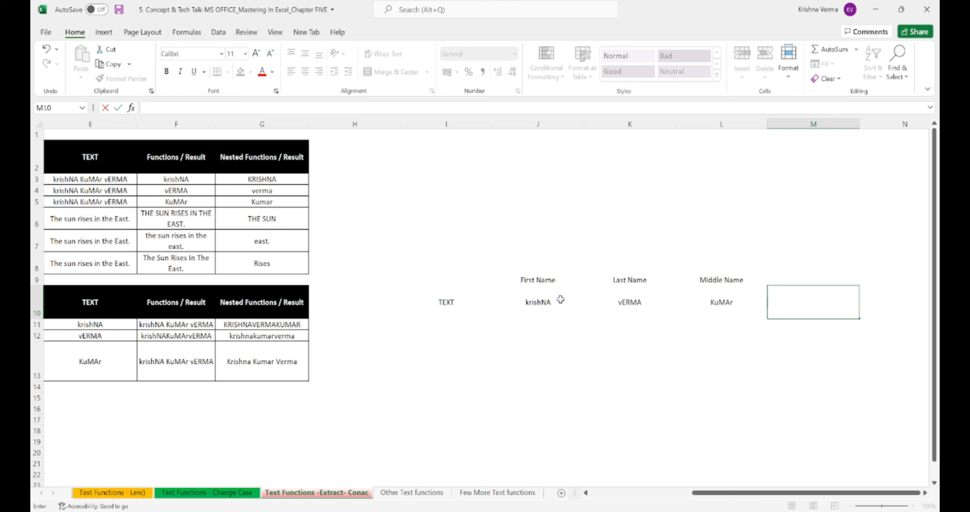
{"action": "type", "text": "=can"}
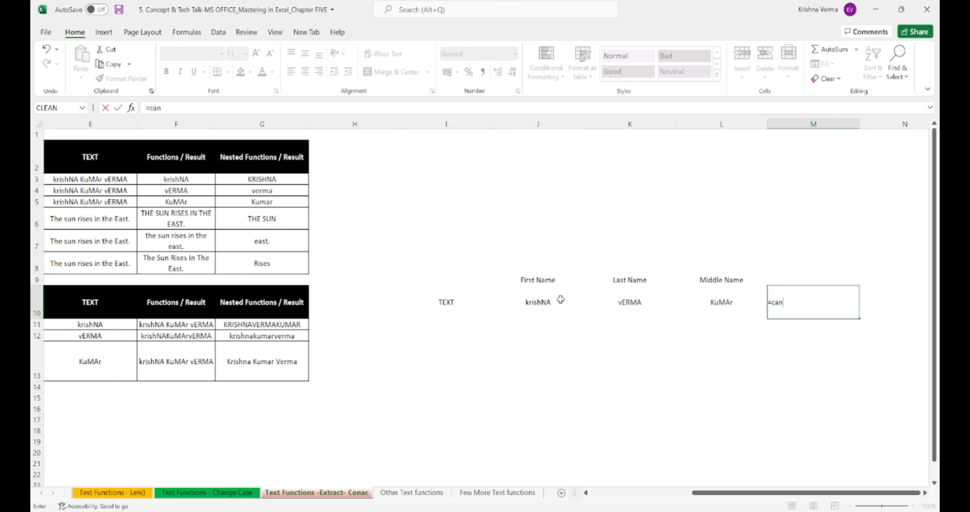
{"action": "key", "text": "BackSpace"}
{"action": "key", "text": "BackSpace"}
{"action": "type", "text": "oncate"}
{"action": "key", "text": "Left"}
{"action": "key", "text": "Left"}
{"action": "key", "text": "Left"}
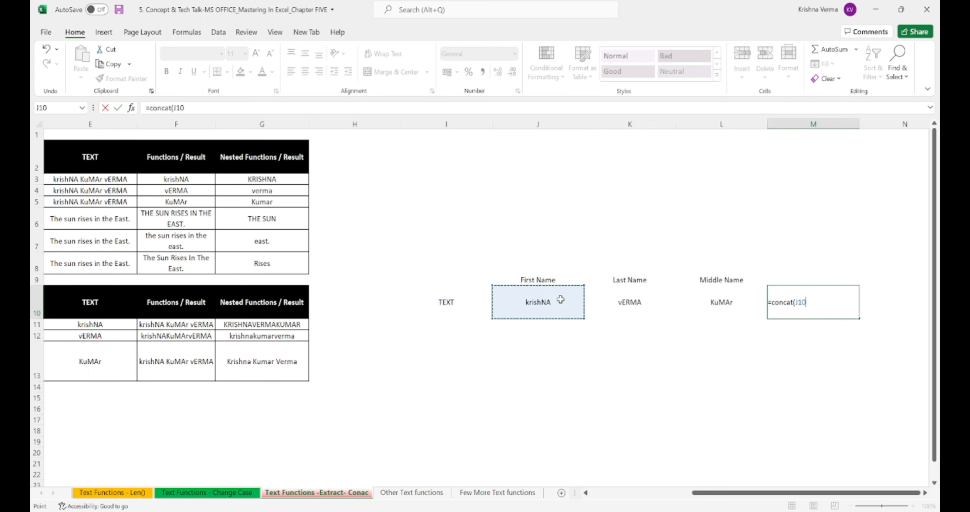
{"action": "key", "text": "shift+Right"}
{"action": "key", "text": "shift+Right"}
{"action": "type", "text": ")"}
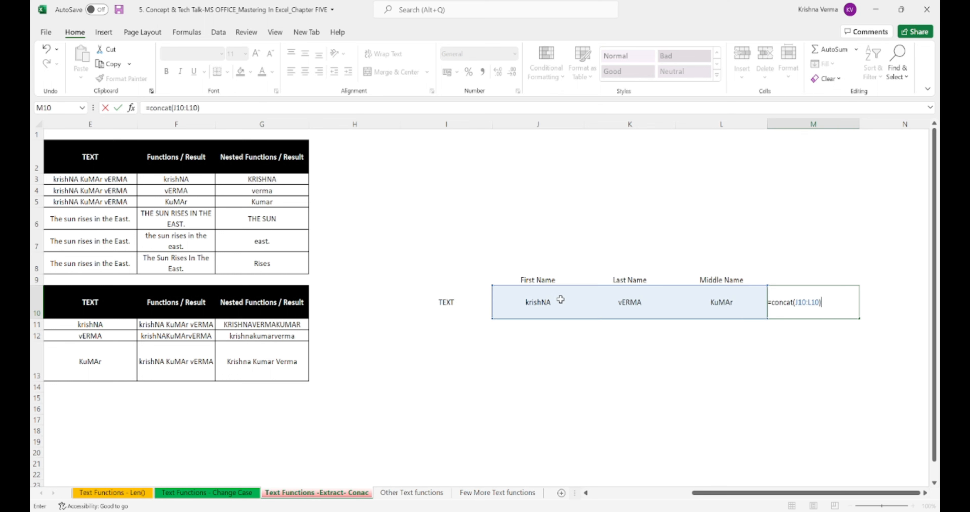
Commit the formula =CONCAT(J10:L10) in cell M10 to join the three name parts.
{"action": "key", "text": "Return"}
{"action": "key", "text": "Up"}
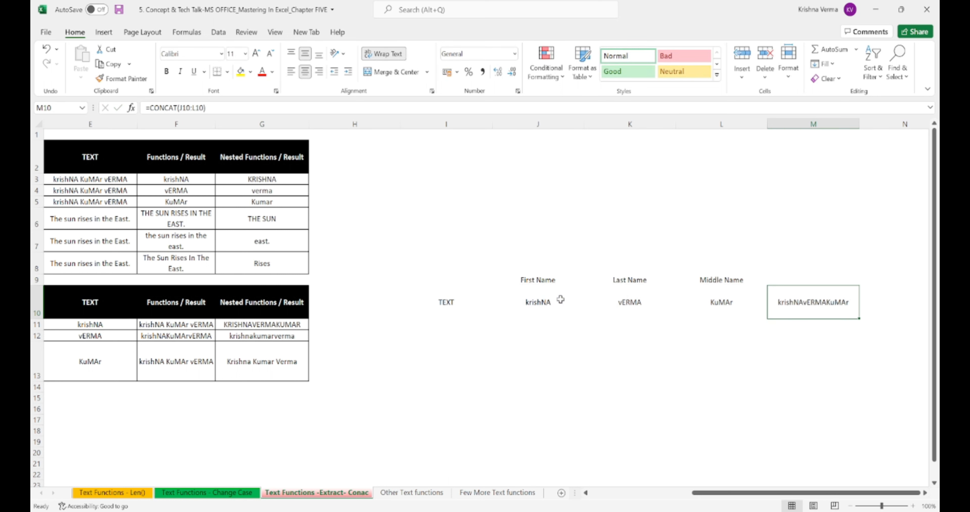
Inspect the source name cells in row 10 and the range argument of the CONCAT formula in M10.
{"action": "key", "text": "Left"}
{"action": "key", "text": "Left"}
{"action": "key", "text": "Left"}
{"action": "key", "text": "Right"}
{"action": "key", "text": "Right"}
{"action": "key", "text": "Right"}
{"action": "key", "text": "F2"}
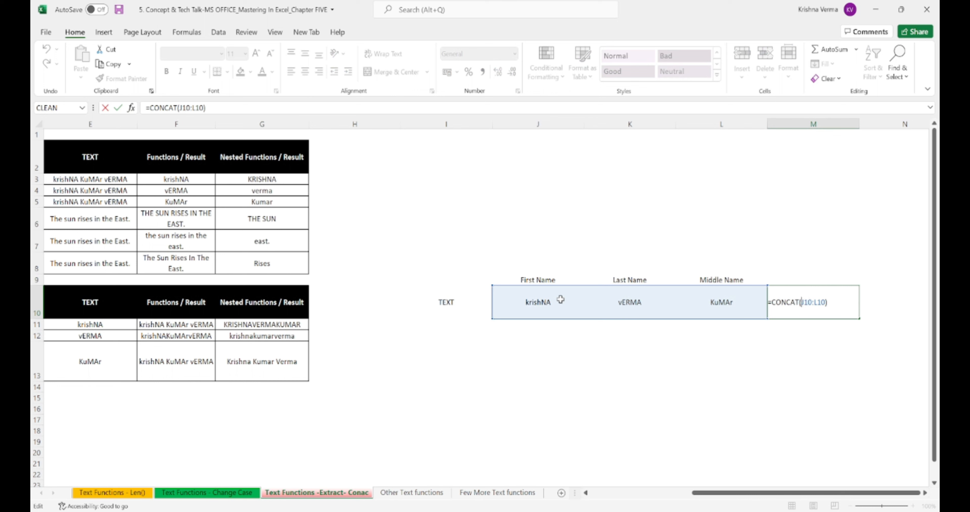
{"action": "key", "text": "shift+Right"}
{"action": "key", "text": "shift+Right"}
{"action": "key", "text": "shift+Right"}
{"action": "key", "text": "shift+Right"}
{"action": "key", "text": "Right"}
{"action": "key", "text": "ctrl+Return"}
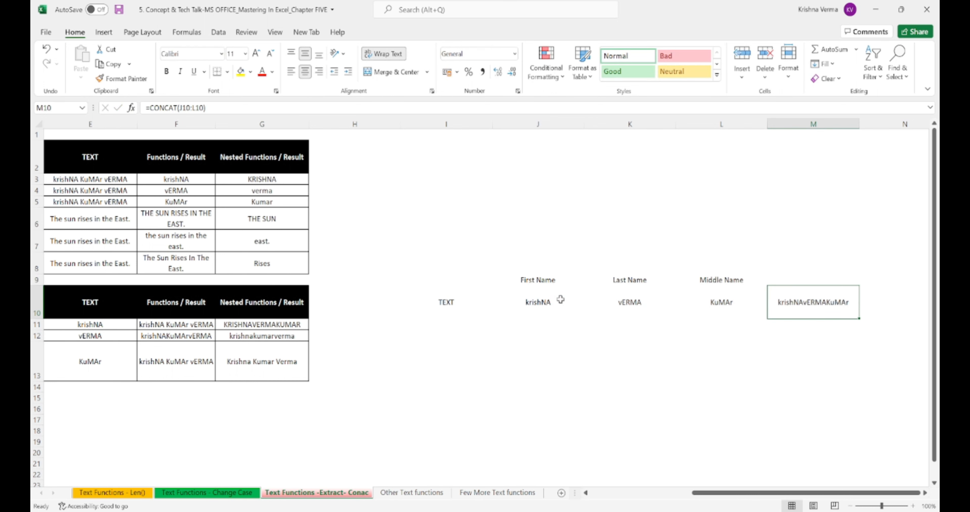
{"action": "key", "text": "F2"}
{"action": "key", "text": "Return"}
{"action": "key", "text": "Up"}
Enter =CONCAT(J10," ",L10," ",K10) in N10 to join the first, middle and last names with spaces.
{"action": "key", "text": "Right"}
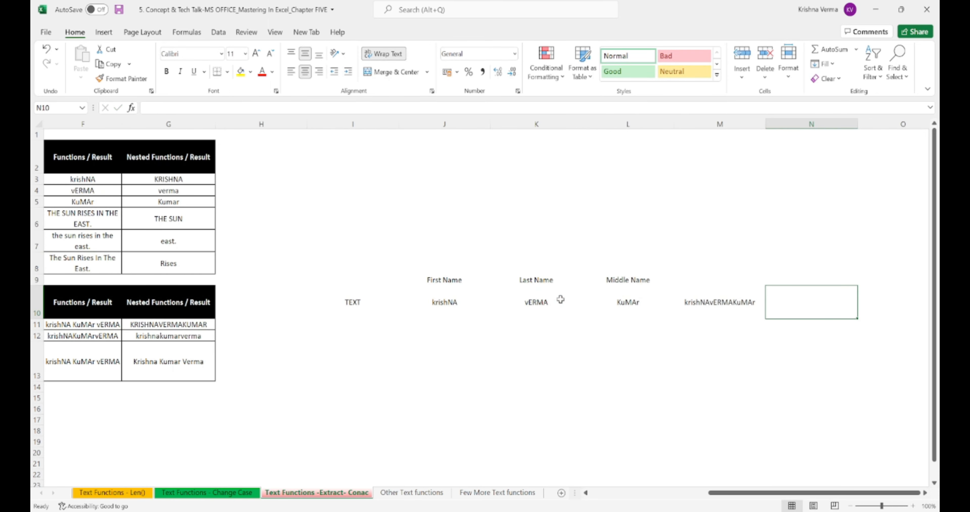
{"action": "type", "text": "=ca"}
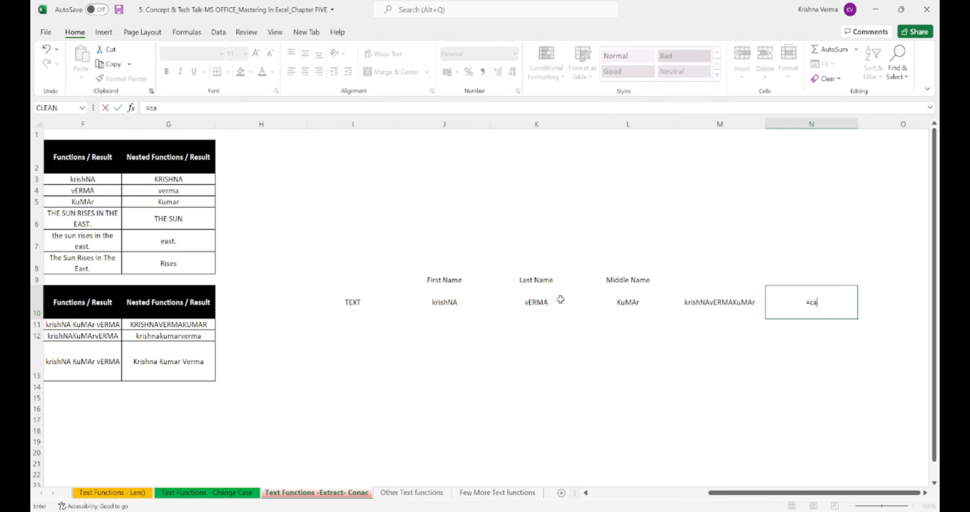
{"action": "type", "text": "ncat("}
{"action": "key", "text": "Left"}
{"action": "key", "text": "Left"}
{"action": "key", "text": "Left"}
{"action": "key", "text": "Left"}
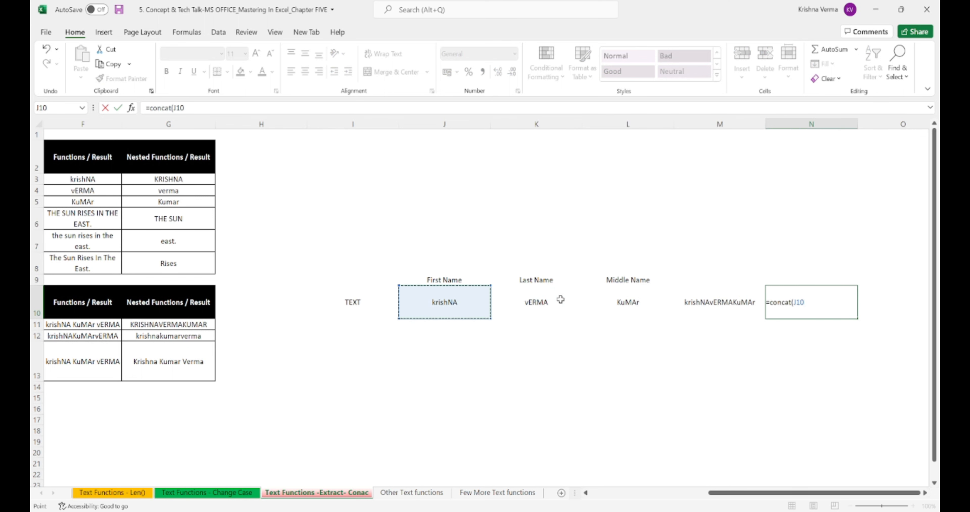
{"action": "type", "text": ",\" \","}
{"action": "left_click", "coordinate": [617, 302]}
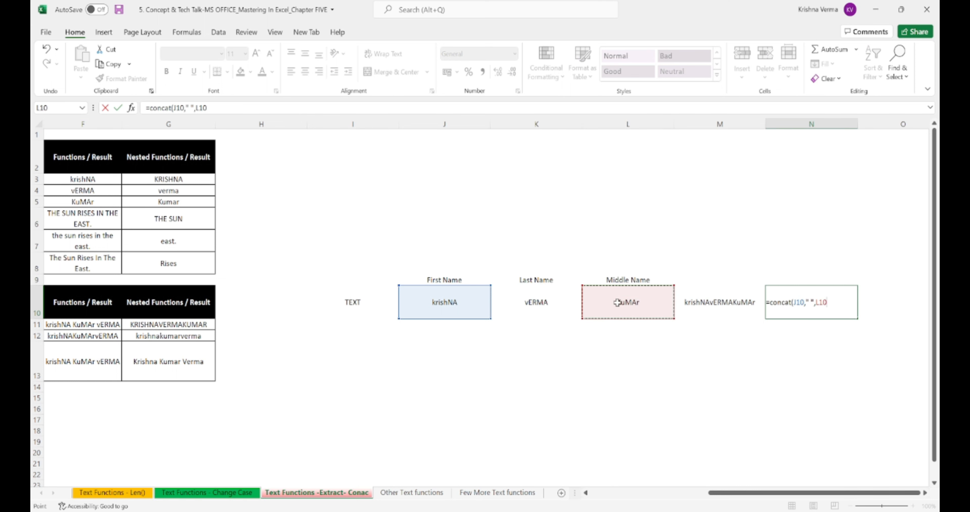
{"action": "type", "text": ",\" \","}
{"action": "left_click", "coordinate": [532, 307]}
{"action": "key", "text": "Return"}
{"action": "key", "text": "Up"}
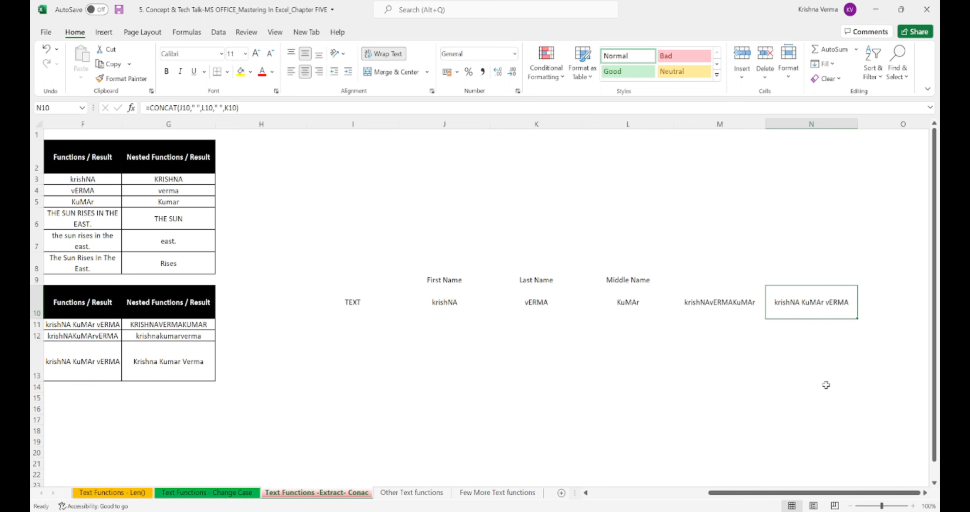
Wrap the CONCAT formula in M10 in UPPER so it reads =UPPER(CONCAT(J10:L10)).
{"action": "key", "text": "Left"}
{"action": "key", "text": "F2"}
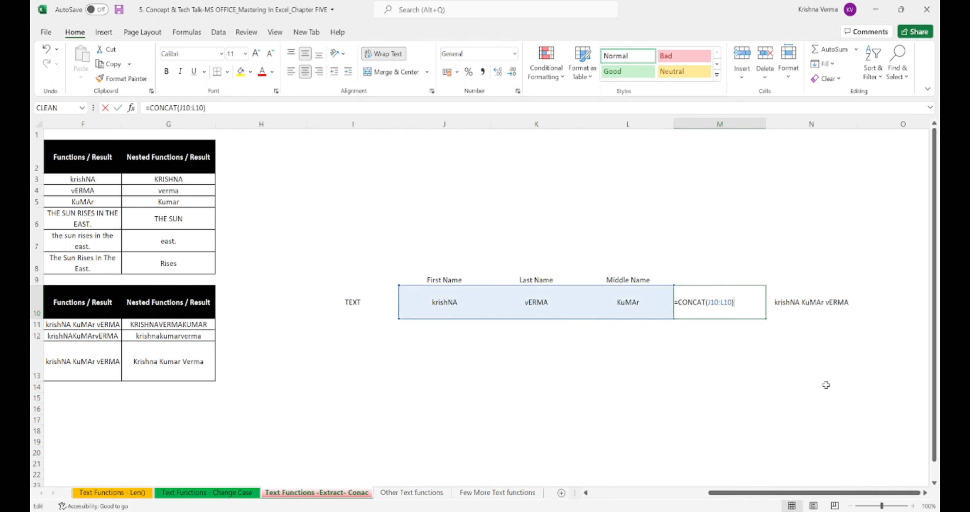
{"action": "type", "text": "updatr"}
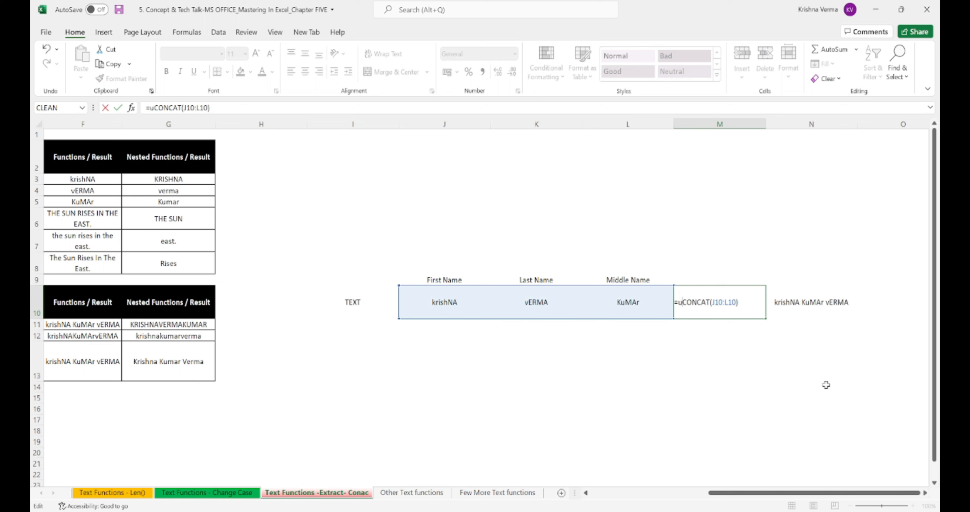
{"action": "key", "text": "BackSpace"}
{"action": "key", "text": "BackSpace"}
{"action": "key", "text": "BackSpace"}
{"action": "key", "text": "BackSpace"}
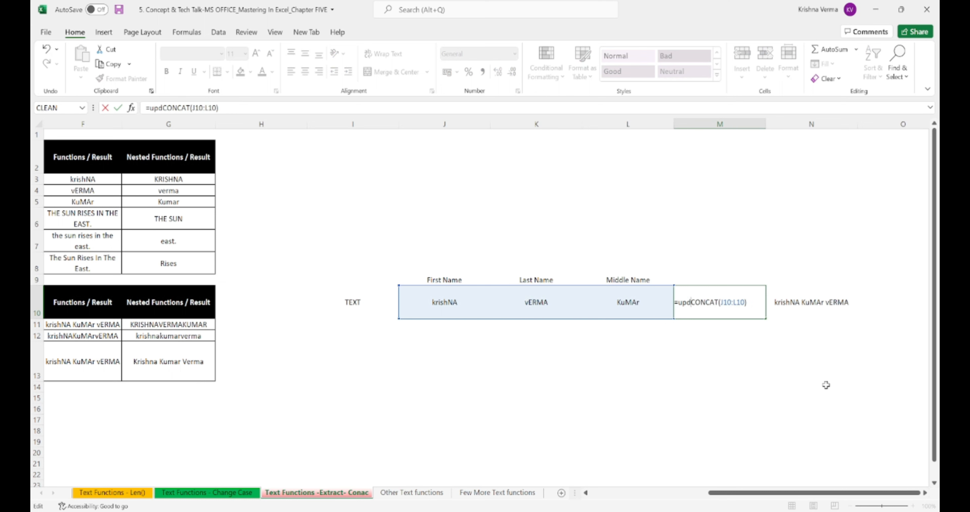
{"action": "type", "text": "per("}
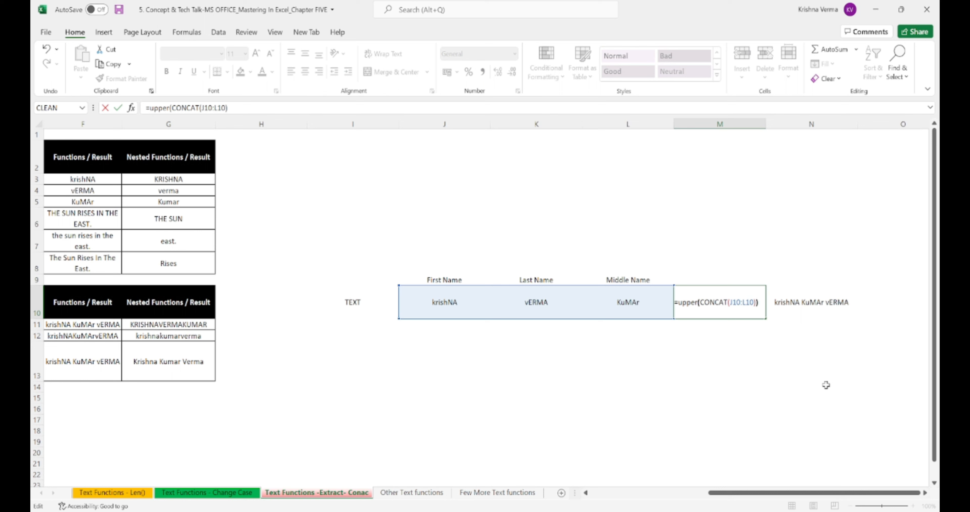
{"action": "key", "text": "Return"}
Wrap N10's space-separated formula in UPPER so it reads =UPPER(CONCAT(J10," ",L10," ",K10)).
{"action": "key", "text": "Up"}
{"action": "key", "text": "Right"}
{"action": "key", "text": "F2"}
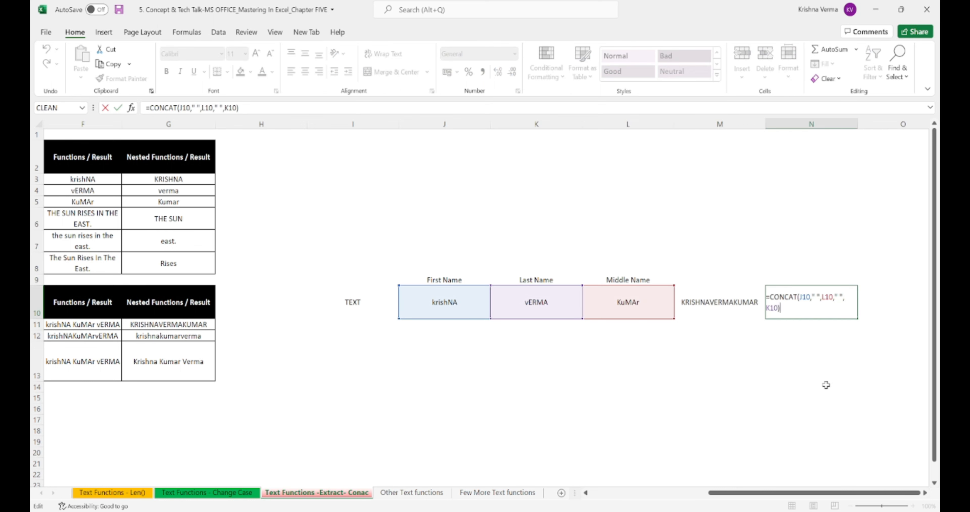
{"action": "type", "text": "up"}
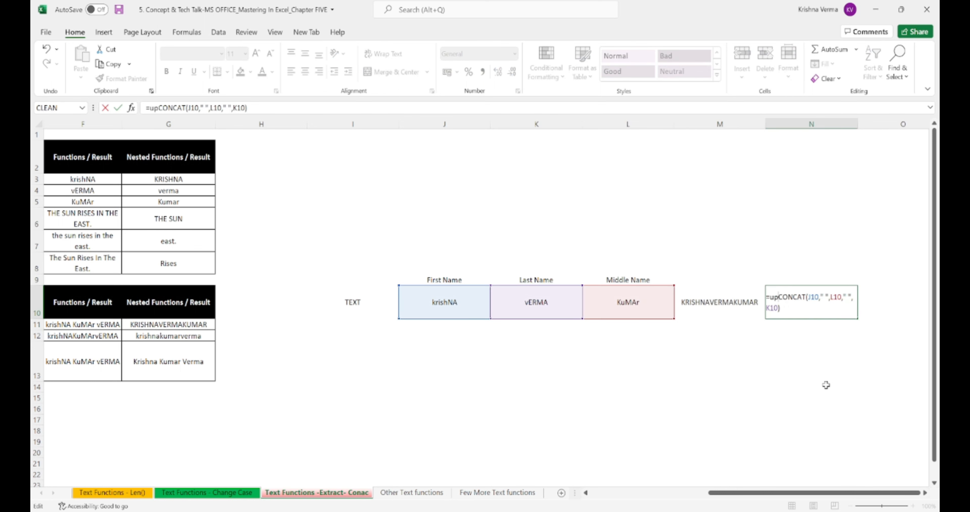
{"action": "type", "text": "per("}
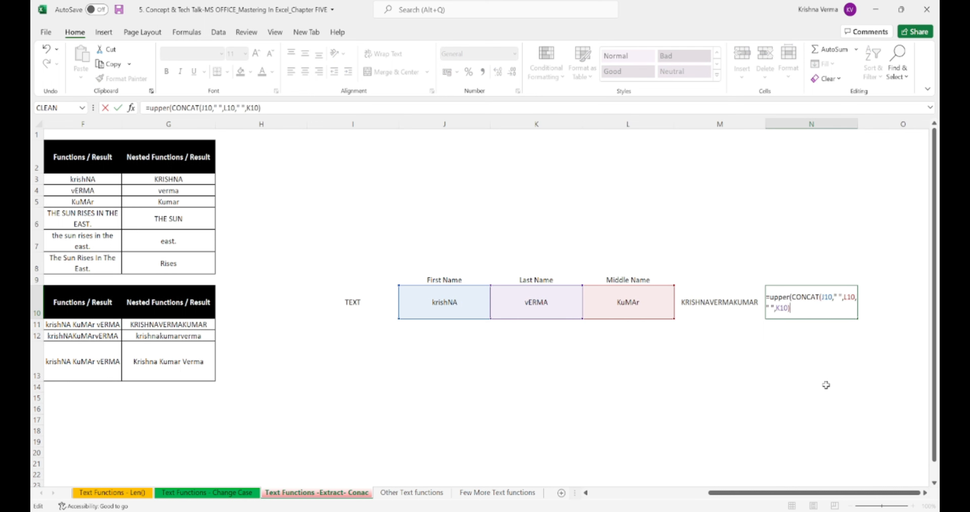
{"action": "key", "text": "Return"}
{"action": "key", "text": "Up"}
Compare the source names in J10:L10 with the nested formula results in M10 and N10.
{"action": "key", "text": "Left"}
{"action": "key", "text": "Left"}
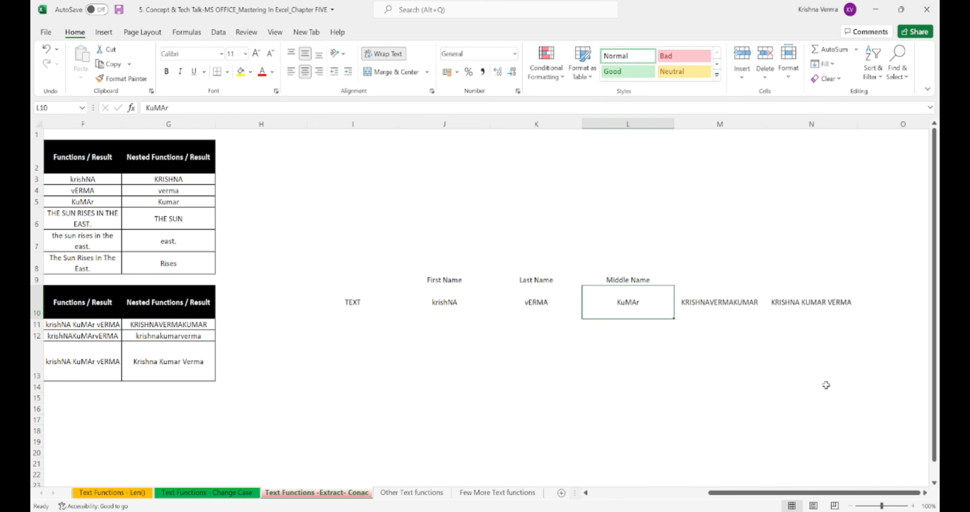
{"action": "key", "text": "Right"}
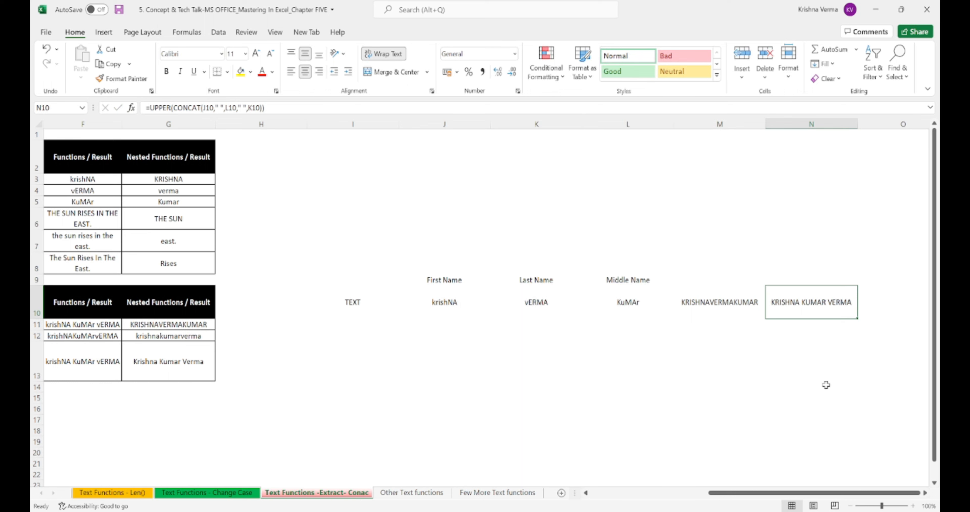
{"action": "key", "text": "Left"}
{"action": "key", "text": "Left"}
{"action": "key", "text": "Left"}
{"action": "key", "text": "Left"}
{"action": "key", "text": "Down"}
{"action": "key", "text": "Up"}
{"action": "key", "text": "Up"}
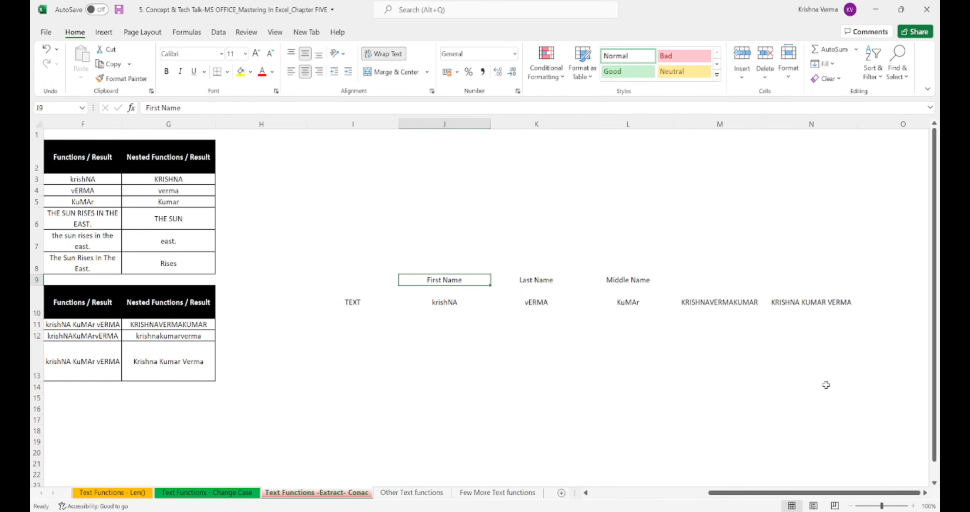
{"action": "key", "text": "Down"}
{"action": "key", "text": "shift+Right"}
{"action": "key", "text": "shift+Right"}
{"action": "key", "text": "Right"}
{"action": "key", "text": "Right"}
{"action": "key", "text": "Right"}
{"action": "key", "text": "Right"}
{"action": "key", "text": "Left"}
{"action": "key", "text": "Left"}
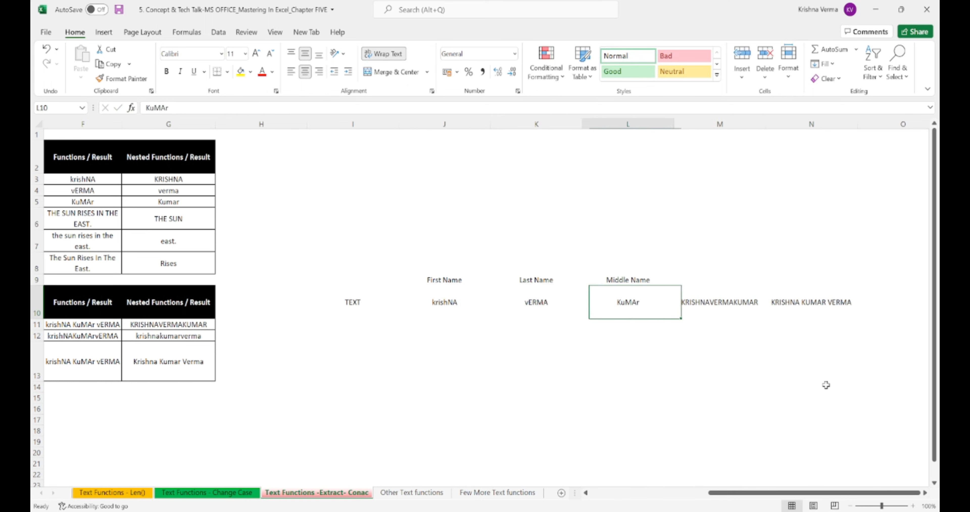
Examine the function tables and the CONCATENATE() entry at the start of the sheet.
{"action": "key", "text": "Left"}
{"action": "key", "text": "Left"}
{"action": "key", "text": "Left"}
{"action": "key", "text": "Left"}
{"action": "key", "text": "Left"}
{"action": "key", "text": "Left"}
{"action": "key", "text": "Left"}
{"action": "key", "text": "Left"}
{"action": "key", "text": "Left"}
{"action": "key", "text": "Left"}
{"action": "key", "text": "Left"}
{"action": "key", "text": "Up"}
{"action": "key", "text": "Up"}
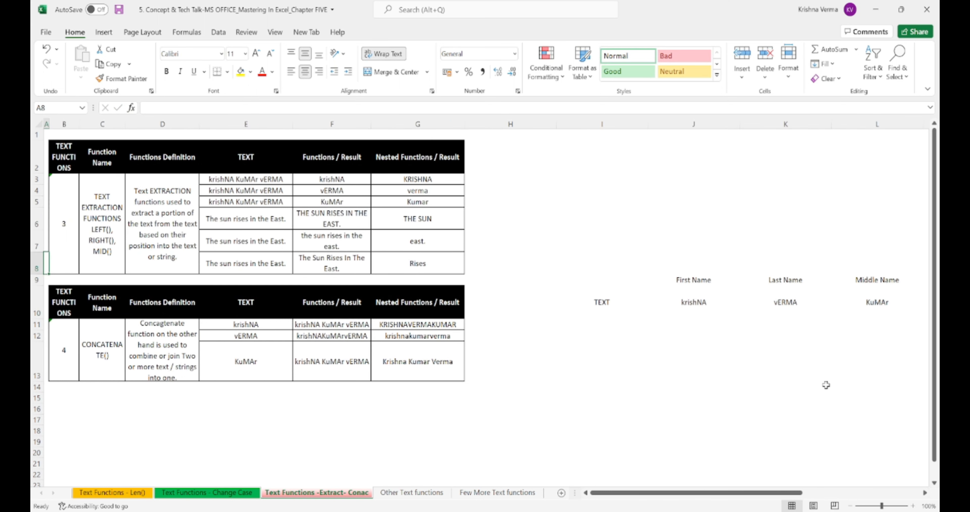
{"action": "key", "text": "Right"}
{"action": "key", "text": "Right"}
{"action": "key", "text": "Right"}
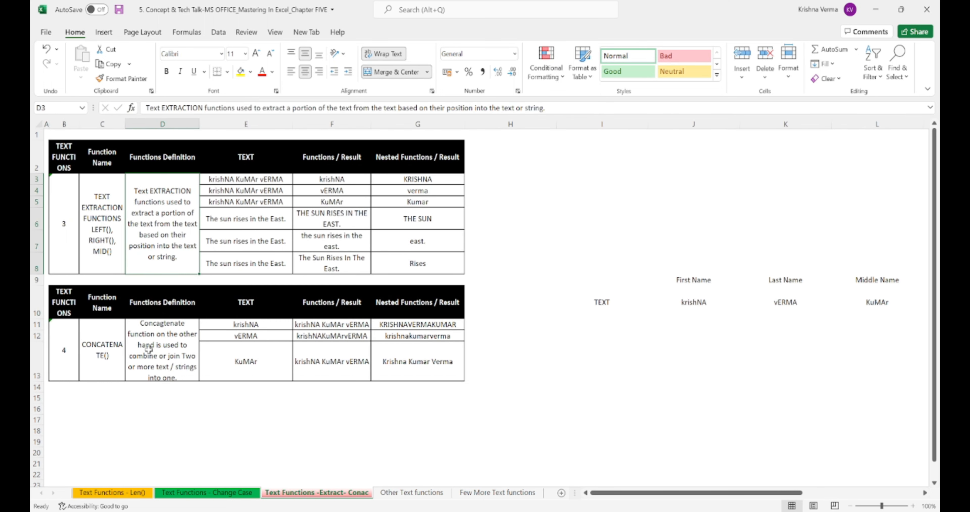
{"action": "left_click", "coordinate": [111, 356]}
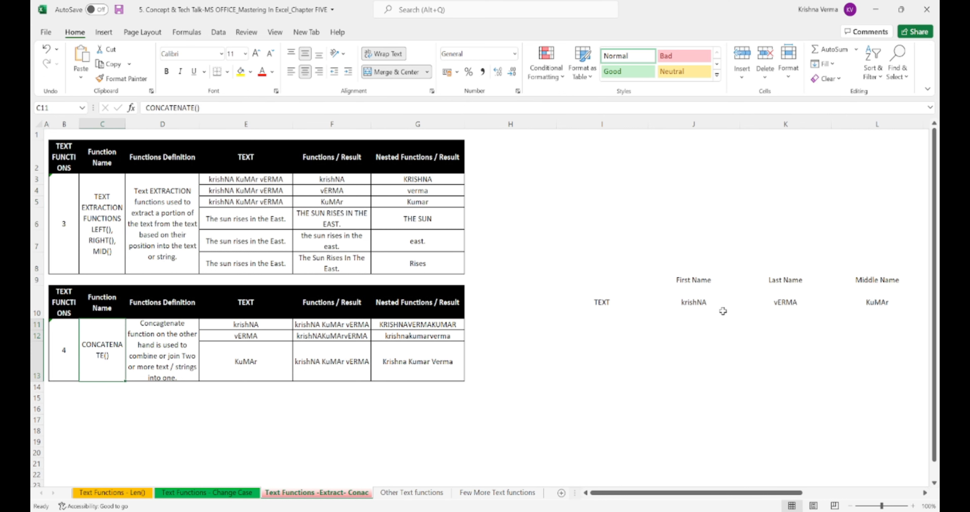
Review the nested UPPER and CONCAT formulas in M10 and N10, and return to the first column.
{"action": "left_click", "coordinate": [871, 280]}
{"action": "key", "text": "Down"}
{"action": "key", "text": "Right"}
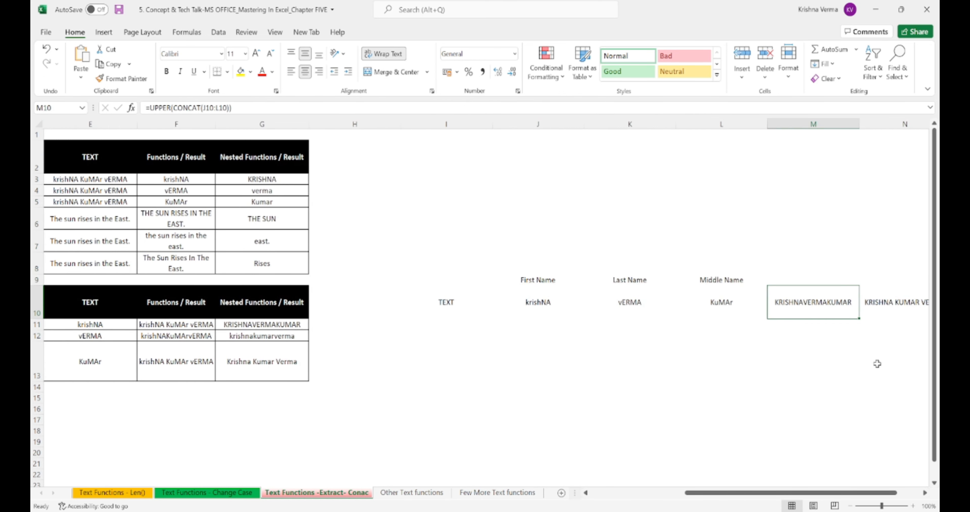
{"action": "key", "text": "Right"}
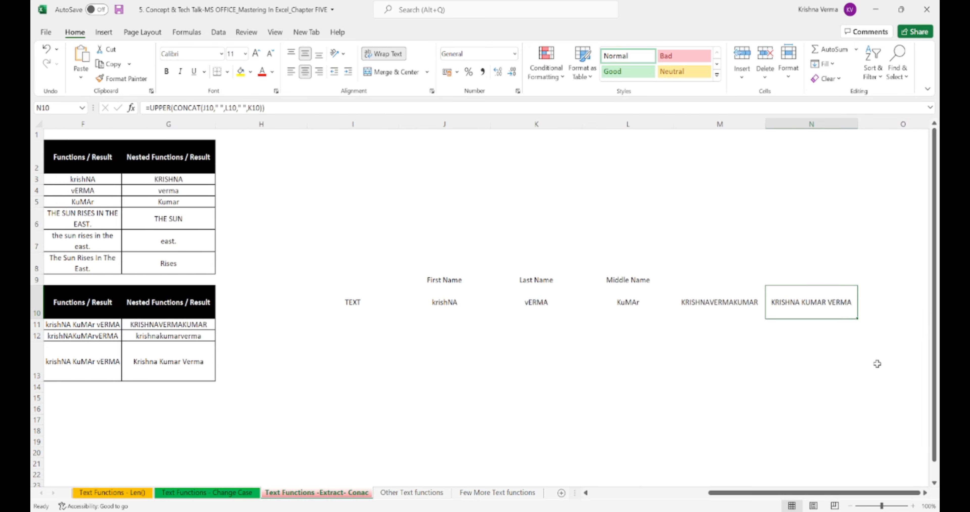
{"action": "key", "text": "Left"}
{"action": "key", "text": "Left"}
{"action": "key", "text": "Left"}
{"action": "key", "text": "Left"}
{"action": "key", "text": "Left"}
{"action": "key", "text": "Left"}
{"action": "key", "text": "Left"}
{"action": "key", "text": "Left"}
{"action": "key", "text": "Left"}
{"action": "key", "text": "Left"}
{"action": "key", "text": "Left"}
{"action": "key", "text": "Left"}
{"action": "key", "text": "Left"}
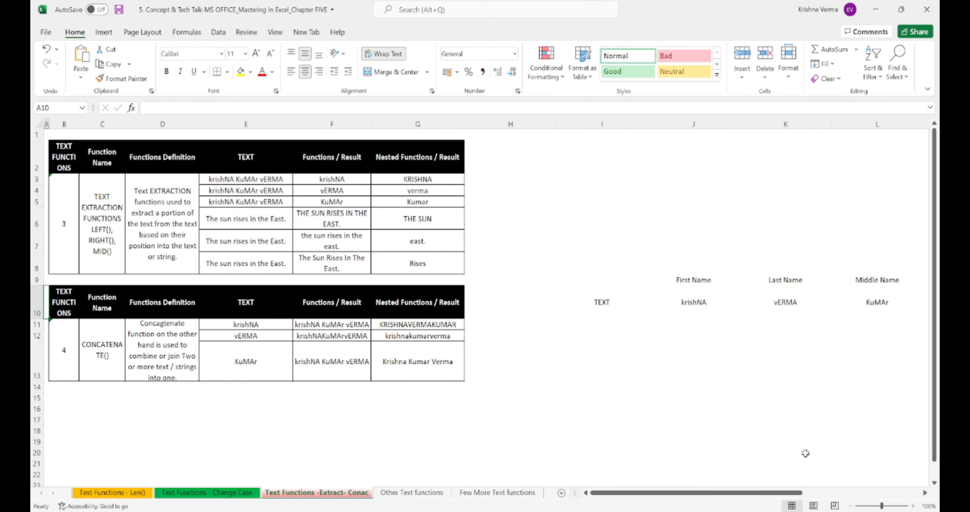
Switch to the Other Text functions sheet and examine the Find entry's sample texts and formulas in row 3.
{"action": "left_click", "coordinate": [406, 493]}
{"action": "left_click", "coordinate": [210, 200]}
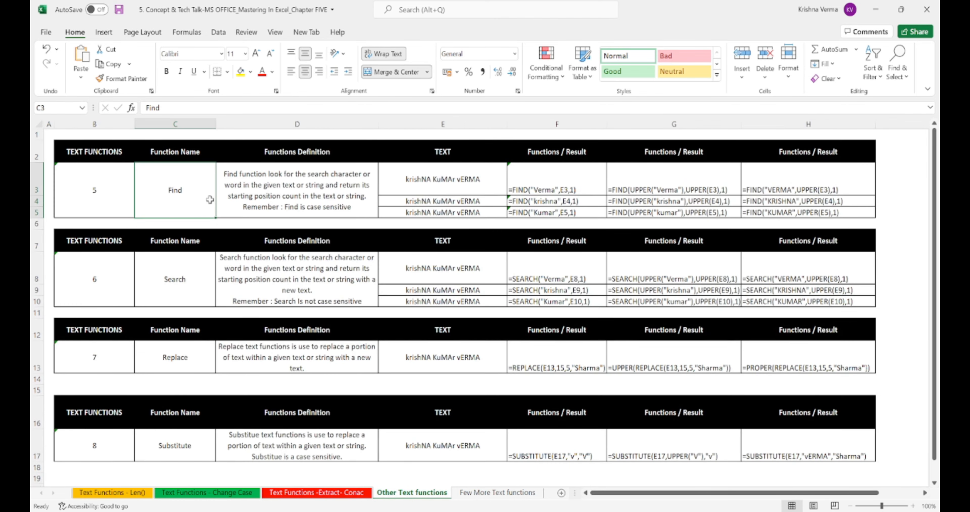
{"action": "key", "text": "Right"}
{"action": "key", "text": "Right"}
{"action": "key", "text": "shift+Right"}
{"action": "key", "text": "shift+Left"}
{"action": "key", "text": "shift+Down"}
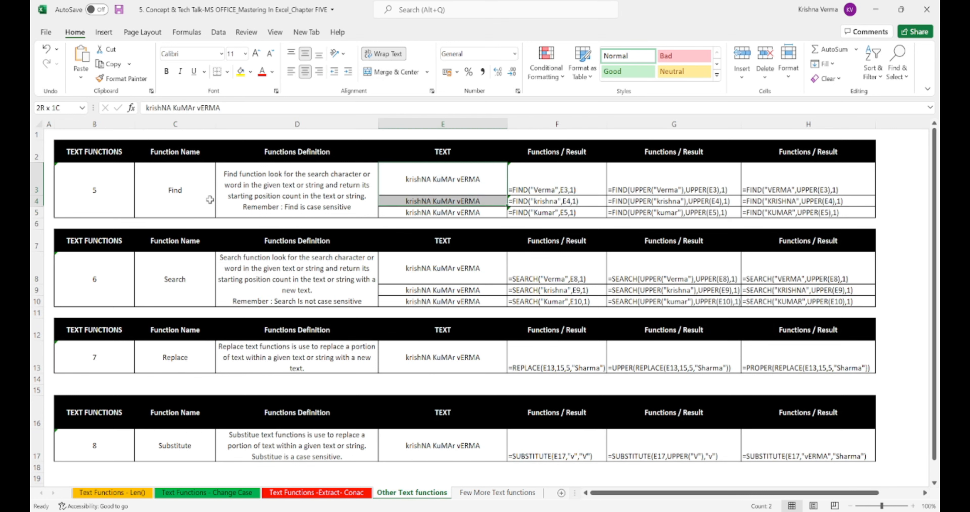
{"action": "key", "text": "Right"}
{"action": "key", "text": "Right"}
{"action": "key", "text": "Right"}
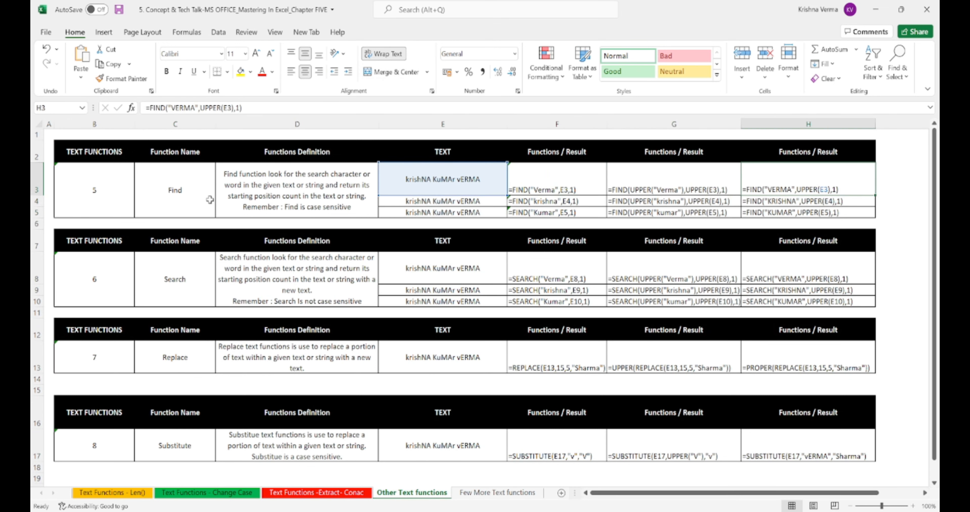
{"action": "key", "text": "Right"}
{"action": "key", "text": "Left"}
{"action": "key", "text": "Left"}
{"action": "key", "text": "Left"}
{"action": "key", "text": "Left"}
{"action": "key", "text": "Left"}
{"action": "key", "text": "Left"}
{"action": "key", "text": "Left"}
{"action": "key", "text": "Left"}
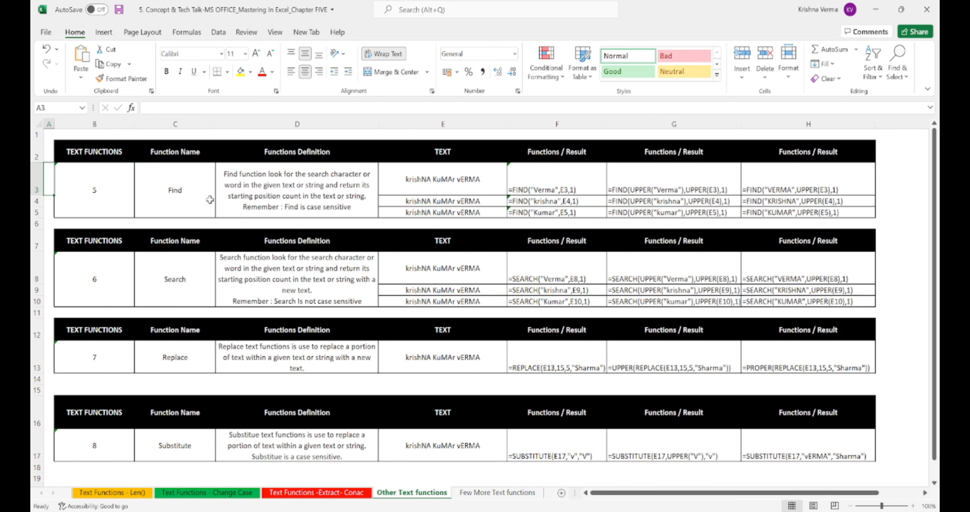
{"action": "key", "text": "Right"}
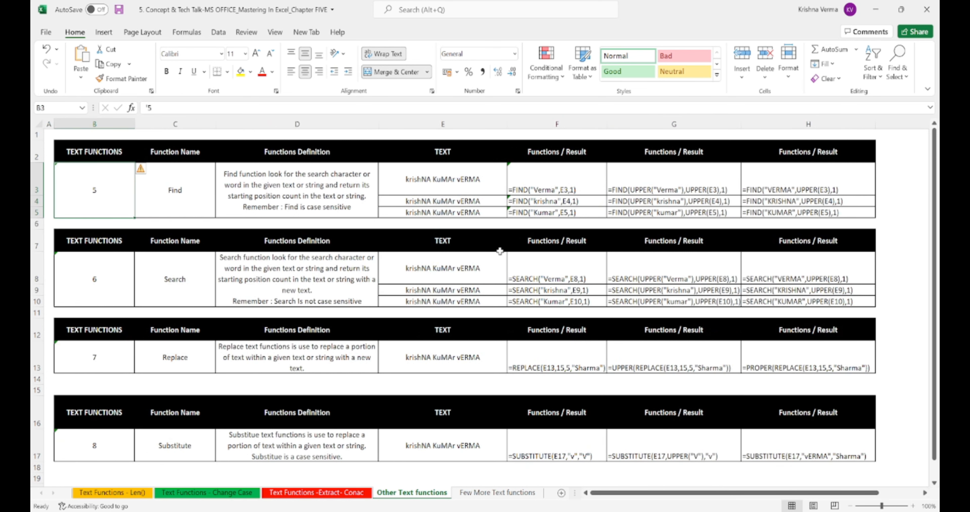
Inspect the arguments of the FIND formula in F3 without changing them.
{"action": "left_click", "coordinate": [553, 170]}
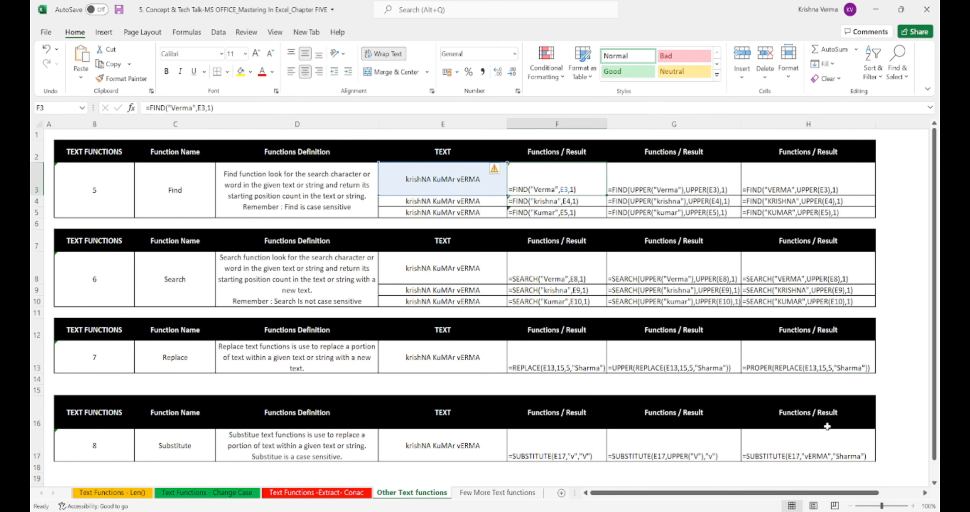
{"action": "double_click", "coordinate": [518, 185]}
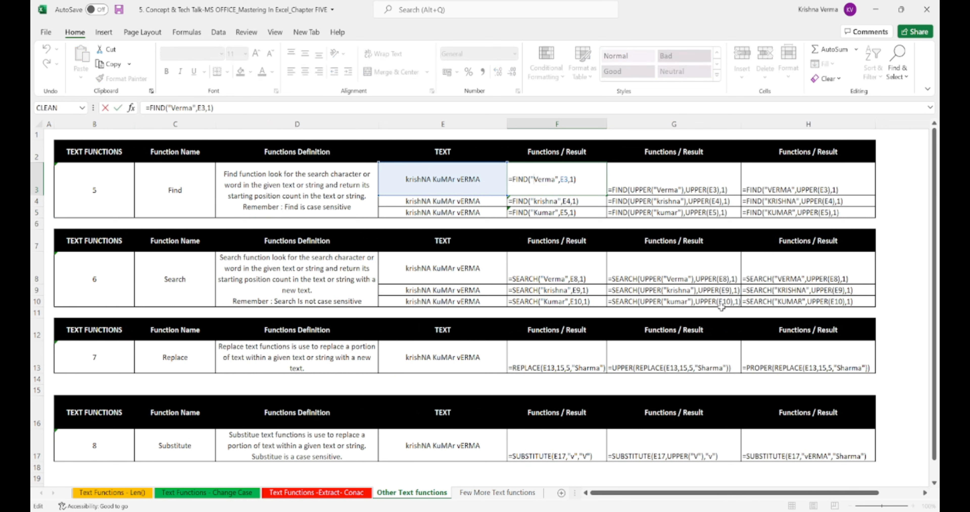
{"action": "key", "text": "shift+Right"}
{"action": "key", "text": "shift+Right"}
{"action": "key", "text": "shift+Right"}
{"action": "key", "text": "shift+Right"}
{"action": "key", "text": "shift+Right"}
{"action": "key", "text": "shift+Right"}
{"action": "key", "text": "Right"}
{"action": "key", "text": "Right"}
{"action": "key", "text": "Return"}
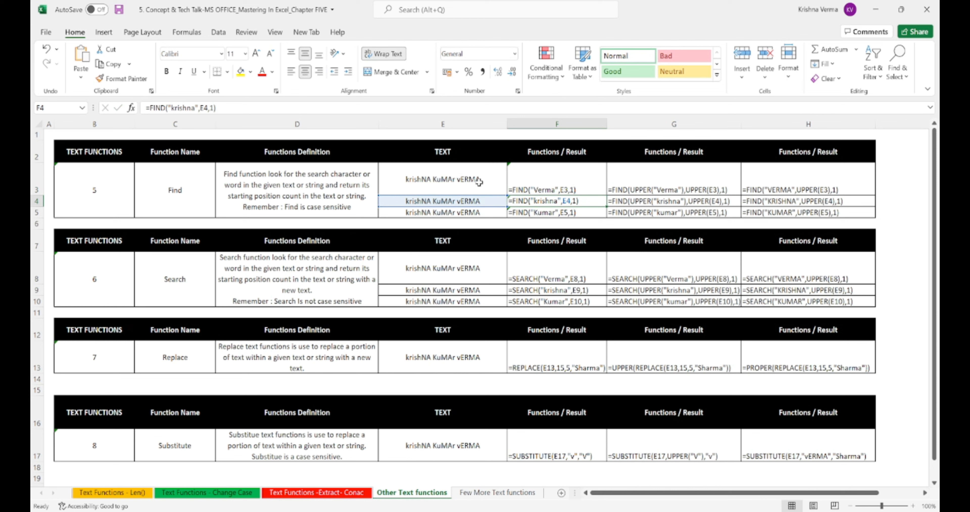
Compare the three FIND formulas in F3:F5.
{"action": "left_click", "coordinate": [549, 192]}
{"action": "left_click", "coordinate": [545, 203]}
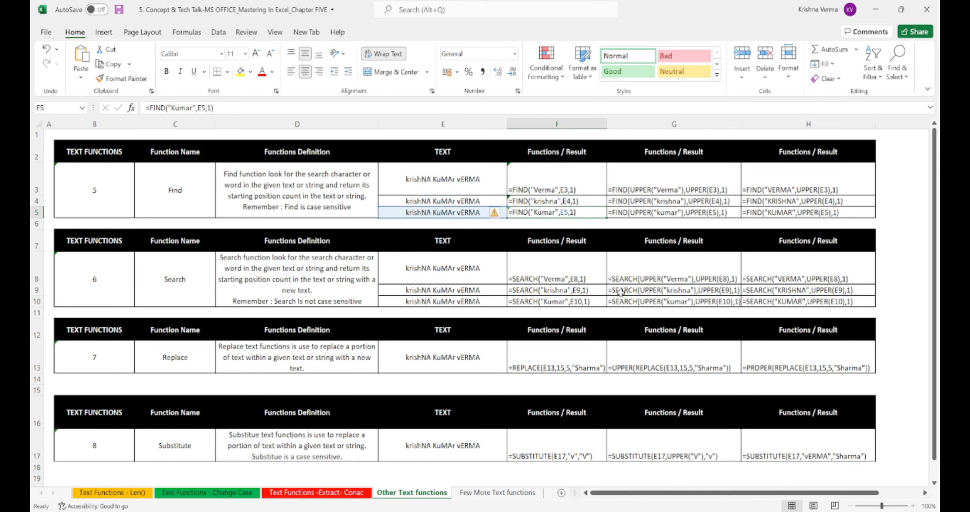
{"action": "key", "text": "Up"}
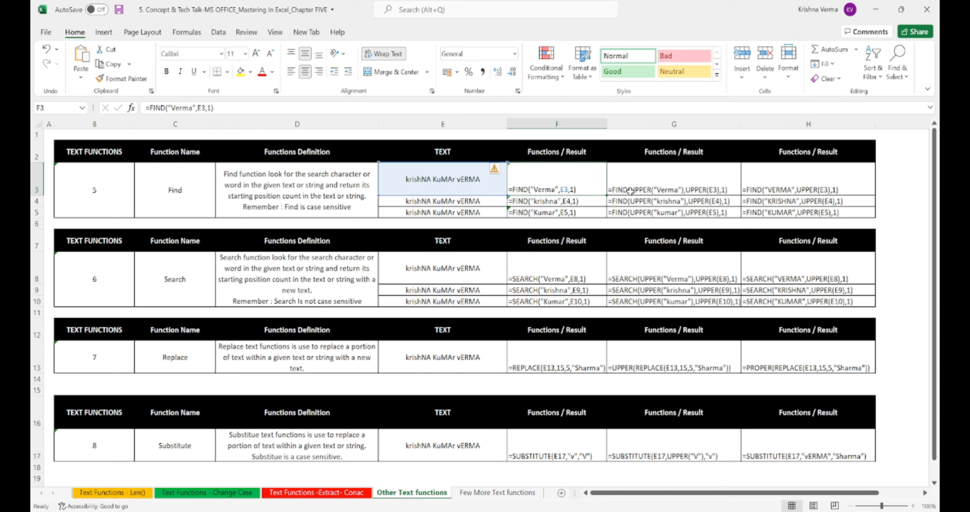
Inspect the FIND formula in G3 in edit mode, highlighting its UPPER-wrapped search text.
{"action": "left_click", "coordinate": [616, 191]}
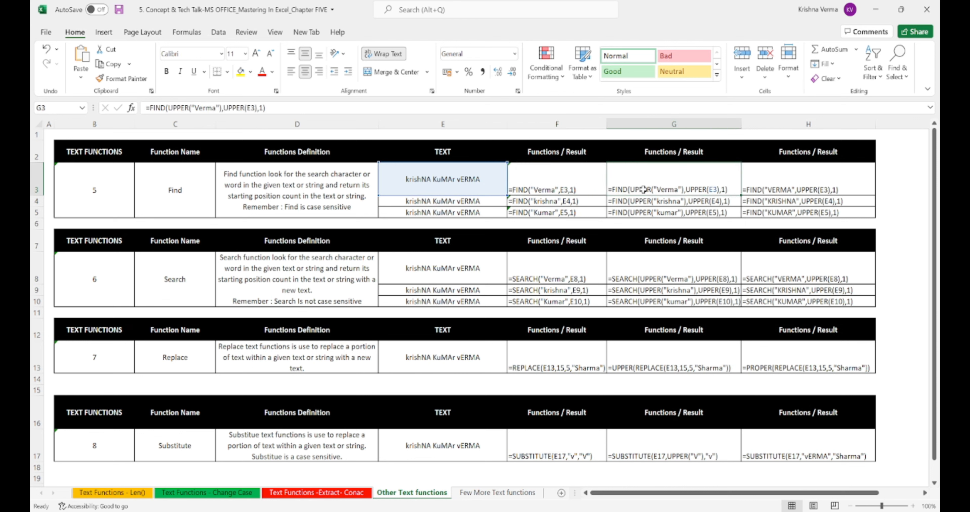
{"action": "double_click", "coordinate": [660, 188]}
{"action": "key", "text": "Left"}
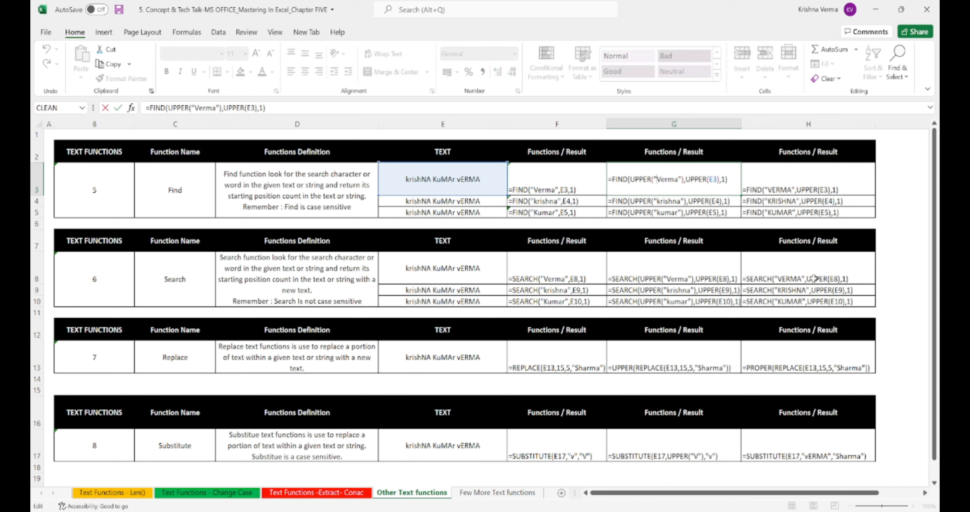
{"action": "key", "text": "shift+Right"}
{"action": "key", "text": "shift+Right"}
{"action": "key", "text": "Right"}
{"action": "key", "text": "shift+Left"}
{"action": "key", "text": "shift+Left"}
{"action": "key", "text": "shift+Left"}
{"action": "key", "text": "shift+Left"}
{"action": "key", "text": "shift+Left"}
{"action": "key", "text": "Left"}
{"action": "key", "text": "Left"}
{"action": "key", "text": "shift+Right"}
{"action": "key", "text": "shift+Right"}
{"action": "key", "text": "shift+Right"}
{"action": "key", "text": "shift+Right"}
{"action": "key", "text": "shift+Right"}
{"action": "key", "text": "shift+Right"}
{"action": "key", "text": "shift+Right"}
{"action": "key", "text": "shift+Right"}
{"action": "key", "text": "shift+Right"}
{"action": "key", "text": "shift+Right"}
{"action": "key", "text": "shift+Right"}
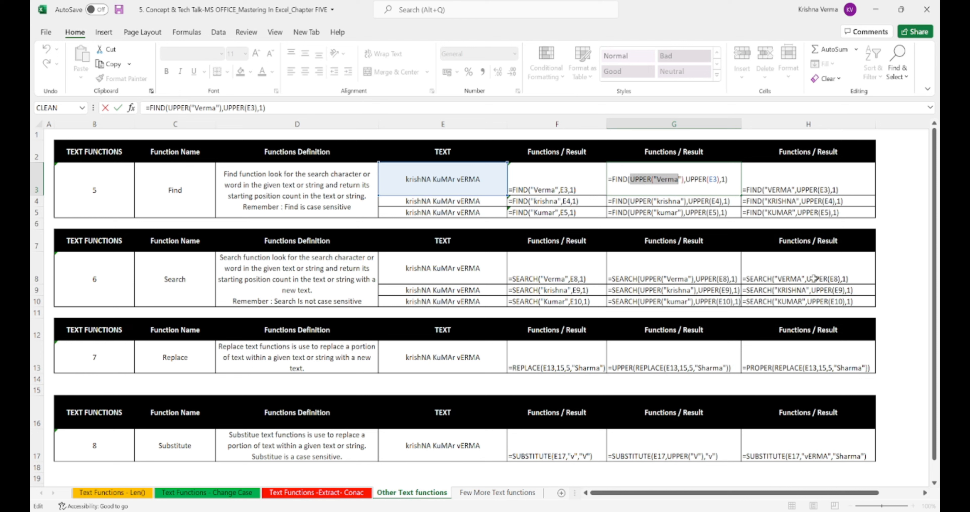
Examine the second UPPER argument of G3's FIND formula, close the formula unchanged, and view the formula in H3.
{"action": "key", "text": "Right"}
{"action": "key", "text": "Right"}
{"action": "key", "text": "Right"}
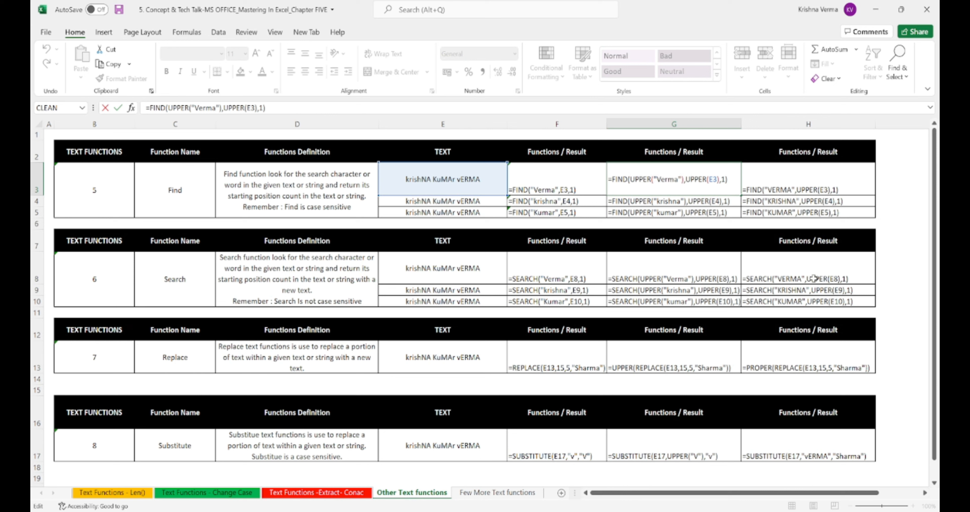
{"action": "key", "text": "shift+Right"}
{"action": "key", "text": "shift+Right"}
{"action": "key", "text": "shift+Right"}
{"action": "key", "text": "shift+Right"}
{"action": "key", "text": "Right"}
{"action": "key", "text": "Return"}
{"action": "key", "text": "Up"}
{"action": "key", "text": "Right"}
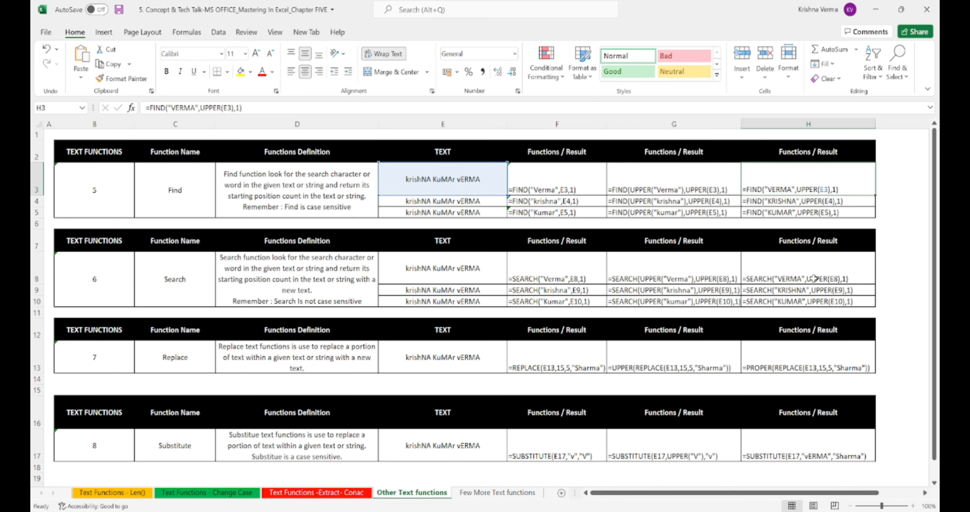
Compare the plain and UPPER-nested FIND formulas in rows 4 and 5.
{"action": "key", "text": "Left"}
{"action": "key", "text": "Left"}
{"action": "key", "text": "Left"}
{"action": "key", "text": "Down"}
{"action": "key", "text": "Right"}
{"action": "key", "text": "Right"}
{"action": "key", "text": "Right"}
{"action": "key", "text": "Left"}
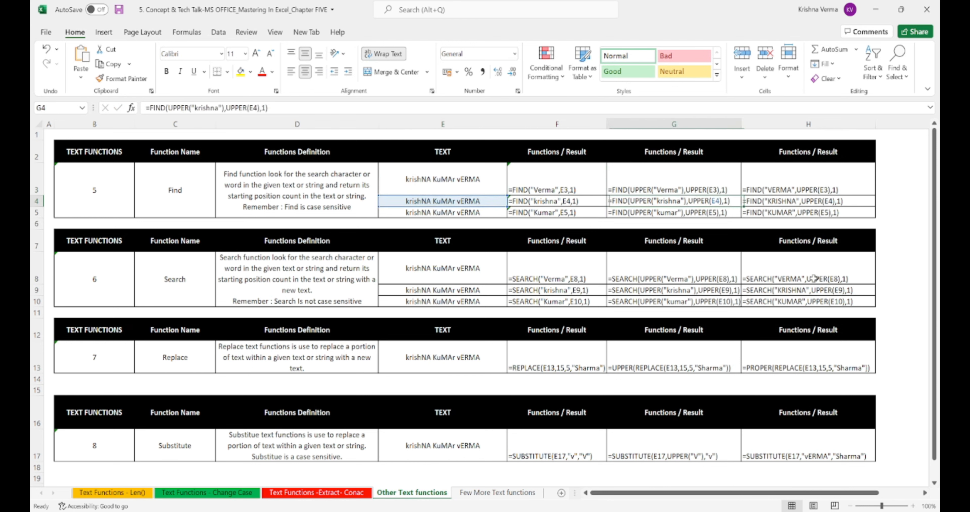
{"action": "key", "text": "shift+Right"}
{"action": "key", "text": "Down"}
{"action": "key", "text": "shift+Right"}
{"action": "key", "text": "Left"}
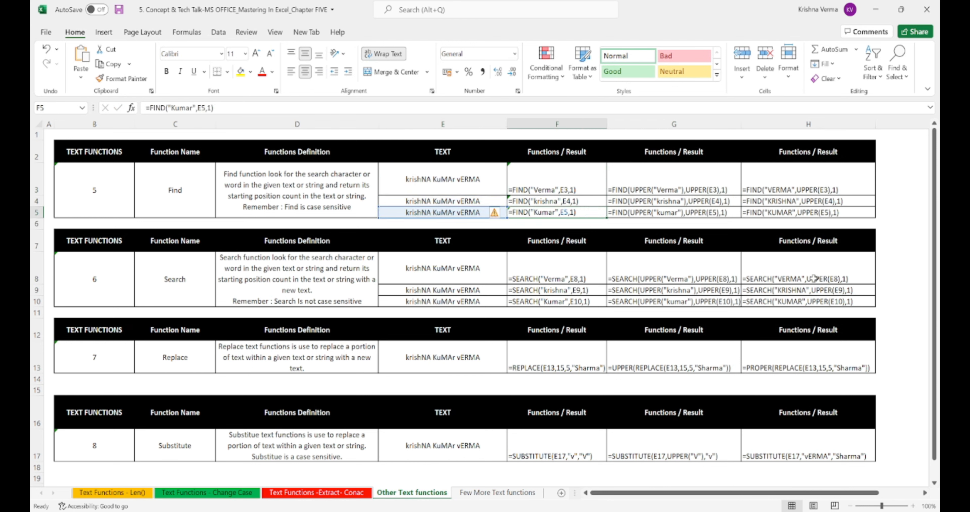
Turn off formula display so the sheet shows calculated results, and check the Find entry in row 3.
{"action": "key", "text": "ctrl+grave"}
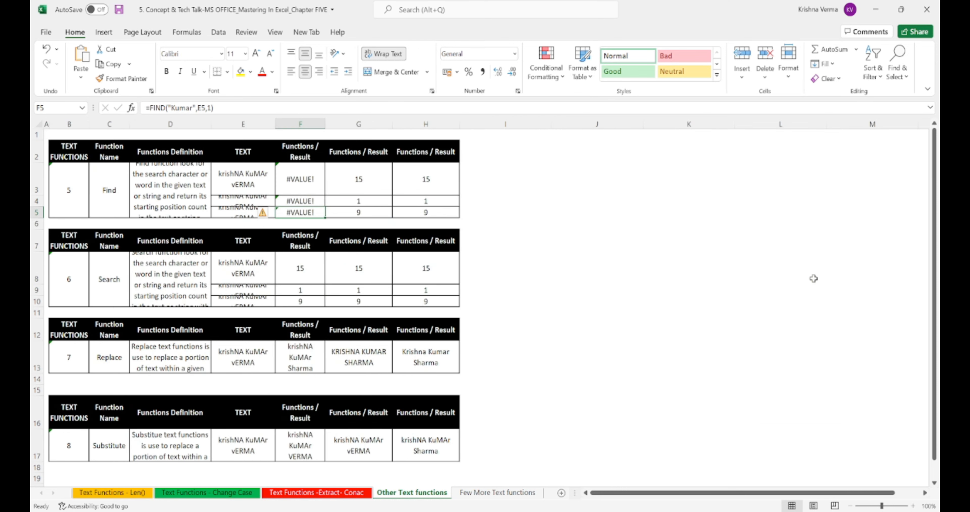
{"action": "left_click", "coordinate": [290, 169]}
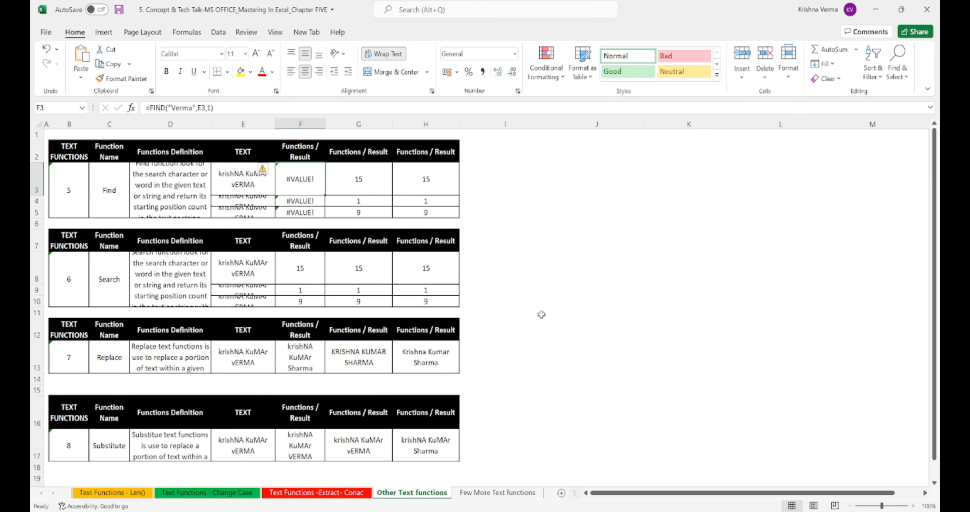
{"action": "key", "text": "Left"}
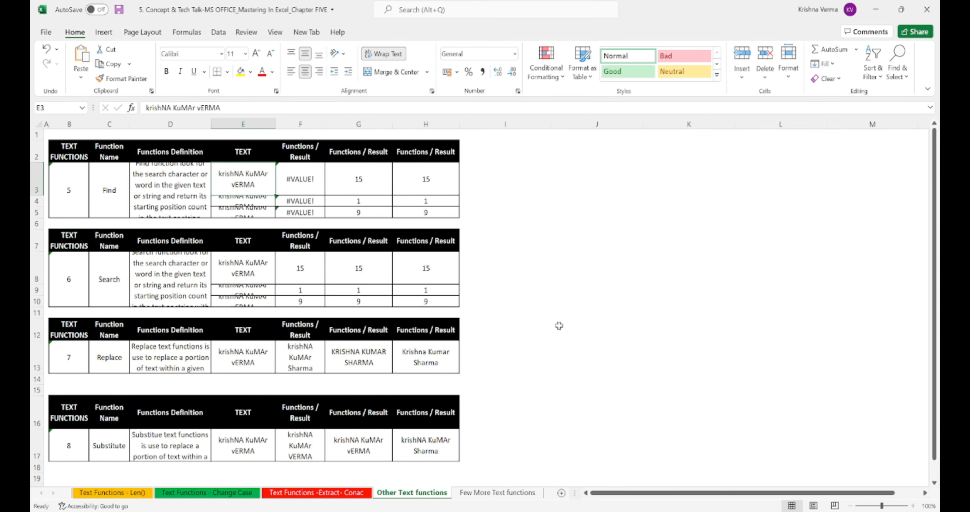
Widen all the sheet's columns to one equal width, undoing the accidental narrowing of every column.
{"action": "left_click", "coordinate": [38, 125]}
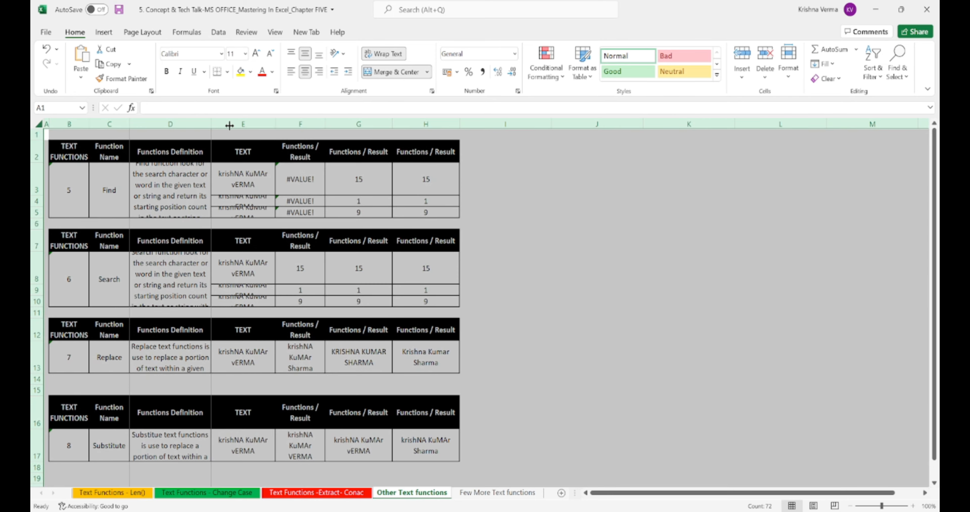
{"action": "left_click_drag", "start_coordinate": [230, 125], "coordinate": [300, 126]}
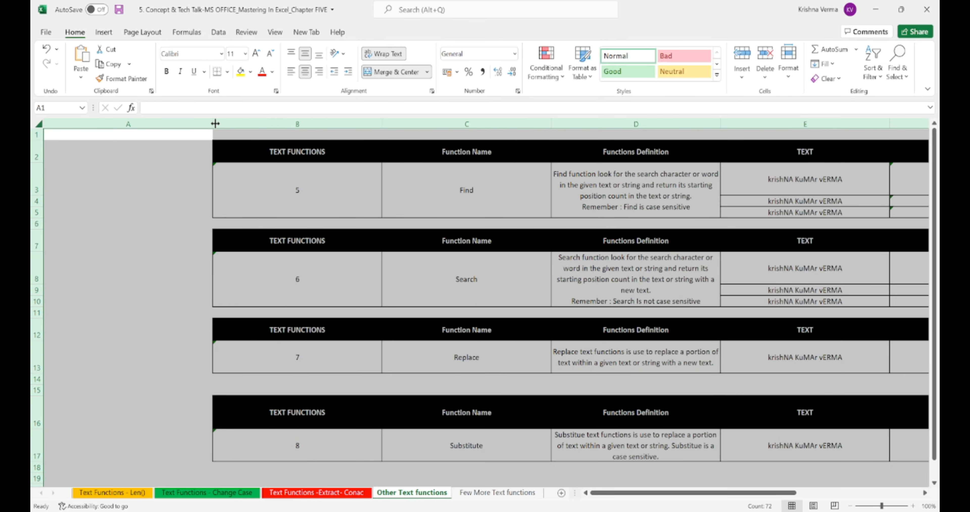
{"action": "left_click_drag", "start_coordinate": [214, 124], "coordinate": [68, 128]}
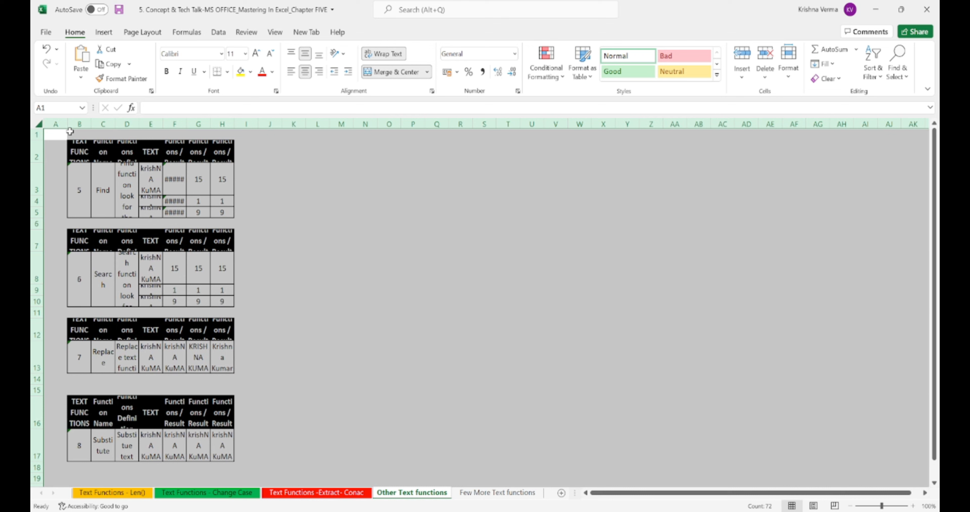
{"action": "key", "text": "ctrl+z"}
Narrow only column A to a thin margin beside the tables.
{"action": "left_click", "coordinate": [80, 143]}
{"action": "key", "text": "BackSpace"}
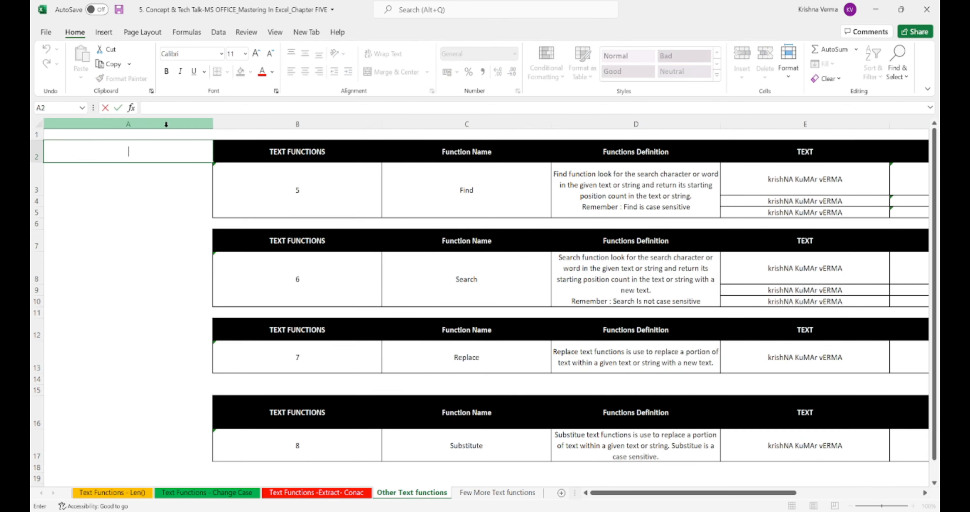
{"action": "left_click", "coordinate": [211, 123]}
{"action": "mouse_move", "coordinate": [64, 133]}
{"action": "left_mouse_down"}
{"action": "mouse_move", "coordinate": [228, 113]}
{"action": "mouse_move", "coordinate": [48, 119]}
{"action": "left_mouse_up"}
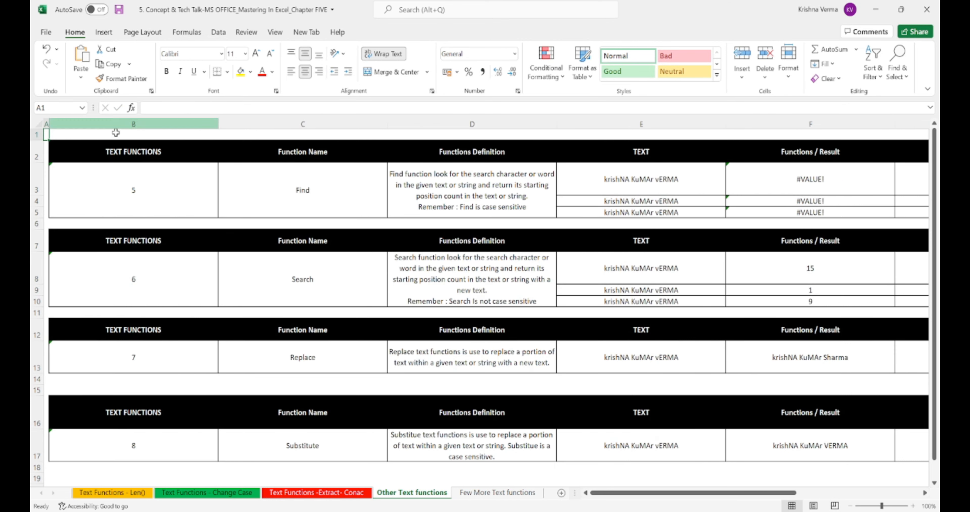
Go across the Find entry's row 3 and check the FIND formula in F3 without changing it.
{"action": "left_click", "coordinate": [339, 167]}
{"action": "key", "text": "Right"}
{"action": "key", "text": "Right"}
{"action": "key", "text": "Right"}
{"action": "key", "text": "Right"}
{"action": "key", "text": "Right"}
{"action": "key", "text": "Left"}
{"action": "key", "text": "Left"}
{"action": "key", "text": "Left"}
{"action": "key", "text": "Right"}
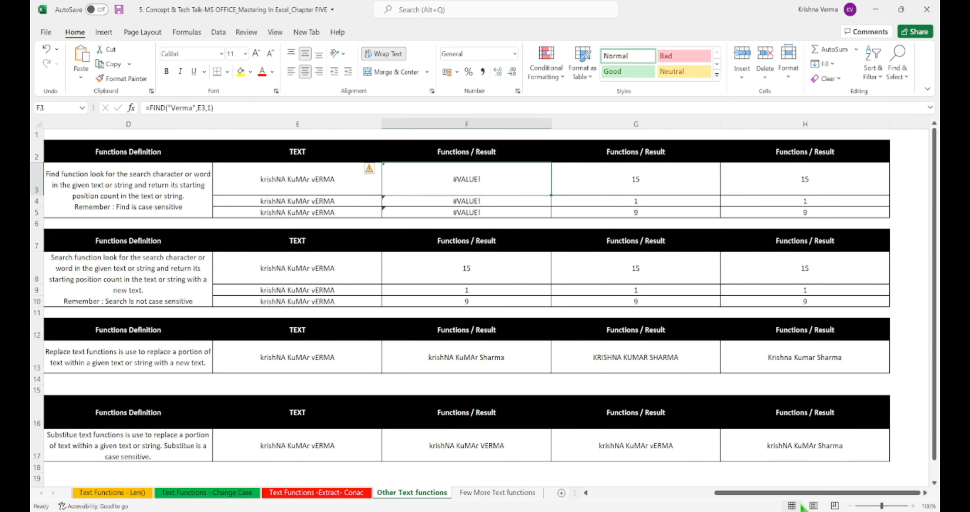
{"action": "key", "text": "F2"}
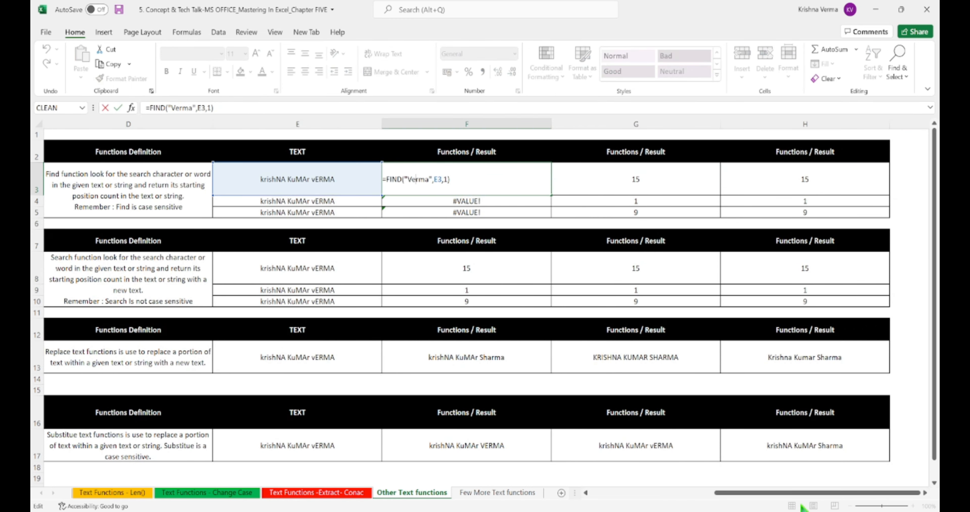
{"action": "key", "text": "Return"}
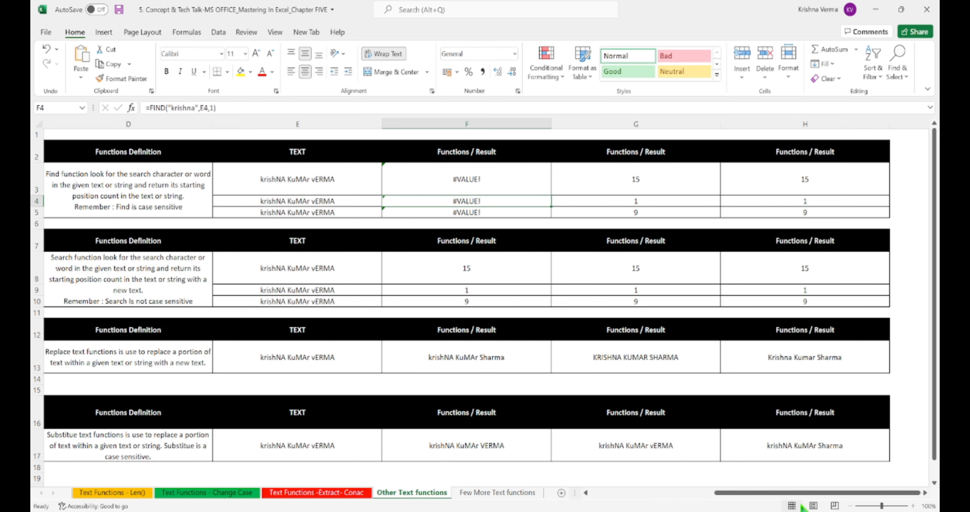
Inspect the lowercase search text in F4's FIND formula, leave it unchanged, and return to the first columns.
{"action": "key", "text": "F2"}
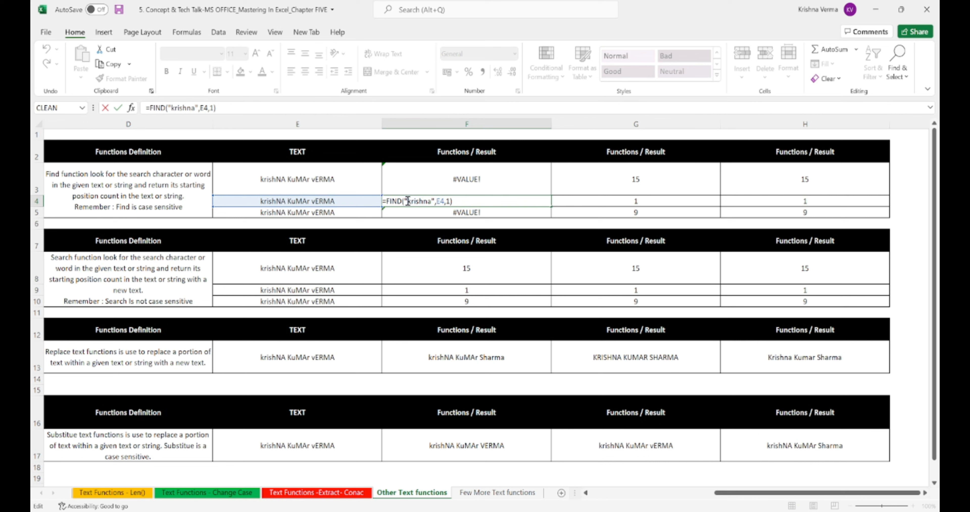
{"action": "key", "text": "shift+Right"}
{"action": "key", "text": "shift+Right"}
{"action": "key", "text": "shift+Right"}
{"action": "key", "text": "shift+Right"}
{"action": "key", "text": "Return"}
{"action": "key", "text": "Left"}
{"action": "key", "text": "Left"}
{"action": "key", "text": "Left"}
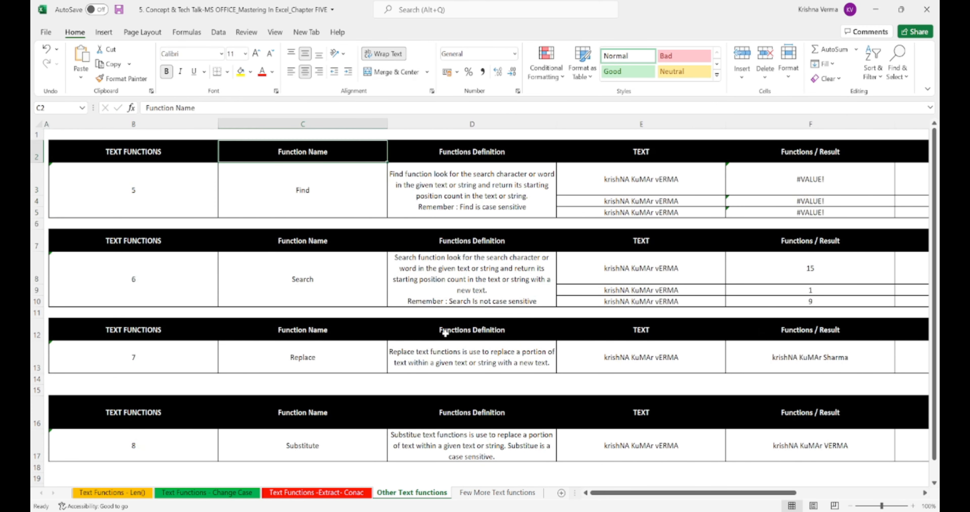
Review the Find entry's definition, sample text and results across row 3, ending on F3.
{"action": "key", "text": "Right"}
{"action": "key", "text": "Right"}
{"action": "key", "text": "Right"}
{"action": "key", "text": "Right"}
{"action": "key", "text": "Right"}
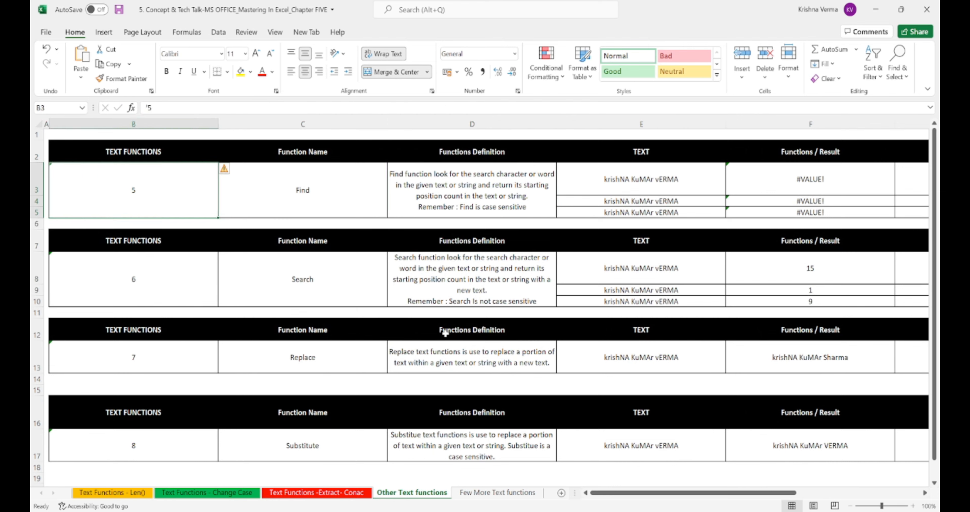
{"action": "key", "text": "Left"}
{"action": "key", "text": "Left"}
{"action": "key", "text": "Left"}
{"action": "key", "text": "Left"}
{"action": "key", "text": "Left"}
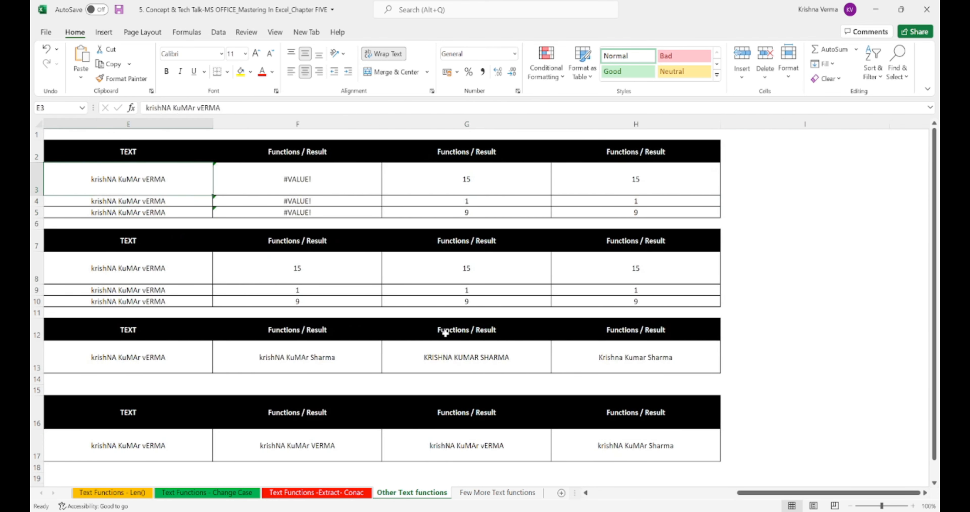
{"action": "key", "text": "Right"}
{"action": "key", "text": "Right"}
{"action": "key", "text": "Right"}
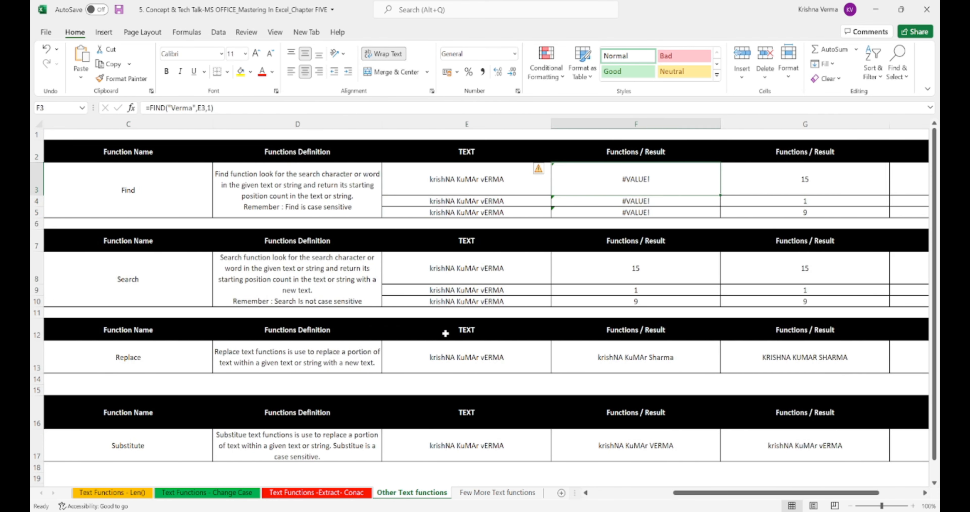
Highlight the search text inside F3's FIND formula and close the formula unchanged.
{"action": "key", "text": "F2"}
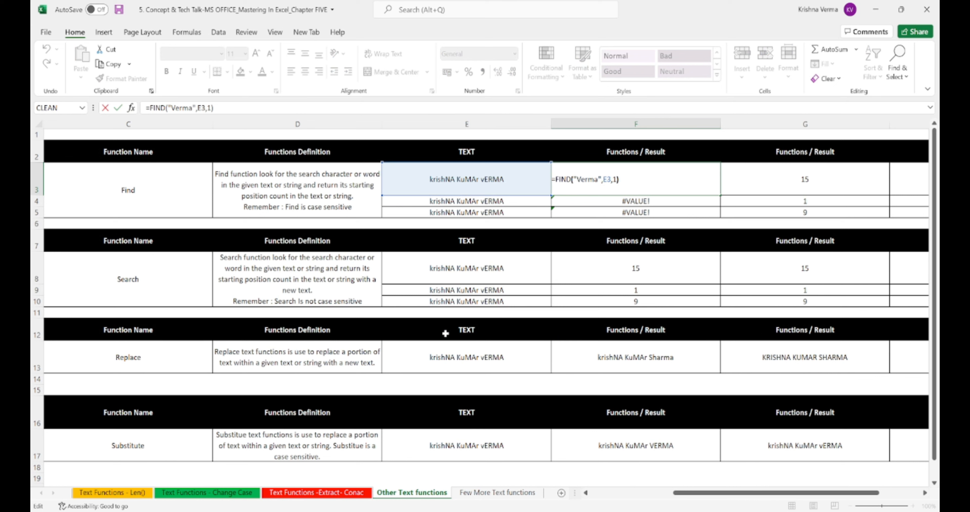
{"action": "key", "text": "shift+Right"}
{"action": "key", "text": "shift+Right"}
{"action": "key", "text": "shift+Right"}
{"action": "key", "text": "shift+Right"}
{"action": "key", "text": "Return"}
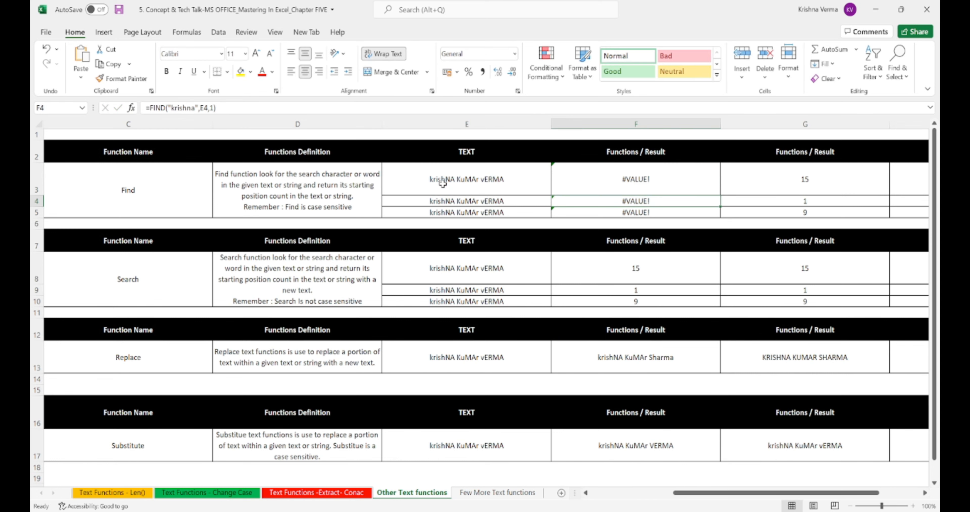
Check the FIND formula in F5 and review the results in F3:F5 against the sample text.
{"action": "key", "text": "Down"}
{"action": "key", "text": "F2"}
{"action": "key", "text": "Escape"}
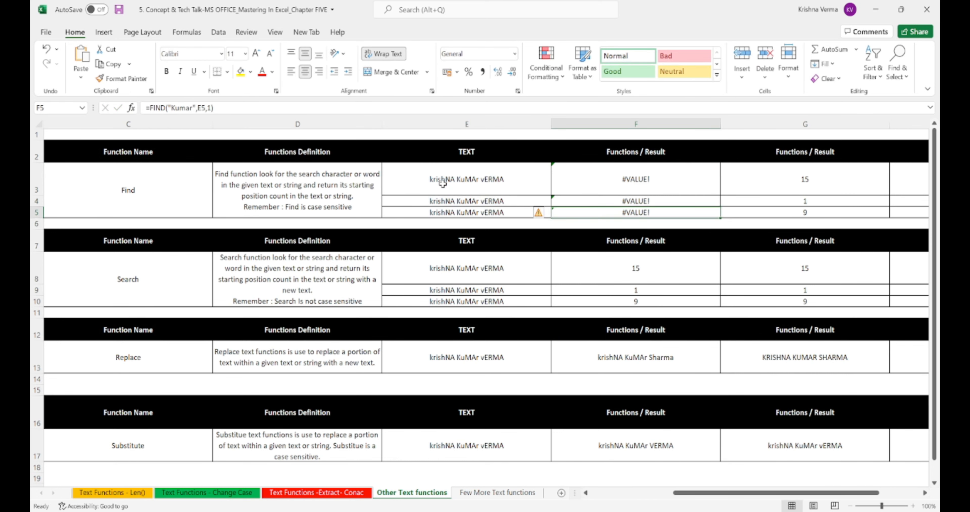
{"action": "key", "text": "Up"}
{"action": "key", "text": "Up"}
{"action": "key", "text": "shift+Down"}
{"action": "key", "text": "shift+Down"}
{"action": "key", "text": "Left"}
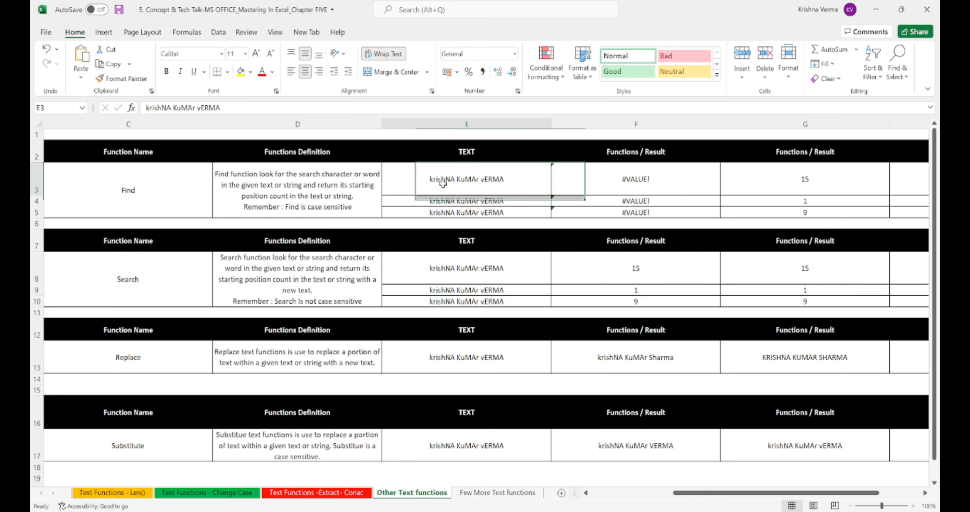
{"action": "key", "text": "Right"}
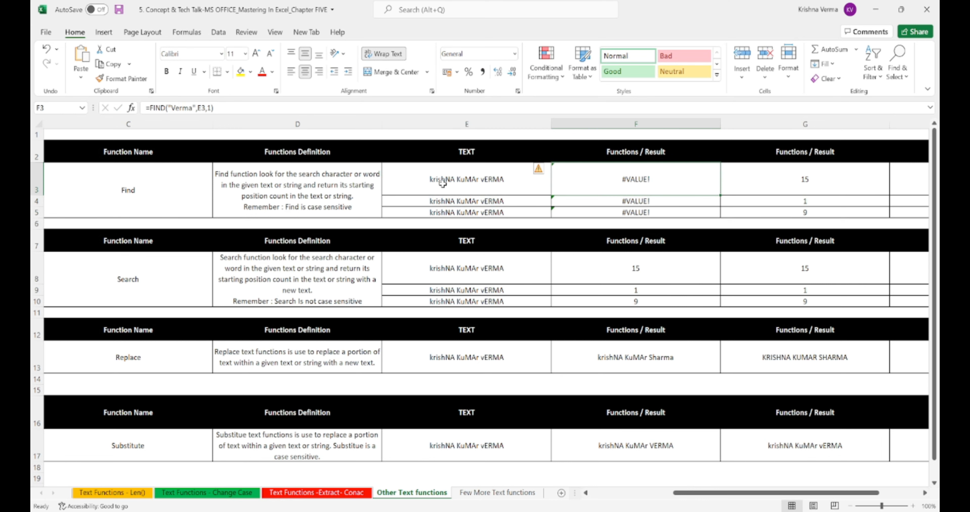
Compare the letter case of E3's sample text with the search text in F3's FIND formula, and review F4:F5.
{"action": "key", "text": "Left"}
{"action": "key", "text": "Left"}
{"action": "key", "text": "Right"}
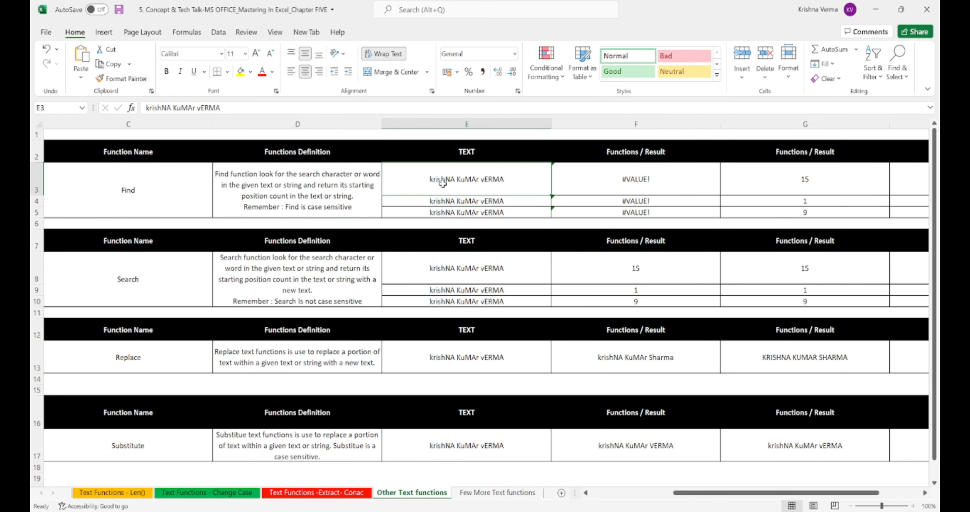
{"action": "key", "text": "Right"}
{"action": "key", "text": "F2"}
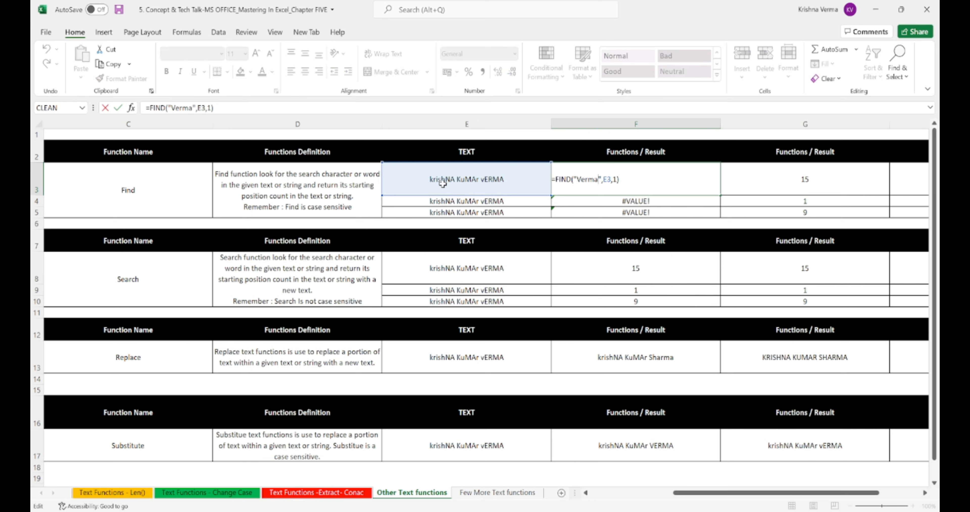
{"action": "key", "text": "shift+Left"}
{"action": "key", "text": "shift+Left"}
{"action": "key", "text": "shift+Left"}
{"action": "key", "text": "Return"}
{"action": "key", "text": "Up"}
{"action": "key", "text": "Down"}
{"action": "key", "text": "Down"}
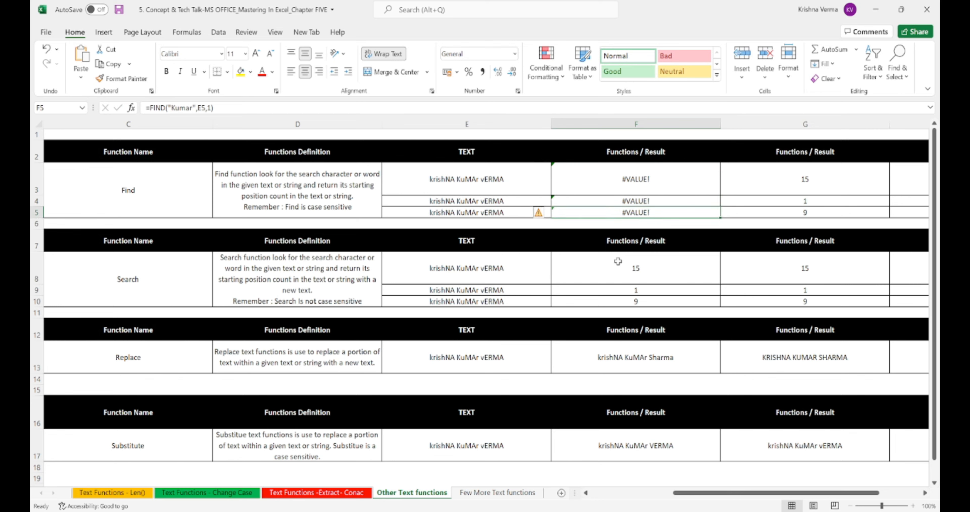
Inspect the UPPER-nested FIND formula in G3, and switch to the Text Functions - Change Case sheet.
{"action": "key", "text": "Up"}
{"action": "key", "text": "Up"}
{"action": "scroll", "coordinate": [618, 261], "scroll_direction": "right", "scroll_amount": 3}
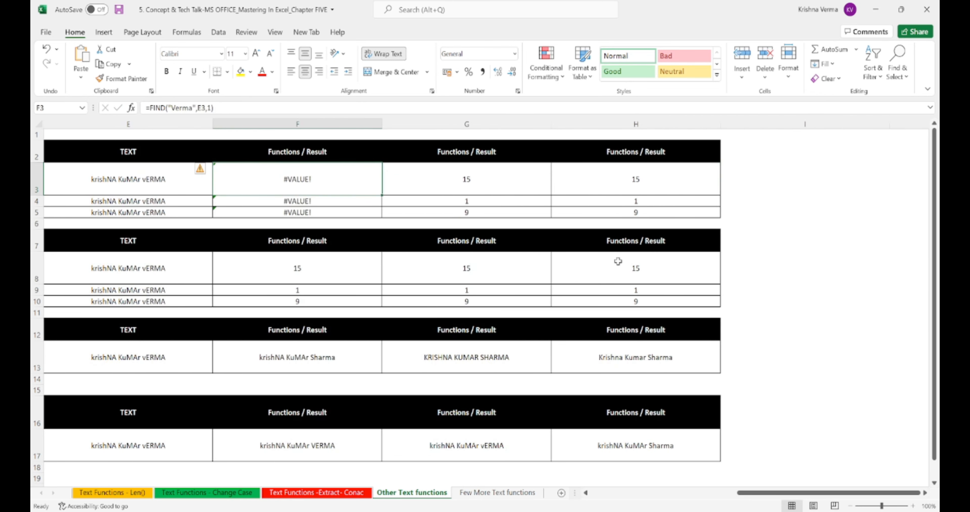
{"action": "scroll", "coordinate": [618, 261], "scroll_direction": "left", "scroll_amount": 3}
{"action": "key", "text": "Right"}
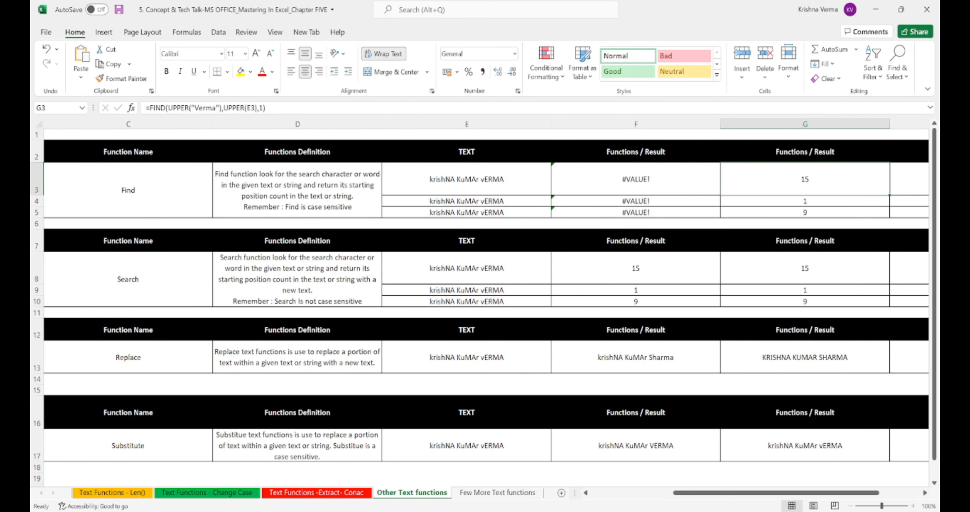
{"action": "key", "text": "F2"}
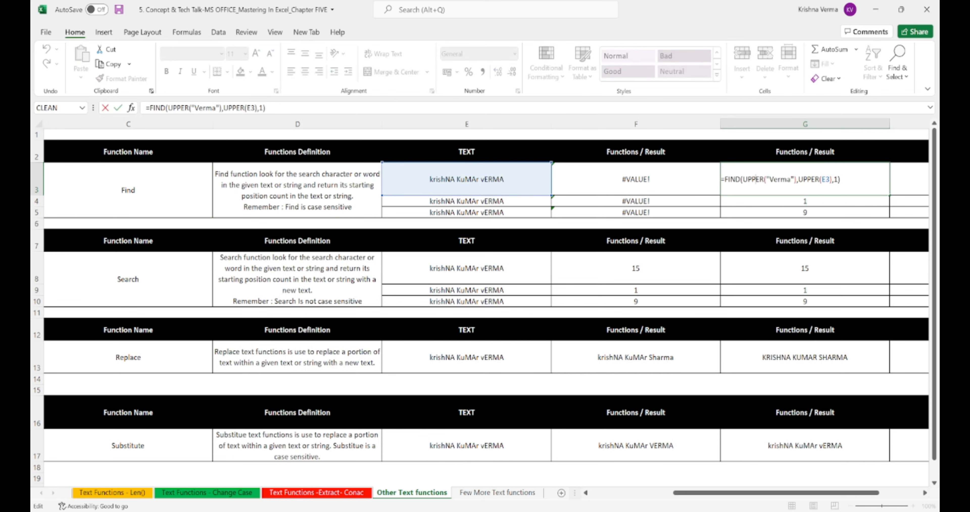
{"action": "left_click", "coordinate": [234, 493]}
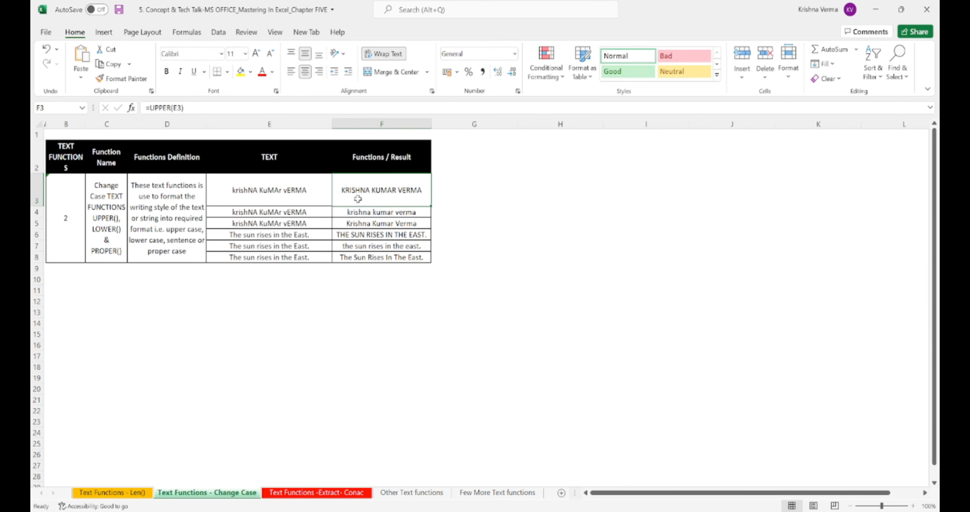
Check the LOWER and PROPER formulas in F4:F5, and switch to the Text Functions -Extract- Conac sheet.
{"action": "key", "text": "Down"}
{"action": "key", "text": "Down"}
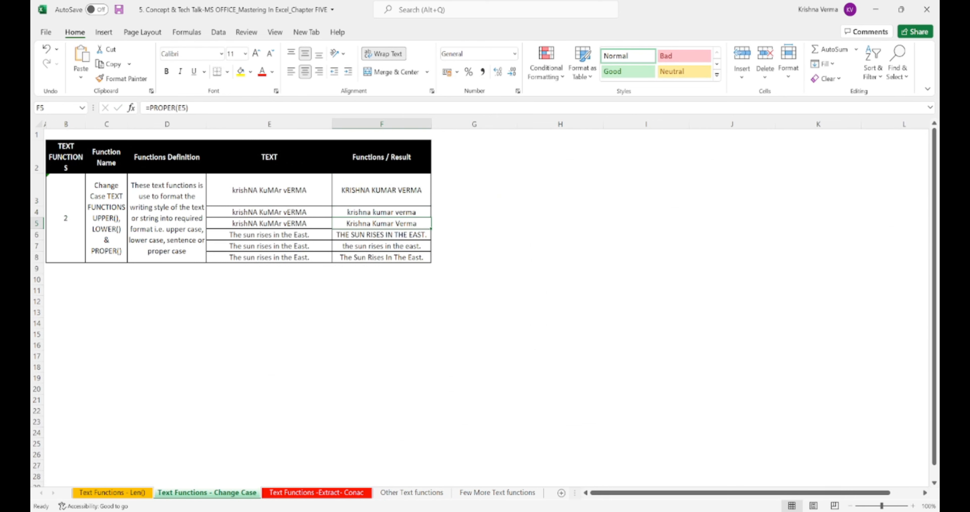
{"action": "left_click", "coordinate": [307, 493]}
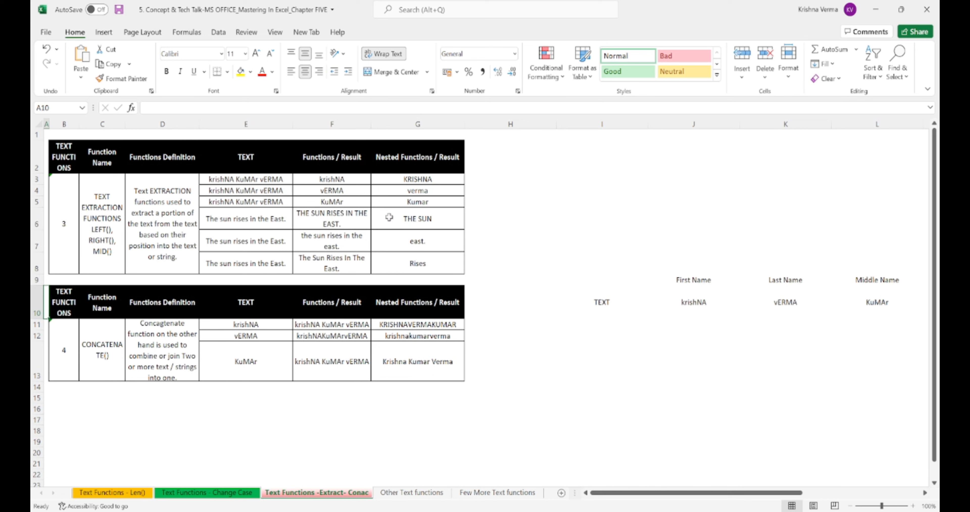
Look across row 3 of the text extraction table and inspect the LEFT formula nested in UPPER in G3.
{"action": "left_click", "coordinate": [381, 194]}
{"action": "key", "text": "Up"}
{"action": "key", "text": "Left"}
{"action": "key", "text": "Left"}
{"action": "key", "text": "Left"}
{"action": "key", "text": "Left"}
{"action": "key", "text": "Left"}
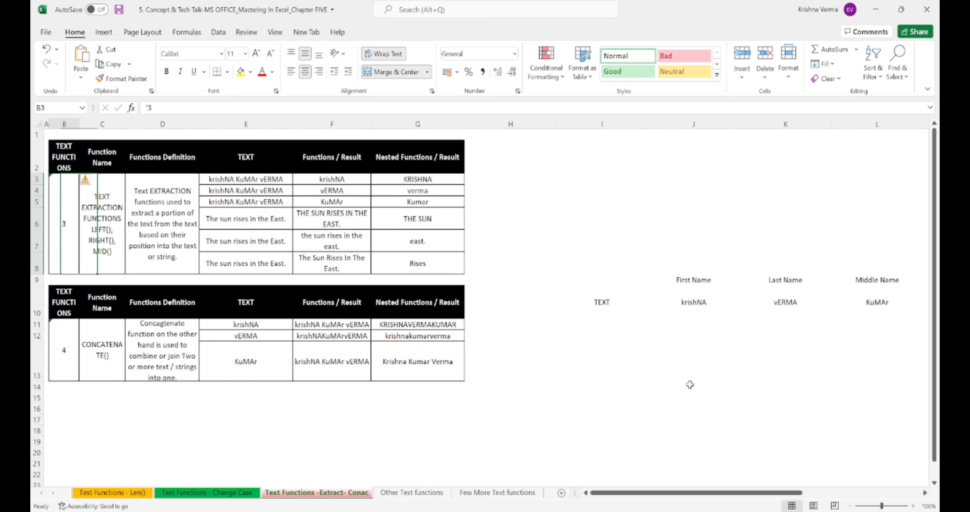
{"action": "key", "text": "Right"}
{"action": "key", "text": "Right"}
{"action": "key", "text": "Right"}
{"action": "key", "text": "Right"}
{"action": "key", "text": "Right"}
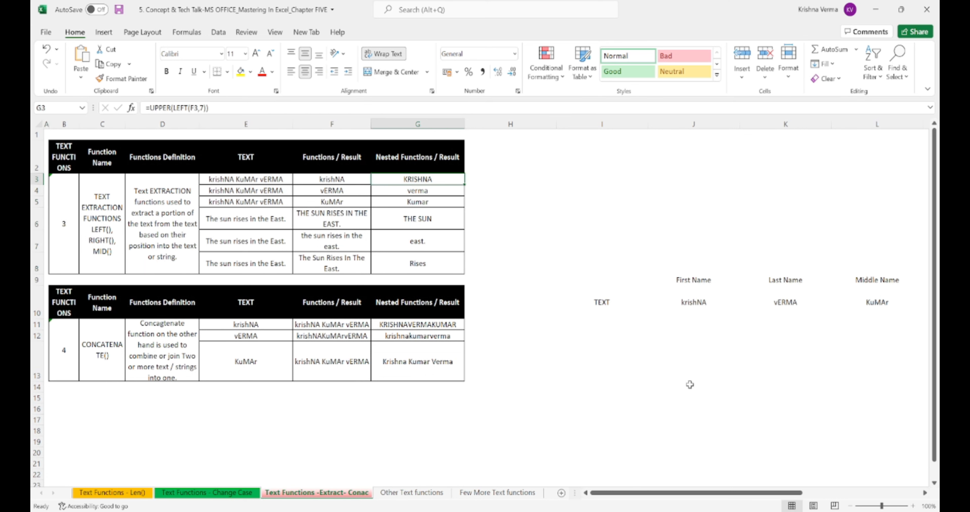
Switch to the Other Text functions sheet and compare the FIND formulas in F3:H3 with E3's sample text.
{"action": "left_click", "coordinate": [436, 496]}
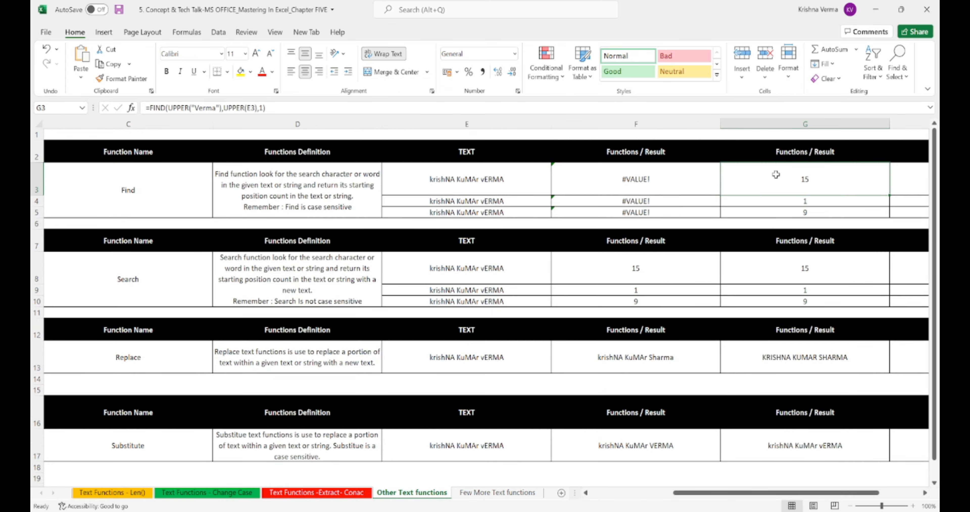
{"action": "left_click", "coordinate": [625, 188]}
{"action": "key", "text": "Right"}
{"action": "key", "text": "Right"}
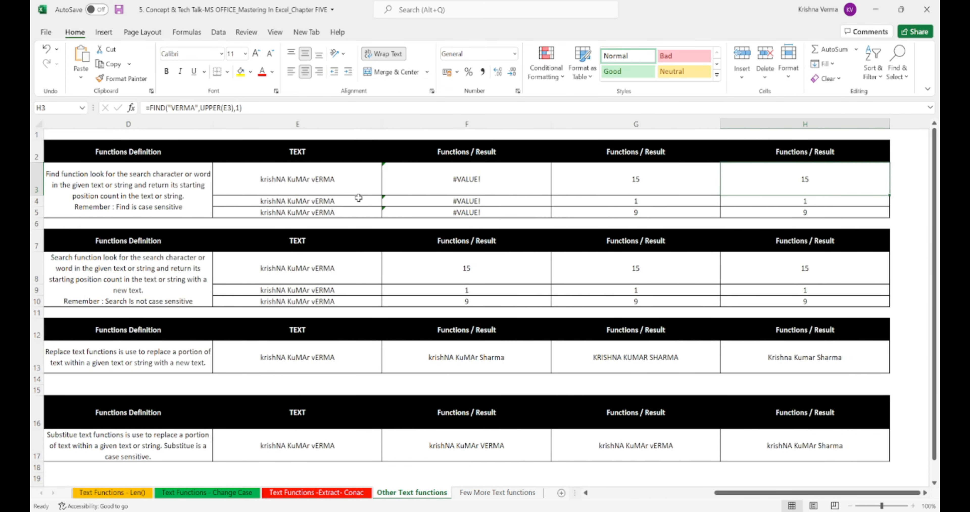
{"action": "left_click", "coordinate": [296, 184]}
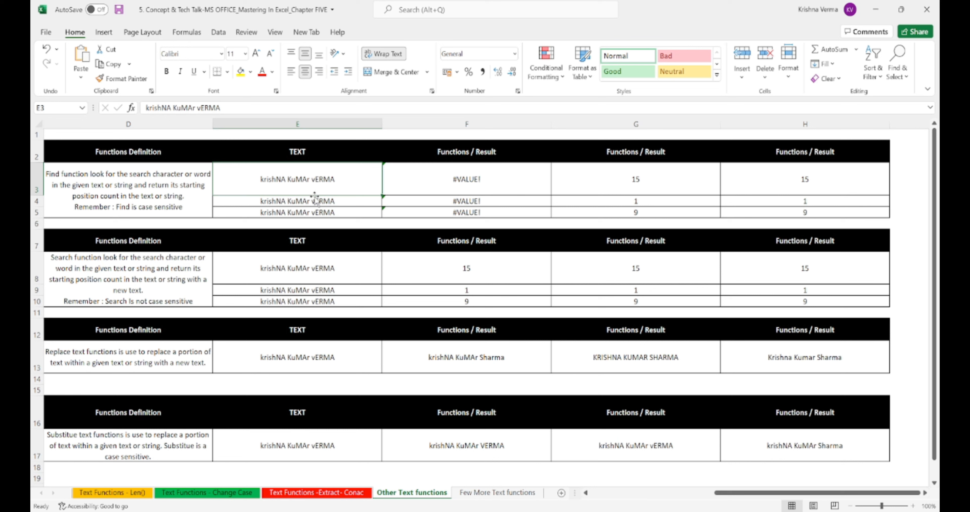
{"action": "key", "text": "Right"}
{"action": "key", "text": "Right"}
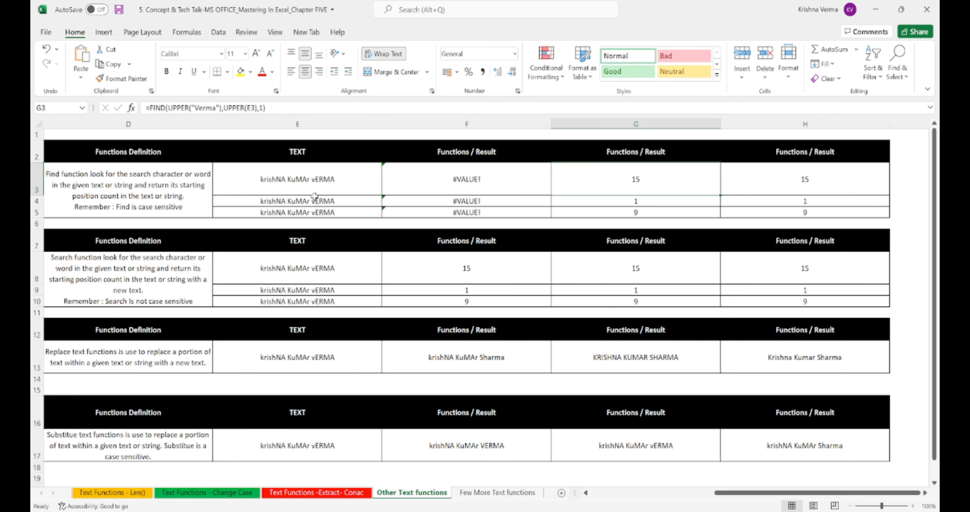
Open G3's FIND formula for editing and highlight its first argument, the search text nested in UPPER.
{"action": "left_click", "coordinate": [192, 109]}
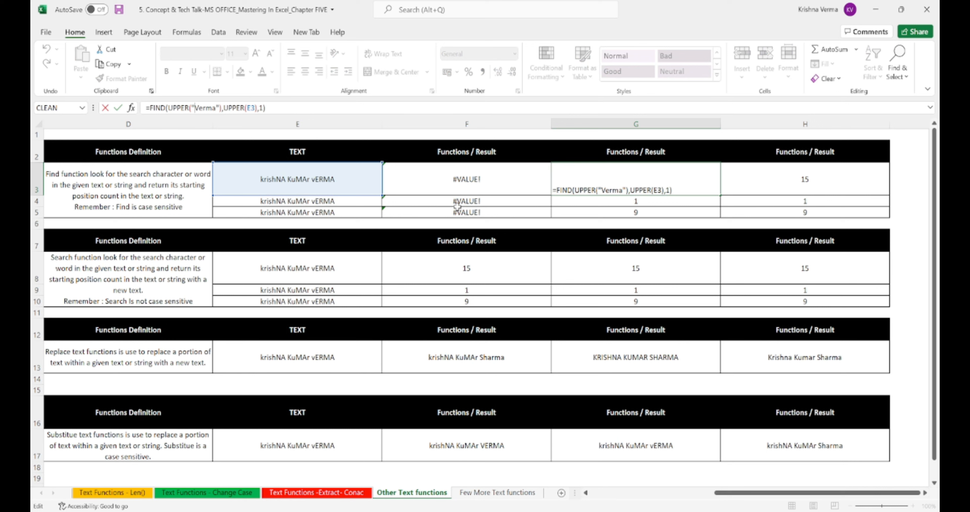
{"action": "key", "text": "shift+Right"}
{"action": "key", "text": "shift+Right"}
{"action": "key", "text": "shift+Right"}
{"action": "key", "text": "shift+Right"}
{"action": "key", "text": "shift+Right"}
{"action": "key", "text": "shift+Right"}
{"action": "key", "text": "Right"}
{"action": "key", "text": "shift+Left"}
{"action": "key", "text": "shift+Left"}
{"action": "key", "text": "shift+Left"}
{"action": "key", "text": "shift+Left"}
{"action": "key", "text": "shift+Left"}
{"action": "key", "text": "shift+Left"}
{"action": "key", "text": "shift+Left"}
{"action": "key", "text": "shift+Left"}
{"action": "key", "text": "shift+Left"}
{"action": "key", "text": "shift+Left"}
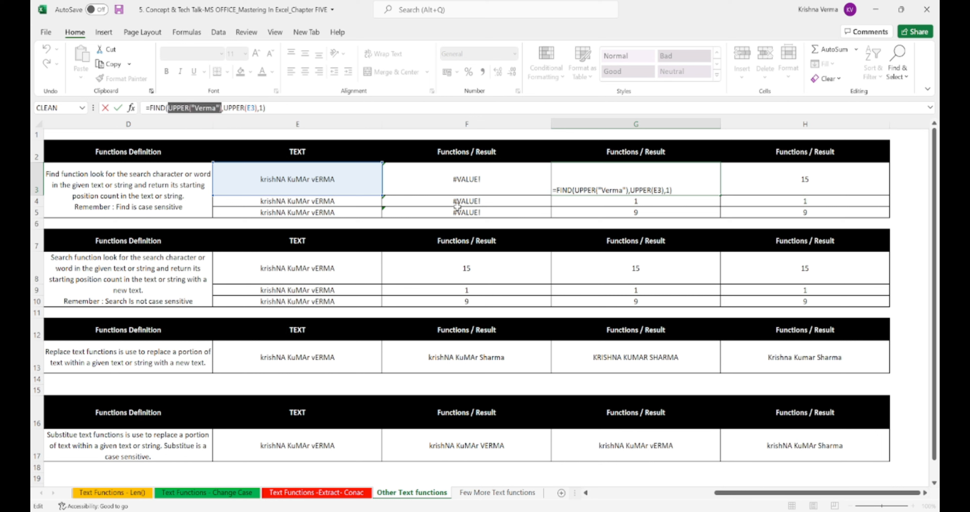
Highlight the UPPER(E3) argument in G3's FIND formula and close the formula without editing it.
{"action": "key", "text": "Right"}
{"action": "key", "text": "Right"}
{"action": "key", "text": "Right"}
{"action": "key", "text": "Right"}
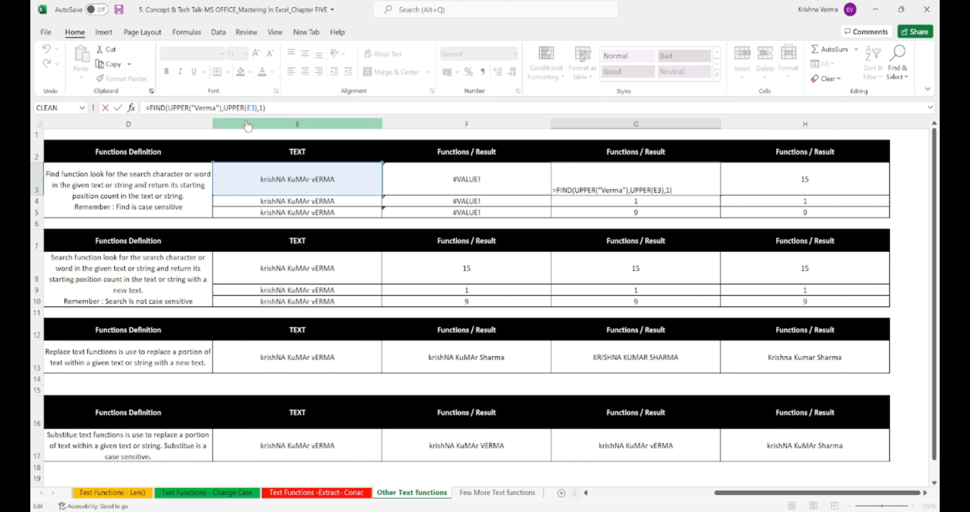
{"action": "left_click_drag", "start_coordinate": [197, 108], "coordinate": [220, 107]}
{"action": "left_click", "coordinate": [196, 107]}
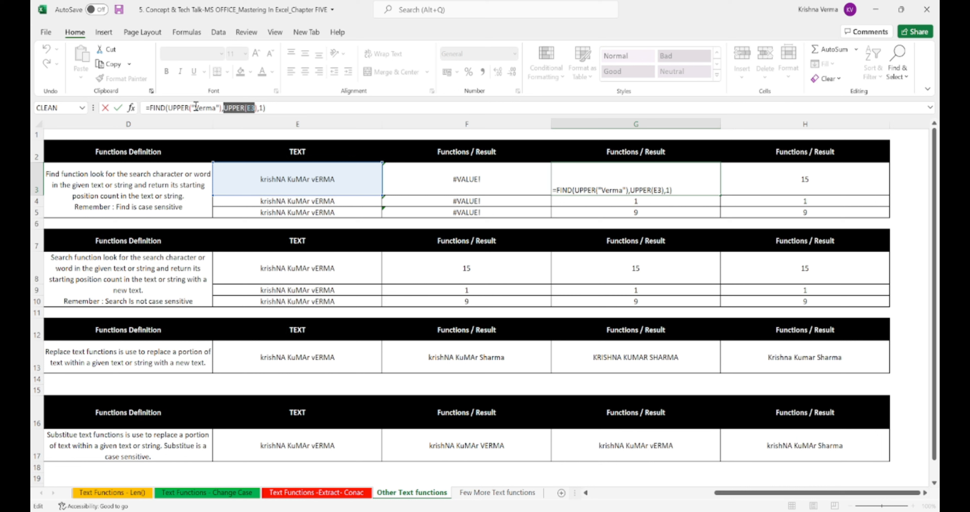
{"action": "key", "text": "ctrl+Return"}
{"action": "key", "text": "Up"}
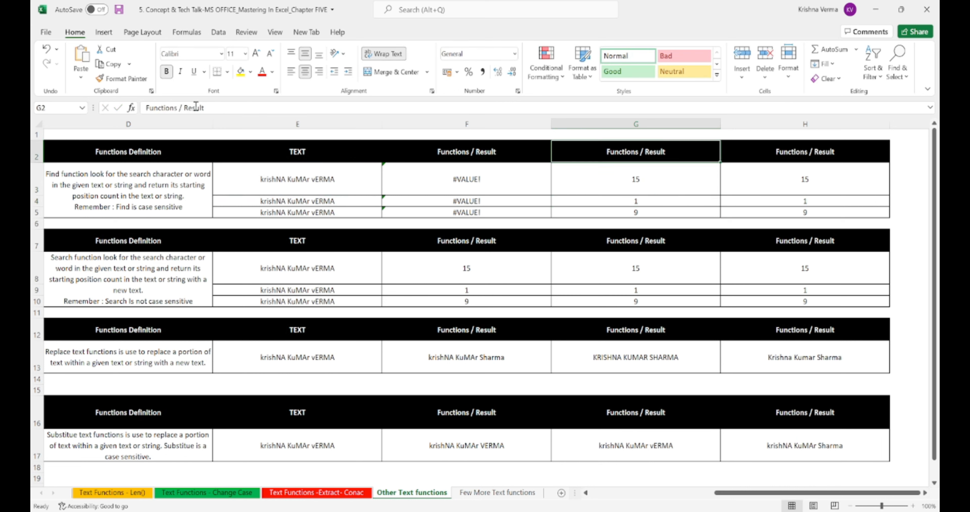
Open each plain FIND formula in F3:F5 to inspect its arguments, closing each without edits.
{"action": "key", "text": "Down"}
{"action": "key", "text": "Left"}
{"action": "key", "text": "F2"}
{"action": "key", "text": "ctrl+Return"}
{"action": "key", "text": "F2"}
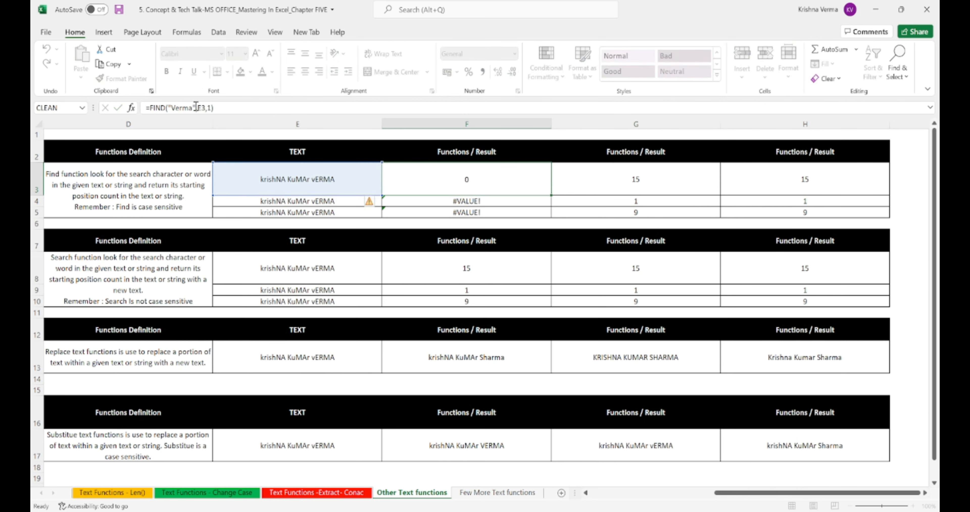
{"action": "key", "text": "Return"}
{"action": "key", "text": "F2"}
{"action": "key", "text": "Return"}
{"action": "key", "text": "F2"}
{"action": "key", "text": "Return"}
{"action": "key", "text": "Up"}
{"action": "key", "text": "Up"}
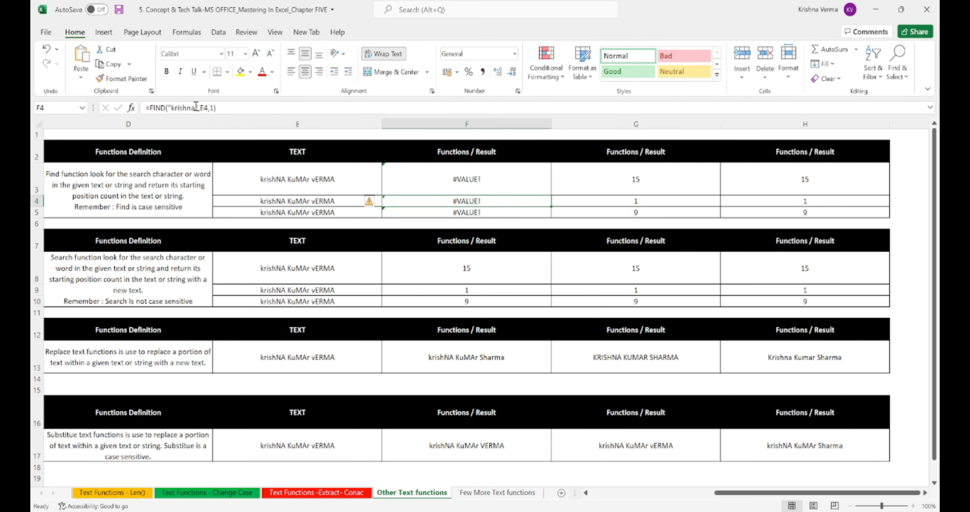
{"action": "key", "text": "Up"}
{"action": "key", "text": "F2"}
{"action": "key", "text": "Escape"}
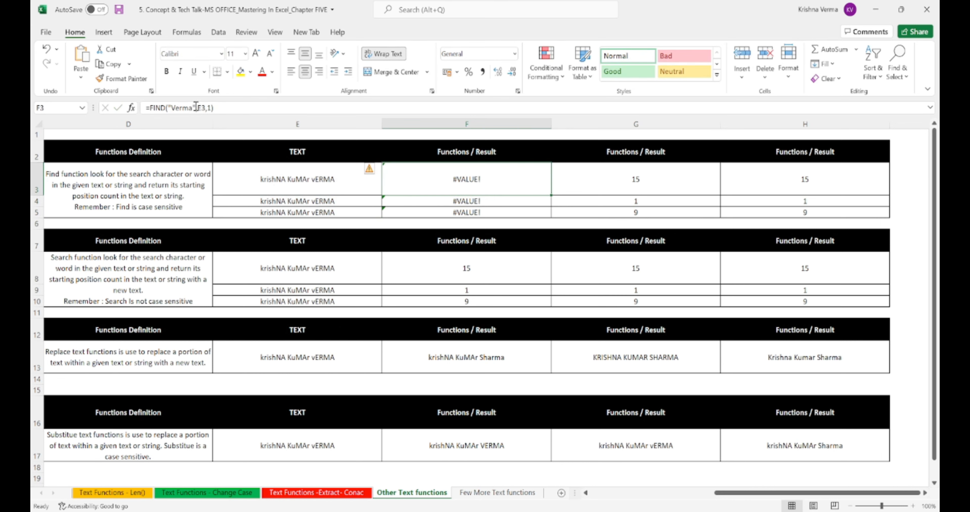
Open each FIND formula in G3:G5 to inspect the UPPER nesting around both arguments, closing each without edits.
{"action": "key", "text": "Right"}
{"action": "key", "text": "F2"}
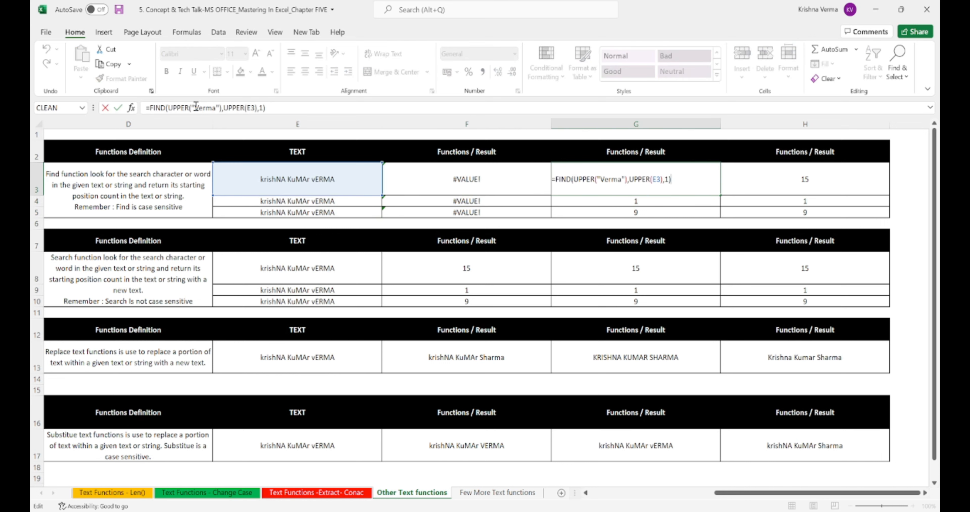
{"action": "key", "text": "Return"}
{"action": "key", "text": "F2"}
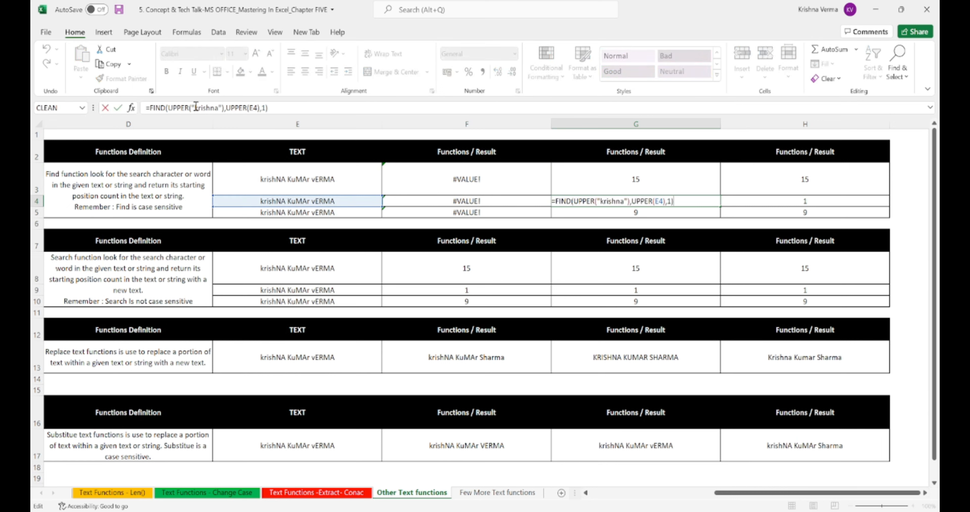
{"action": "key", "text": "Return"}
{"action": "key", "text": "F2"}
{"action": "key", "text": "Return"}
Open each FIND formula in H3:H5 to inspect its uppercase search text and UPPER-nested cell reference, closing each without edits.
{"action": "key", "text": "Up"}
{"action": "key", "text": "Right"}
{"action": "key", "text": "Up"}
{"action": "key", "text": "Up"}
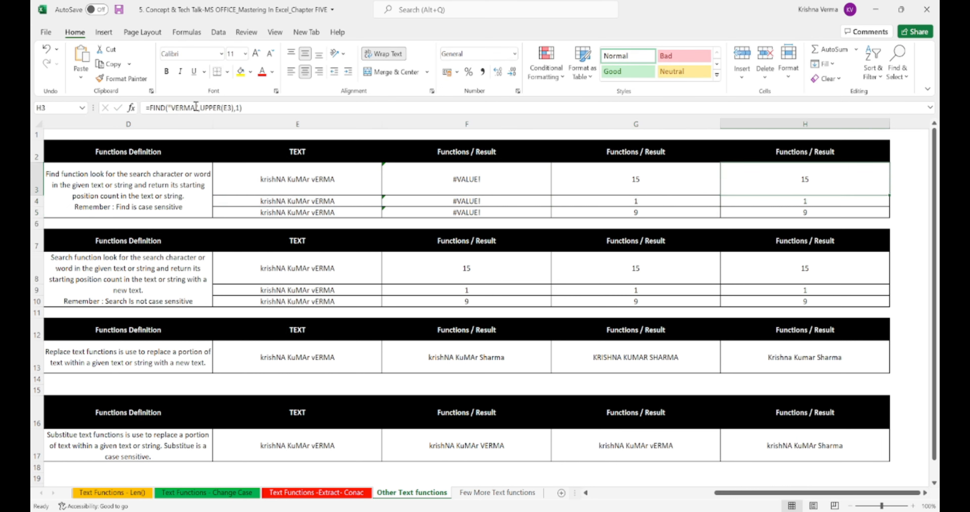
{"action": "key", "text": "F2"}
{"action": "key", "text": "Return"}
{"action": "key", "text": "F2"}
{"action": "key", "text": "Return"}
{"action": "key", "text": "F2"}
{"action": "key", "text": "Return"}
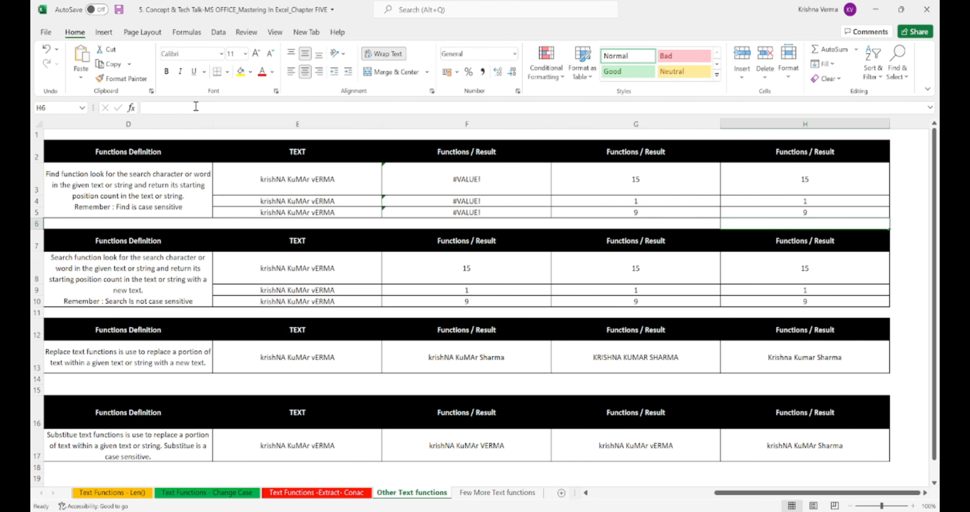
Compare the plain FIND formula in F3 with the UPPER-nested formulas in G3:H3.
{"action": "key", "text": "Up"}
{"action": "key", "text": "Up"}
{"action": "key", "text": "Left"}
{"action": "key", "text": "Up"}
{"action": "key", "text": "Left"}
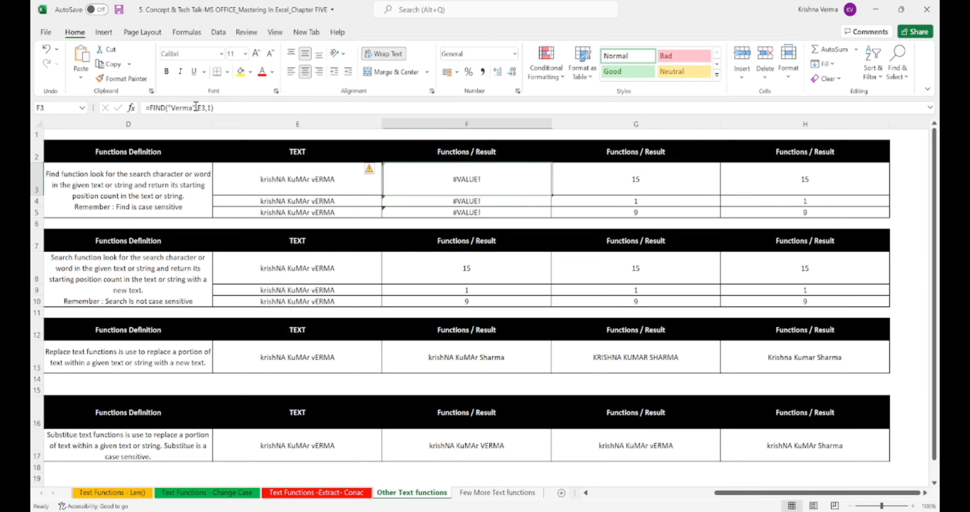
{"action": "key", "text": "Left"}
{"action": "key", "text": "Left"}
{"action": "key", "text": "Right"}
{"action": "key", "text": "Right"}
{"action": "left_click", "coordinate": [185, 107]}
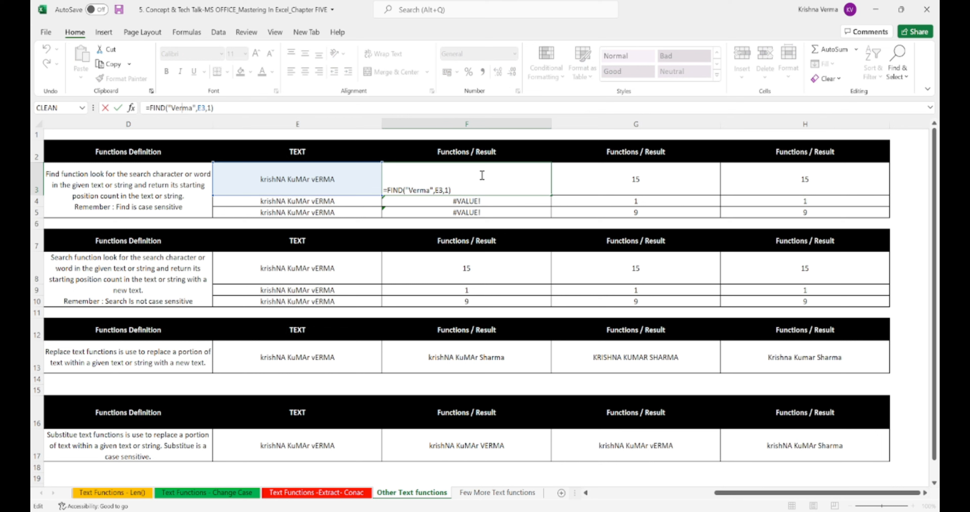
{"action": "left_click", "coordinate": [589, 186]}
{"action": "key", "text": "shift+Right"}
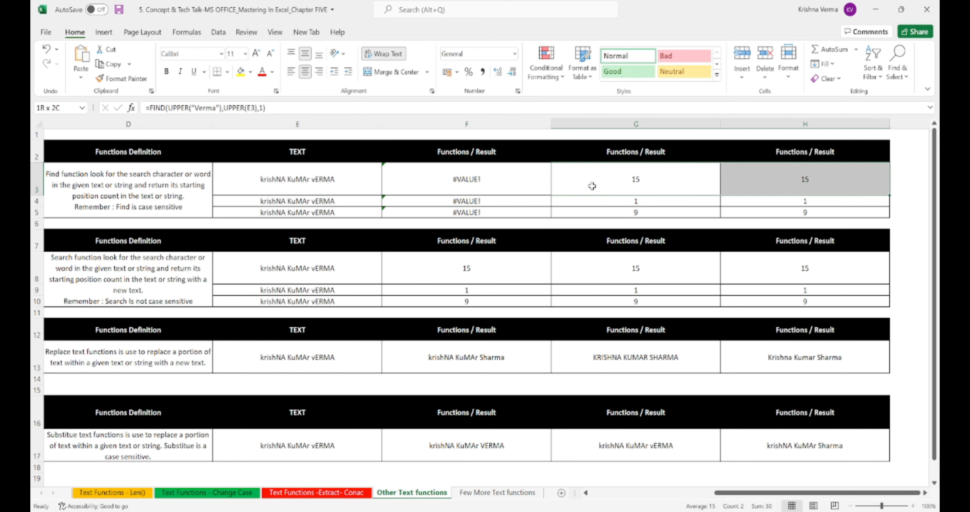
Compare E4's sample text and F4's plain FIND formula with the UPPER-nested formulas in G4:H4.
{"action": "key", "text": "Down"}
{"action": "key", "text": "Left"}
{"action": "key", "text": "Left"}
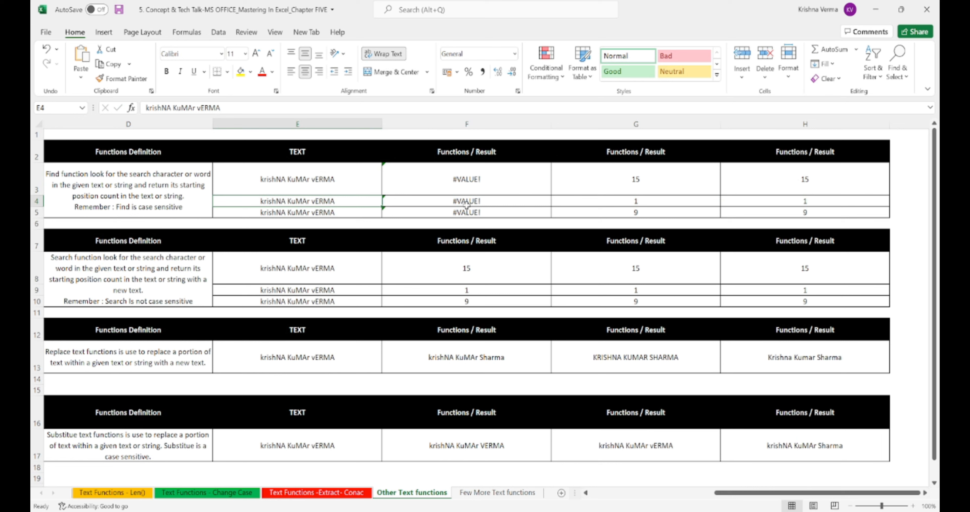
{"action": "key", "text": "Right"}
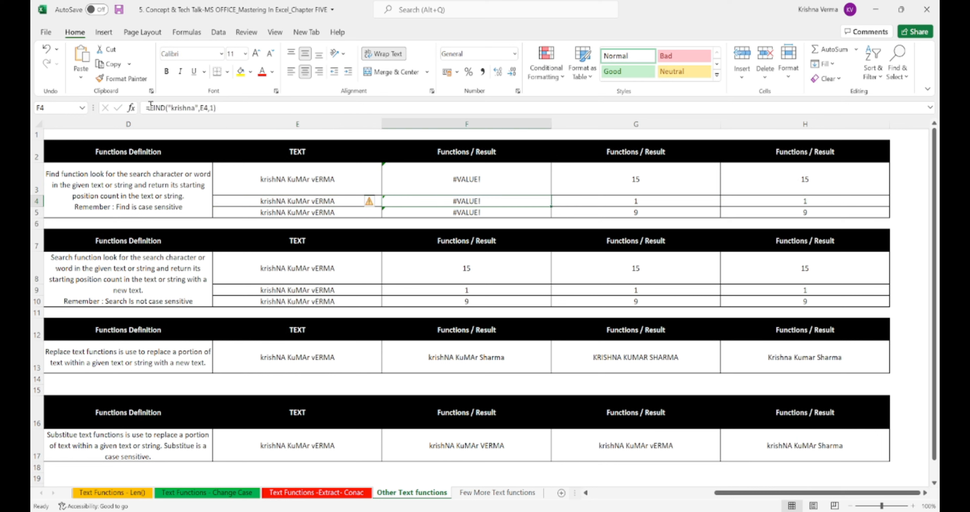
{"action": "left_click", "coordinate": [583, 202]}
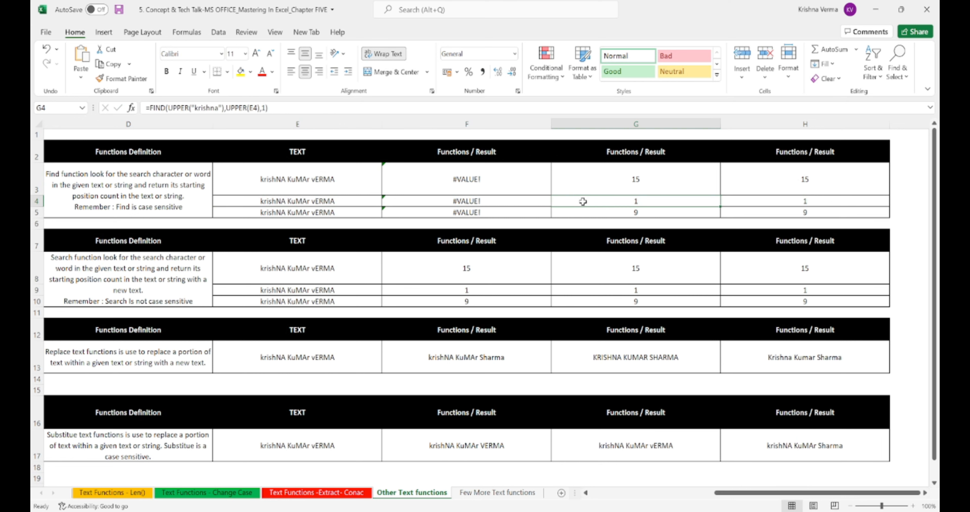
{"action": "key", "text": "shift+Right"}
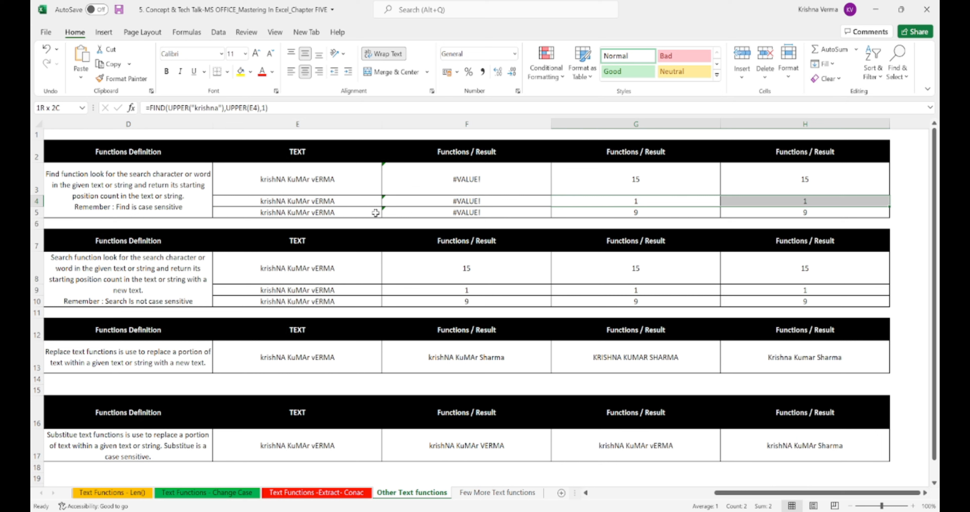
Compare the plain FIND formula in F5 with the UPPER-nested formulas in G5:H5.
{"action": "left_click", "coordinate": [437, 216]}
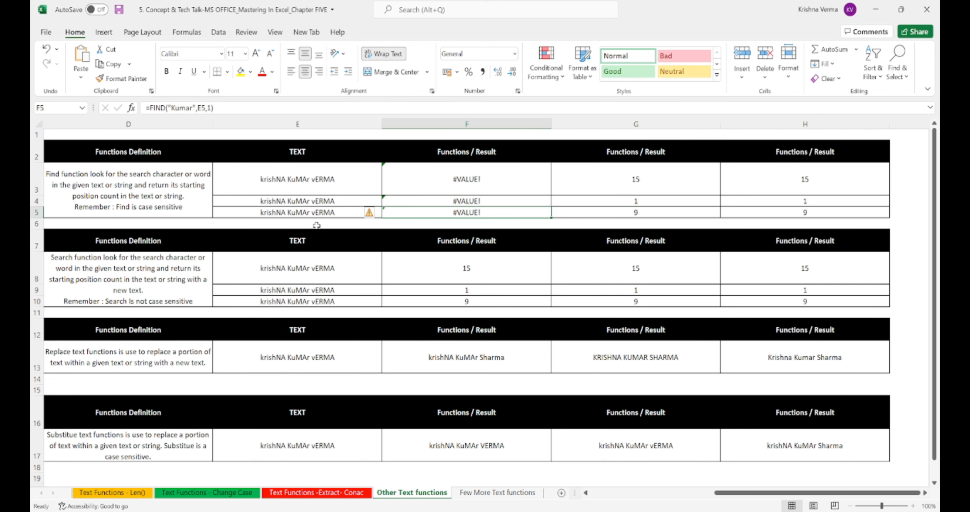
{"action": "key", "text": "Right"}
{"action": "key", "text": "shift+Right"}
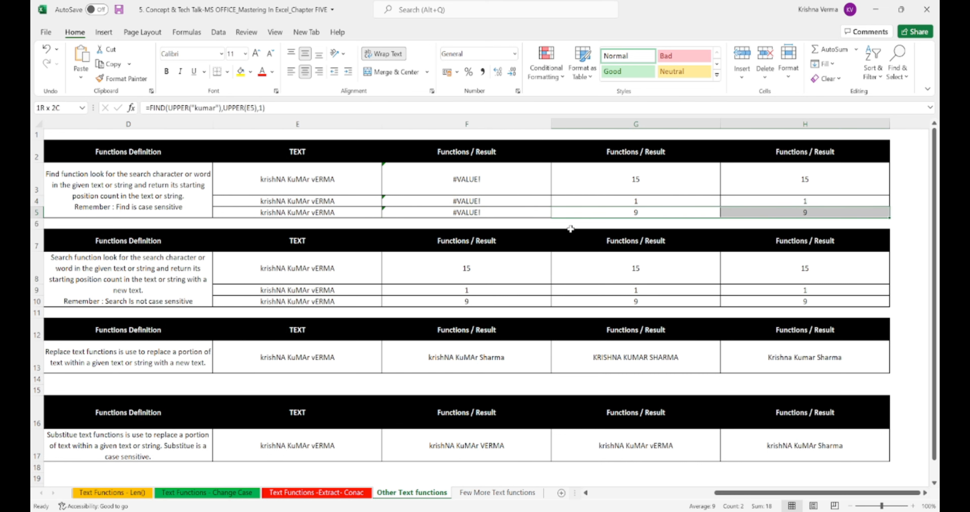
Review the Find table from its first column, selecting the plain results in F3:F5 and the UPPER-nested results in G3:H5.
{"action": "key", "text": "Left"}
{"action": "key", "text": "Left"}
{"action": "key", "text": "Left"}
{"action": "key", "text": "Left"}
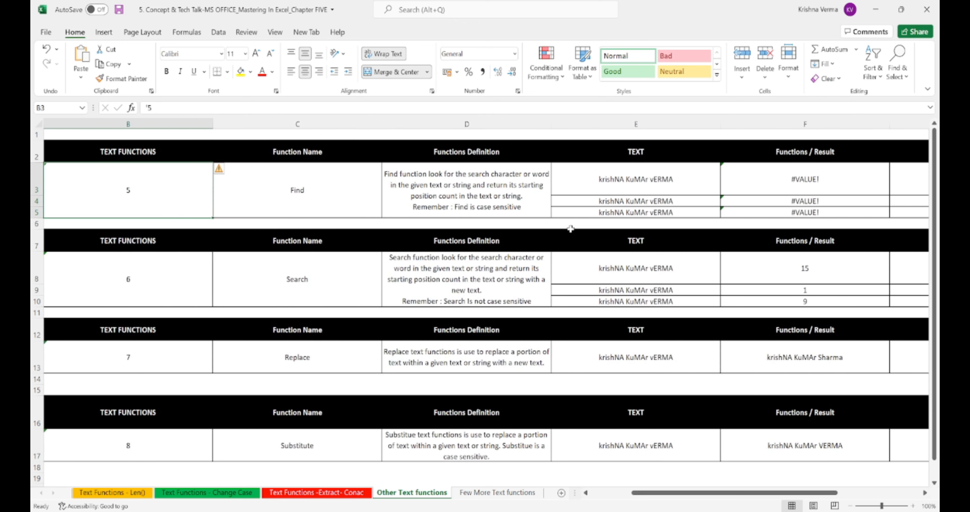
{"action": "key", "text": "Right"}
{"action": "key", "text": "Right"}
{"action": "key", "text": "Right"}
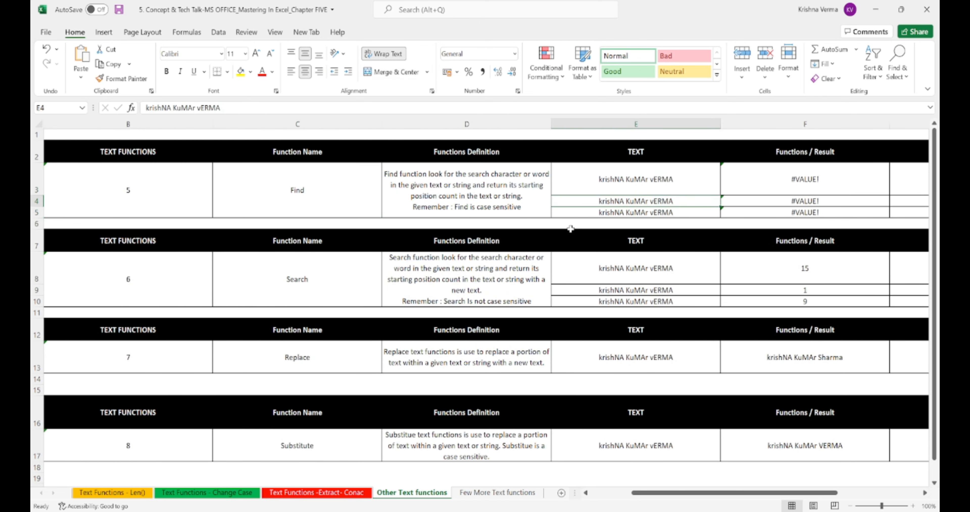
{"action": "key", "text": "shift+Down"}
{"action": "key", "text": "shift+Down"}
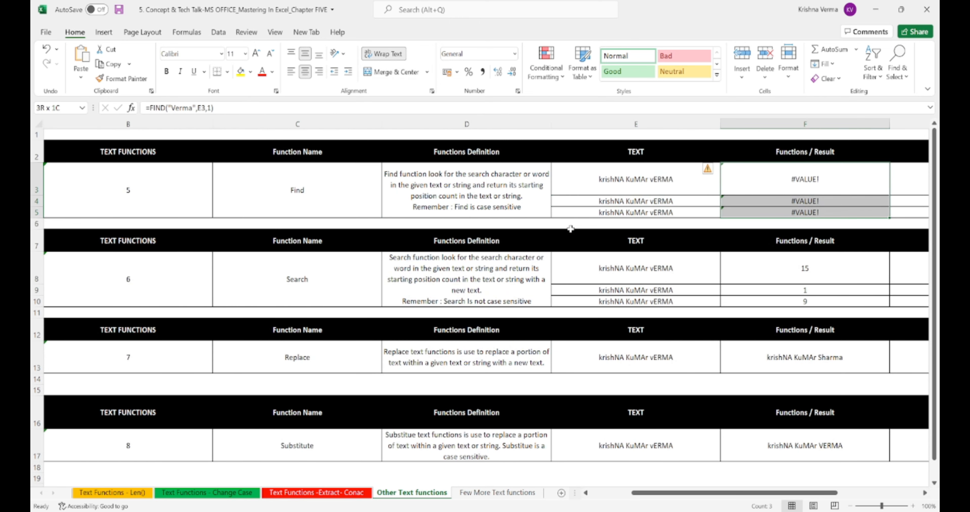
{"action": "key", "text": "Right"}
{"action": "key", "text": "shift+Down"}
{"action": "key", "text": "shift+Down"}
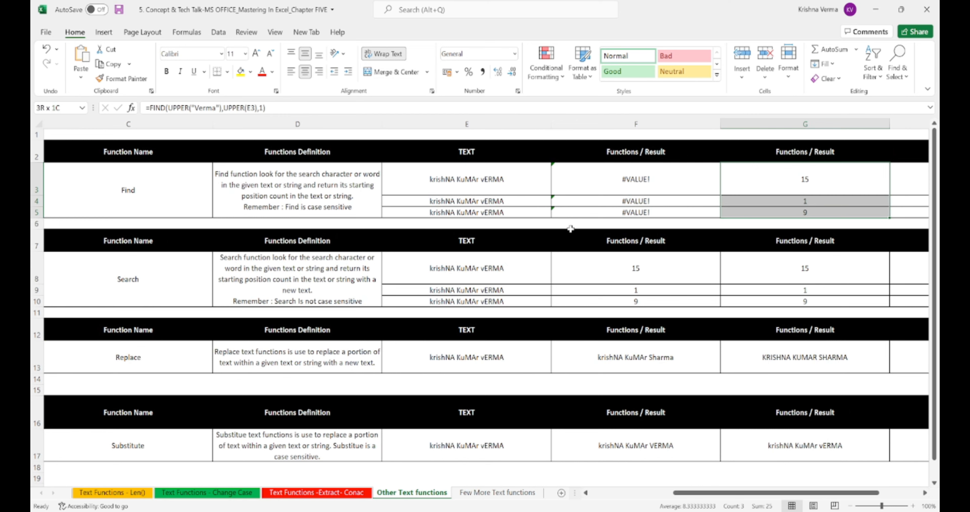
{"action": "key", "text": "shift+Right"}
Check E3's sample text against the UPPER-nested results in G3:H5, and return to the beginning of row 3.
{"action": "left_click", "coordinate": [297, 187]}
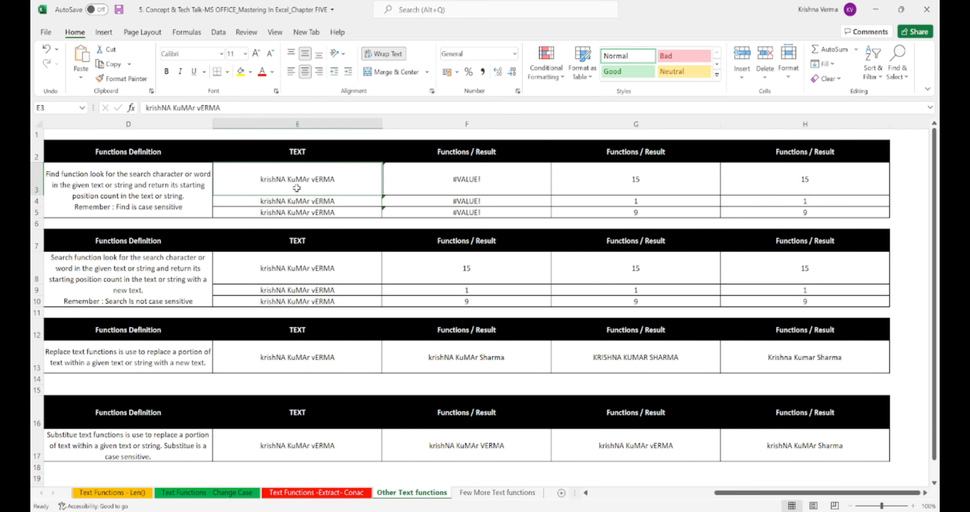
{"action": "left_click", "coordinate": [577, 198]}
{"action": "key", "text": "Up"}
{"action": "key", "text": "shift+Right"}
{"action": "key", "text": "shift+Down"}
{"action": "key", "text": "shift+Down"}
{"action": "key", "text": "Left"}
{"action": "key", "text": "Home"}
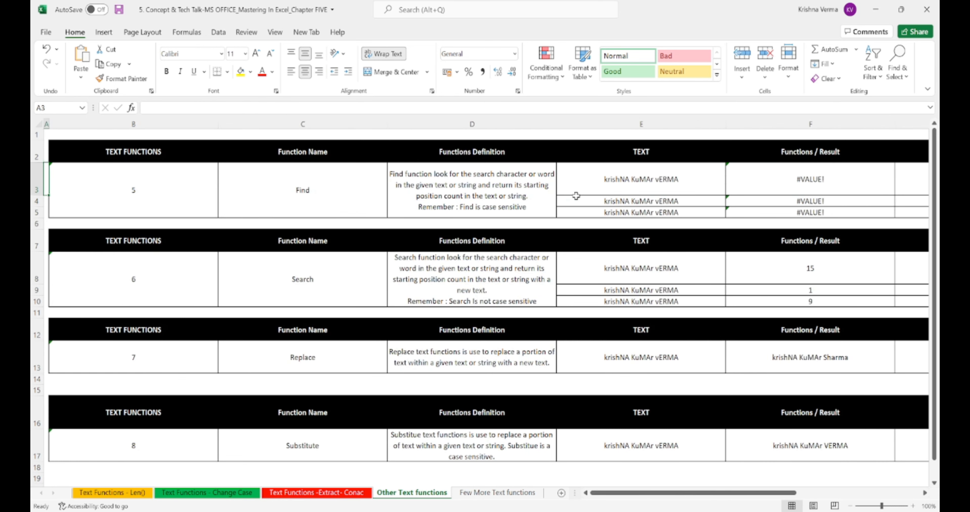
Inspect the case of the search text's opening letters in F3's plain FIND formula, leaving the formula as it is.
{"action": "key", "text": "Right"}
{"action": "key", "text": "Right"}
{"action": "key", "text": "Right"}
{"action": "key", "text": "Right"}
{"action": "key", "text": "Right"}
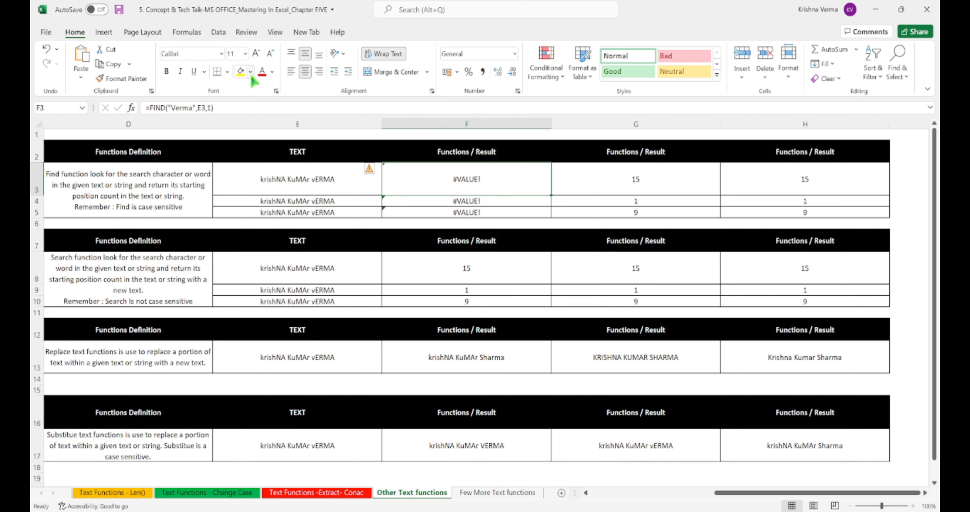
{"action": "left_click", "coordinate": [180, 107]}
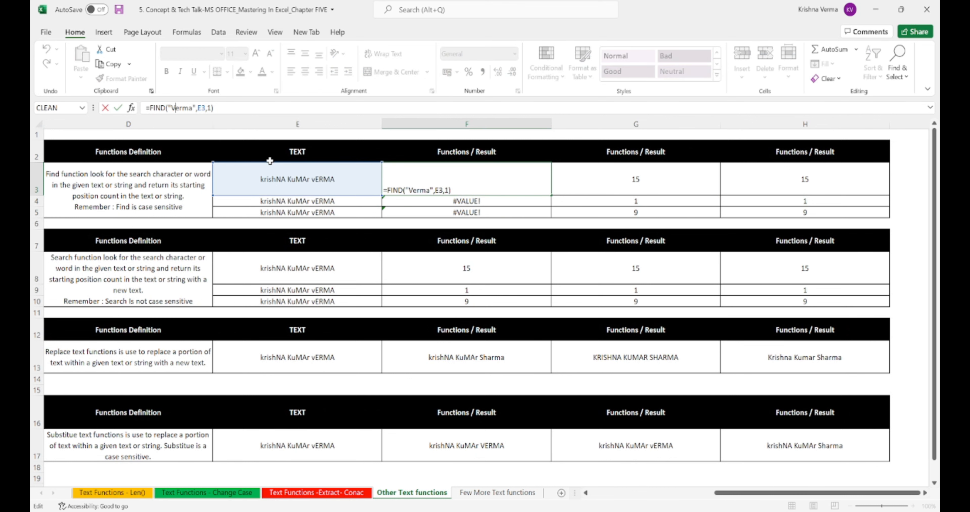
{"action": "key", "text": "shift+Right"}
{"action": "key", "text": "shift+Right"}
{"action": "key", "text": "shift+Right"}
{"action": "key", "text": "Right"}
{"action": "key", "text": "ctrl+Return"}
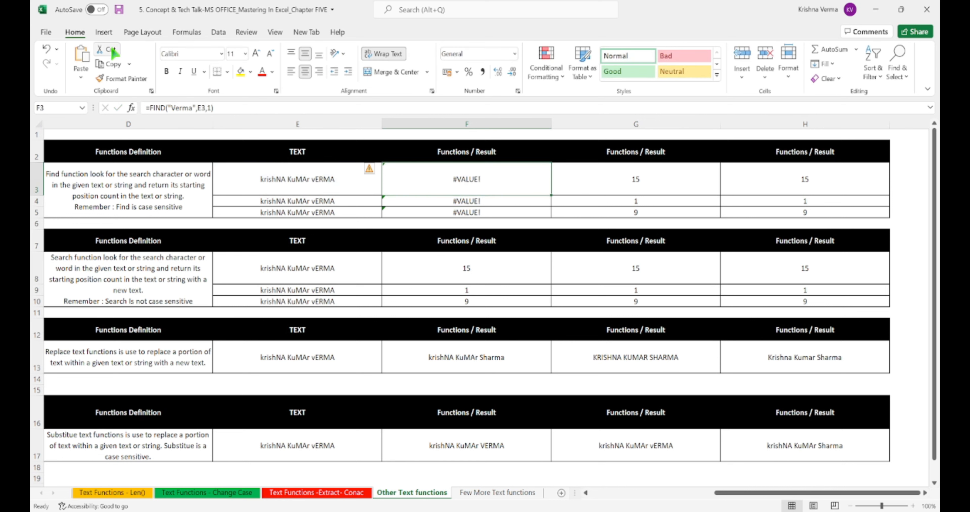
Highlight the entire quoted search text in F3's FIND formula, and close the formula unchanged.
{"action": "left_click", "coordinate": [173, 109]}
{"action": "key", "text": "shift+Right"}
{"action": "key", "text": "shift+Right"}
{"action": "key", "text": "shift+Right"}
{"action": "key", "text": "shift+Right"}
{"action": "key", "text": "shift+Right"}
{"action": "key", "text": "shift+Right"}
{"action": "key", "text": "shift+Right"}
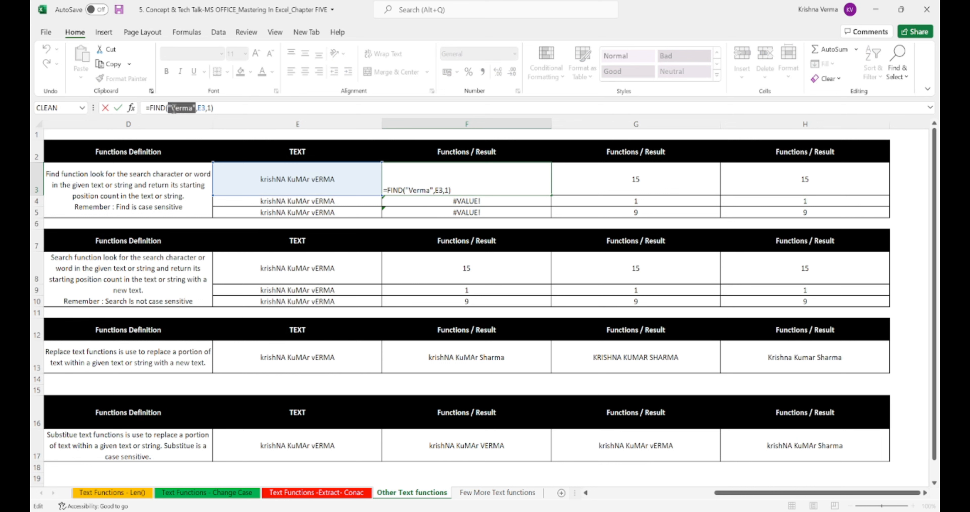
{"action": "key", "text": "Return"}
{"action": "key", "text": "Up"}
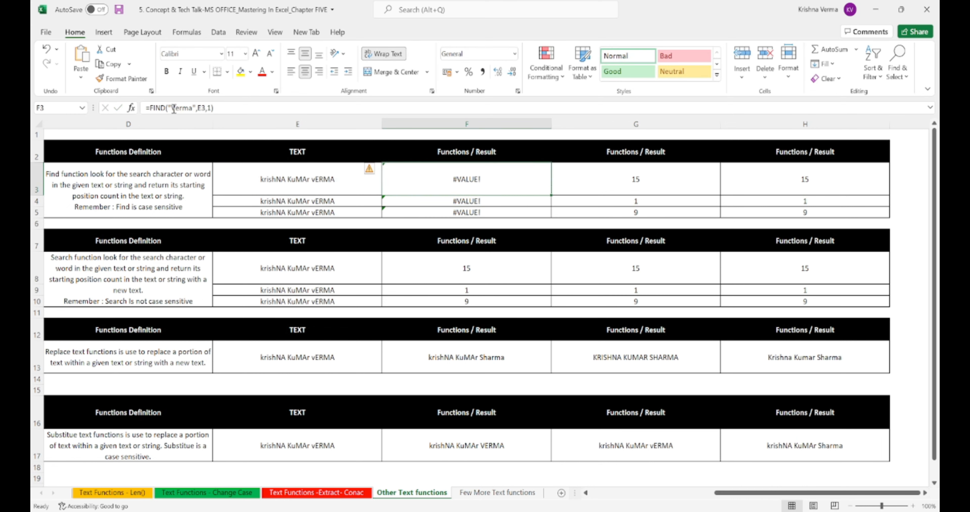
Select the UPPER-nested FIND results in G3:H5 for comparison with the plain FIND result in F3.
{"action": "key", "text": "Right"}
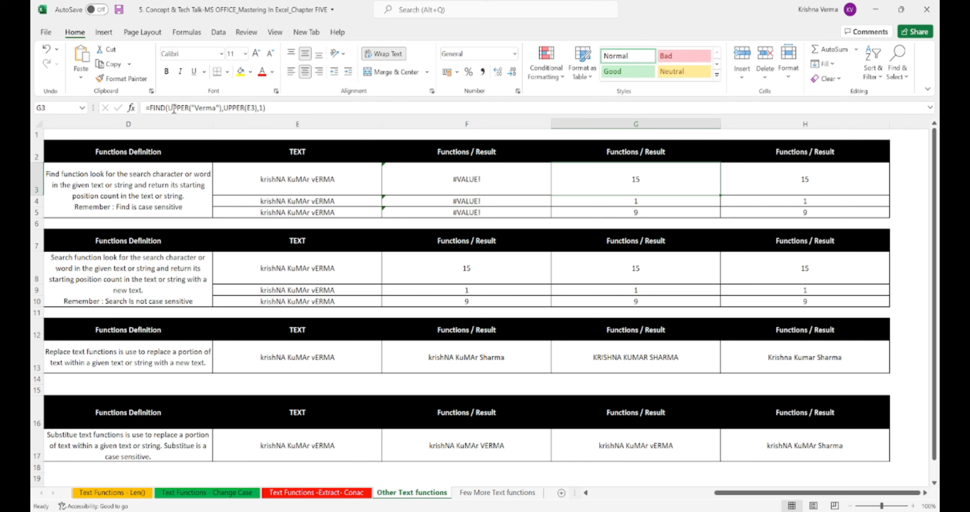
{"action": "key", "text": "shift+Down"}
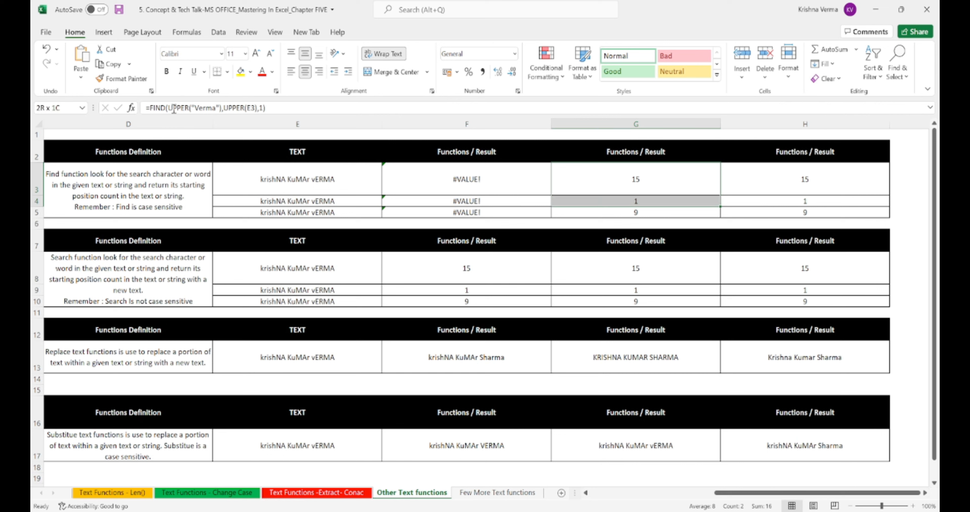
{"action": "key", "text": "shift+Down"}
{"action": "key", "text": "shift+Right"}
{"action": "key", "text": "Up"}
{"action": "key", "text": "Down"}
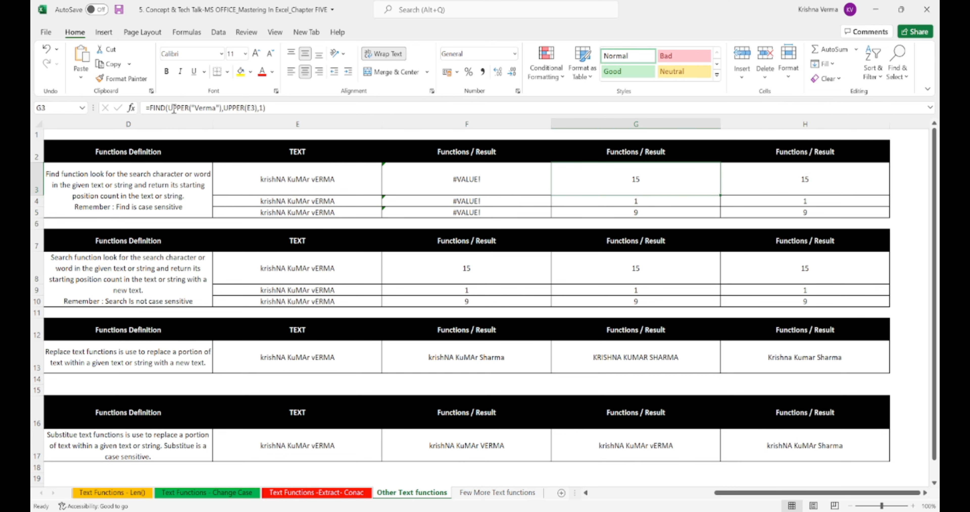
{"action": "key", "text": "shift+Down"}
{"action": "key", "text": "shift+Down"}
{"action": "key", "text": "shift+Right"}
{"action": "key", "text": "Left"}
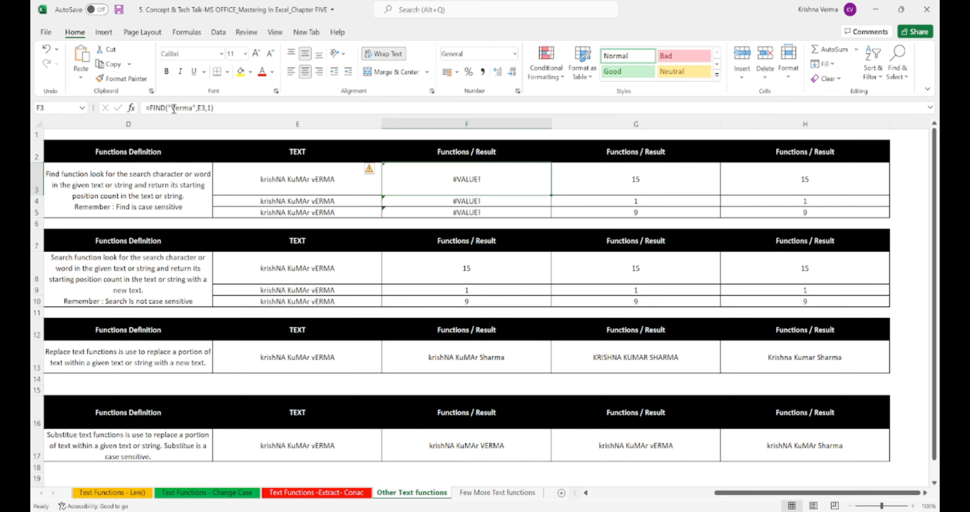
Inspect each plain FIND formula in F3:F5 in turn without changing it.
{"action": "key", "text": "shift+Down"}
{"action": "key", "text": "shift+Down"}
{"action": "key", "text": "shift+Up"}
{"action": "key", "text": "shift+Up"}
{"action": "key", "text": "F2"}
{"action": "key", "text": "Return"}
{"action": "key", "text": "F2"}
{"action": "key", "text": "Return"}
{"action": "key", "text": "Up"}
{"action": "key", "text": "Up"}
{"action": "key", "text": "F2"}
{"action": "key", "text": "Return"}
{"action": "key", "text": "F2"}
{"action": "key", "text": "Return"}
{"action": "key", "text": "F2"}
{"action": "key", "text": "Return"}
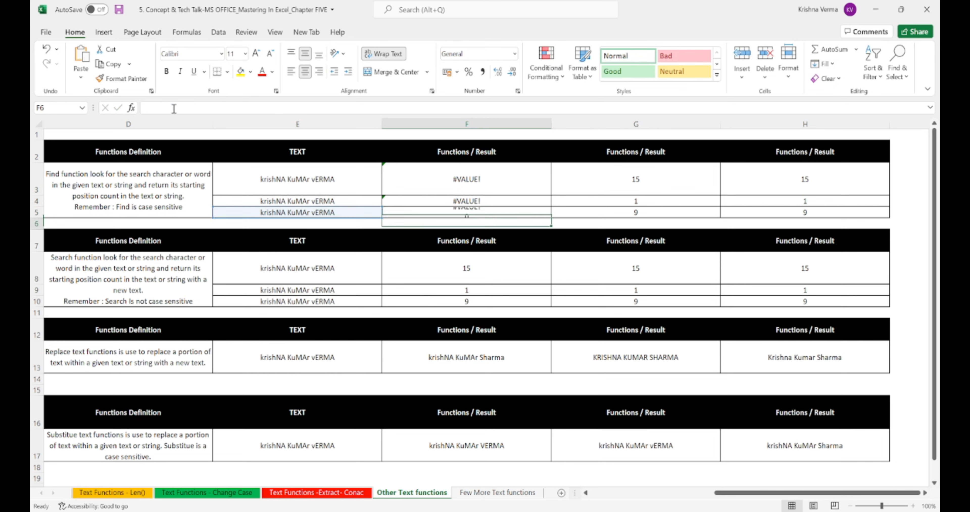
Inspect the UPPER-nested FIND formulas in columns G and H of the Find table without changing them.
{"action": "key", "text": "Up"}
{"action": "key", "text": "Up"}
{"action": "key", "text": "Up"}
{"action": "key", "text": "Right"}
{"action": "key", "text": "F2"}
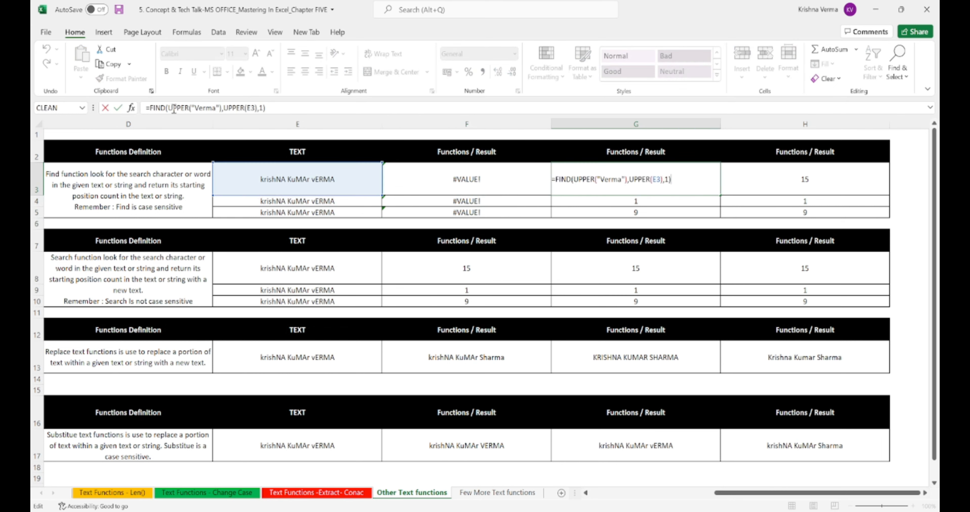
{"action": "key", "text": "Return"}
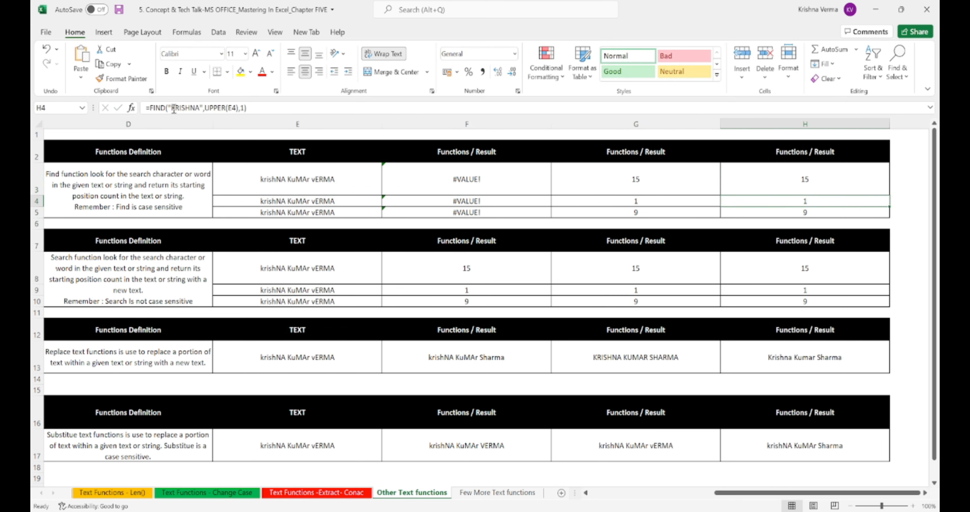
{"action": "key", "text": "F2"}
{"action": "key", "text": "Return"}
{"action": "key", "text": "Up"}
{"action": "key", "text": "Right"}
{"action": "key", "text": "F2"}
{"action": "key", "text": "Return"}
{"action": "key", "text": "Left"}
{"action": "key", "text": "F2"}
{"action": "key", "text": "Return"}
Recheck the UPPER-nested FIND formulas from row 3 downward, alternating between columns G and H.
{"action": "key", "text": "Up"}
{"action": "key", "text": "Up"}
{"action": "key", "text": "Up"}
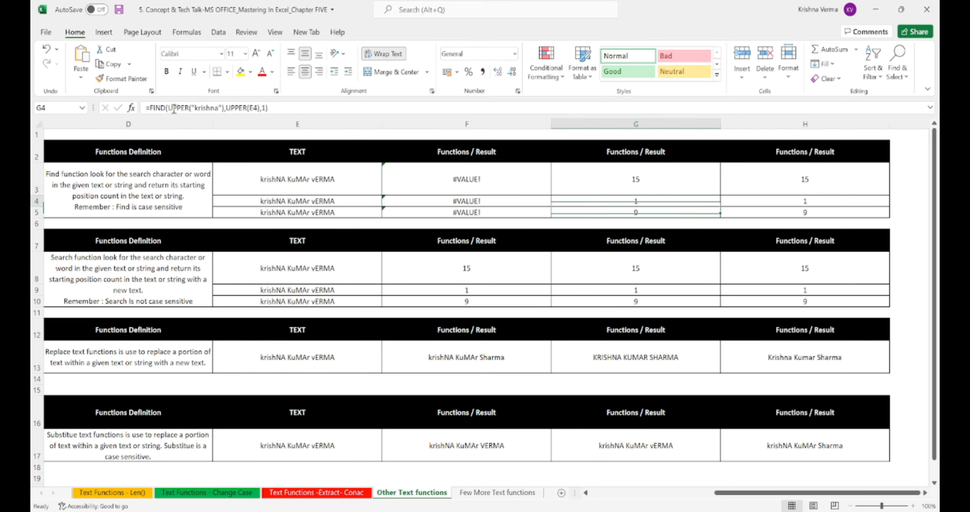
{"action": "key", "text": "F2"}
{"action": "key", "text": "Return"}
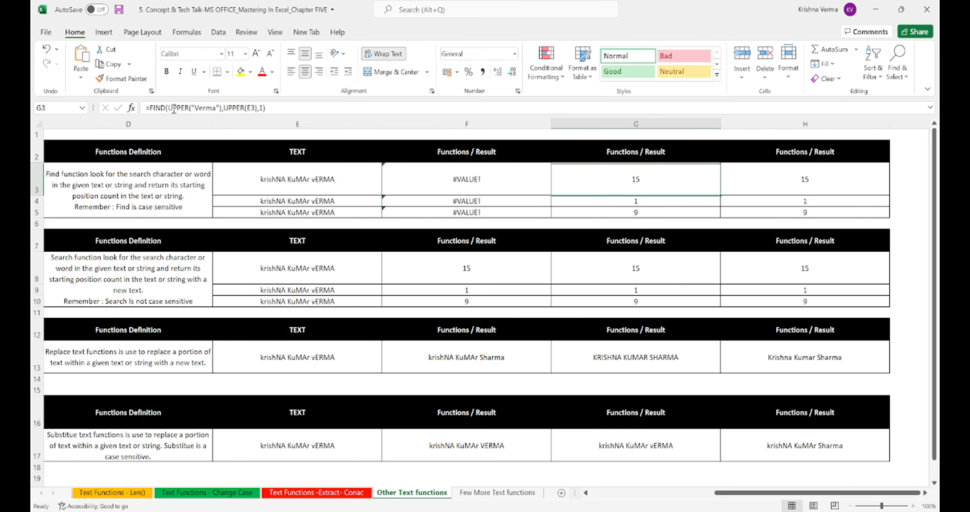
{"action": "key", "text": "Up"}
{"action": "key", "text": "Right"}
{"action": "key", "text": "F2"}
{"action": "key", "text": "Return"}
{"action": "key", "text": "Left"}
{"action": "key", "text": "F2"}
{"action": "key", "text": "Return"}
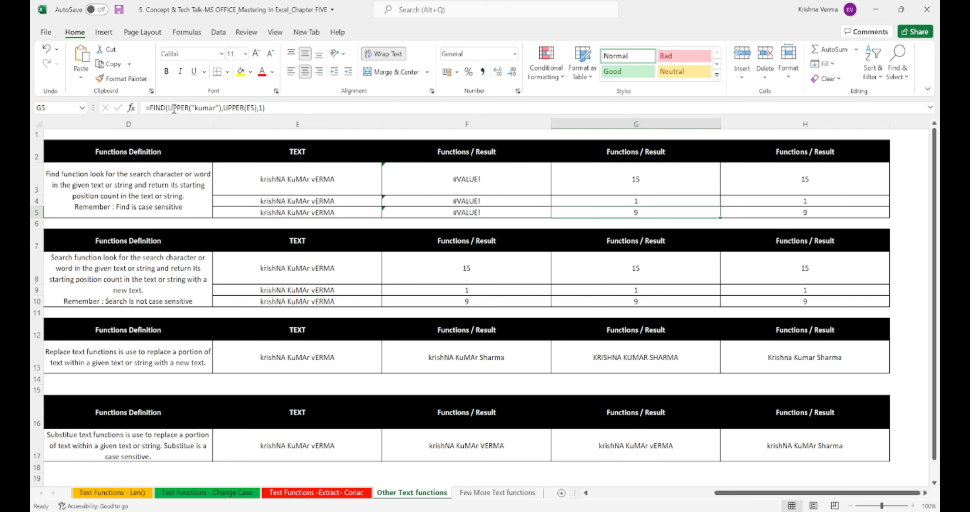
Highlight the row 3 results in G3:H3, and extend the selection to the UPPER-nested results in G3:H5.
{"action": "key", "text": "Up"}
{"action": "key", "text": "Up"}
{"action": "key", "text": "shift+Right"}
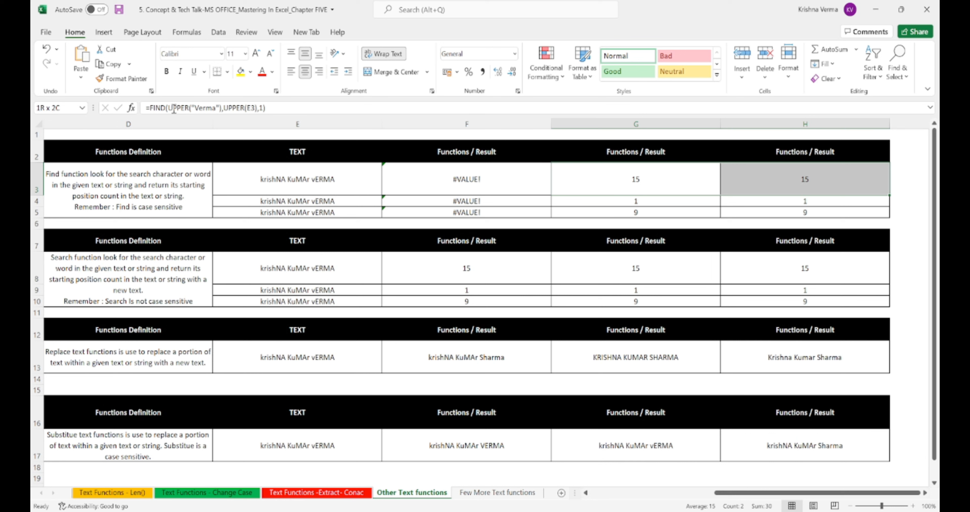
{"action": "key", "text": "Down"}
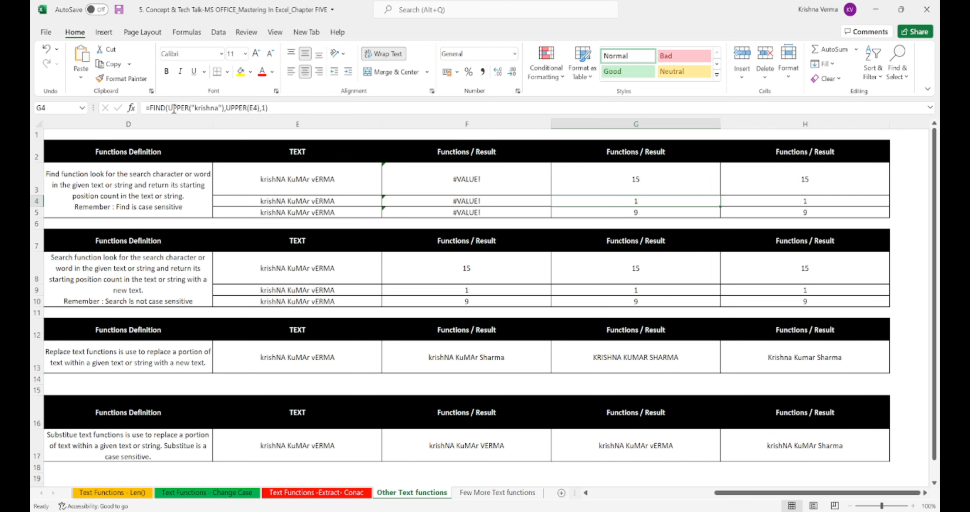
{"action": "key", "text": "Up"}
{"action": "key", "text": "shift+Right"}
{"action": "key", "text": "shift+Down"}
{"action": "key", "text": "shift+Down"}
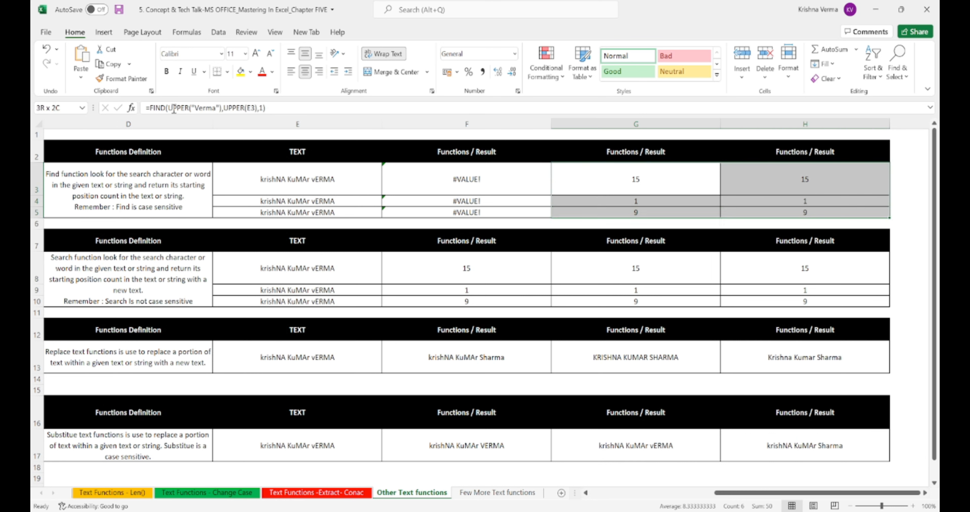
Compare the Search entry in C8 with the Find entry above it, and return to C8.
{"action": "key", "text": "Down"}
{"action": "key", "text": "Down"}
{"action": "key", "text": "Down"}
{"action": "key", "text": "Down"}
{"action": "key", "text": "Down"}
{"action": "key", "text": "Left"}
{"action": "key", "text": "Left"}
{"action": "key", "text": "Left"}
{"action": "key", "text": "Left"}
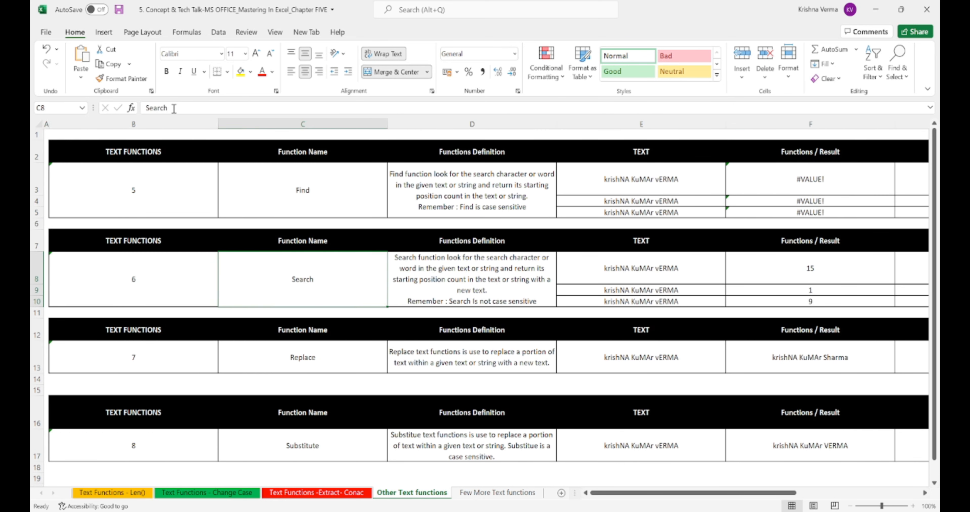
{"action": "key", "text": "shift+Up"}
{"action": "key", "text": "shift+Up"}
{"action": "key", "text": "shift+Up"}
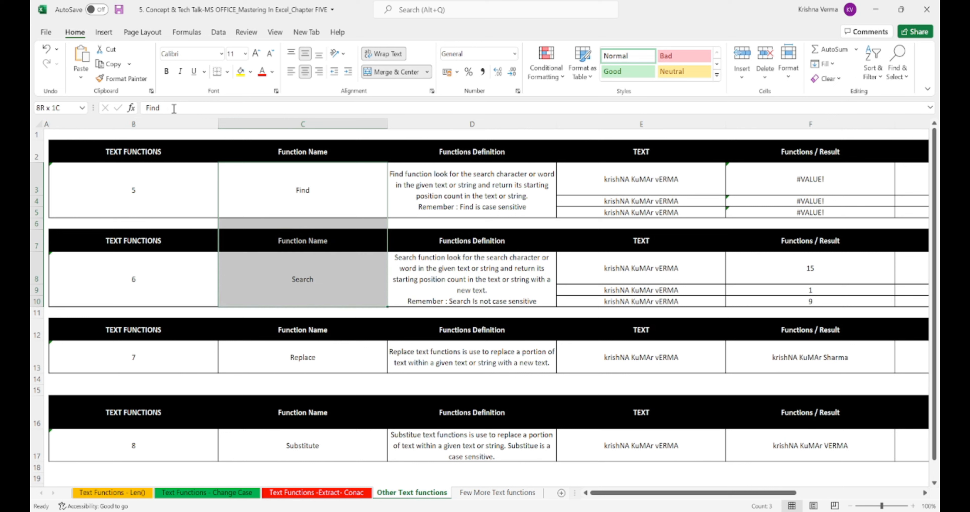
{"action": "key", "text": "Up"}
{"action": "key", "text": "Down"}
{"action": "key", "text": "Down"}
{"action": "key", "text": "Down"}
{"action": "key", "text": "Down"}
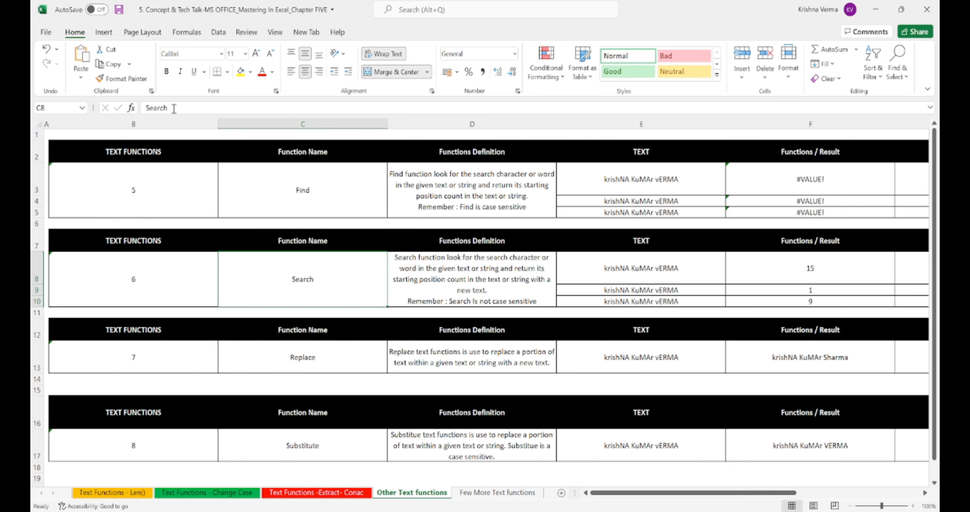
Look through the Search row's number, name, definition and sample text, ending at the SEARCH formula in F8.
{"action": "key", "text": "Left"}
{"action": "key", "text": "Right"}
{"action": "key", "text": "Right"}
{"action": "key", "text": "Left"}
{"action": "key", "text": "Left"}
{"action": "key", "text": "Left"}
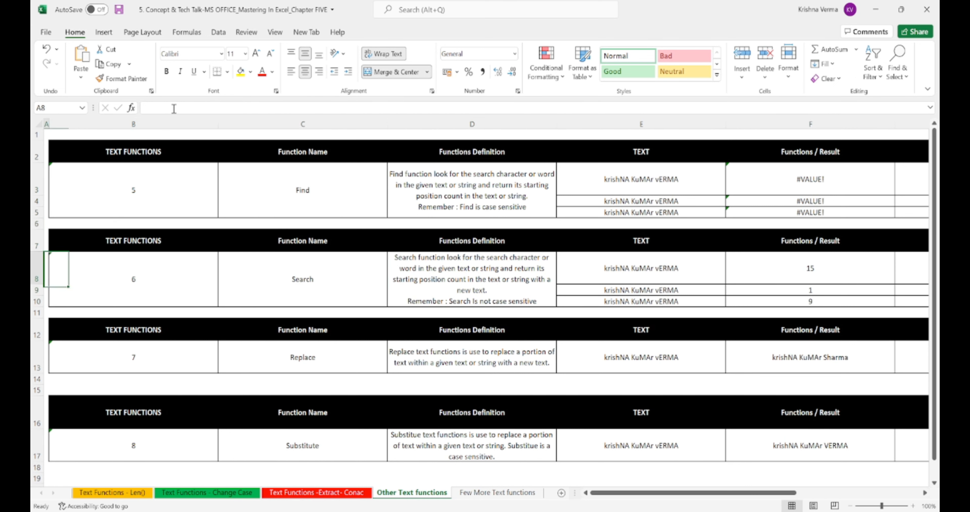
{"action": "key", "text": "Right"}
{"action": "key", "text": "Right"}
{"action": "key", "text": "Right"}
{"action": "key", "text": "Left"}
{"action": "key", "text": "Right"}
{"action": "key", "text": "Right"}
{"action": "key", "text": "Right"}
{"action": "key", "text": "Right"}
{"action": "key", "text": "Right"}
{"action": "key", "text": "Right"}
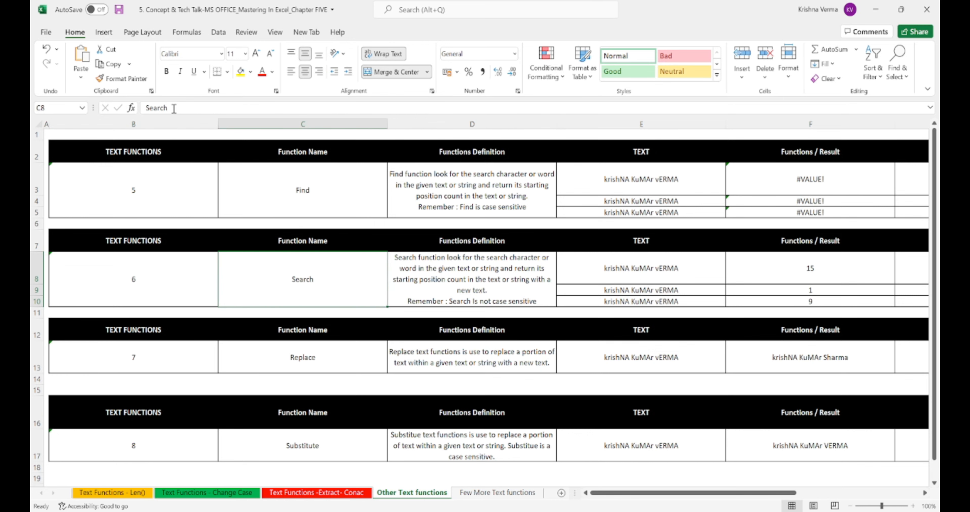
{"action": "key", "text": "Left"}
{"action": "key", "text": "Left"}
{"action": "key", "text": "Left"}
{"action": "key", "text": "Left"}
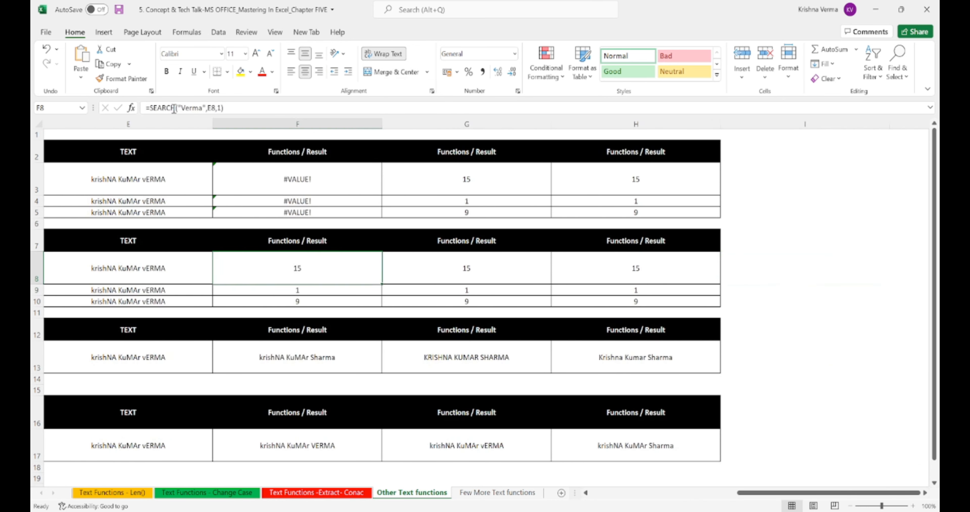
{"action": "key", "text": "Right"}
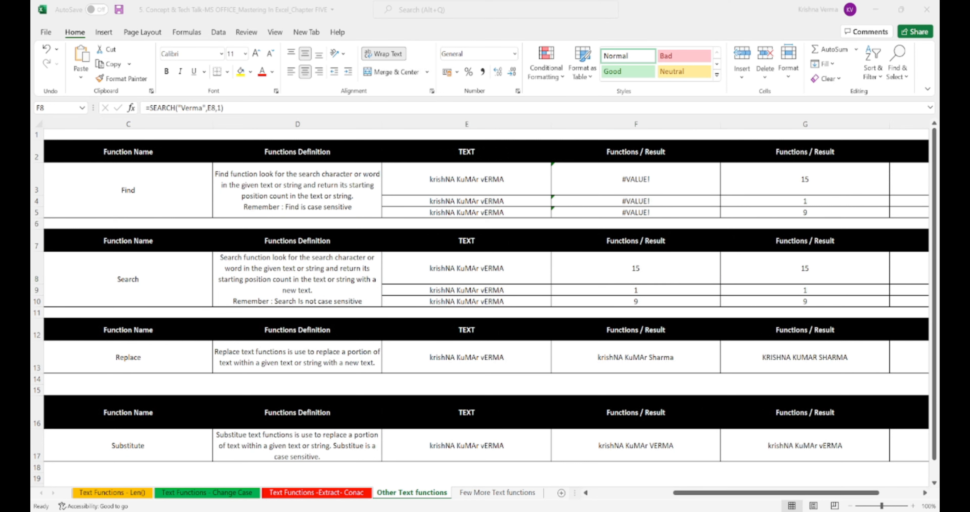
Display the sheet's formulas instead of their results, showing the SEARCH formulas around F8.
{"action": "key", "text": "ctrl+grave"}
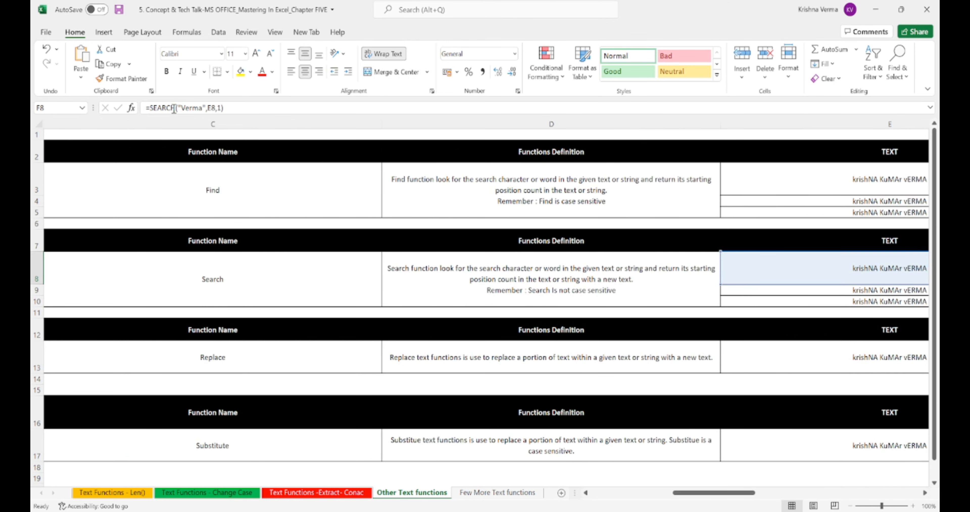
{"action": "key", "text": "Right"}
{"action": "key", "text": "Right"}
{"action": "key", "text": "Right"}
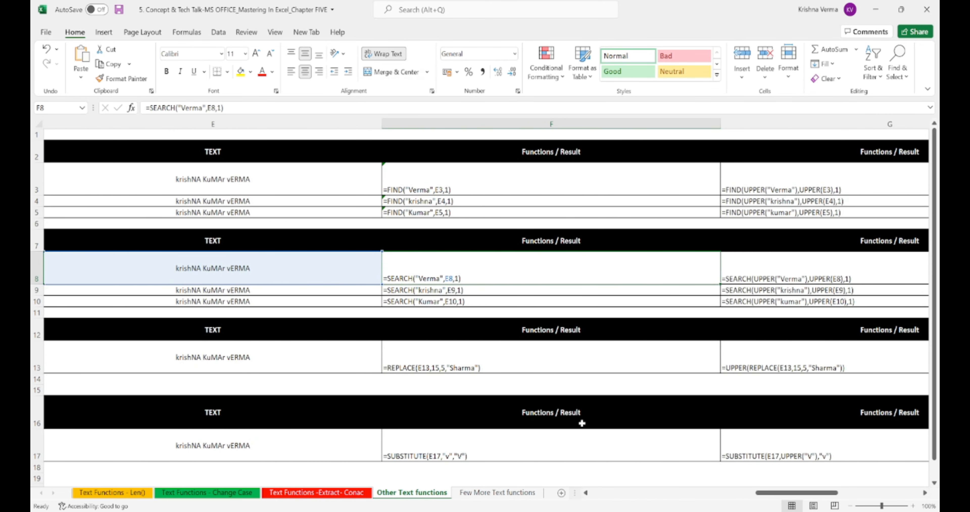
Inspect the plain SEARCH formulas in F8:F10 one by one, and return to the formula in F8.
{"action": "double_click", "coordinate": [413, 274]}
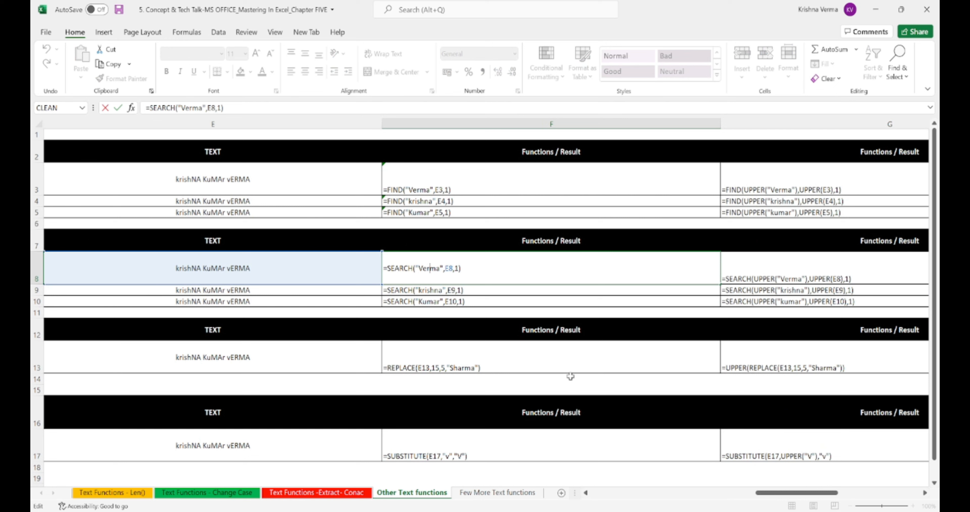
{"action": "key", "text": "Return"}
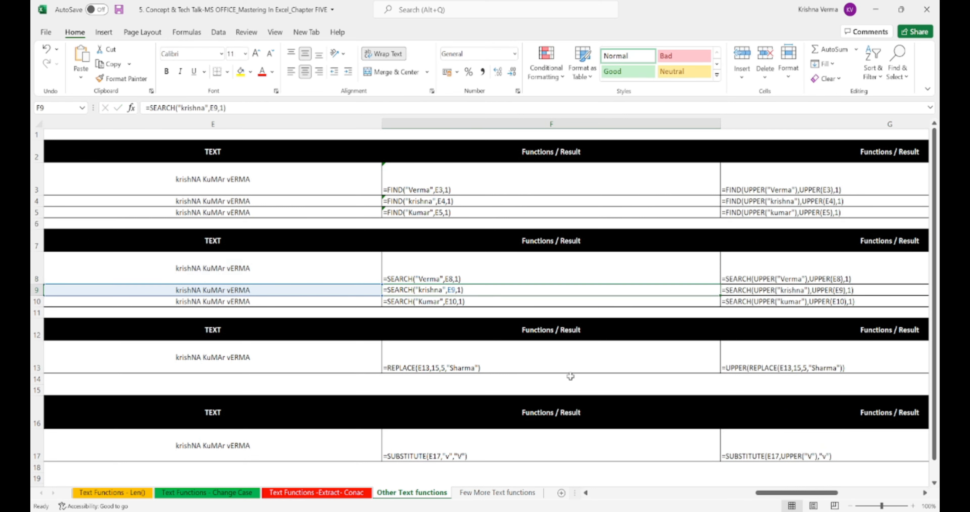
{"action": "key", "text": "Return"}
{"action": "key", "text": "F2"}
{"action": "key", "text": "Return"}
{"action": "key", "text": "Up"}
{"action": "key", "text": "Up"}
{"action": "key", "text": "F2"}
{"action": "double_click", "coordinate": [427, 274]}
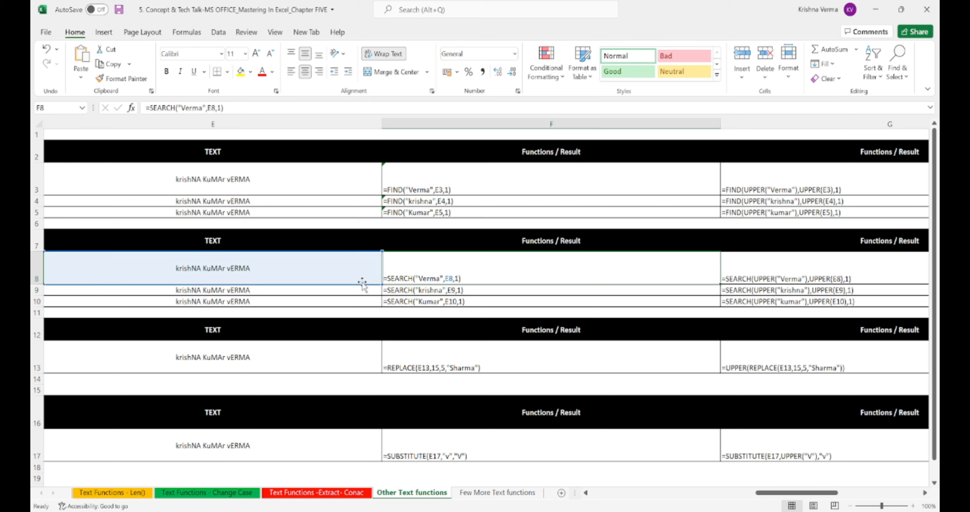
Check the SEARCH formula in F9 against its sample text in E9 and the Search definition in D8.
{"action": "double_click", "coordinate": [404, 291]}
{"action": "key", "text": "Left"}
{"action": "key", "text": "Left"}
{"action": "key", "text": "Left"}
{"action": "key", "text": "Left"}
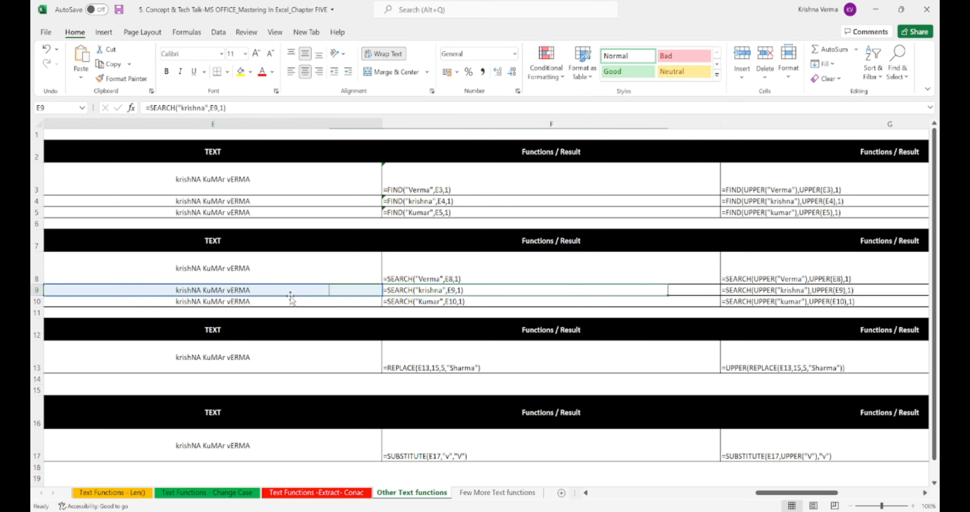
{"action": "key", "text": "Right"}
{"action": "key", "text": "Right"}
{"action": "key", "text": "Right"}
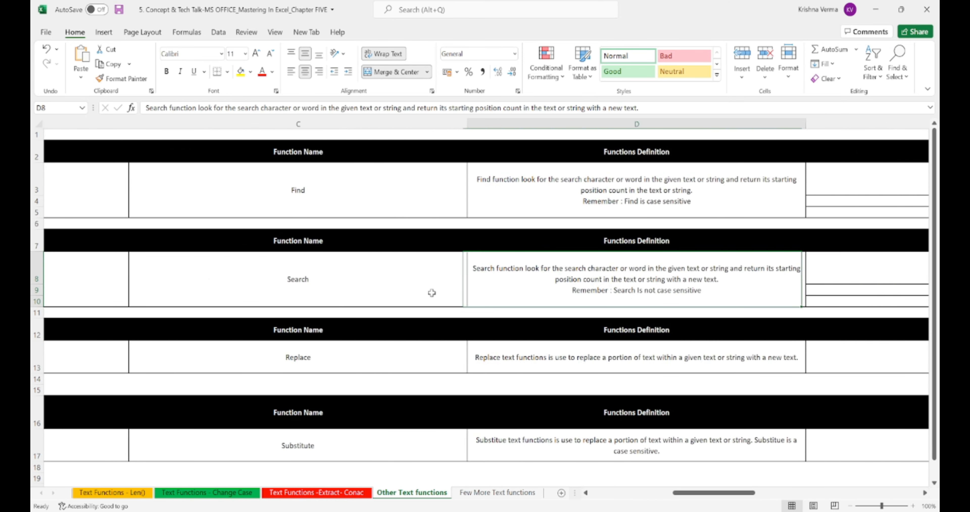
Check the Find definition in D3 and the Search sample text in E8, and inspect the SEARCH formula in F8.
{"action": "left_click", "coordinate": [254, 199]}
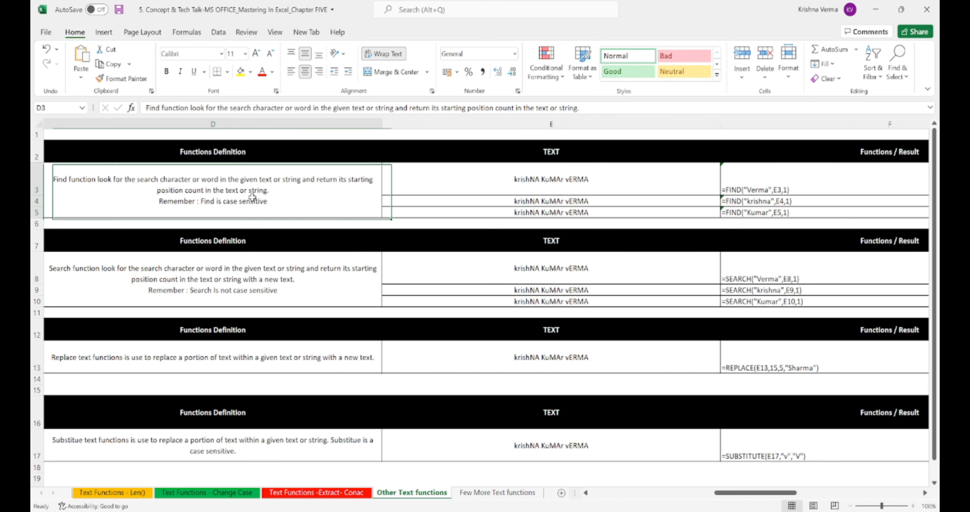
{"action": "left_click", "coordinate": [444, 265]}
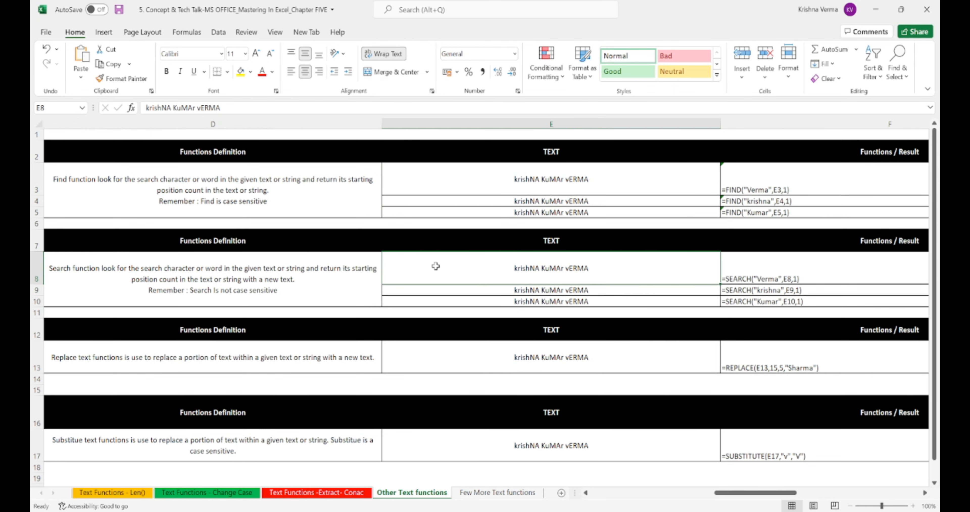
{"action": "key", "text": "Right"}
{"action": "key", "text": "F2"}
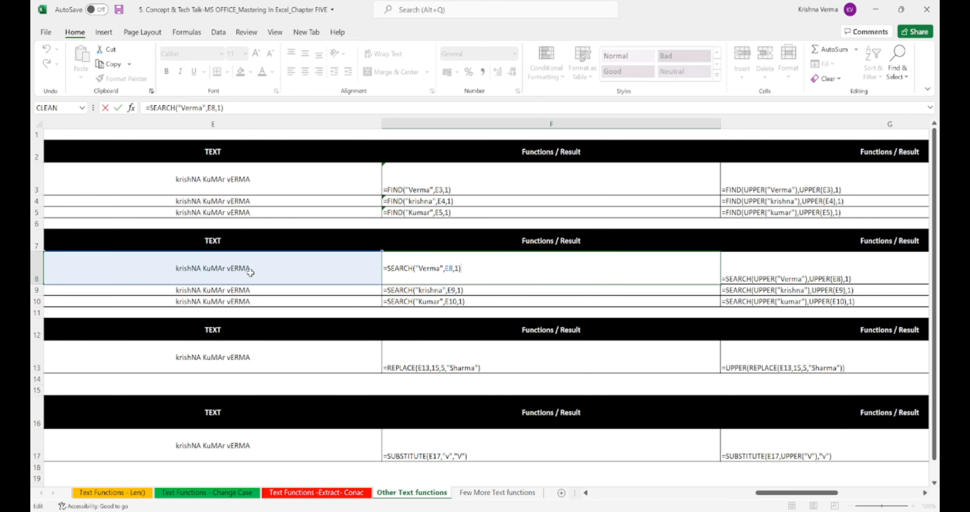
{"action": "key", "text": "Return"}
{"action": "key", "text": "Up"}
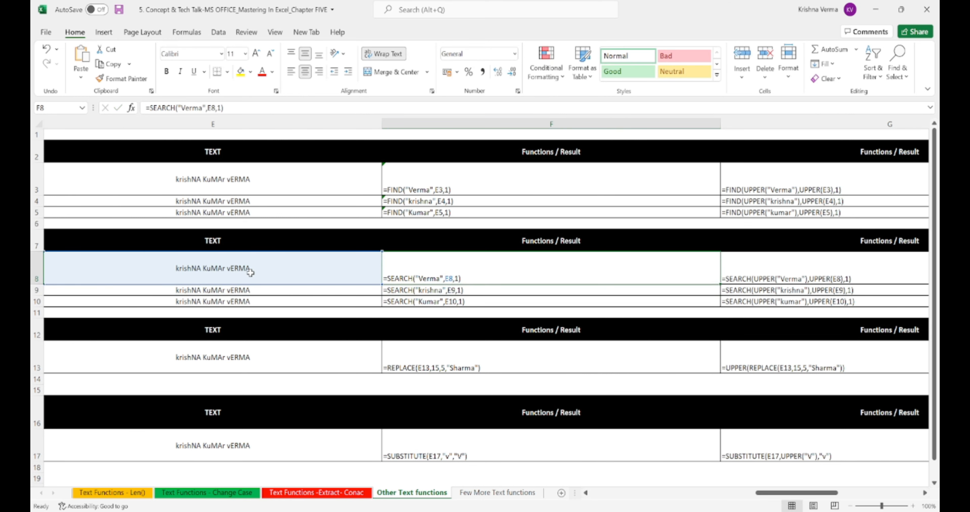
Display the sheet's results instead of its formulas, and go over the Find row around D3.
{"action": "key", "text": "ctrl+grave"}
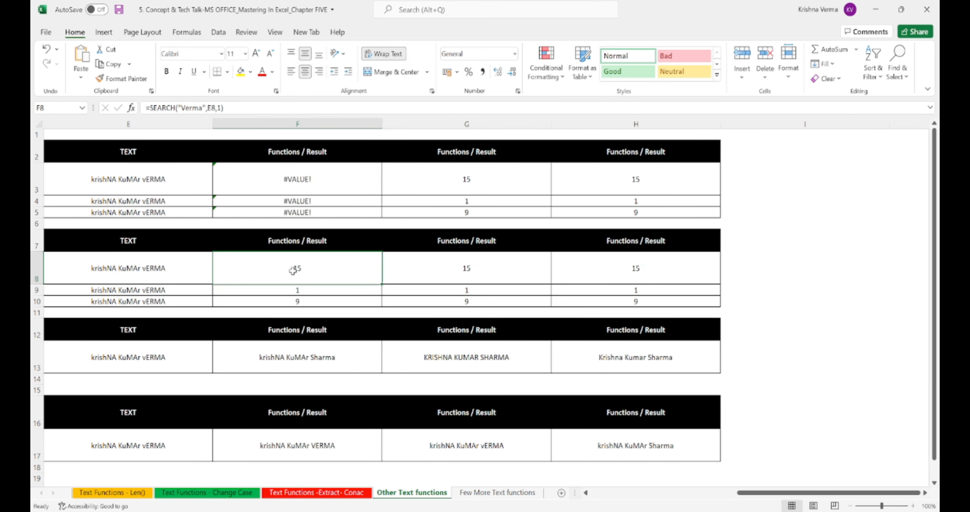
{"action": "left_click_drag", "start_coordinate": [295, 180], "coordinate": [295, 199]}
{"action": "key", "text": "Left"}
{"action": "key", "text": "Left"}
{"action": "key", "text": "Left"}
{"action": "key", "text": "Right"}
{"action": "key", "text": "Right"}
{"action": "key", "text": "Right"}
{"action": "key", "text": "Right"}
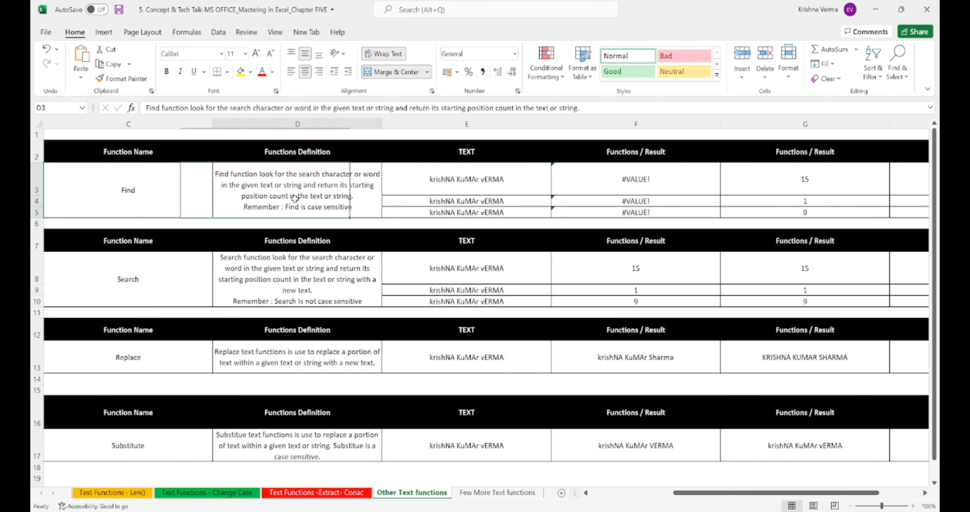
Compare the FIND results in F3:F5 with the SEARCH results in F8:G10.
{"action": "key", "text": "Left"}
{"action": "key", "text": "Down"}
{"action": "key", "text": "Down"}
{"action": "key", "text": "Down"}
{"action": "key", "text": "Down"}
{"action": "key", "text": "Down"}
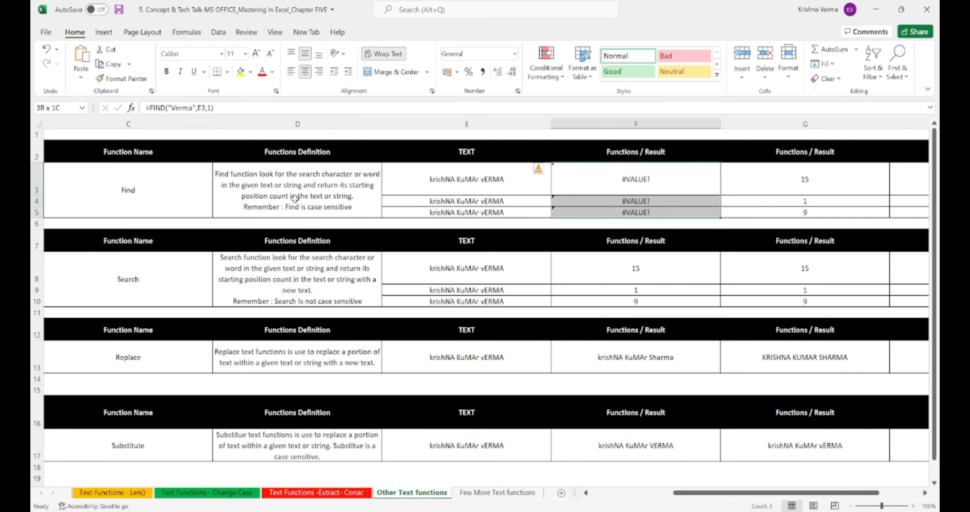
{"action": "key", "text": "shift+Down"}
{"action": "key", "text": "shift+Down"}
{"action": "key", "text": "shift+Right"}
{"action": "key", "text": "shift+Right"}
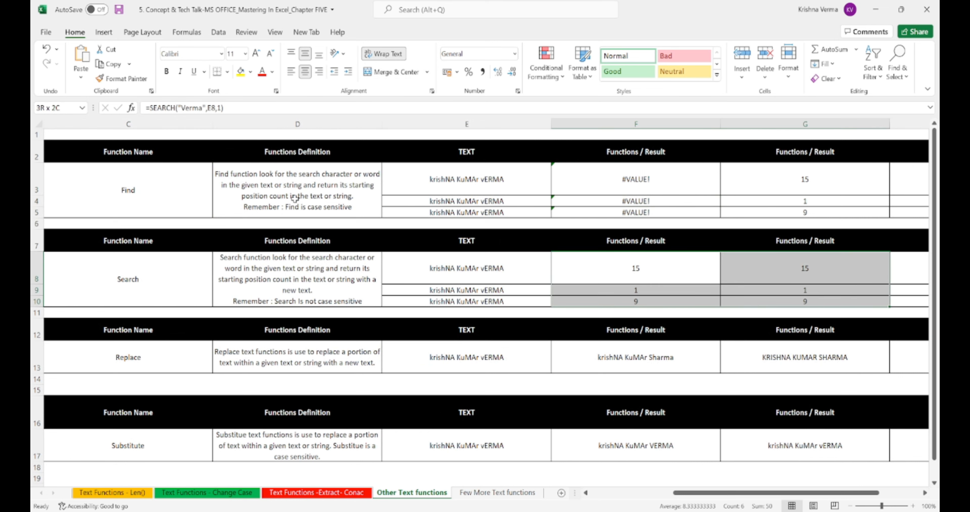
Highlight the SEARCH results across columns F to H row by row, from row 8 to row 10.
{"action": "key", "text": "Left"}
{"action": "key", "text": "Left"}
{"action": "key", "text": "Right"}
{"action": "key", "text": "Right"}
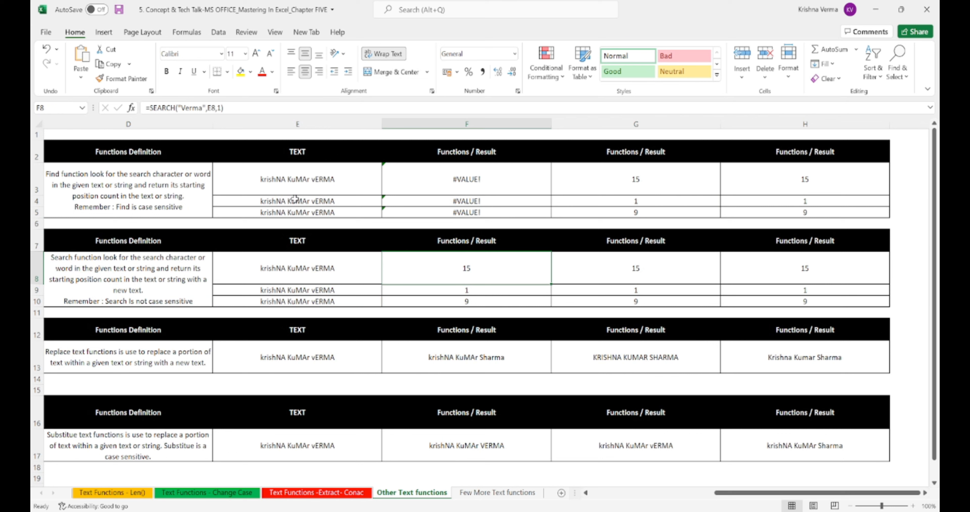
{"action": "key", "text": "shift+Right"}
{"action": "key", "text": "shift+Right"}
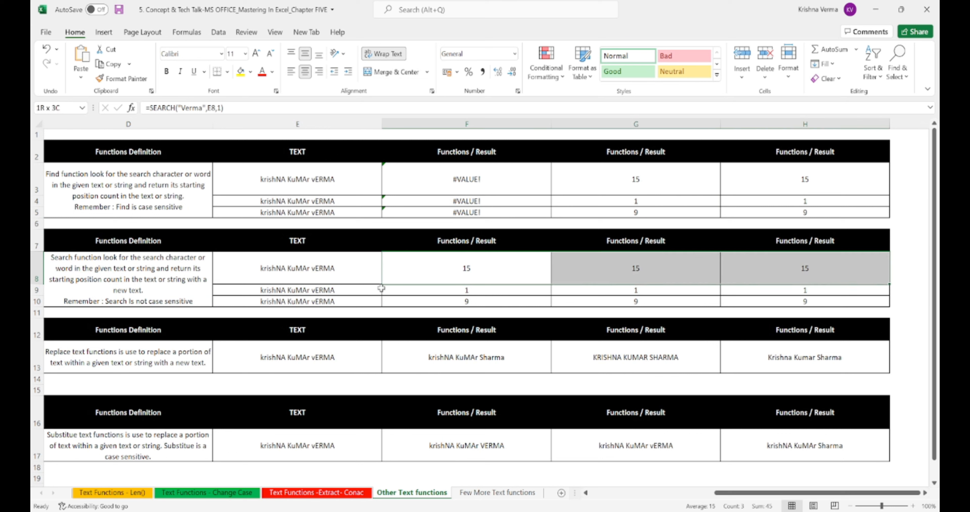
{"action": "left_click", "coordinate": [419, 289]}
{"action": "key", "text": "shift+Right"}
{"action": "key", "text": "shift+Right"}
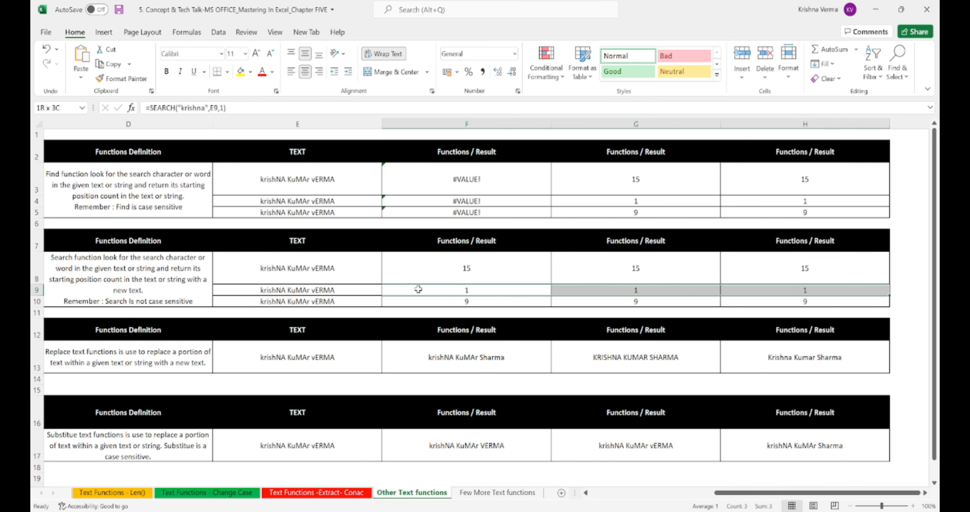
{"action": "left_click", "coordinate": [418, 304]}
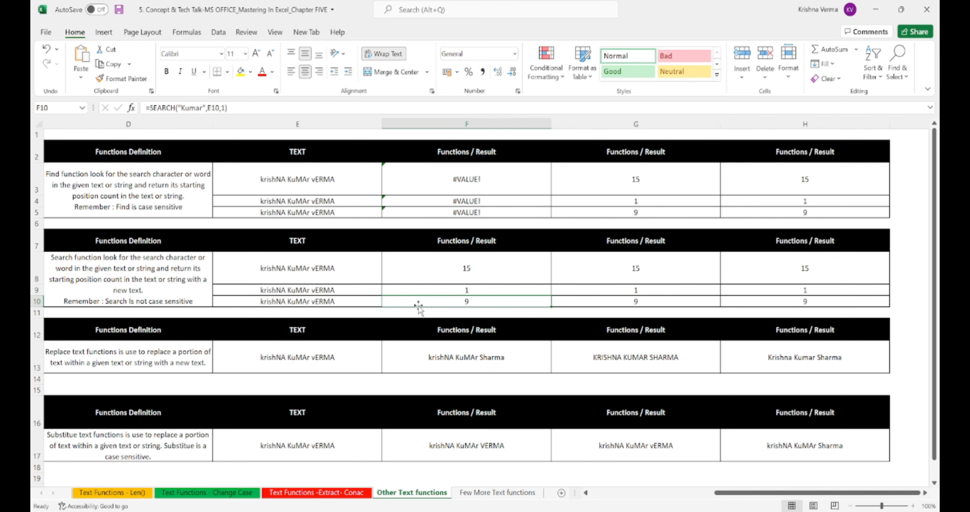
{"action": "key", "text": "shift+Right"}
{"action": "key", "text": "shift+Right"}
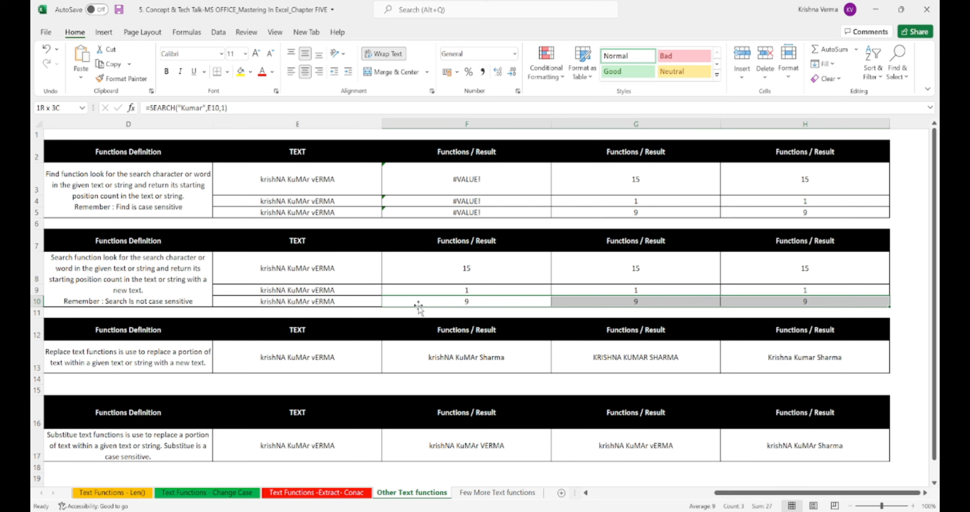
Highlight the plain SEARCH results in F8:F10.
{"action": "left_click", "coordinate": [456, 275]}
{"action": "key", "text": "shift+Down"}
{"action": "key", "text": "shift+Down"}
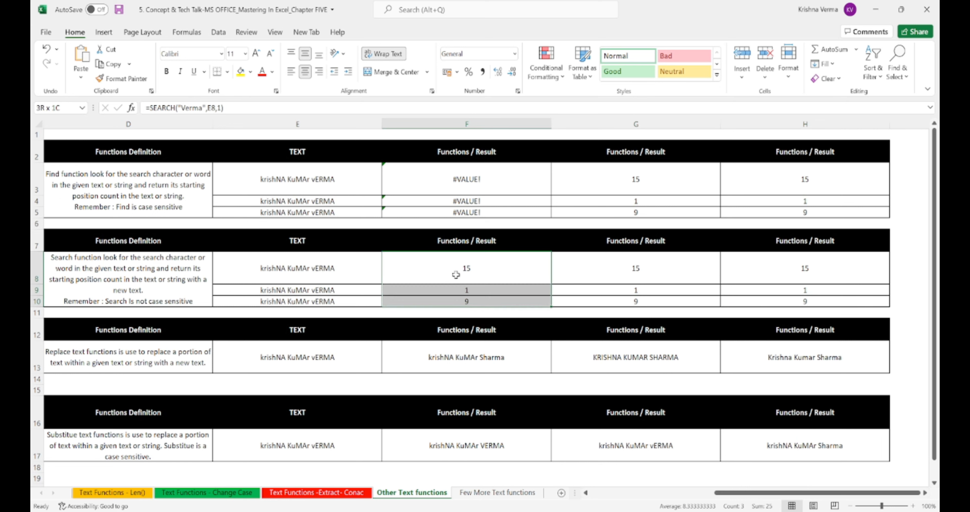
{"action": "key", "text": "Left"}
{"action": "key", "text": "Right"}
{"action": "key", "text": "shift+Down"}
{"action": "key", "text": "shift+Down"}
Check the plain FIND results in F3:F5 against the SEARCH results below, ending at the sample text in E8.
{"action": "key", "text": "Up"}
{"action": "key", "text": "Up"}
{"action": "key", "text": "Up"}
{"action": "key", "text": "Up"}
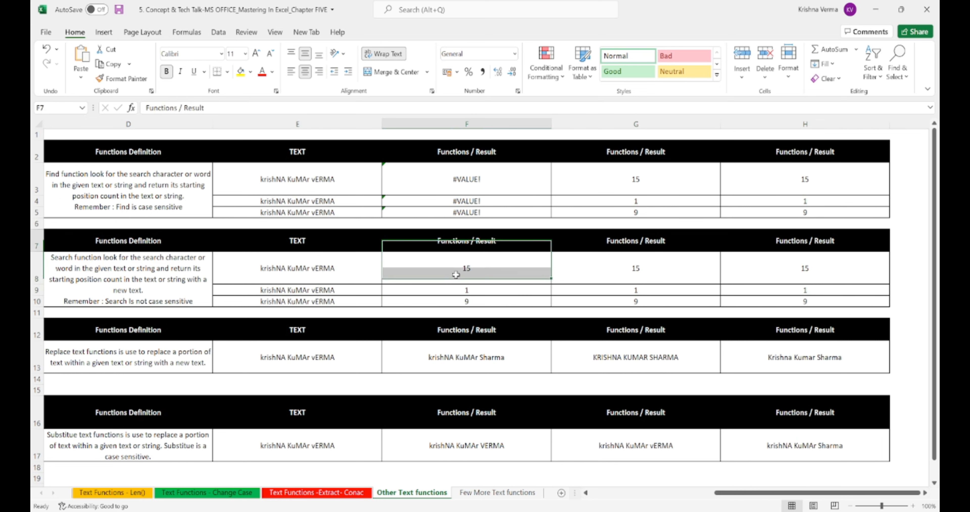
{"action": "key", "text": "Up"}
{"action": "key", "text": "shift+Down"}
{"action": "key", "text": "shift+Down"}
{"action": "key", "text": "Down"}
{"action": "key", "text": "Down"}
{"action": "key", "text": "Down"}
{"action": "key", "text": "Down"}
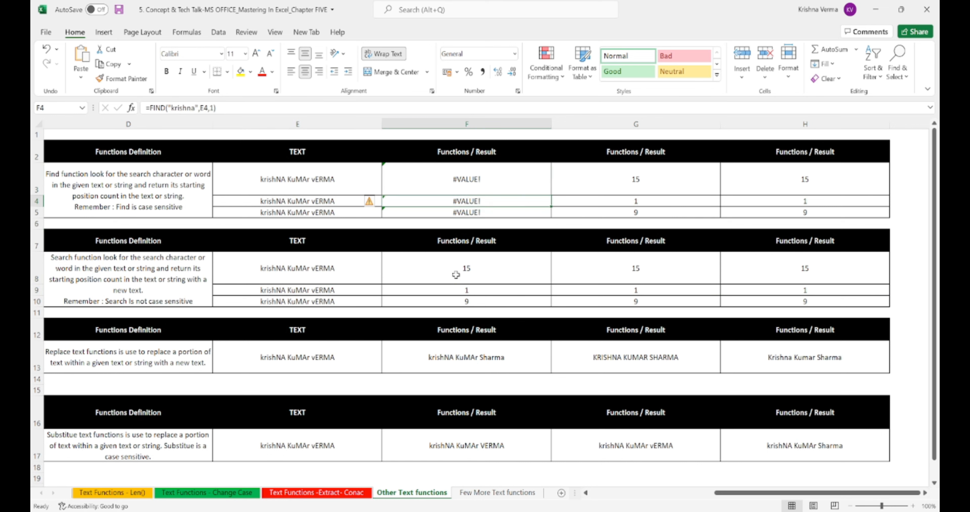
{"action": "key", "text": "Down"}
{"action": "key", "text": "shift+Down"}
{"action": "key", "text": "Left"}
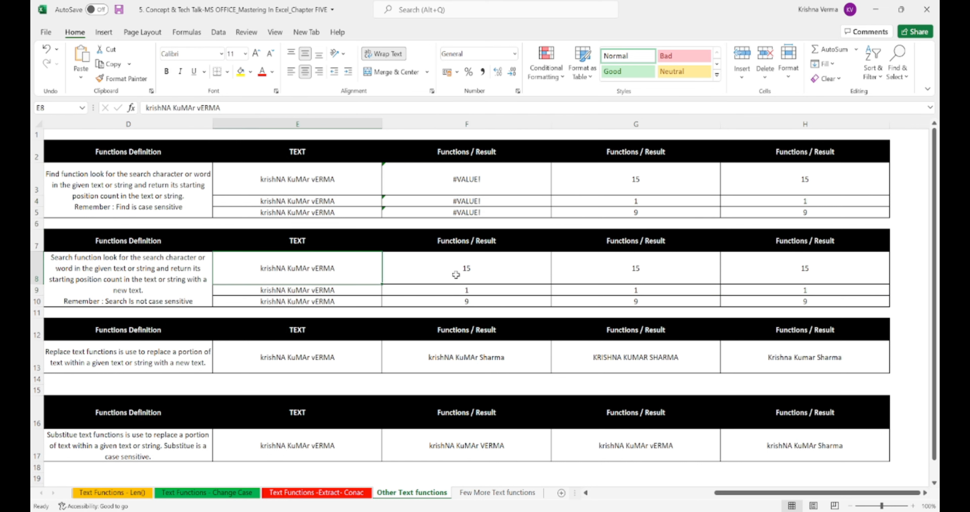
Compare the Find block at C3 with the Search block at C8.
{"action": "key", "text": "Left"}
{"action": "key", "text": "Left"}
{"action": "key", "text": "Up"}
{"action": "key", "text": "Up"}
{"action": "key", "text": "Up"}
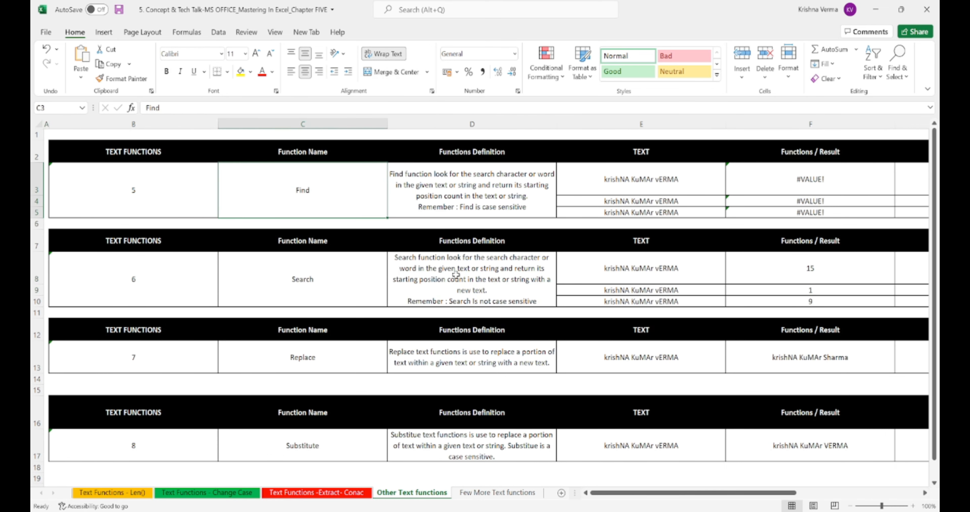
{"action": "key", "text": "shift+Down"}
{"action": "key", "text": "shift+Down"}
{"action": "key", "text": "shift+Down"}
{"action": "key", "text": "shift+Down"}
{"action": "key", "text": "Up"}
{"action": "key", "text": "Down"}
{"action": "key", "text": "Down"}
{"action": "key", "text": "Down"}
{"action": "key", "text": "Down"}
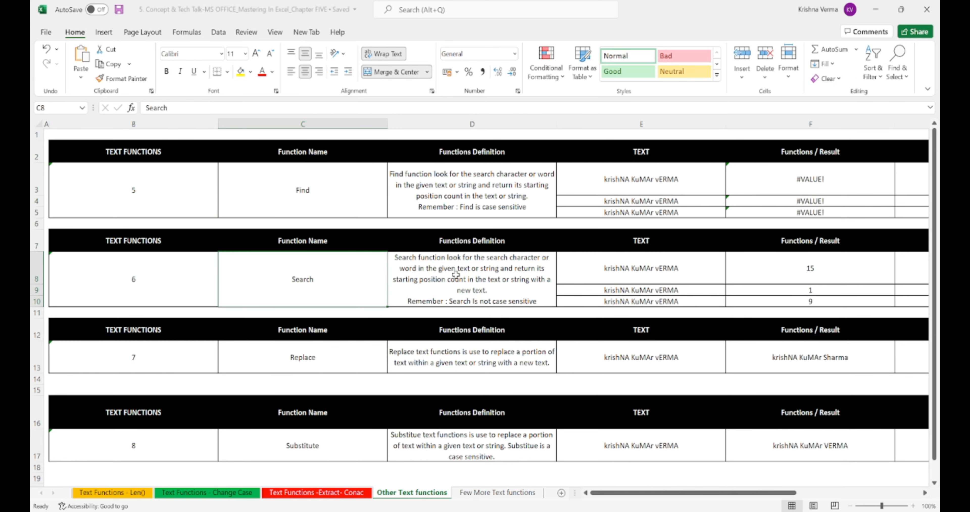
Highlight the Search sample texts in E8:E10, and return to the function name in C8.
{"action": "key", "text": "Right"}
{"action": "key", "text": "Left"}
{"action": "key", "text": "Right"}
{"action": "key", "text": "Right"}
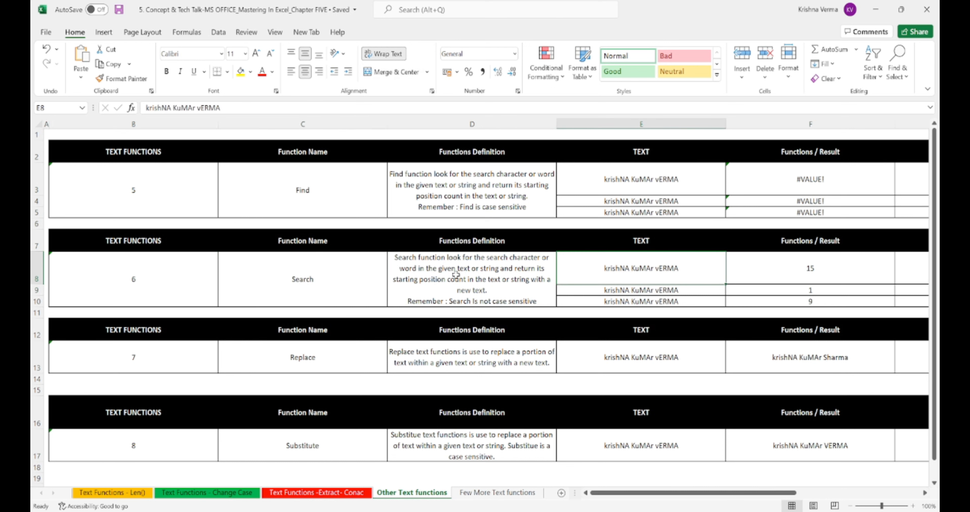
{"action": "key", "text": "shift+Down"}
{"action": "key", "text": "shift+Down"}
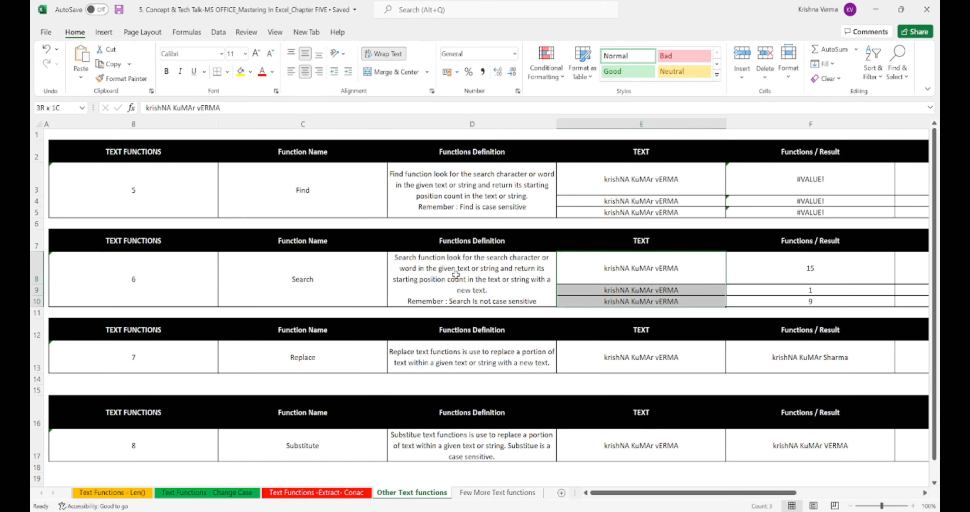
{"action": "key", "text": "Left"}
{"action": "key", "text": "Left"}
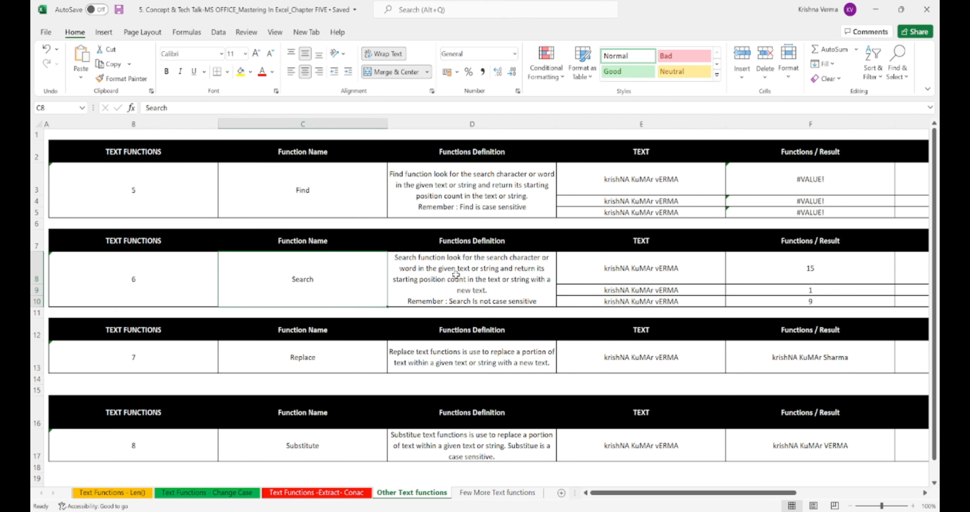
Look over the function blocks below Search, ending at the Replace function's name in C13.
{"action": "key", "text": "Right"}
{"action": "key", "text": "Up"}
{"action": "key", "text": "Up"}
{"action": "key", "text": "Down"}
{"action": "key", "text": "Down"}
{"action": "key", "text": "Down"}
{"action": "key", "text": "Down"}
{"action": "key", "text": "Down"}
{"action": "key", "text": "Down"}
{"action": "key", "text": "Down"}
{"action": "key", "text": "Down"}
{"action": "key", "text": "Down"}
{"action": "key", "text": "Down"}
{"action": "key", "text": "Down"}
{"action": "key", "text": "Down"}
{"action": "key", "text": "Down"}
{"action": "key", "text": "Up"}
{"action": "key", "text": "Up"}
{"action": "key", "text": "Up"}
{"action": "key", "text": "Up"}
{"action": "key", "text": "Left"}
{"action": "key", "text": "Up"}
{"action": "key", "text": "Up"}
{"action": "key", "text": "Up"}
{"action": "key", "text": "Up"}
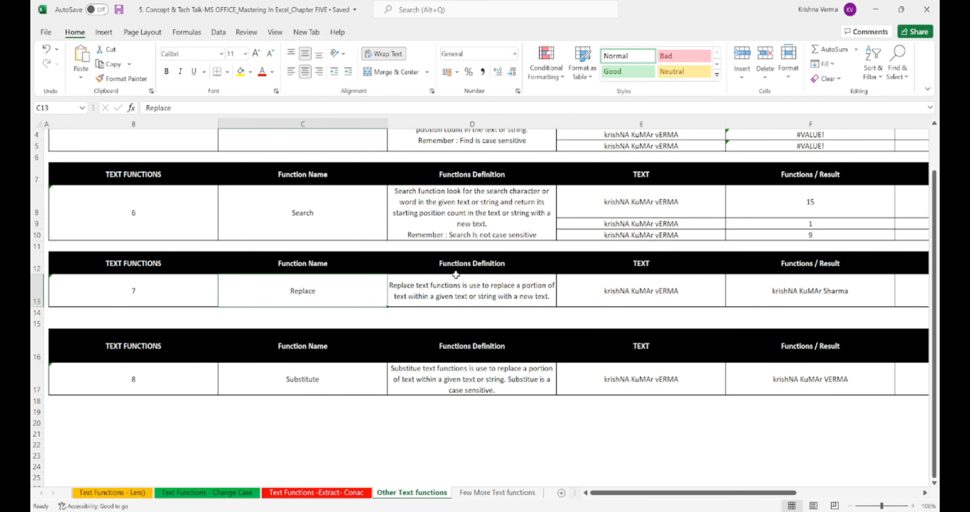
Look through the Replace row's definition, sample text and results, ending at the PROPER-nested formula in H13.
{"action": "key", "text": "Right"}
{"action": "key", "text": "Right"}
{"action": "key", "text": "Right"}
{"action": "key", "text": "Right"}
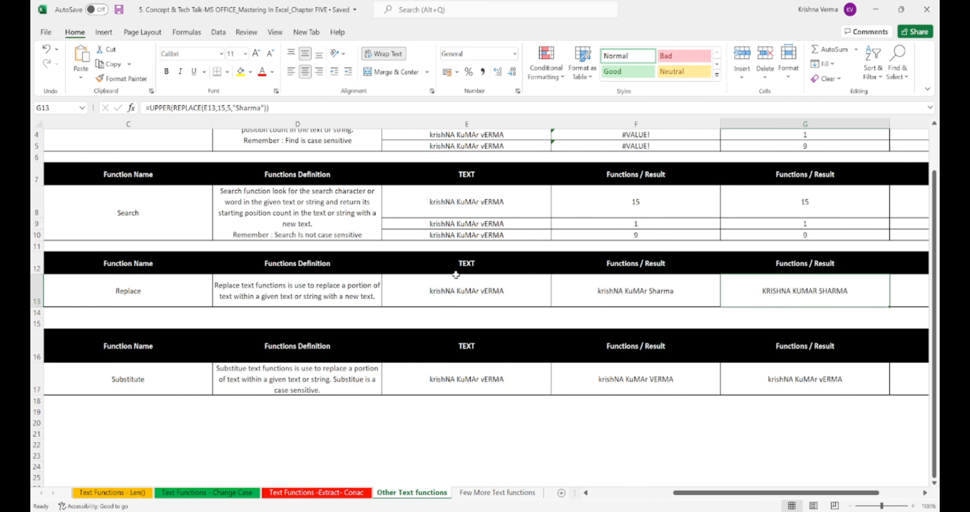
{"action": "left_click", "coordinate": [312, 295]}
{"action": "key", "text": "Left"}
{"action": "key", "text": "Left"}
{"action": "key", "text": "Right"}
{"action": "key", "text": "Right"}
{"action": "key", "text": "Right"}
{"action": "key", "text": "Right"}
{"action": "key", "text": "Right"}
{"action": "key", "text": "Right"}
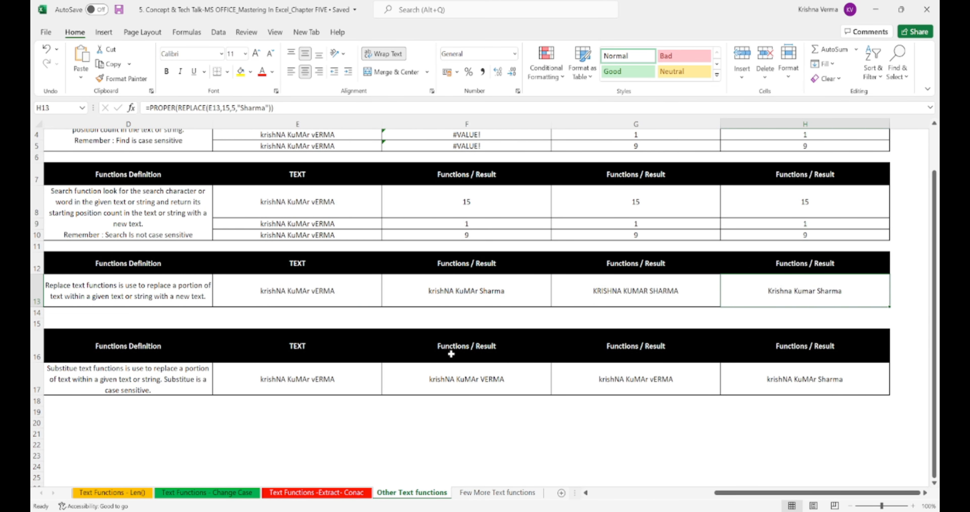
Examine the sample text in E13 and the REPLACE formula's arguments in F13, leaving the formula unedited.
{"action": "left_click", "coordinate": [303, 297]}
{"action": "left_click", "coordinate": [421, 294]}
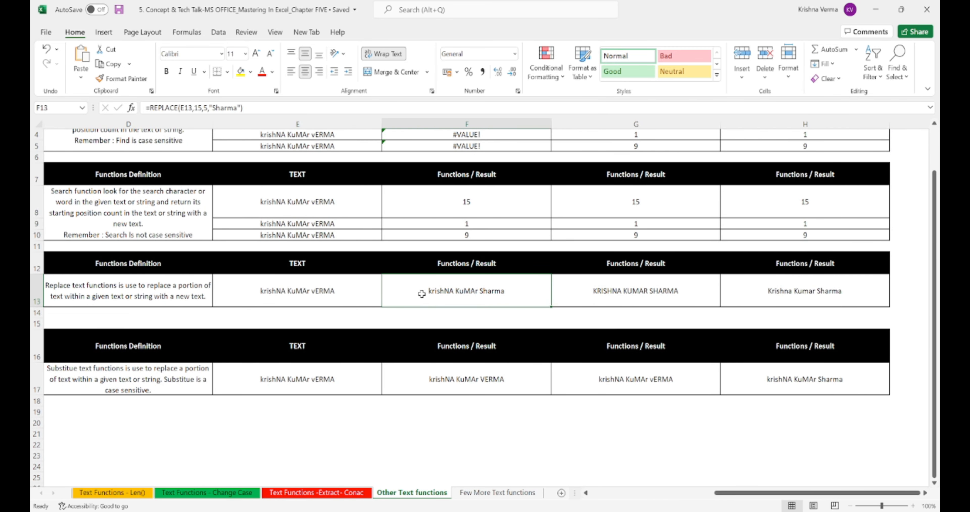
{"action": "left_click", "coordinate": [169, 107]}
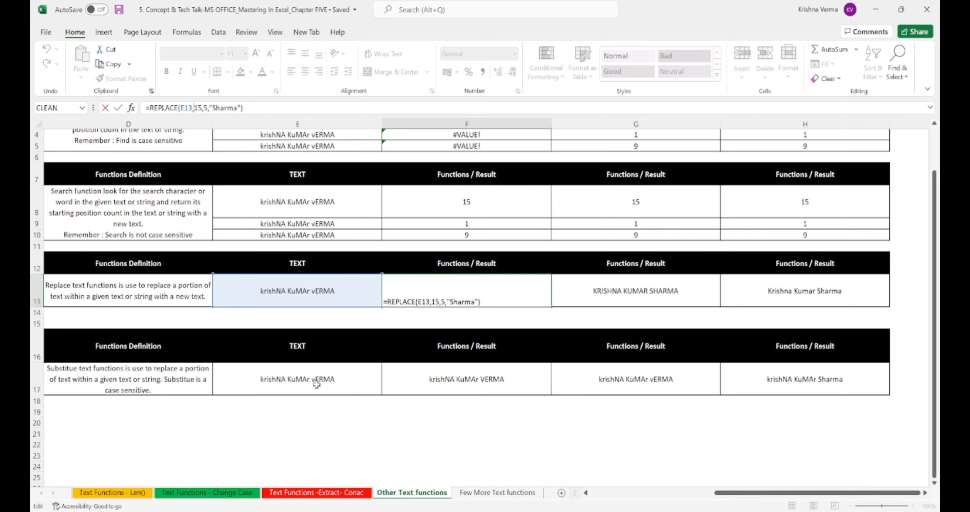
{"action": "left_click", "coordinate": [423, 390]}
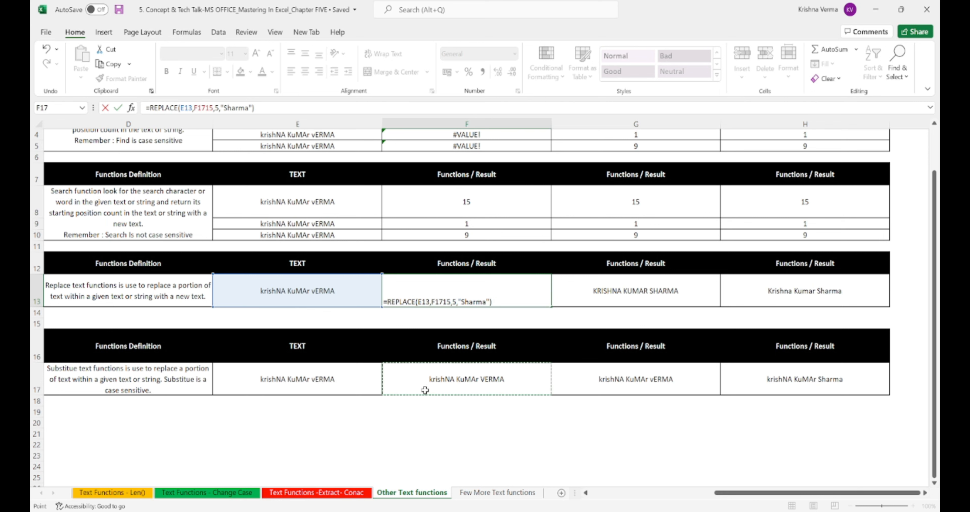
{"action": "key", "text": "Escape"}
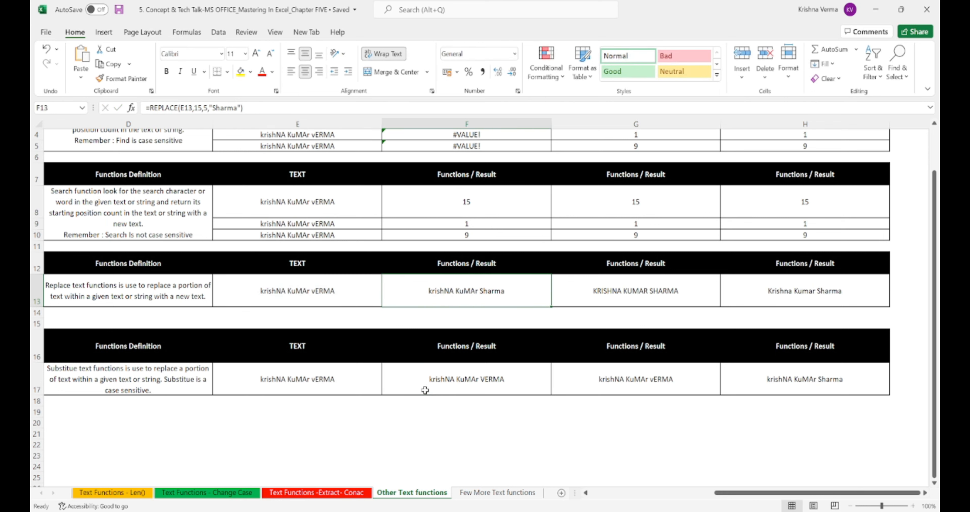
Highlight the replacement text argument inside the REPLACE formula in F13, and close the formula without changes.
{"action": "double_click", "coordinate": [469, 297]}
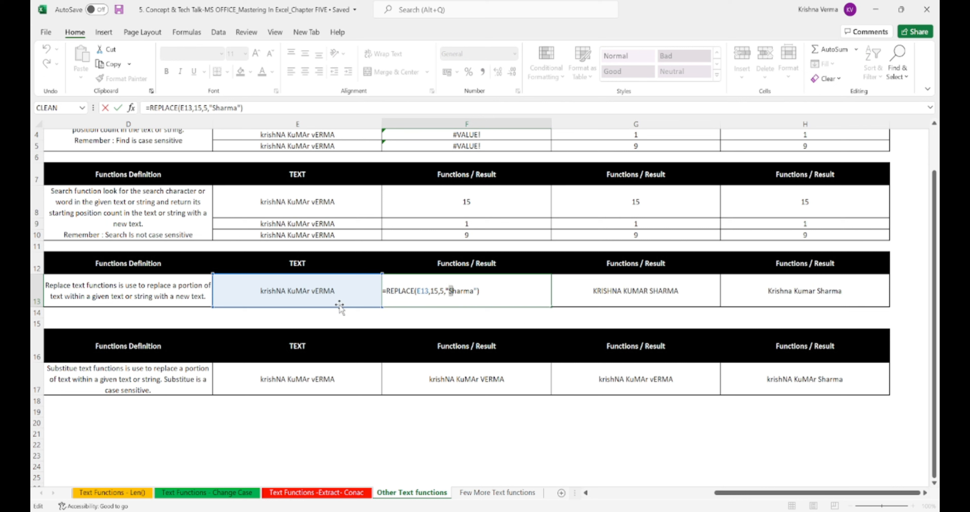
{"action": "key", "text": "shift+Right"}
{"action": "key", "text": "shift+Right"}
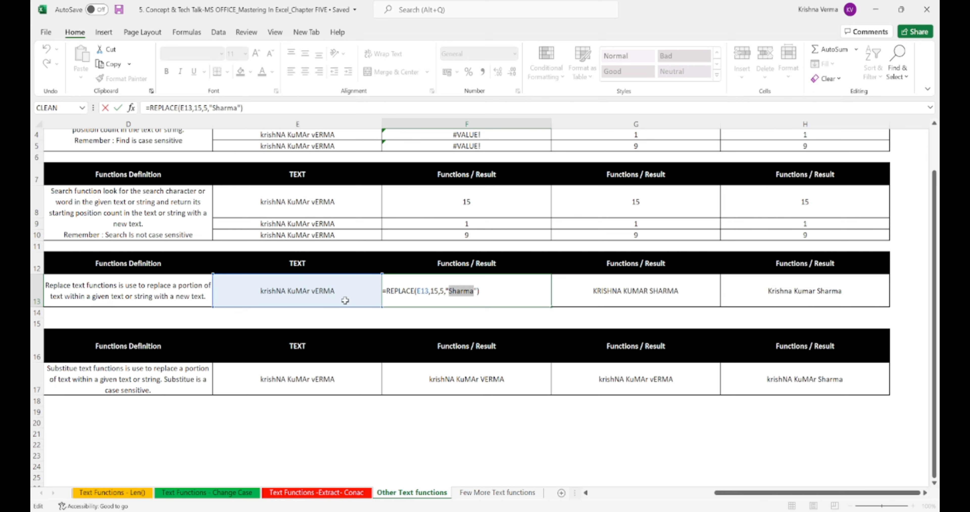
{"action": "left_click", "coordinate": [456, 292]}
{"action": "double_click", "coordinate": [457, 292]}
{"action": "key", "text": "ctrl+Return"}
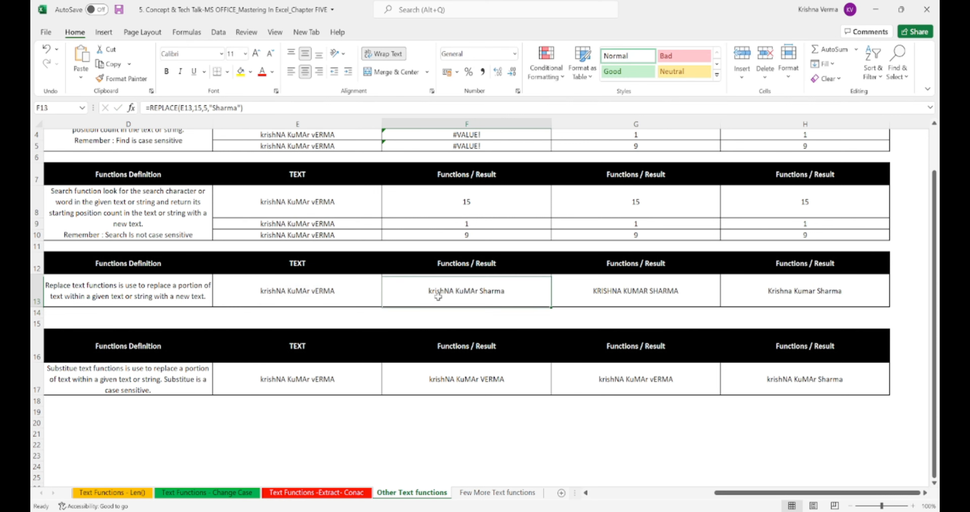
Display the sheet's formulas instead of their results, showing the REPLACE formulas in F13:H13.
{"action": "key", "text": "Right"}
{"action": "left_click", "coordinate": [438, 297]}
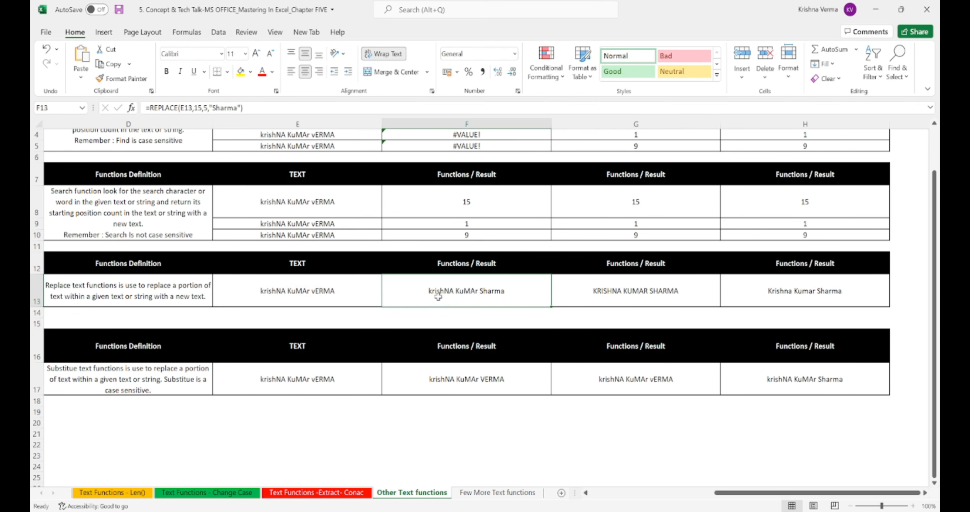
{"action": "key", "text": "ctrl+grave"}
{"action": "scroll", "coordinate": [780, 300], "scroll_direction": "right", "scroll_amount": 3}
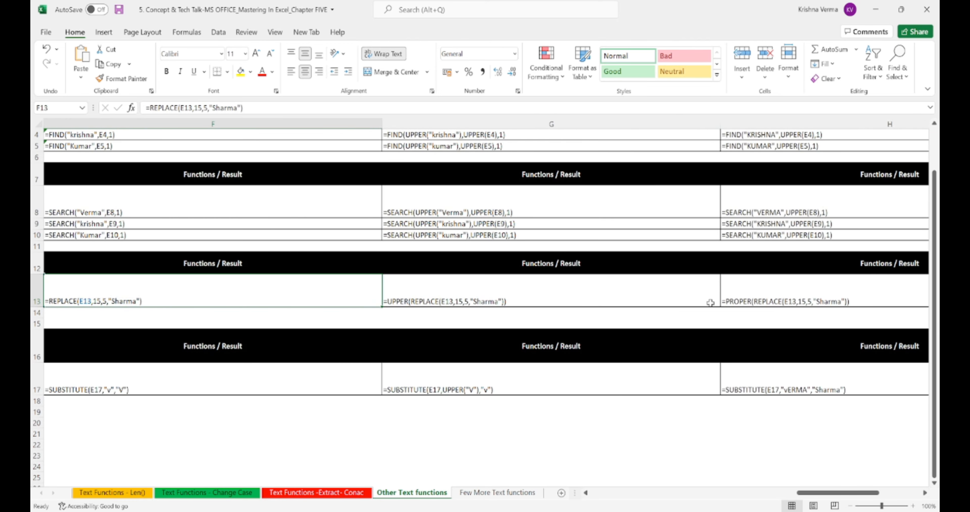
Look through the Substitute row's function name, definition, sample text and formulas in row 17.
{"action": "key", "text": "Left"}
{"action": "key", "text": "Left"}
{"action": "key", "text": "Left"}
{"action": "key", "text": "Down"}
{"action": "key", "text": "Down"}
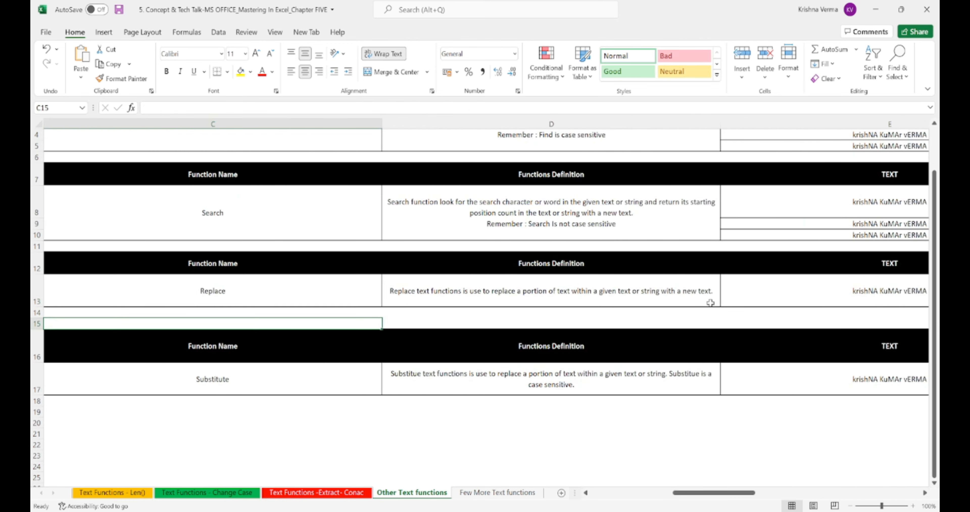
{"action": "key", "text": "Down"}
{"action": "key", "text": "Down"}
{"action": "key", "text": "Right"}
{"action": "key", "text": "Right"}
{"action": "key", "text": "Right"}
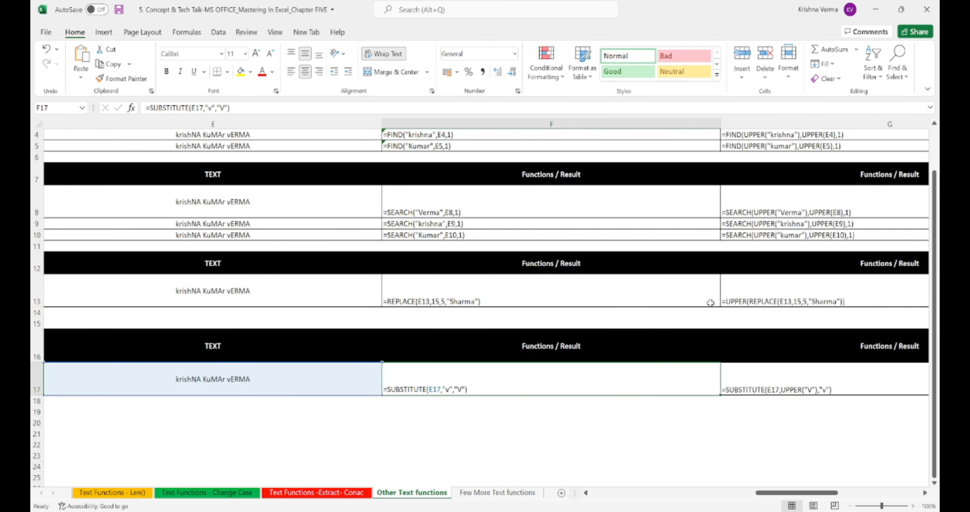
{"action": "key", "text": "Left"}
{"action": "key", "text": "Left"}
{"action": "key", "text": "Left"}
{"action": "key", "text": "Right"}
{"action": "key", "text": "Right"}
{"action": "key", "text": "Right"}
Highlight the start position, character count and replacement text arguments of the REPLACE formula in F13, leaving the formula unedited.
{"action": "left_click", "coordinate": [541, 296]}
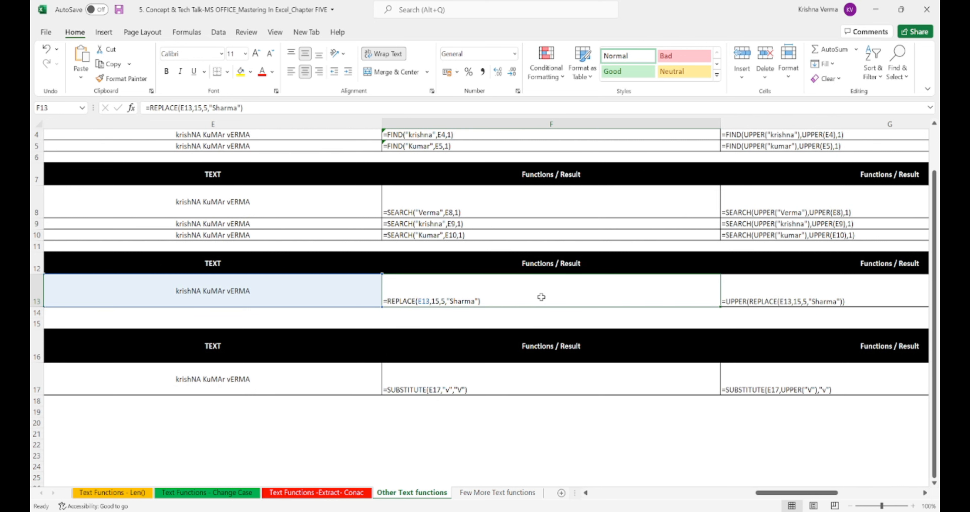
{"action": "double_click", "coordinate": [444, 296]}
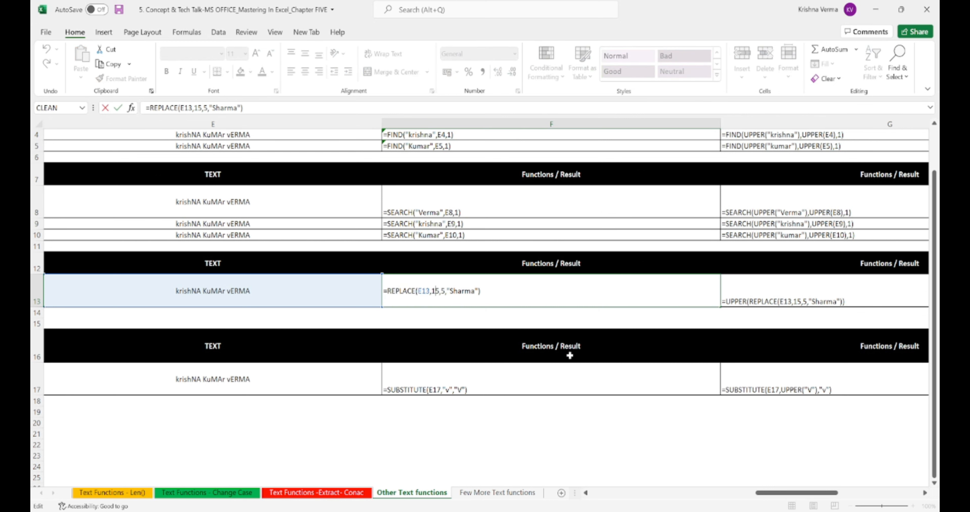
{"action": "key", "text": "Left"}
{"action": "key", "text": "shift+Right"}
{"action": "key", "text": "shift+Right"}
{"action": "key", "text": "shift+Right"}
{"action": "key", "text": "Right"}
{"action": "key", "text": "shift+Right"}
{"action": "key", "text": "shift+Right"}
{"action": "key", "text": "shift+Right"}
{"action": "key", "text": "shift+Right"}
{"action": "key", "text": "shift+Right"}
{"action": "key", "text": "Left"}
{"action": "key", "text": "Right"}
{"action": "key", "text": "shift+Right"}
{"action": "key", "text": "shift+Right"}
{"action": "key", "text": "shift+Right"}
{"action": "key", "text": "shift+Right"}
{"action": "key", "text": "Right"}
{"action": "key", "text": "Right"}
{"action": "key", "text": "Right"}
{"action": "key", "text": "shift+Right"}
{"action": "key", "text": "shift+Right"}
{"action": "key", "text": "shift+Right"}
{"action": "key", "text": "Left"}
{"action": "key", "text": "Left"}
{"action": "key", "text": "Left"}
{"action": "key", "text": "Left"}
{"action": "key", "text": "Left"}
{"action": "key", "text": "Left"}
{"action": "key", "text": "Left"}
{"action": "key", "text": "shift+Right"}
{"action": "key", "text": "shift+Right"}
{"action": "key", "text": "shift+Right"}
{"action": "key", "text": "shift+Right"}
{"action": "key", "text": "Return"}
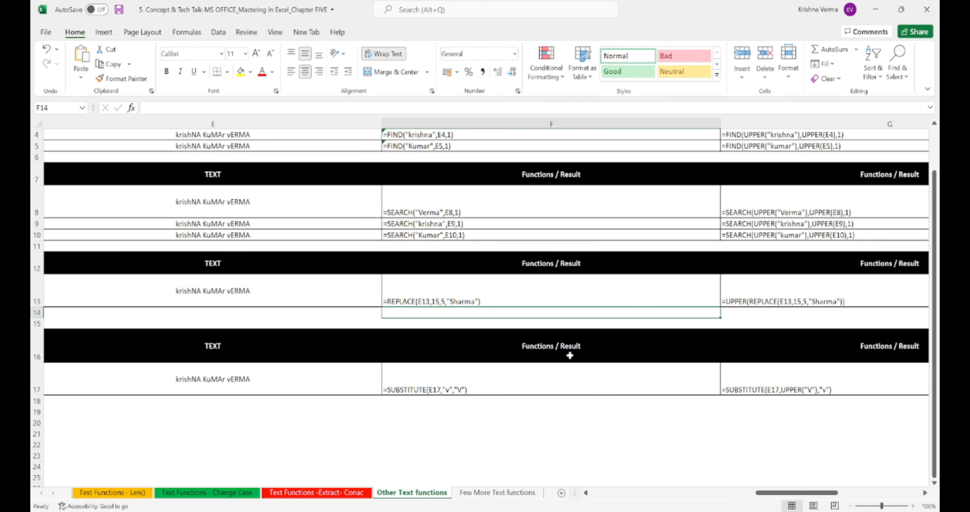
Examine the SUBSTITUTE formula in F17, highlighting its old text argument "v", and close the formula without changes.
{"action": "key", "text": "Down"}
{"action": "key", "text": "Down"}
{"action": "key", "text": "Down"}
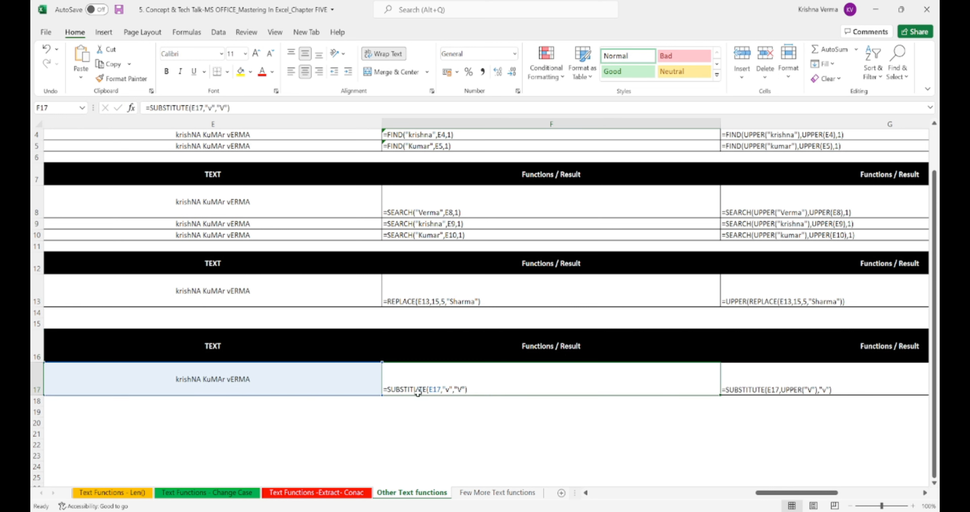
{"action": "double_click", "coordinate": [415, 390]}
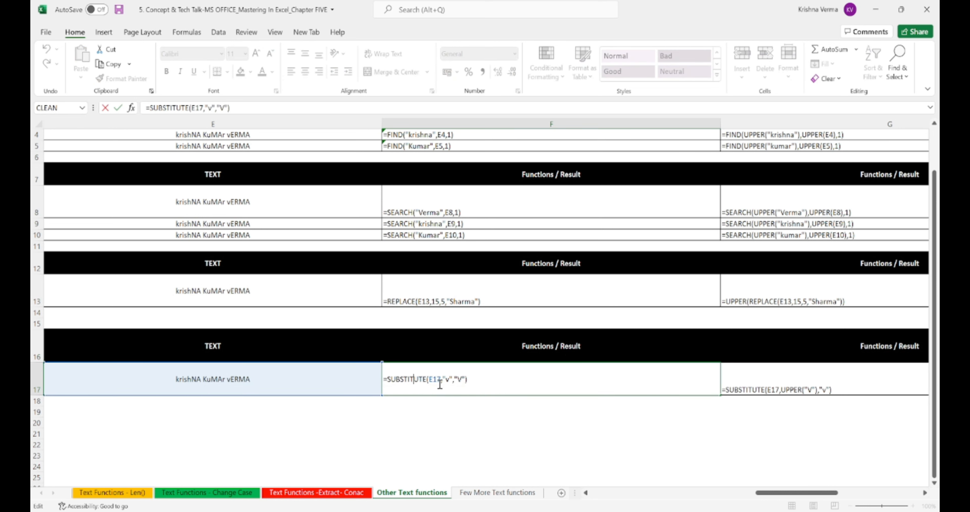
{"action": "left_click", "coordinate": [445, 378]}
{"action": "key", "text": "Right"}
{"action": "key", "text": "Right"}
{"action": "key", "text": "Right"}
{"action": "key", "text": "Left"}
{"action": "key", "text": "Left"}
{"action": "key", "text": "Left"}
{"action": "key", "text": "Left"}
{"action": "key", "text": "shift+Right"}
{"action": "key", "text": "shift+Right"}
{"action": "key", "text": "shift+Right"}
{"action": "key", "text": "Right"}
{"action": "key", "text": "Right"}
{"action": "key", "text": "Right"}
{"action": "key", "text": "Escape"}
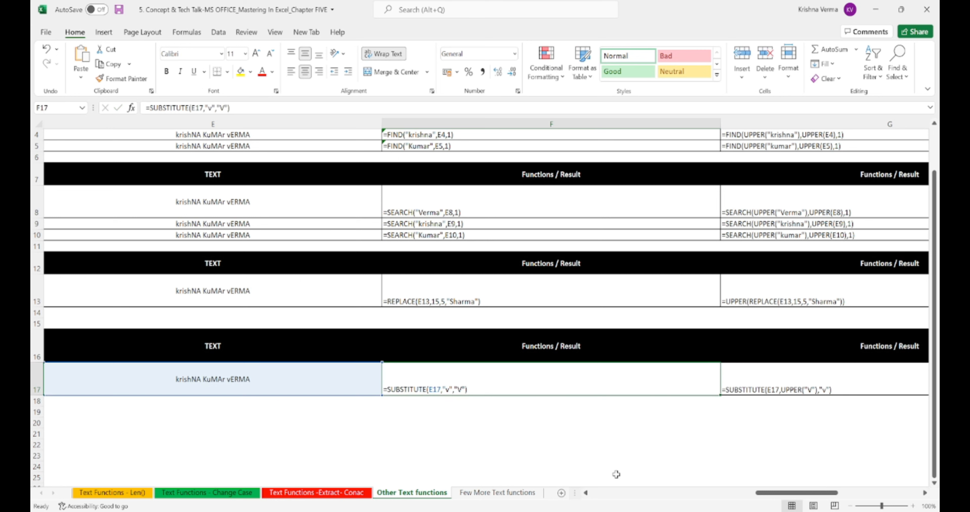
Check the Substitute row's sample text and formula, and select C13:C17 to compare the Replace and Substitute function names.
{"action": "key", "text": "Left"}
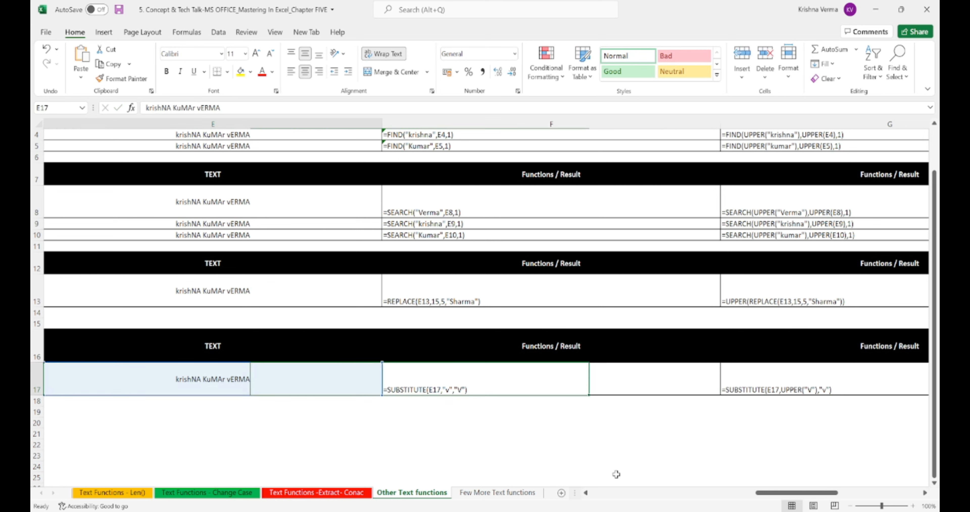
{"action": "key", "text": "Right"}
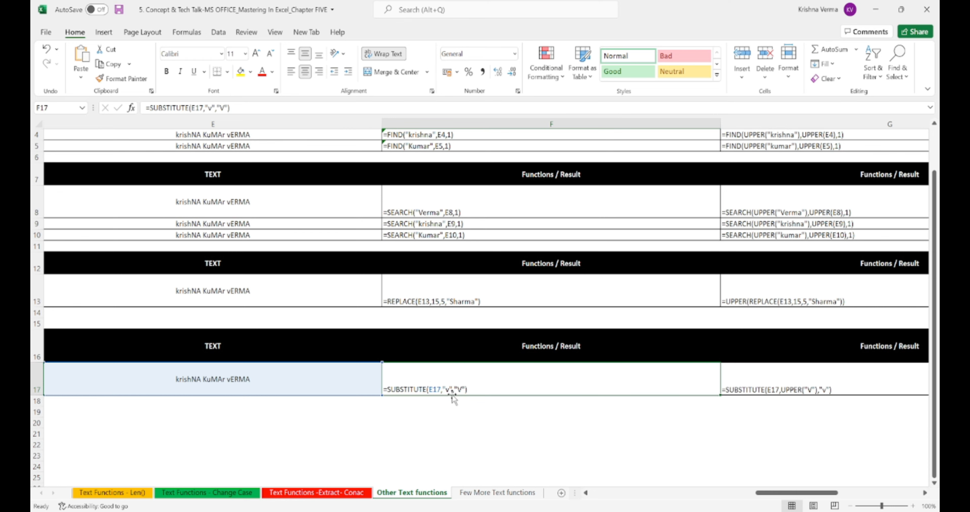
{"action": "key", "text": "Home"}
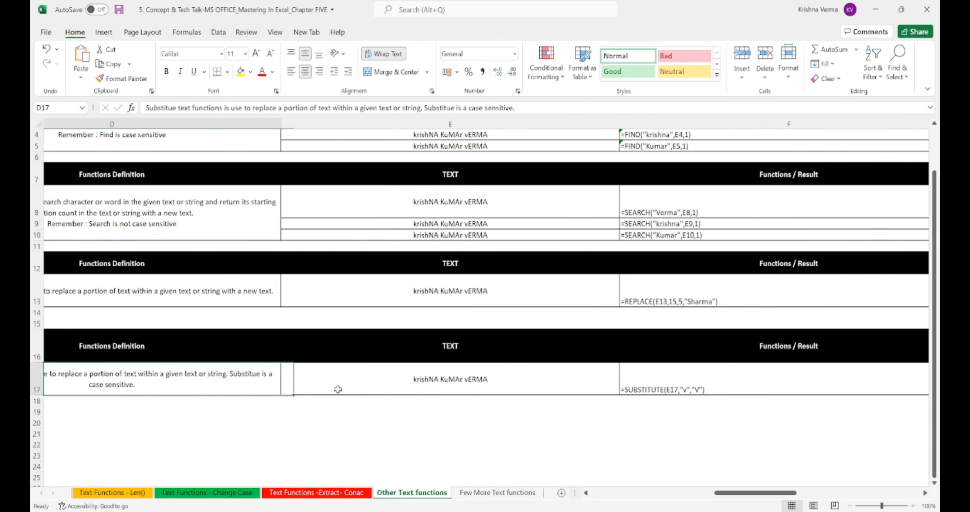
{"action": "key", "text": "Right"}
{"action": "key", "text": "Right"}
{"action": "key", "text": "Up"}
{"action": "key", "text": "Up"}
{"action": "key", "text": "Up"}
{"action": "key", "text": "Up"}
{"action": "key", "text": "shift+Down"}
{"action": "key", "text": "shift+Down"}
{"action": "key", "text": "shift+Down"}
{"action": "key", "text": "shift+Down"}
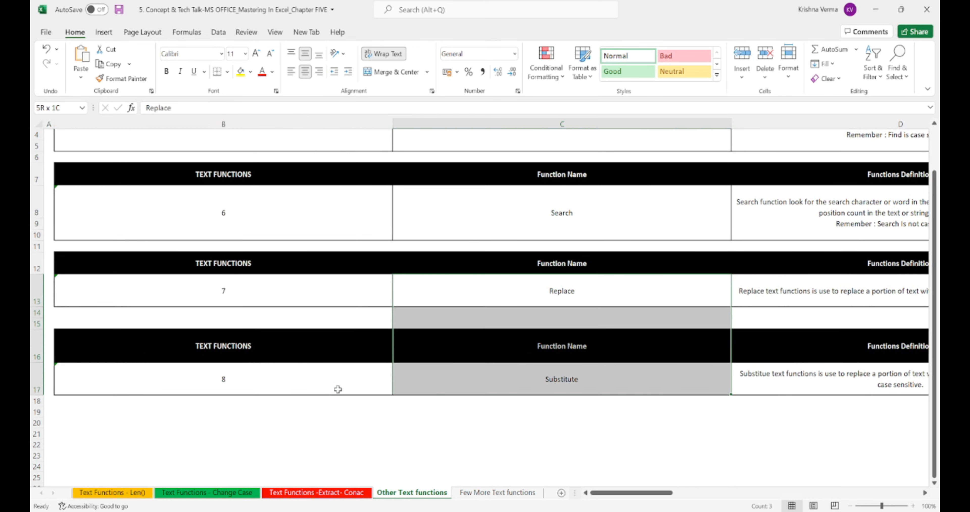
Return to the REPLACE formula in F13 and display the sheet's results instead of its formulas.
{"action": "key", "text": "Right"}
{"action": "key", "text": "Right"}
{"action": "key", "text": "Right"}
{"action": "key", "text": "F2"}
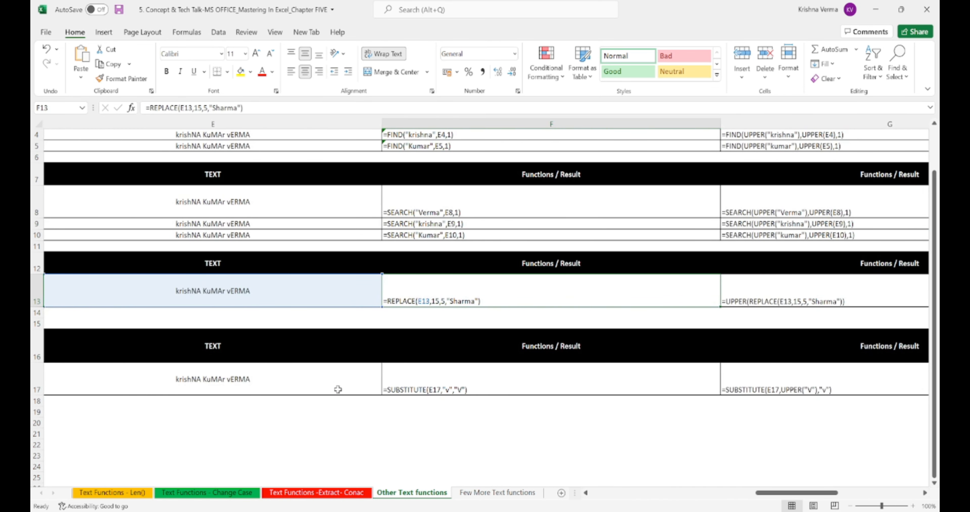
{"action": "key", "text": "Escape"}
{"action": "key", "text": "ctrl+grave"}
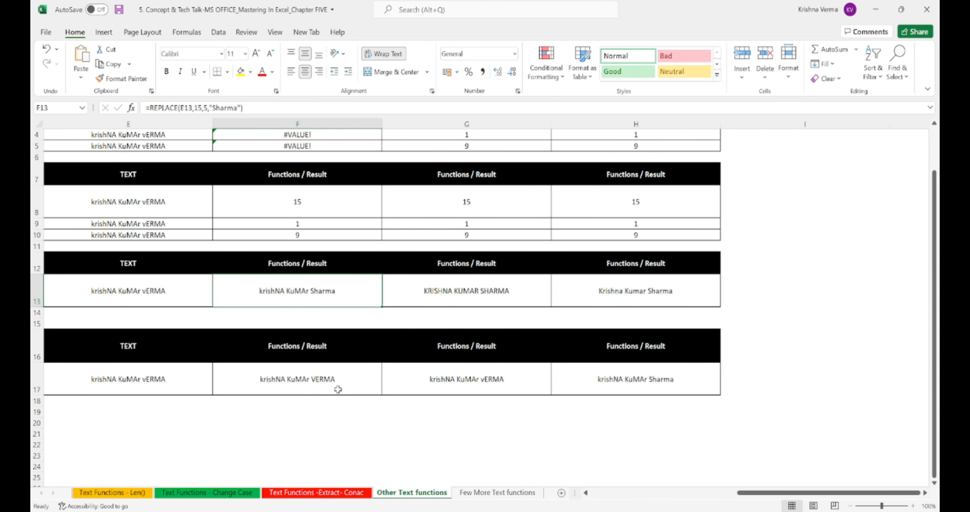
Compare the Replace and Substitute rows' sample texts and definitions, ending at the PROPER-nested REPLACE result in H13.
{"action": "left_click", "coordinate": [299, 384]}
{"action": "key", "text": "Left"}
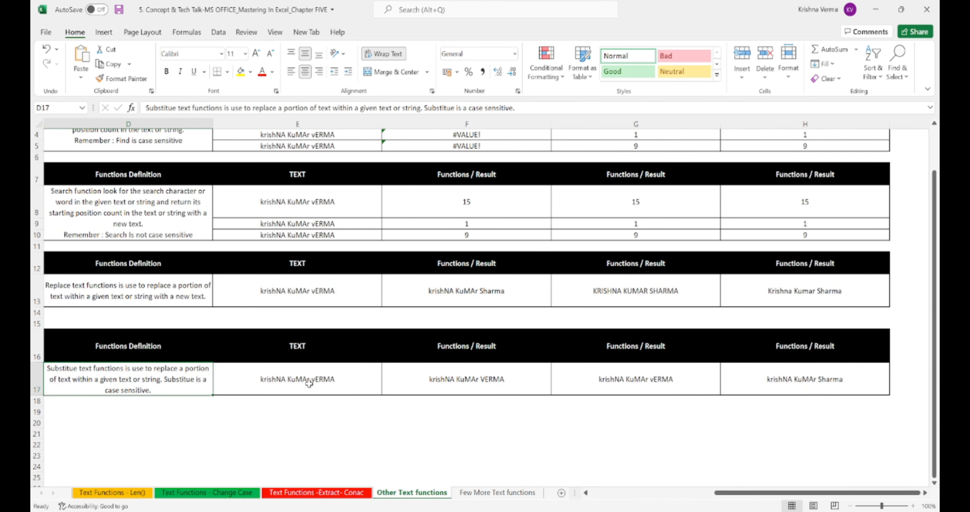
{"action": "left_click", "coordinate": [306, 383]}
{"action": "left_click", "coordinate": [315, 293]}
{"action": "key", "text": "Left"}
{"action": "key", "text": "Left"}
{"action": "key", "text": "Left"}
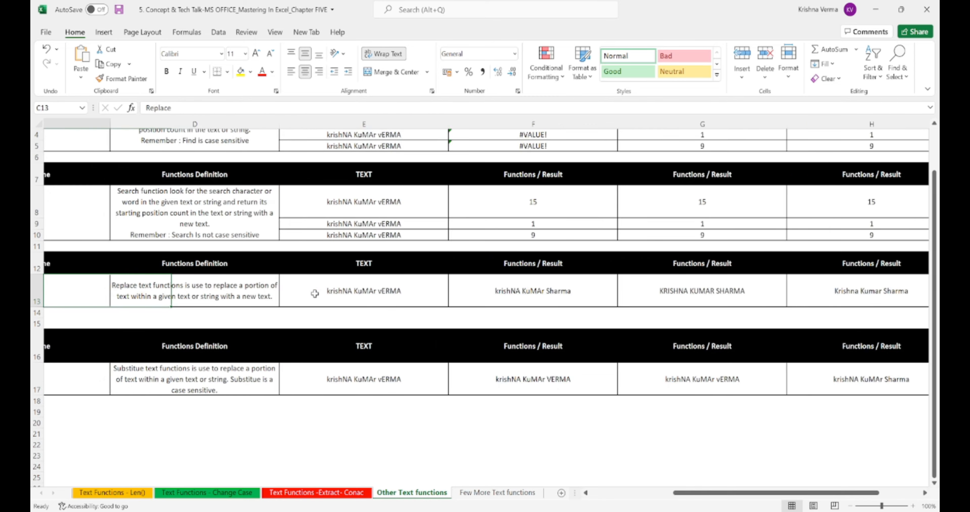
{"action": "key", "text": "Right"}
{"action": "key", "text": "Right"}
{"action": "key", "text": "Right"}
{"action": "key", "text": "Right"}
{"action": "key", "text": "Right"}
{"action": "key", "text": "Right"}
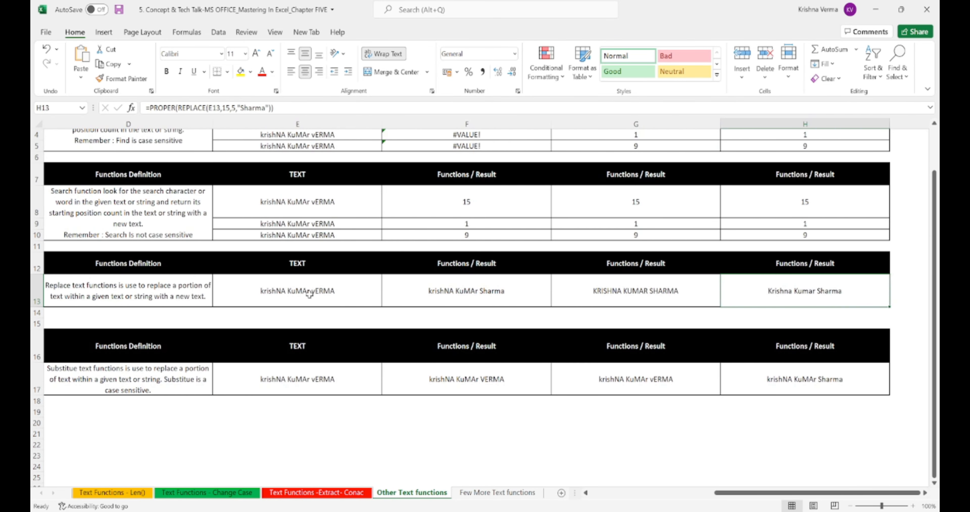
Review the sample text in E13 and the REPLACE formulas in F13:H13 without editing them.
{"action": "left_click", "coordinate": [300, 295]}
{"action": "left_click", "coordinate": [421, 290]}
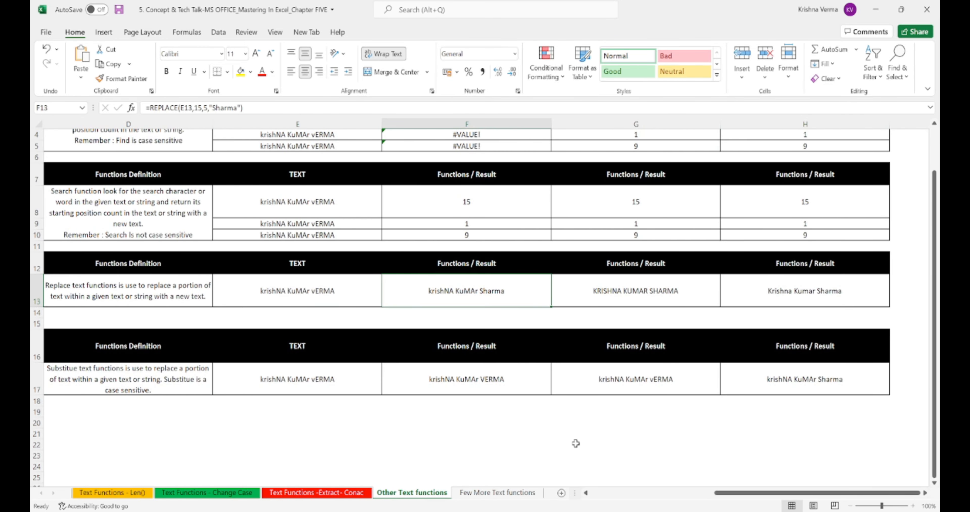
{"action": "key", "text": "F2"}
{"action": "key", "text": "Escape"}
{"action": "key", "text": "Right"}
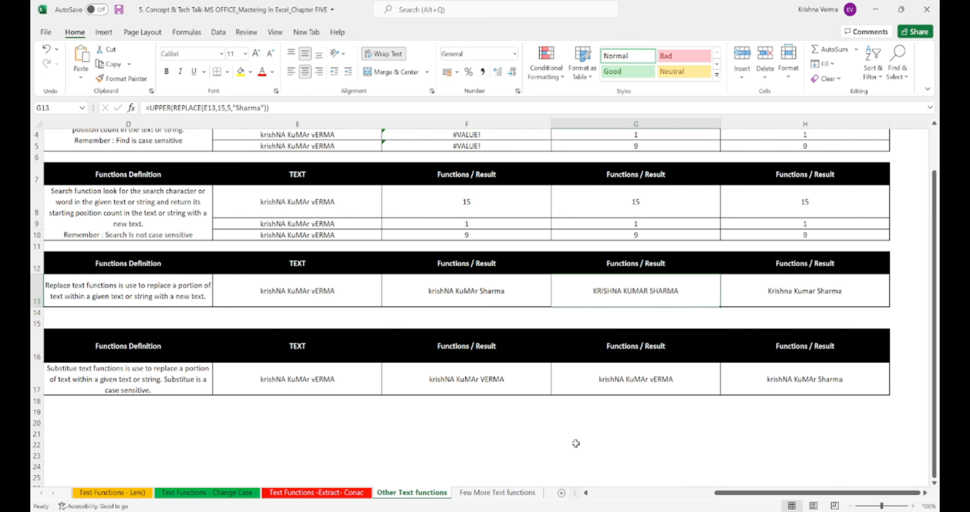
{"action": "key", "text": "F2"}
{"action": "key", "text": "Return"}
{"action": "key", "text": "Right"}
{"action": "key", "text": "Up"}
Examine the sample text in E17 and the SUBSTITUTE formula in F17, leaving the formula unchanged.
{"action": "key", "text": "Left"}
{"action": "key", "text": "Left"}
{"action": "key", "text": "Left"}
{"action": "key", "text": "Down"}
{"action": "key", "text": "Down"}
{"action": "key", "text": "Down"}
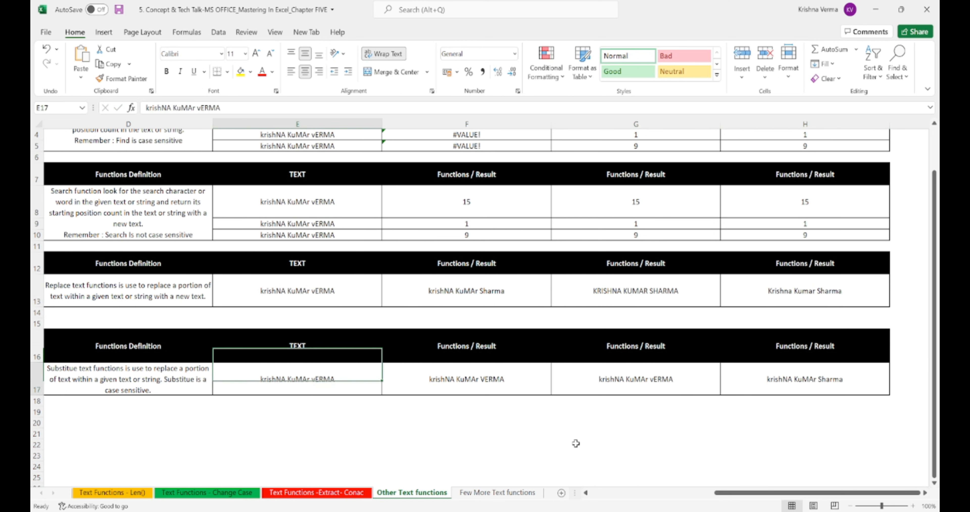
{"action": "key", "text": "Right"}
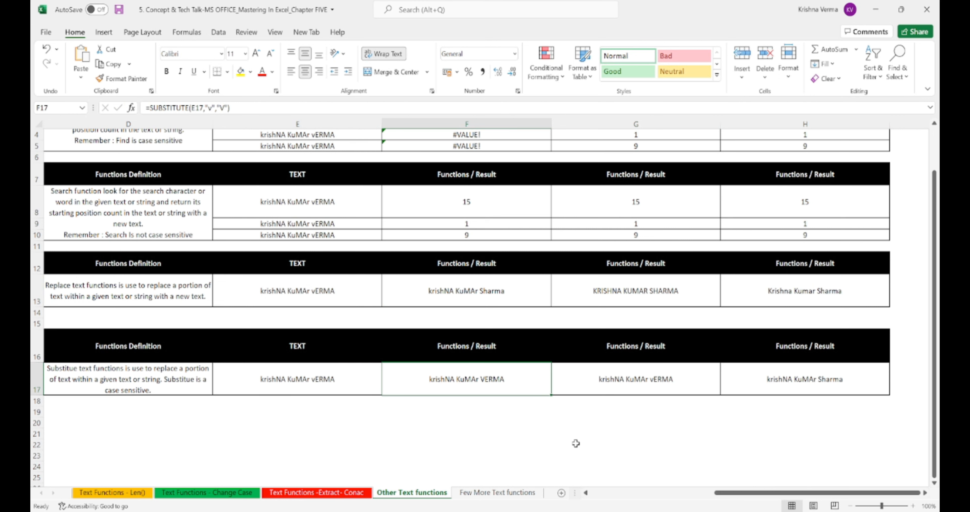
{"action": "key", "text": "F2"}
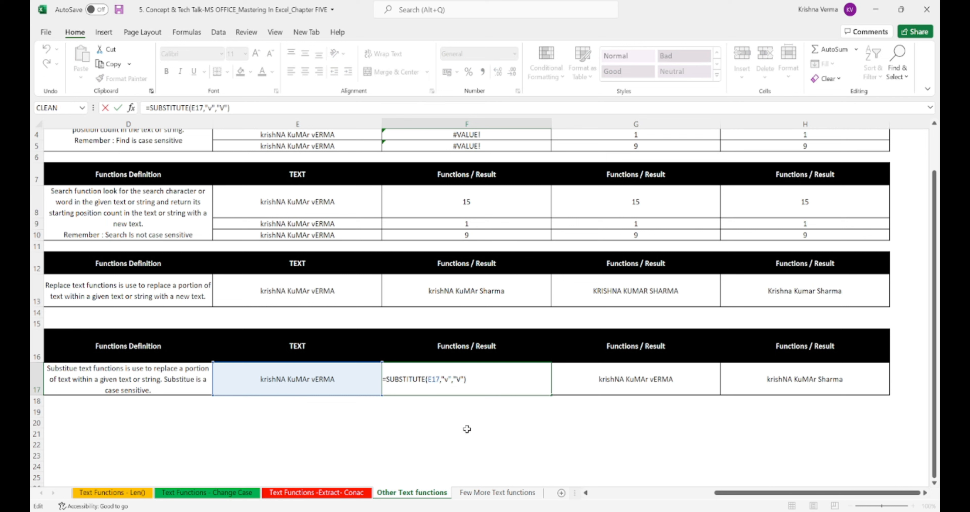
{"action": "key", "text": "Return"}
{"action": "key", "text": "Up"}
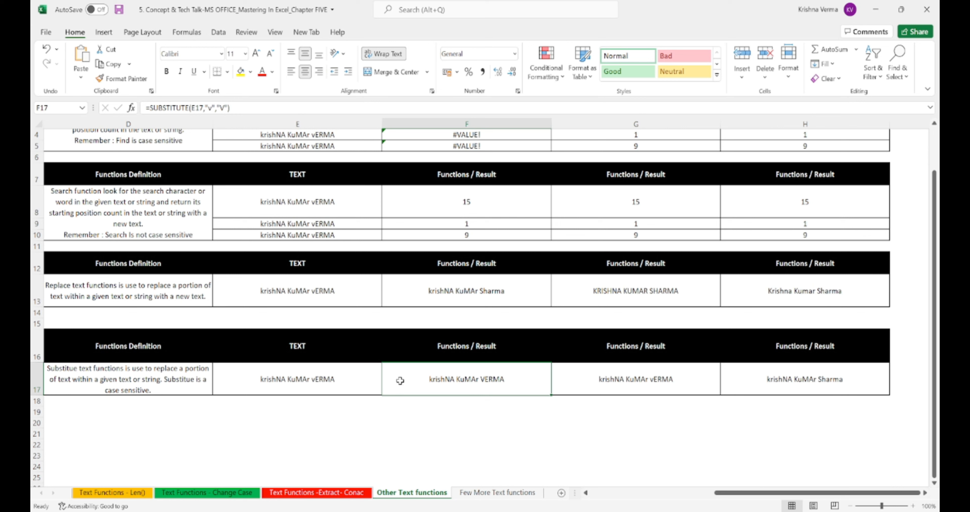
Remove the lowercase v from the last word in E17 and check the SUBSTITUTE formula in F17.
{"action": "double_click", "coordinate": [471, 378]}
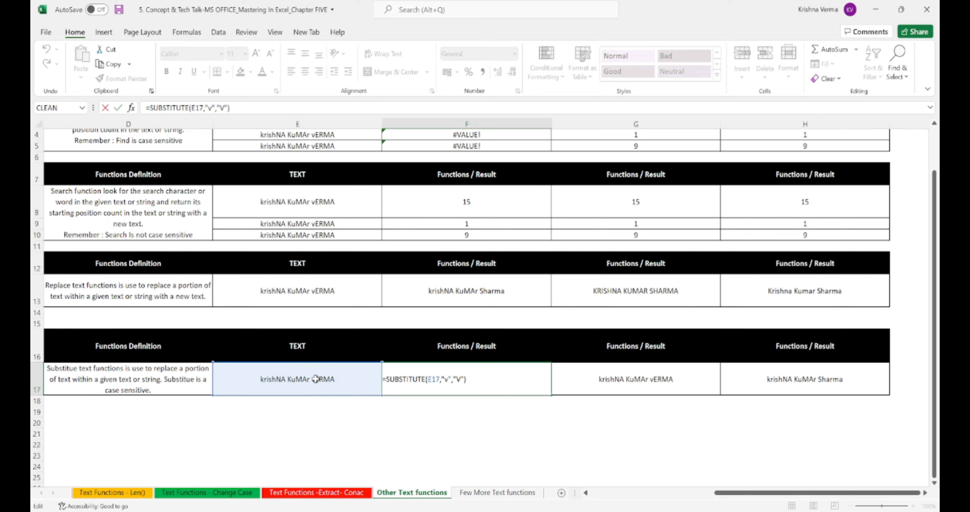
{"action": "double_click", "coordinate": [315, 378]}
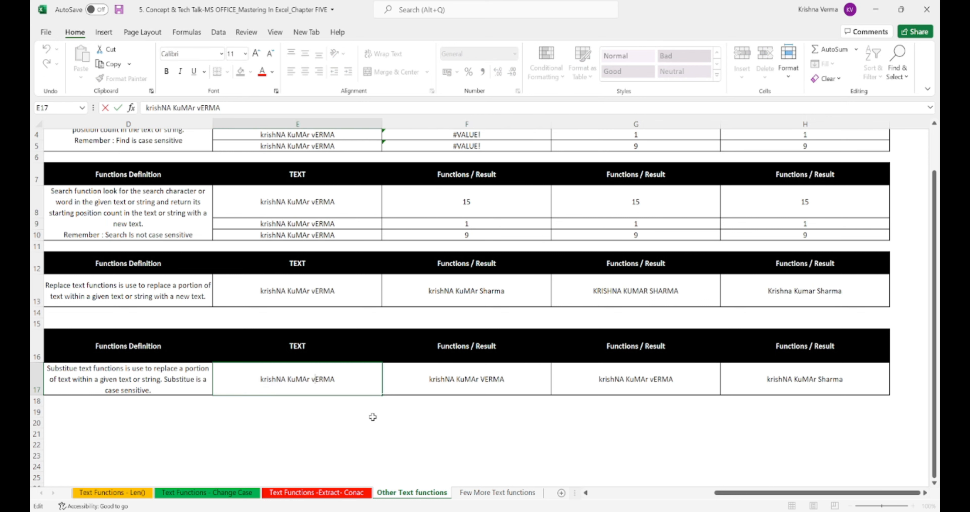
{"action": "key", "text": "BackSpace"}
{"action": "key", "text": "Return"}
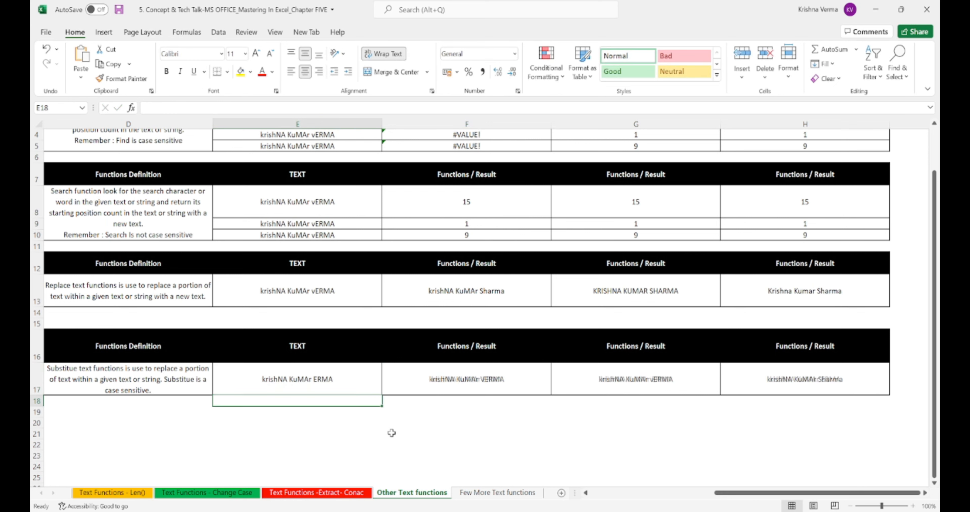
{"action": "key", "text": "Up"}
{"action": "key", "text": "Right"}
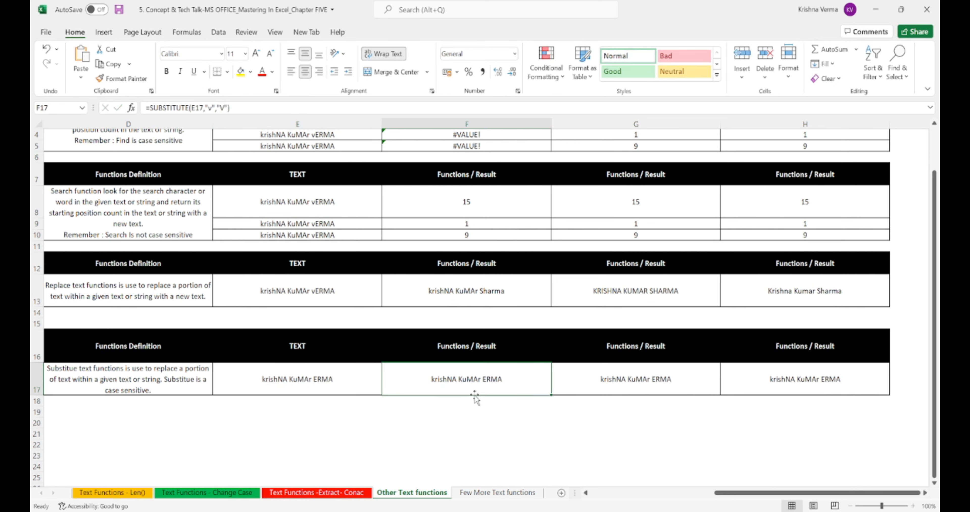
{"action": "key", "text": "F2"}
{"action": "key", "text": "Return"}
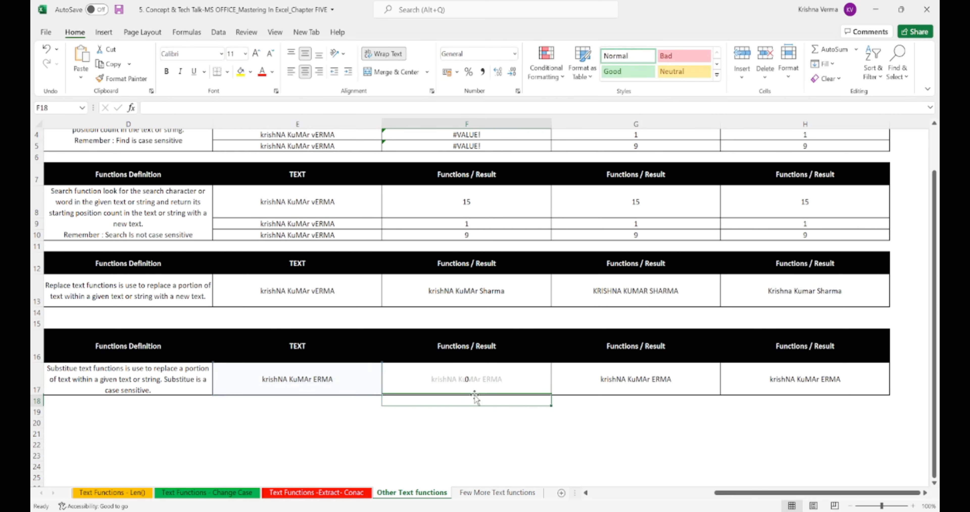
Restore the lowercase v at the start of the last word in E17.
{"action": "key", "text": "Up"}
{"action": "key", "text": "Left"}
{"action": "key", "text": "F2"}
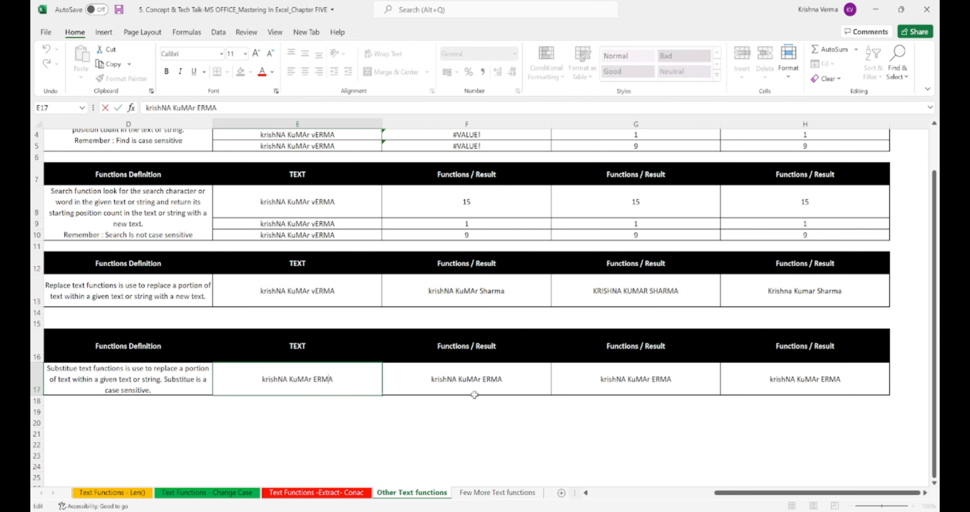
{"action": "type", "text": "v"}
{"action": "key", "text": "Return"}
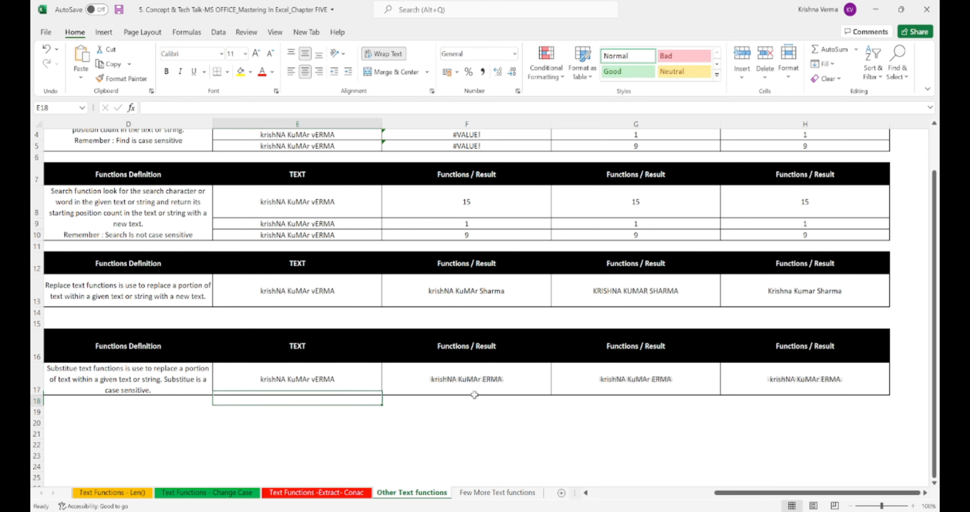
In E17, delete the last word's lowercase v, and insert "V" before and an apostrophe after the second word's capital K.
{"action": "key", "text": "Up"}
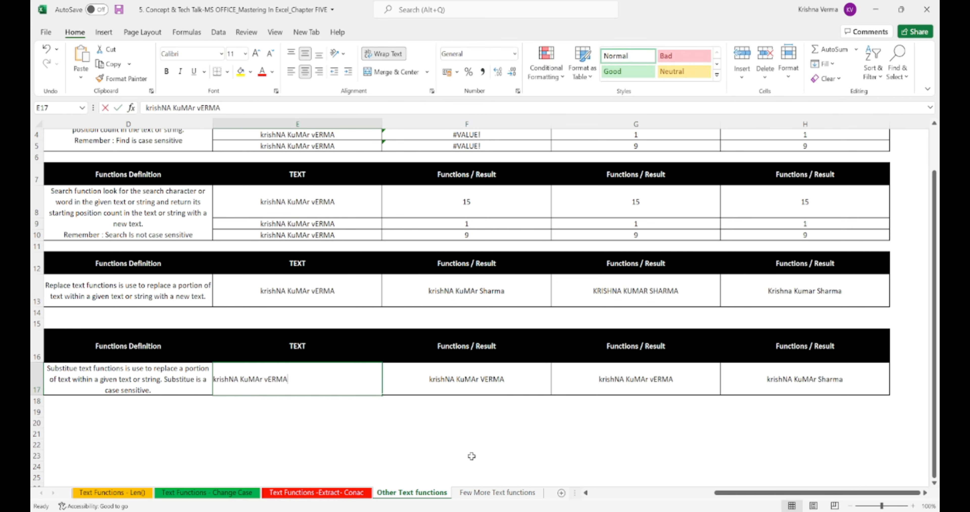
{"action": "key", "text": "F2"}
{"action": "key", "text": "Left"}
{"action": "key", "text": "BackSpace"}
{"action": "key", "text": "Left"}
{"action": "key", "text": "Left"}
{"action": "key", "text": "Left"}
{"action": "key", "text": "Left"}
{"action": "key", "text": "Left"}
{"action": "key", "text": "Left"}
{"action": "type", "text": "V"}
{"action": "key", "text": "Right"}
{"action": "type", "text": "'"}
{"action": "key", "text": "Return"}
Remove the apostrophe after the capital K in the second word of the sample text in E17.
{"action": "key", "text": "Up"}
{"action": "key", "text": "F2"}
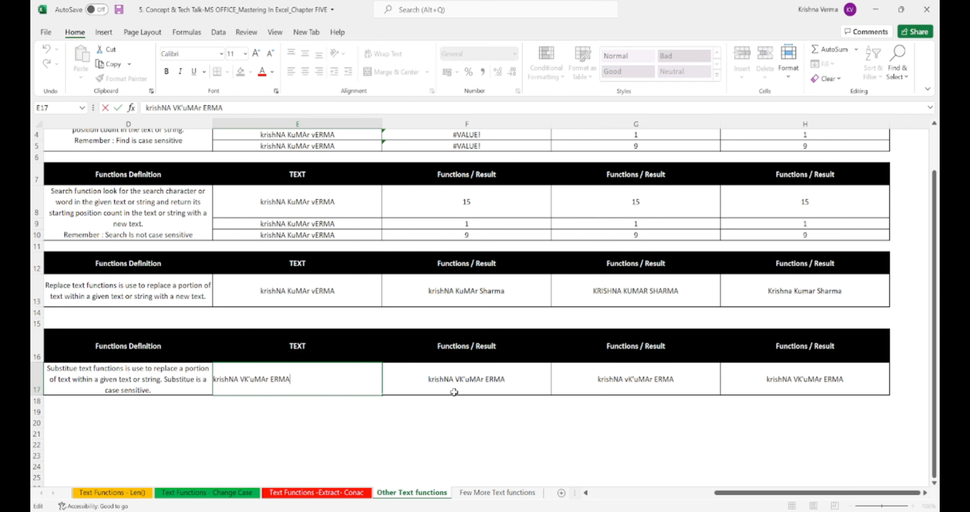
{"action": "key", "text": "Left"}
{"action": "key", "text": "Left"}
{"action": "key", "text": "Left"}
{"action": "key", "text": "Left"}
{"action": "key", "text": "Left"}
{"action": "key", "text": "Left"}
{"action": "key", "text": "Left"}
{"action": "key", "text": "BackSpace"}
{"action": "key", "text": "Return"}
{"action": "key", "text": "Up"}
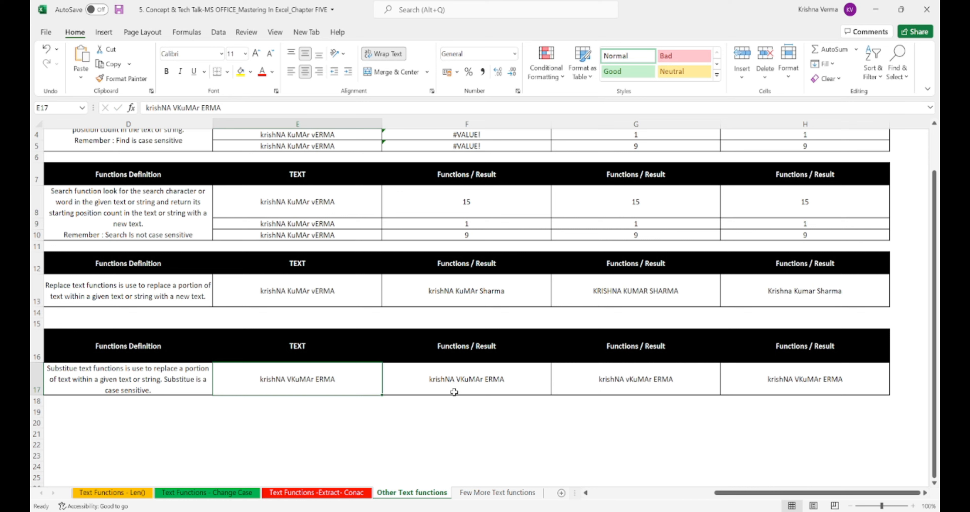
In E17, delete the capital V before the second word and restore the lowercase v at the start of the last word.
{"action": "key", "text": "F2"}
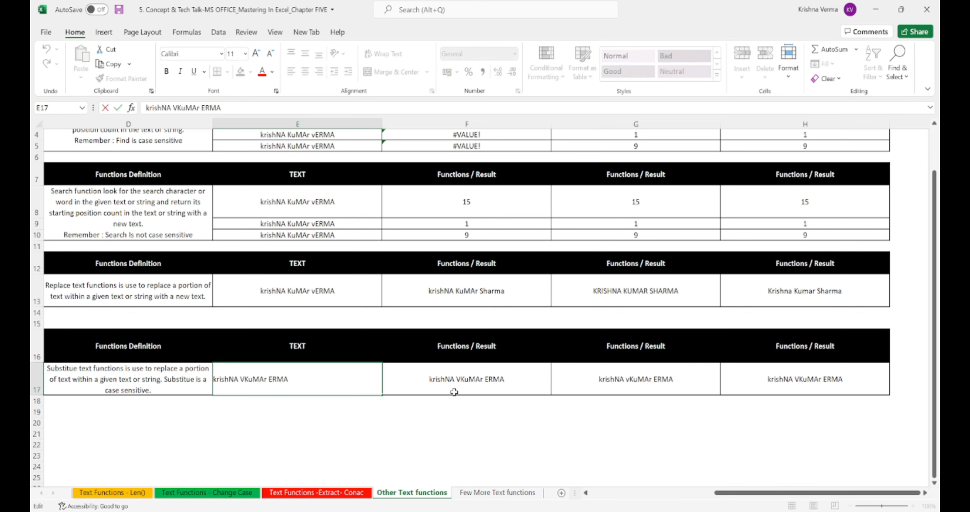
{"action": "key", "text": "BackSpace"}
{"action": "type", "text": "v"}
{"action": "key", "text": "Return"}
{"action": "key", "text": "Up"}
{"action": "key", "text": "Right"}
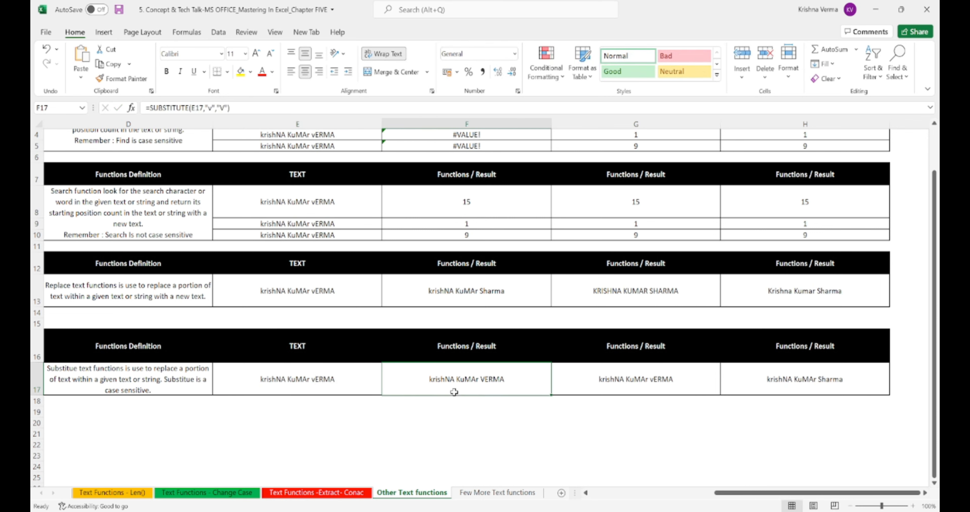
Compare the Replace and Substitute function name entries across C13:C17.
{"action": "key", "text": "Up"}
{"action": "key", "text": "Up"}
{"action": "key", "text": "Up"}
{"action": "key", "text": "Left"}
{"action": "key", "text": "Left"}
{"action": "key", "text": "Left"}
{"action": "key", "text": "Up"}
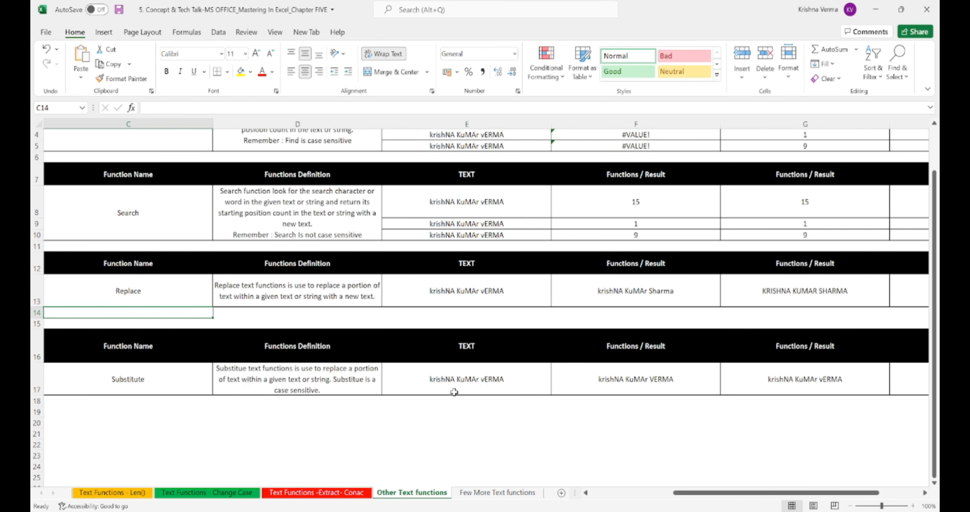
{"action": "key", "text": "Left"}
{"action": "key", "text": "Right"}
{"action": "key", "text": "shift+Down"}
{"action": "key", "text": "shift+Down"}
{"action": "key", "text": "shift+Down"}
{"action": "key", "text": "shift+Down"}
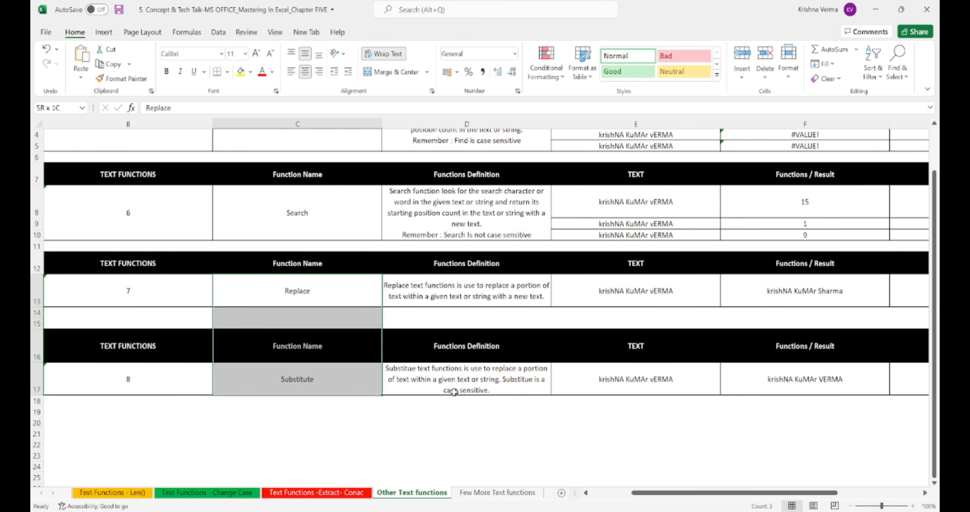
{"action": "key", "text": "Up"}
{"action": "key", "text": "Down"}
{"action": "key", "text": "shift+Down"}
{"action": "key", "text": "shift+Down"}
{"action": "key", "text": "shift+Down"}
{"action": "key", "text": "shift+Down"}
{"action": "key", "text": "Up"}
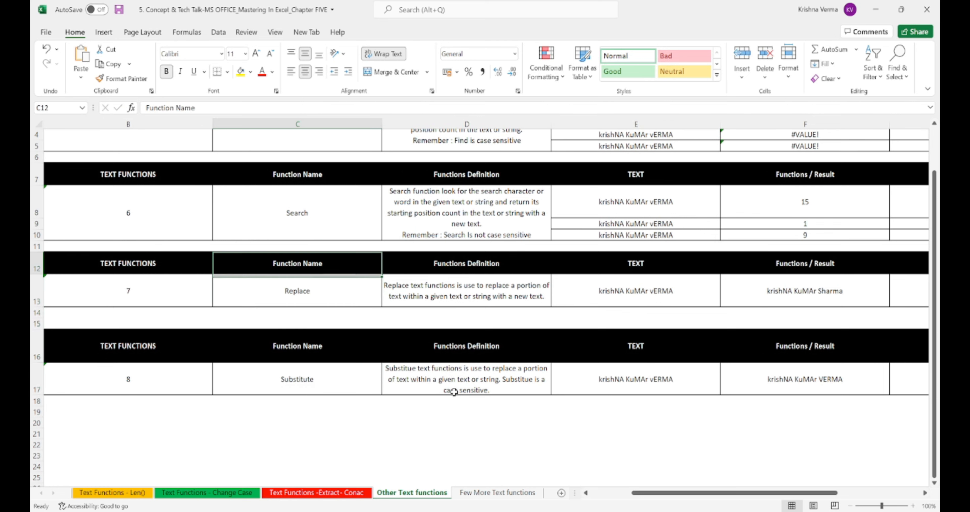
Examine the REPLACE formula in F13 and the Substitute function's name, definition and sample text in row 17.
{"action": "key", "text": "Down"}
{"action": "key", "text": "Right"}
{"action": "key", "text": "Right"}
{"action": "key", "text": "Right"}
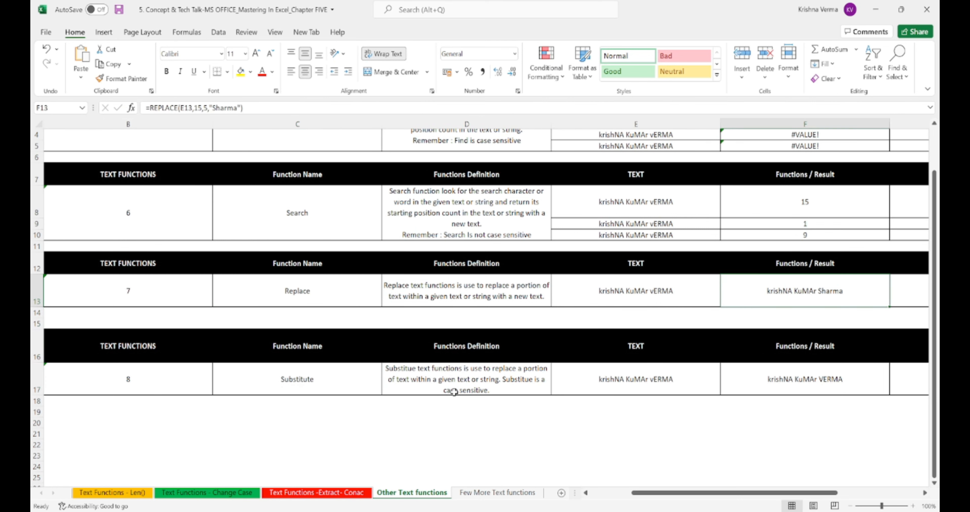
{"action": "key", "text": "Right"}
{"action": "key", "text": "Left"}
{"action": "key", "text": "Down"}
{"action": "key", "text": "Down"}
{"action": "key", "text": "Down"}
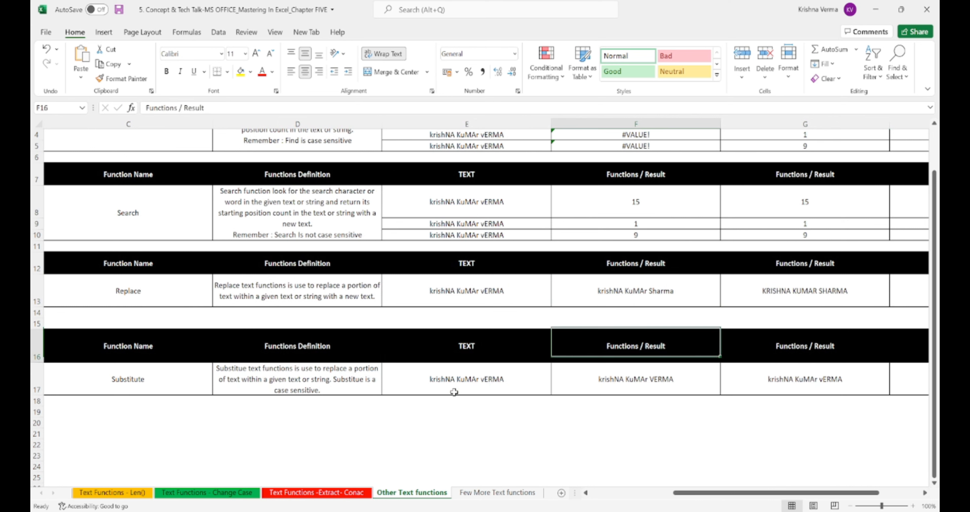
{"action": "key", "text": "Down"}
{"action": "key", "text": "Left"}
{"action": "key", "text": "Left"}
{"action": "key", "text": "Left"}
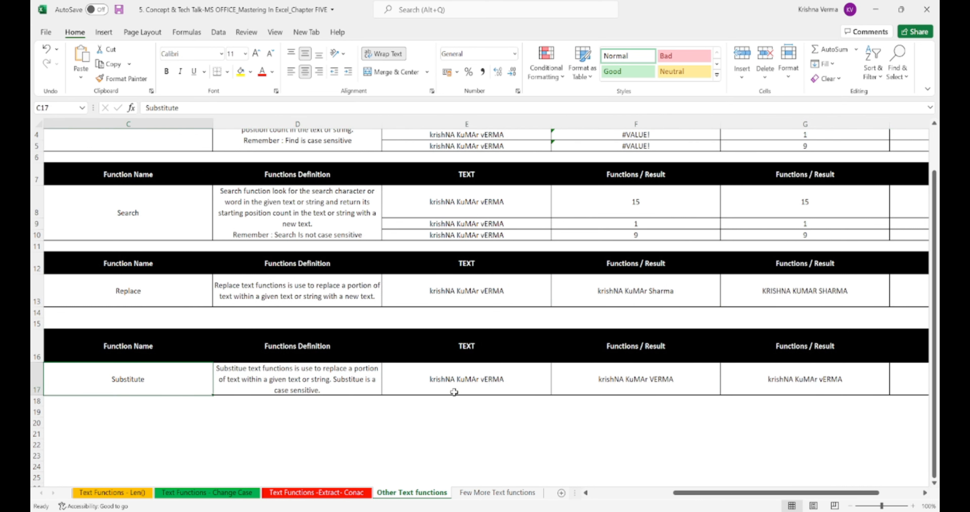
{"action": "key", "text": "Right"}
{"action": "key", "text": "Right"}
{"action": "key", "text": "Right"}
{"action": "key", "text": "Left"}
{"action": "key", "text": "Up"}
{"action": "key", "text": "Up"}
{"action": "key", "text": "Up"}
{"action": "key", "text": "Up"}
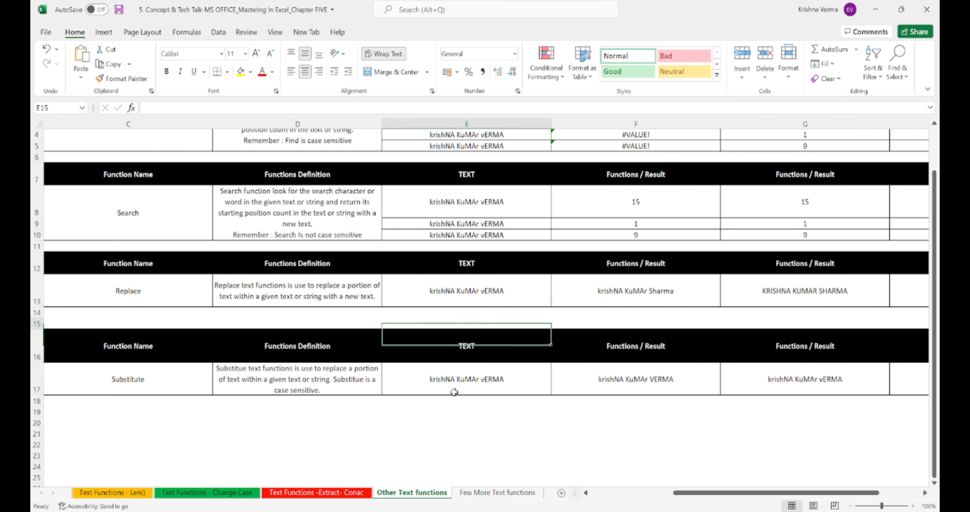
Save the workbook and go back to the Substitute sample text in E17.
{"action": "key", "text": "ctrl+s"}
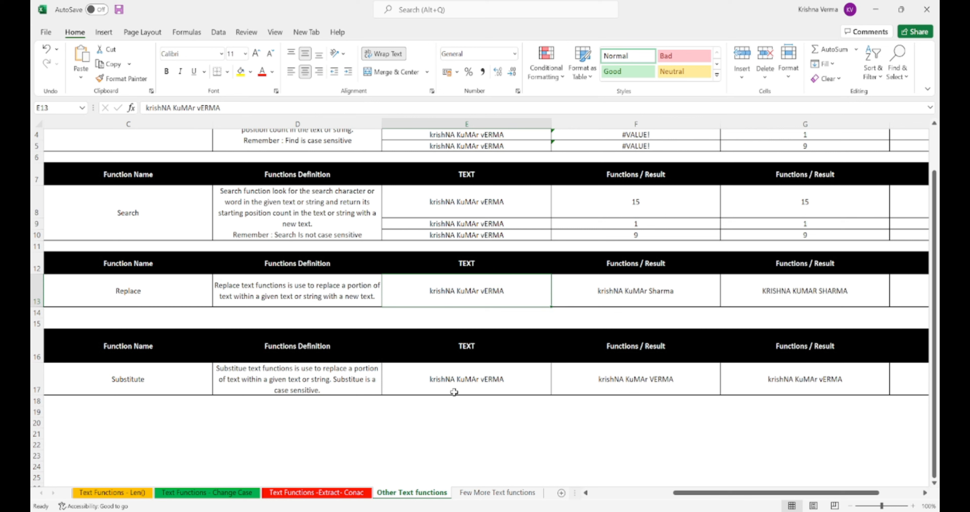
{"action": "key", "text": "Down"}
{"action": "key", "text": "Down"}
{"action": "key", "text": "Down"}
{"action": "key", "text": "Down"}
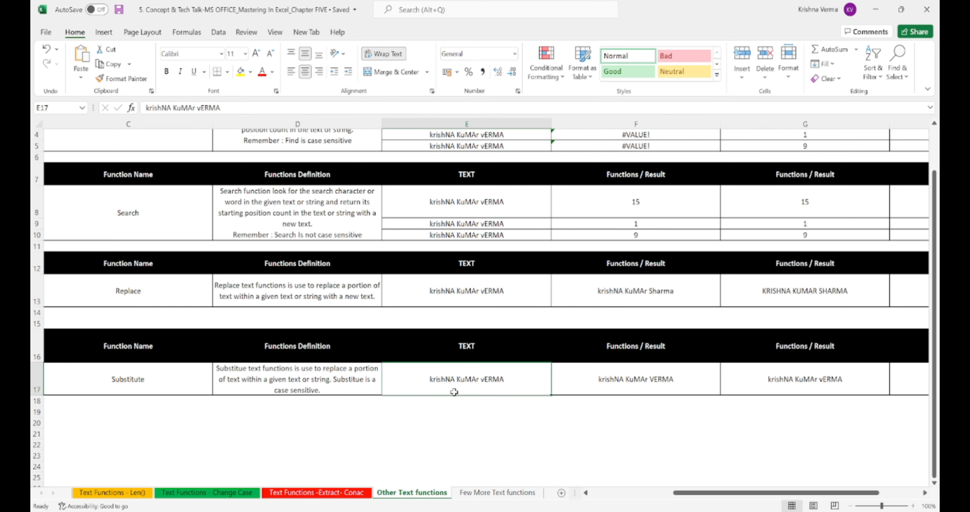
Glance at the Few More Text functions sheet, and return to cell E1 of the Other Text functions sheet.
{"action": "left_click", "coordinate": [492, 496]}
{"action": "left_click", "coordinate": [414, 495]}
{"action": "key", "text": "Up"}
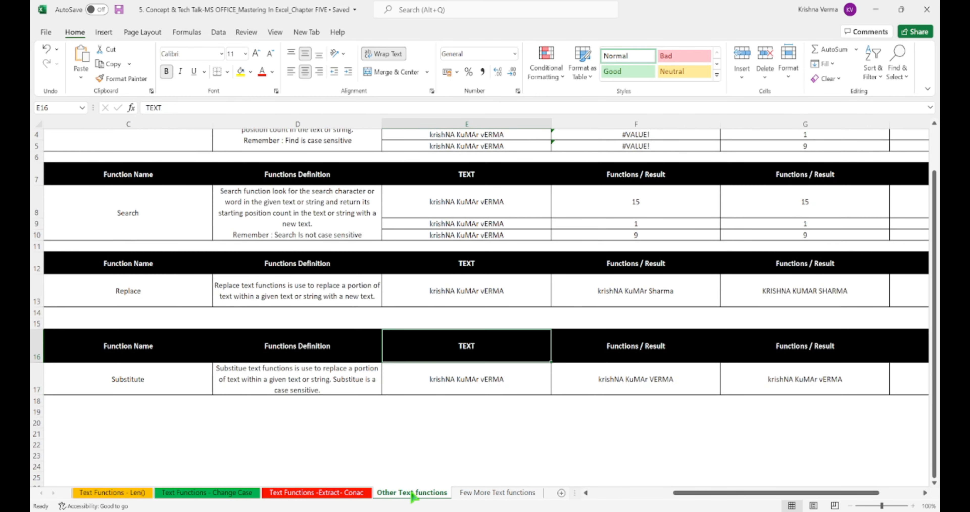
{"action": "key", "text": "Up"}
{"action": "key", "text": "Up"}
{"action": "key", "text": "Up"}
{"action": "key", "text": "Up"}
{"action": "key", "text": "Up"}
{"action": "key", "text": "Up"}
{"action": "key", "text": "Up"}
{"action": "key", "text": "Up"}
{"action": "key", "text": "Up"}
{"action": "key", "text": "Up"}
{"action": "key", "text": "Up"}
{"action": "key", "text": "Up"}
{"action": "key", "text": "Up"}
{"action": "key", "text": "Up"}
{"action": "key", "text": "Up"}
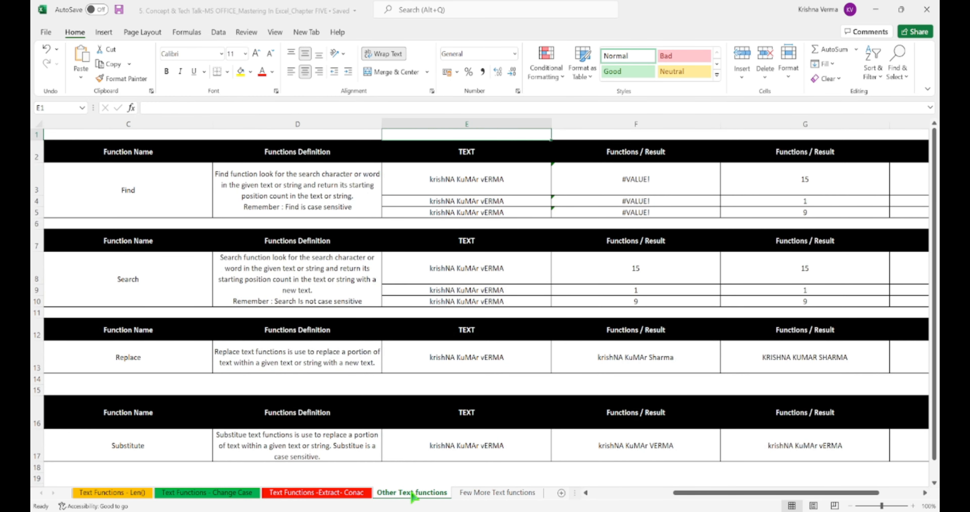